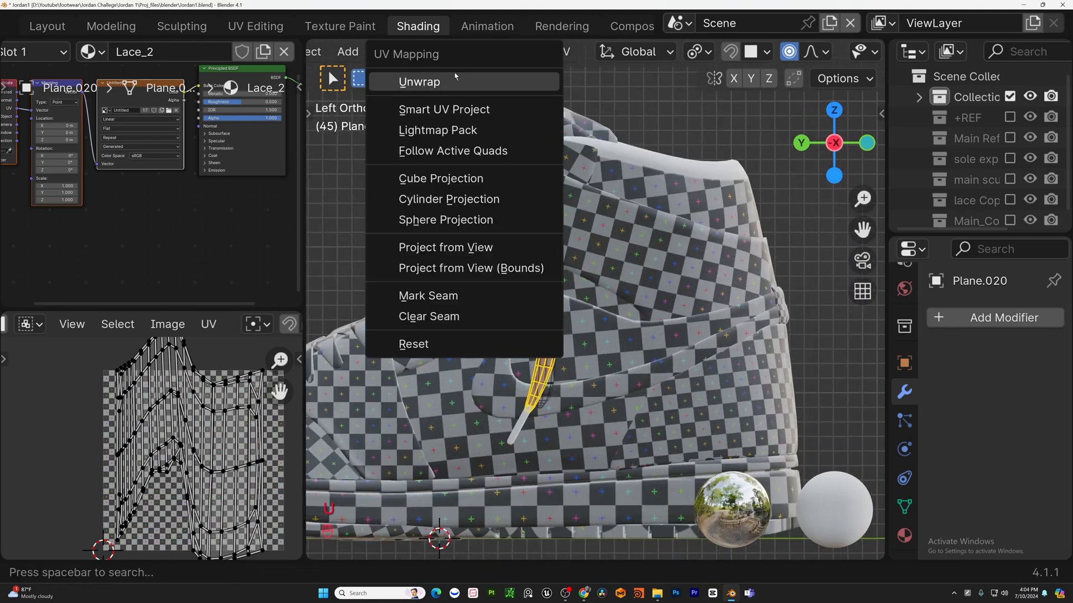
Unwrap the selected faces and leave Edit Mode.
{"action": "left_click", "coordinate": [455, 80]}
{"action": "key", "text": "Tab"}
Select the pieces and join them into a single object, then enter Edit Mode on it.
{"action": "middle_click_drag", "start_coordinate": [486, 335], "coordinate": [698, 357]}
{"action": "left_click", "coordinate": [453, 402]}
{"action": "middle_click_drag", "start_coordinate": [458, 402], "coordinate": [592, 396]}
{"action": "left_click", "coordinate": [464, 430], "text": "shift"}
{"action": "key", "text": "ctrl+j"}
{"action": "key", "text": "Tab"}
{"action": "key", "text": "KP_3"}
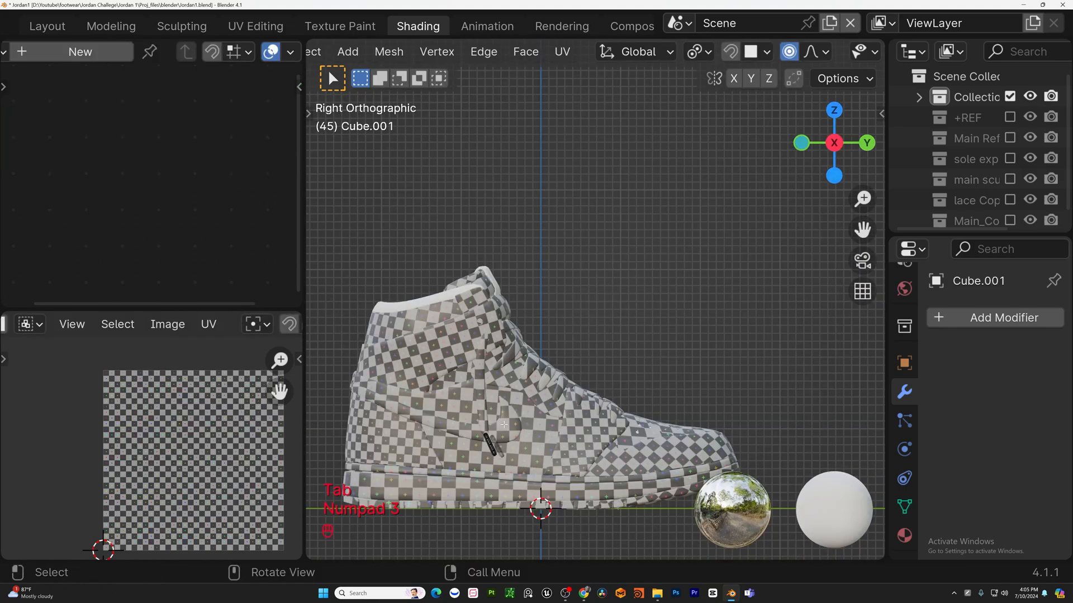
Unwrap the joined mesh from the right view and adjust its material settings.
{"action": "scroll", "coordinate": [490, 440], "scroll_direction": "up", "scroll_amount": 4}
{"action": "key", "text": "u"}
{"action": "left_click", "coordinate": [492, 441]}
{"action": "left_click", "coordinate": [903, 536]}
{"action": "left_click", "coordinate": [937, 431]}
{"action": "left_click", "coordinate": [756, 338]}
{"action": "key", "text": "Tab"}
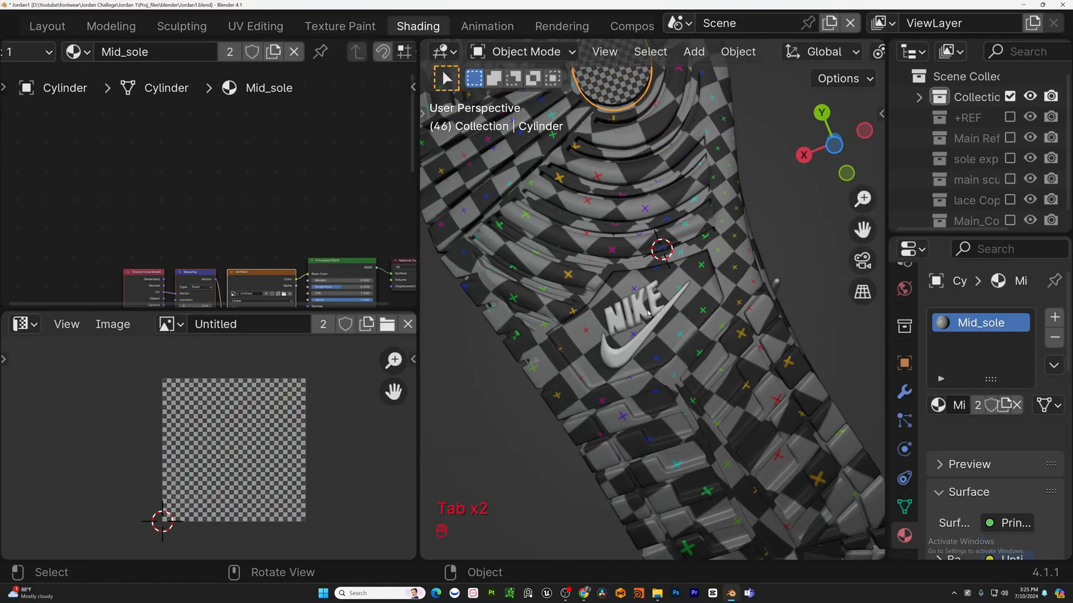
Enter the name Nike.
{"action": "type", "text": "Nike"}
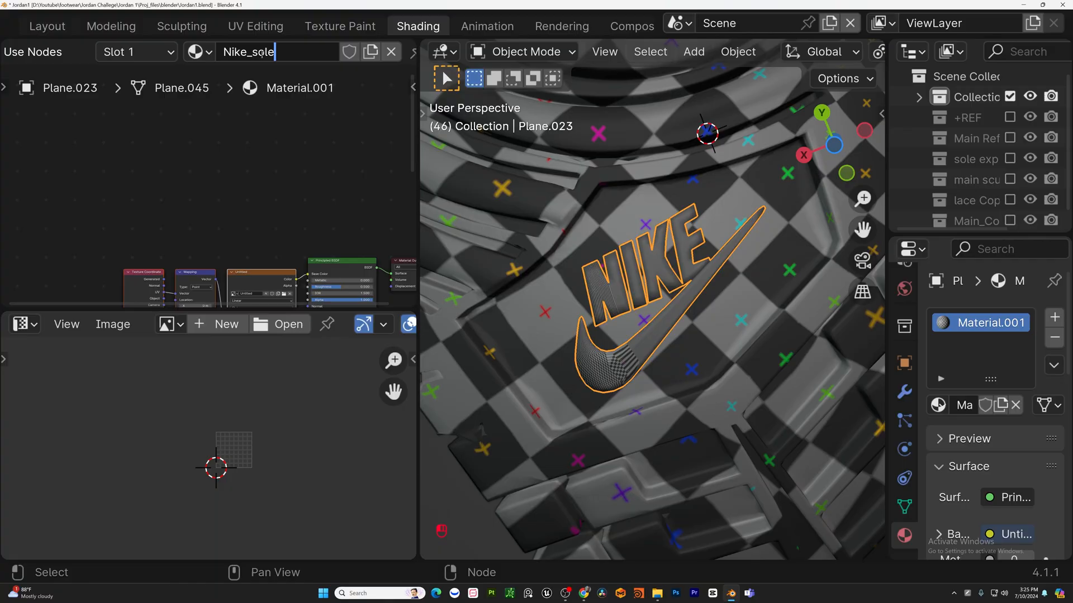
{"action": "key", "text": "Return"}
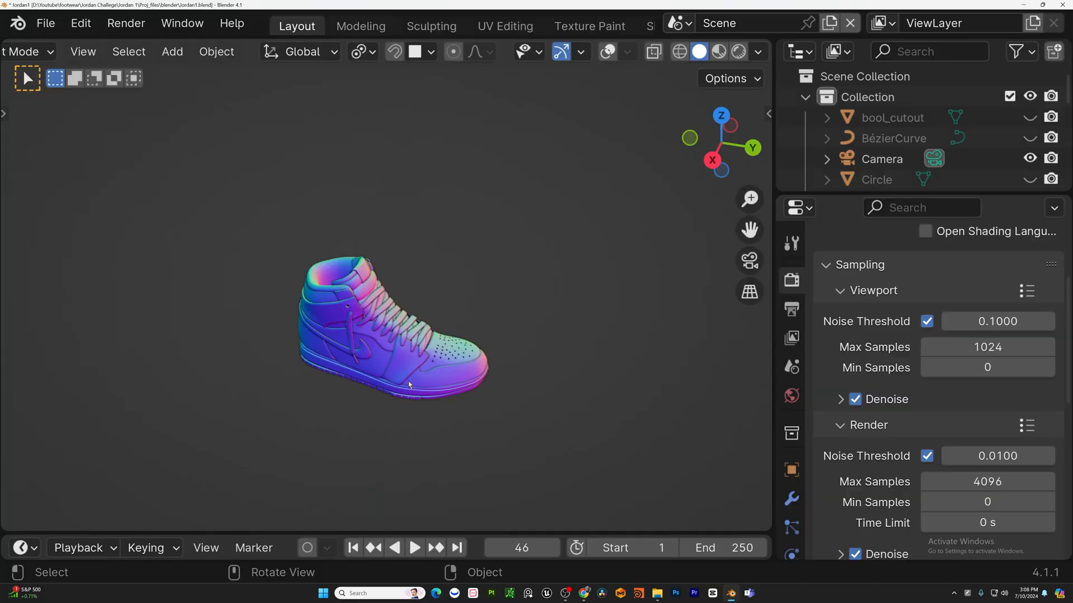
Turn on the viewport overlays around the shoe.
{"action": "middle_click_drag", "start_coordinate": [411, 416], "coordinate": [249, 338]}
{"action": "scroll", "coordinate": [510, 297], "scroll_direction": "up", "scroll_amount": 4}
{"action": "middle_click_drag", "start_coordinate": [174, 320], "coordinate": [406, 235]}
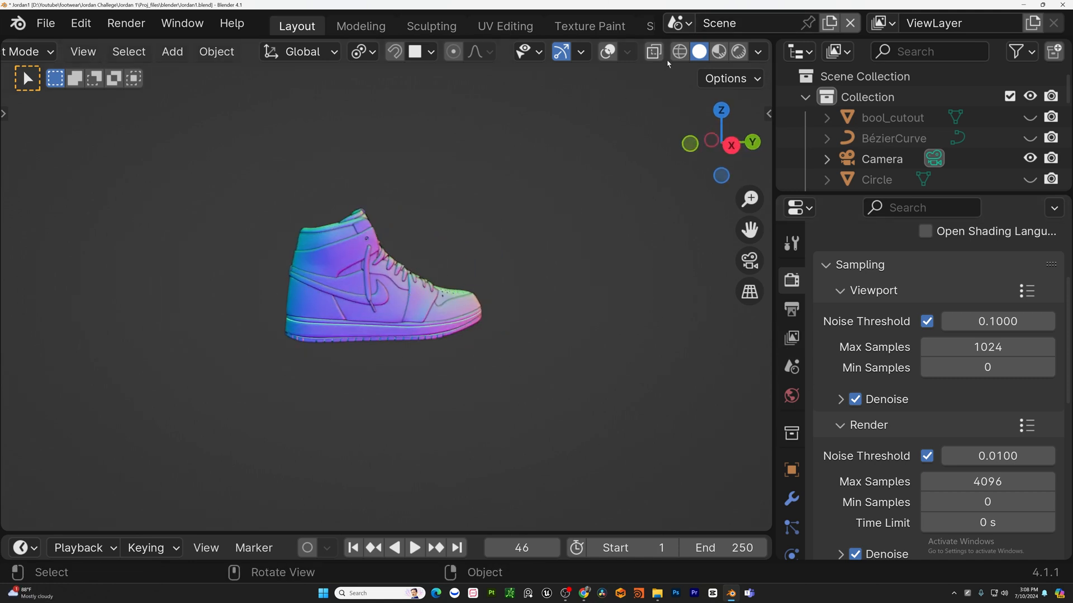
{"action": "left_click", "coordinate": [604, 54]}
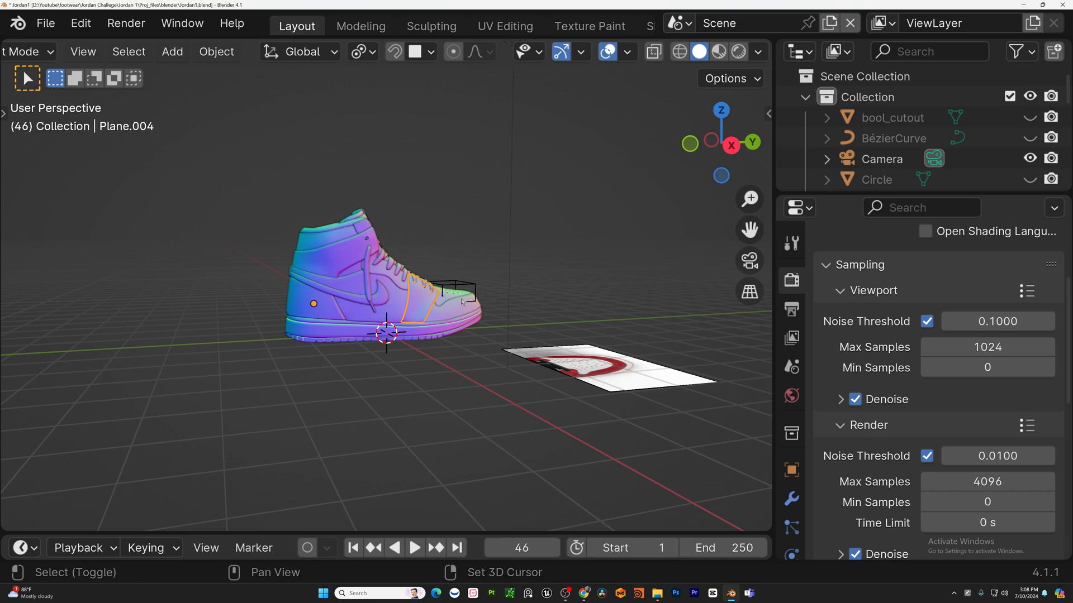
Select the object beside the shoe and delete it.
{"action": "middle_click_drag", "start_coordinate": [643, 296], "coordinate": [661, 316], "text": "shift"}
{"action": "left_click", "coordinate": [795, 502]}
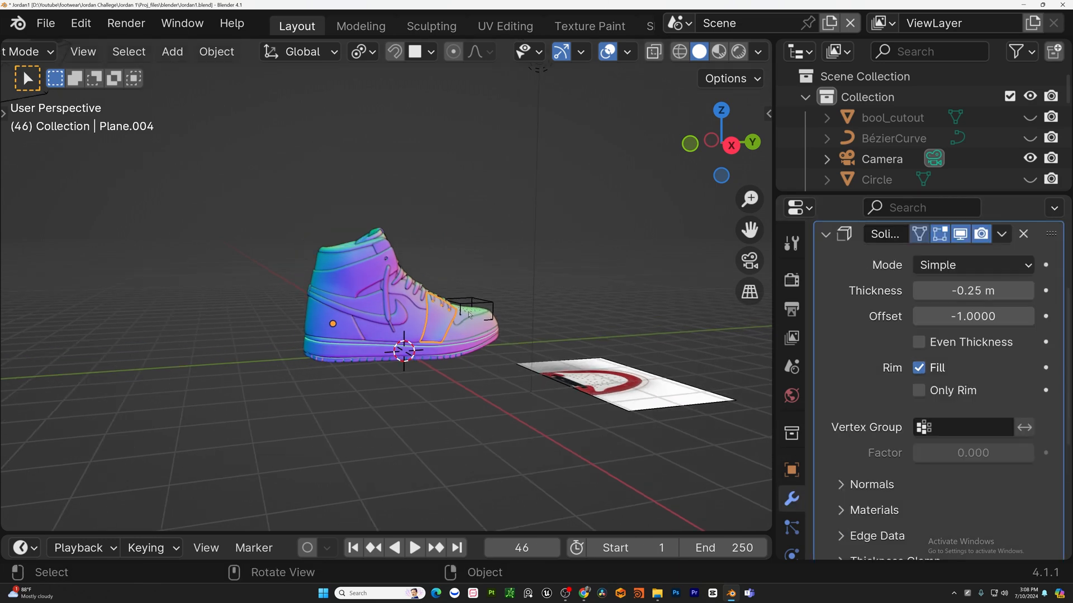
{"action": "middle_click_drag", "start_coordinate": [577, 290], "coordinate": [530, 17]}
{"action": "key", "text": "Delete"}
Select all the shoe parts and duplicate them in place.
{"action": "left_click", "coordinate": [659, 402]}
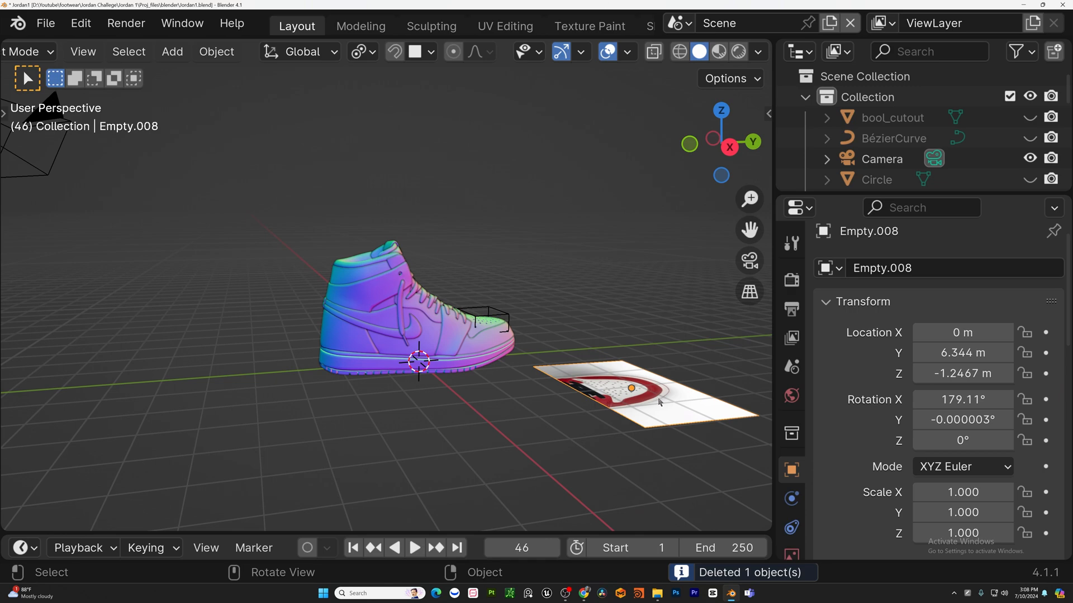
{"action": "middle_click_drag", "start_coordinate": [659, 399], "coordinate": [618, 431]}
{"action": "left_click_drag", "start_coordinate": [618, 431], "coordinate": [342, 283]}
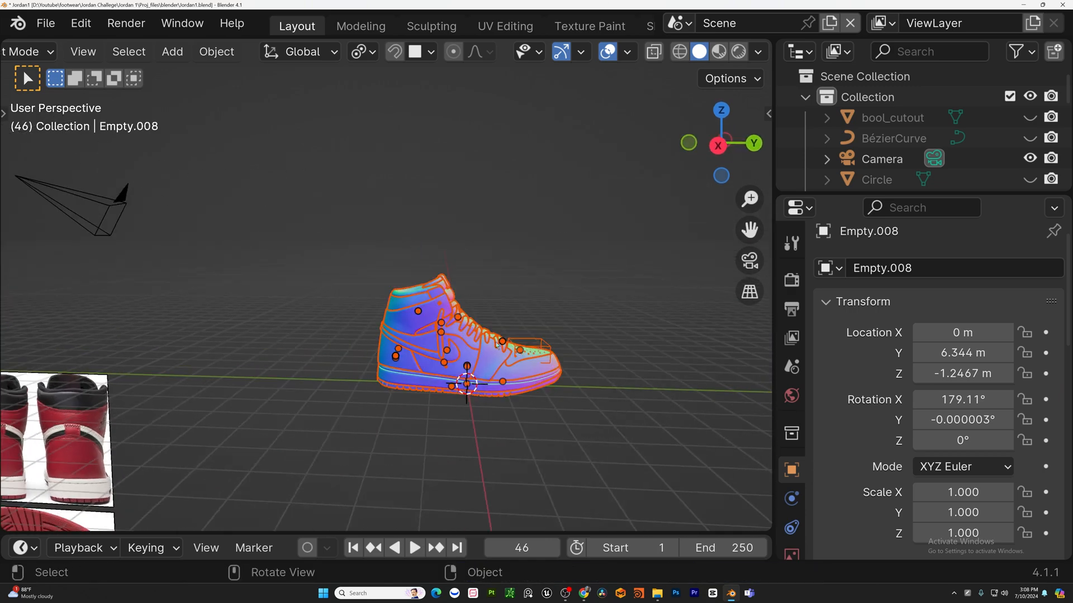
{"action": "key", "text": "shift+d"}
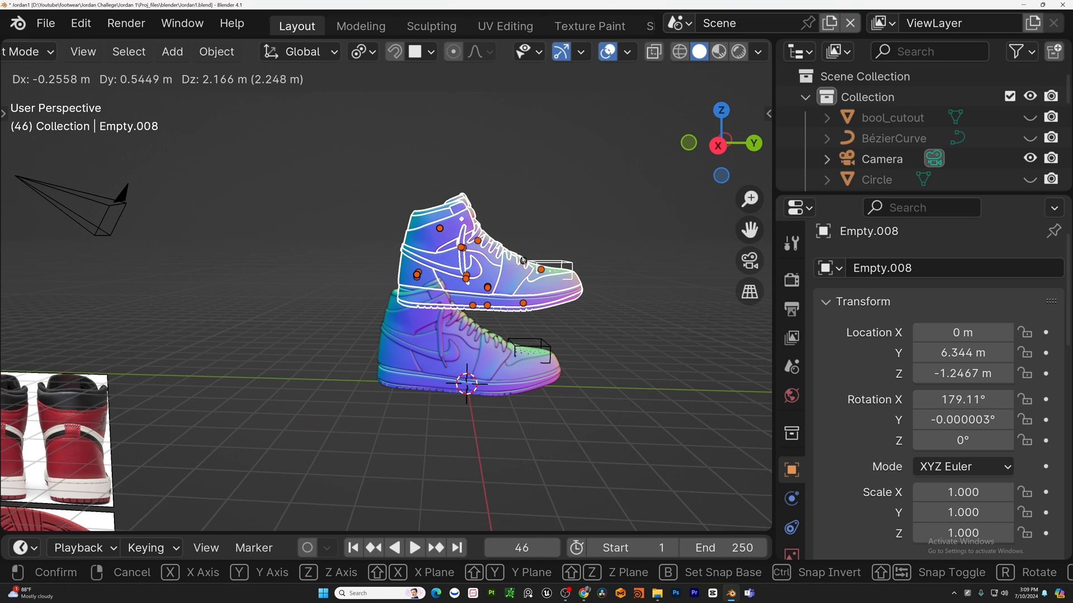
{"action": "right_click", "coordinate": [519, 263]}
Move the duplicates into a new collection named Main_Copy_1.
{"action": "key", "text": "m"}
{"action": "left_click", "coordinate": [519, 258]}
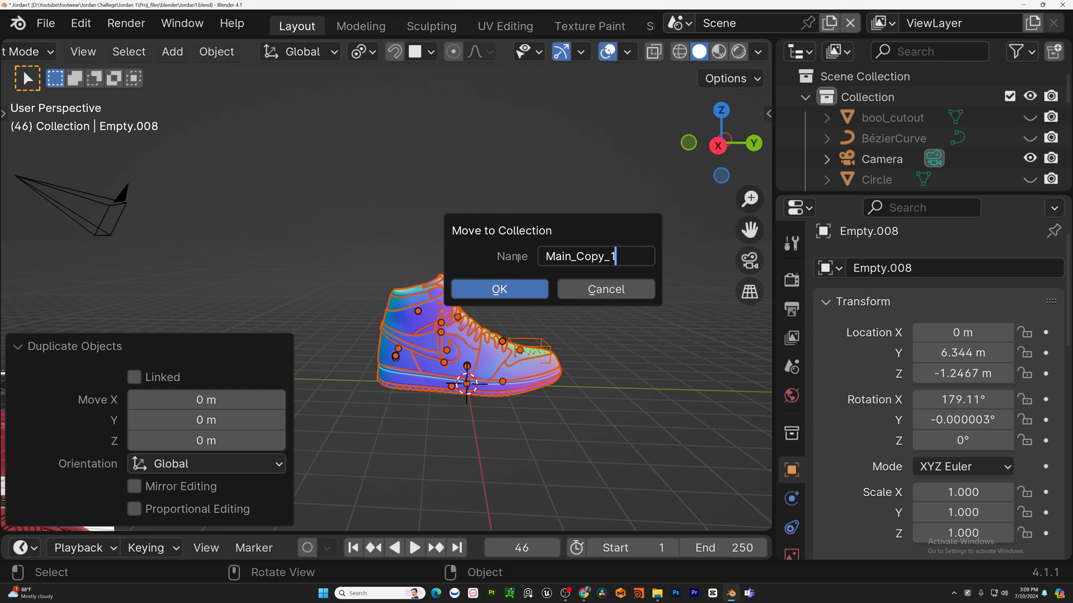
{"action": "key", "text": "Return"}
Apply all modifiers on the lace-area panel piece and the side panel piece.
{"action": "middle_click_drag", "start_coordinate": [533, 314], "coordinate": [534, 265], "text": "shift"}
{"action": "left_click", "coordinate": [97, 477]}
{"action": "middle_click_drag", "start_coordinate": [694, 226], "coordinate": [624, 271], "text": "shift"}
{"action": "left_click", "coordinate": [564, 376]}
{"action": "middle_click_drag", "start_coordinate": [538, 392], "coordinate": [512, 384], "text": "shift"}
{"action": "scroll", "coordinate": [436, 378], "scroll_direction": "up", "scroll_amount": 4}
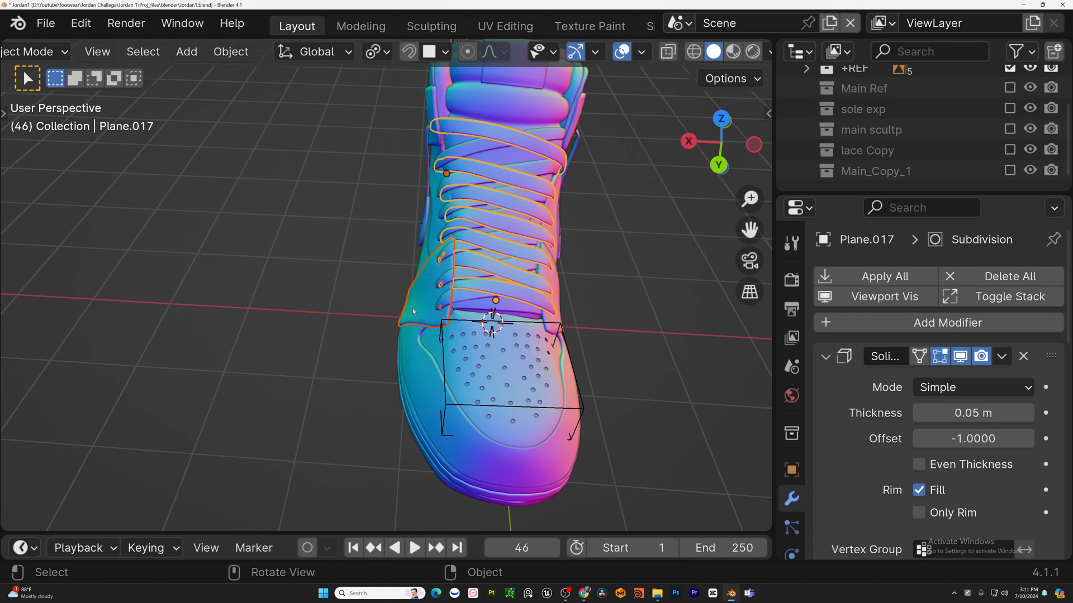
{"action": "left_click", "coordinate": [426, 285]}
{"action": "left_click", "coordinate": [889, 281]}
{"action": "middle_click_drag", "start_coordinate": [559, 350], "coordinate": [416, 319]}
{"action": "left_click", "coordinate": [475, 342]}
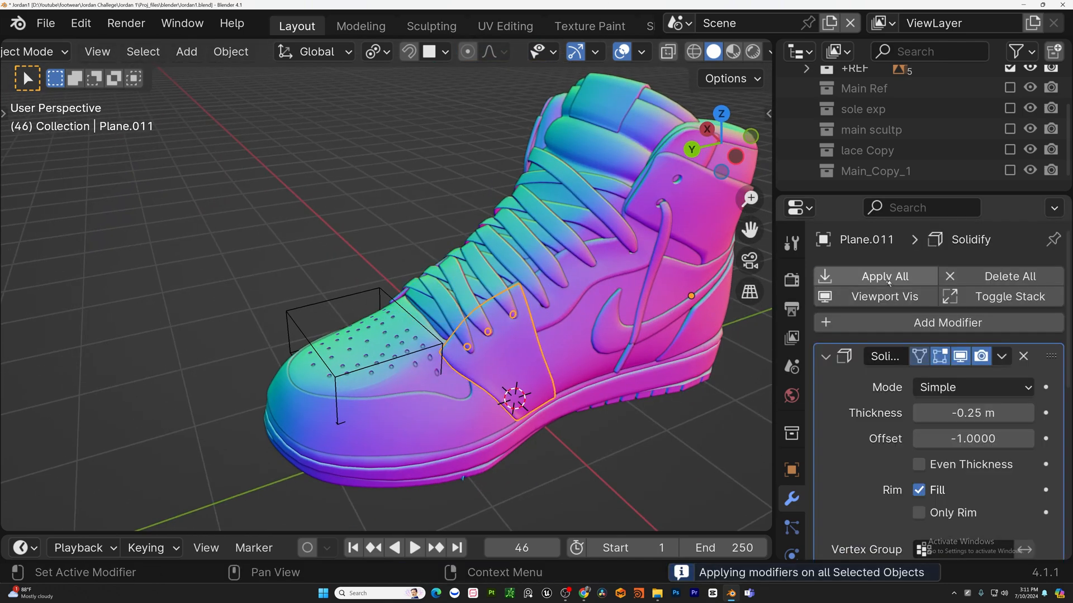
{"action": "left_click", "coordinate": [886, 278]}
Inspect the shoe's toe area and its overlay pieces from several angles.
{"action": "middle_click_drag", "start_coordinate": [484, 333], "coordinate": [591, 258], "text": "shift"}
{"action": "scroll", "coordinate": [454, 279], "scroll_direction": "down", "scroll_amount": 3}
{"action": "middle_click_drag", "start_coordinate": [592, 258], "coordinate": [789, 269]}
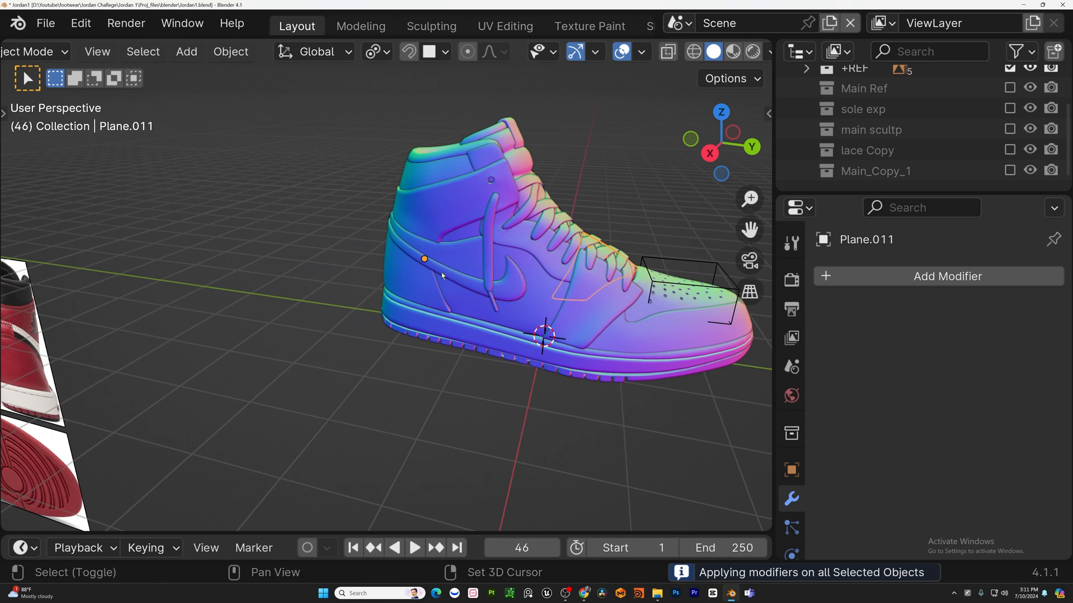
{"action": "middle_click_drag", "start_coordinate": [442, 281], "coordinate": [374, 330], "text": "shift"}
{"action": "middle_click_drag", "start_coordinate": [667, 321], "coordinate": [625, 300]}
{"action": "scroll", "coordinate": [562, 306], "scroll_direction": "up", "scroll_amount": 3}
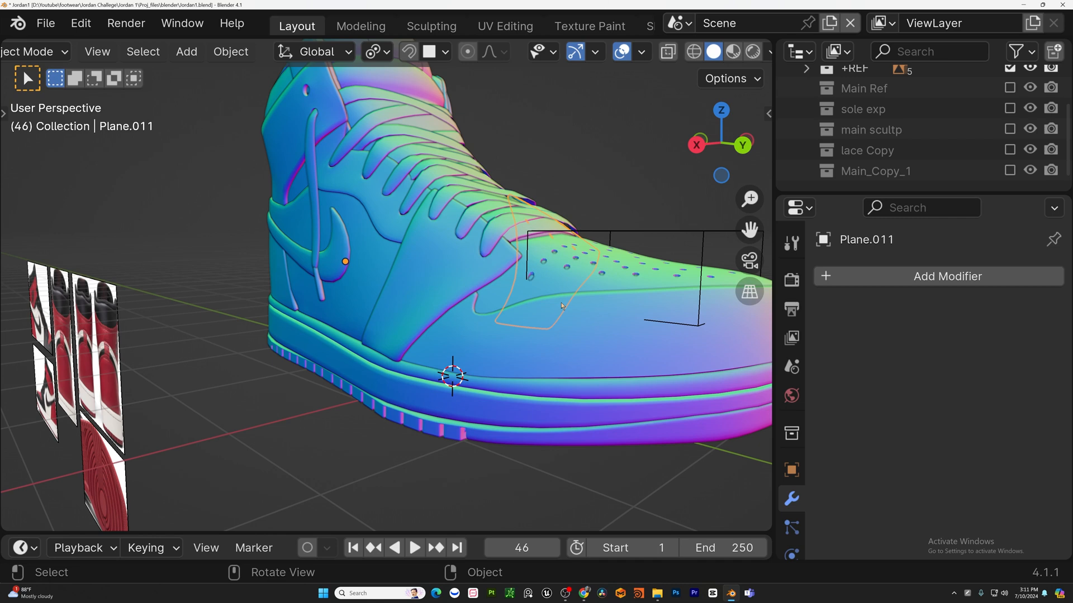
{"action": "scroll", "coordinate": [414, 314], "scroll_direction": "up", "scroll_amount": 1}
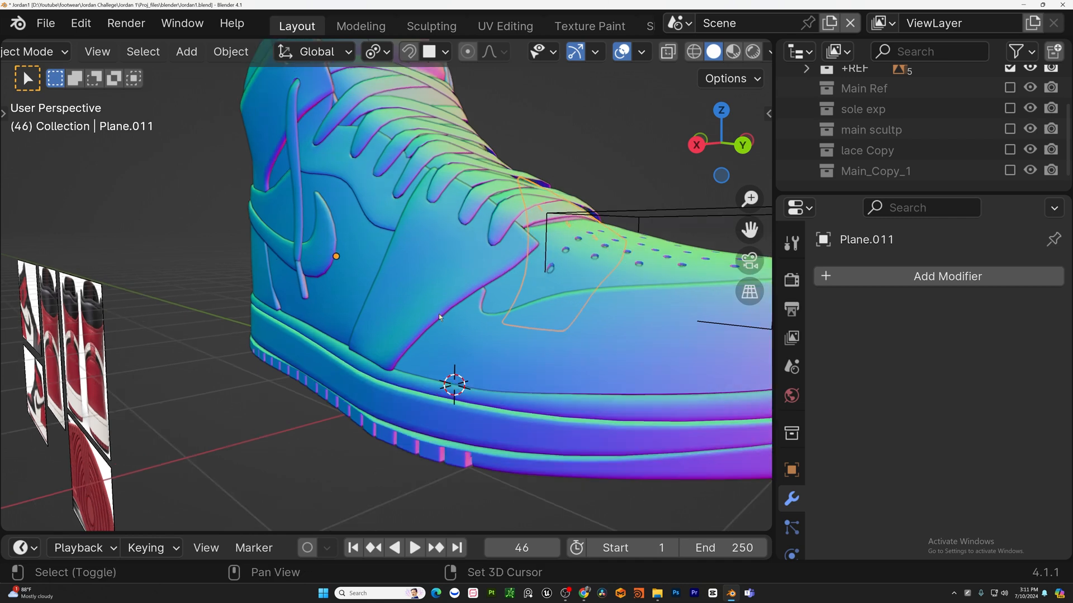
{"action": "scroll", "coordinate": [453, 323], "scroll_direction": "down", "scroll_amount": 1}
{"action": "middle_click_drag", "start_coordinate": [440, 313], "coordinate": [414, 277], "text": "shift"}
{"action": "scroll", "coordinate": [442, 307], "scroll_direction": "down", "scroll_amount": 1}
{"action": "scroll", "coordinate": [414, 276], "scroll_direction": "up", "scroll_amount": 2}
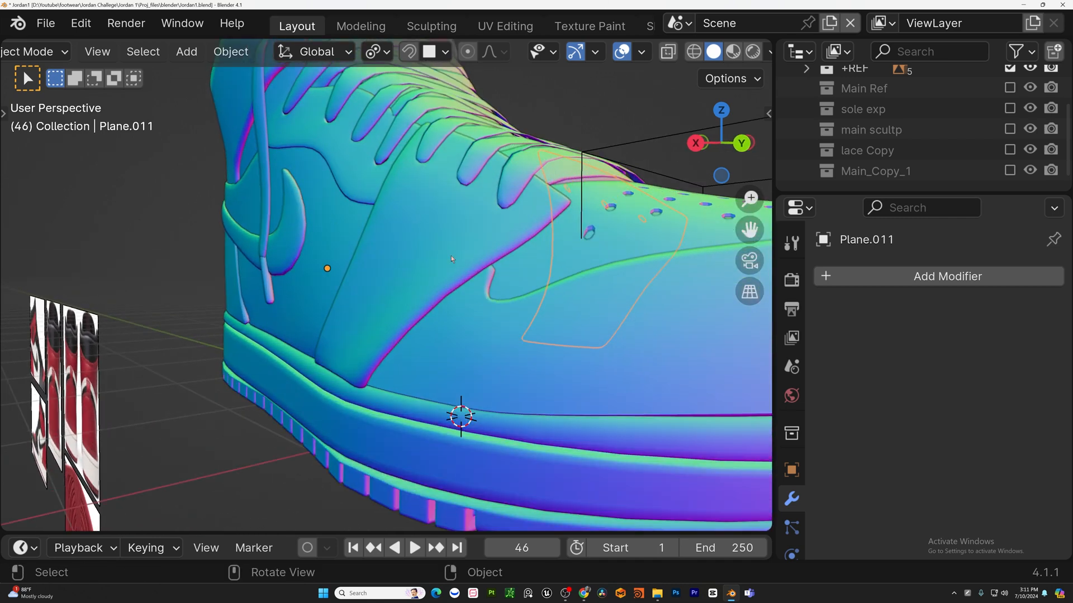
{"action": "left_click", "coordinate": [377, 253]}
{"action": "scroll", "coordinate": [568, 354], "scroll_direction": "down", "scroll_amount": 2}
Select the swoosh-shaped toe overlay piece and hide its modifiers in the viewport.
{"action": "left_click", "coordinate": [568, 350]}
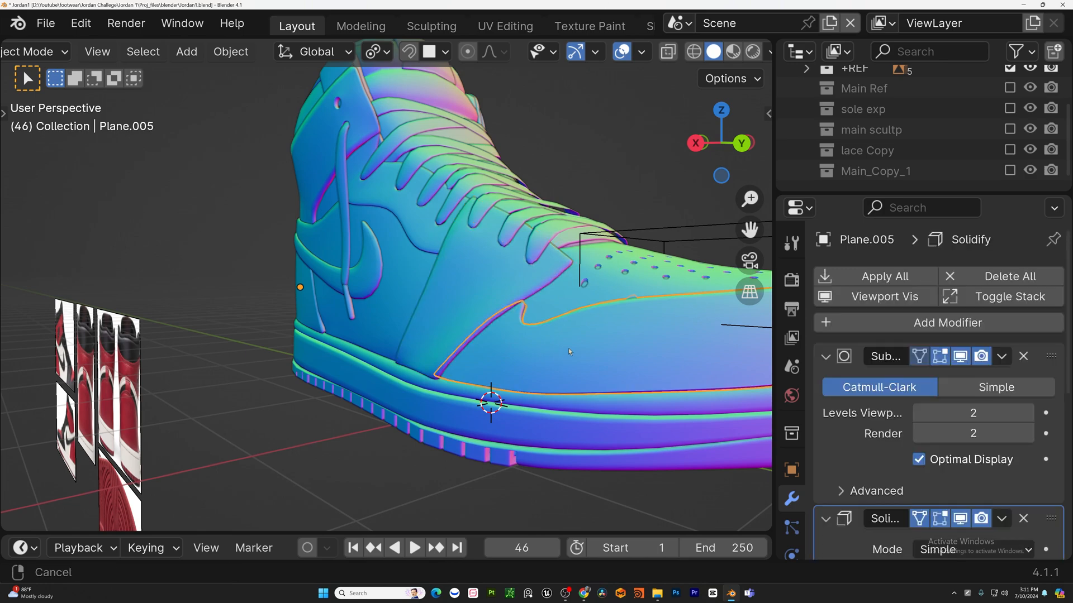
{"action": "scroll", "coordinate": [569, 352], "scroll_direction": "down", "scroll_amount": 2}
{"action": "scroll", "coordinate": [971, 434], "scroll_direction": "down", "scroll_amount": 5}
{"action": "scroll", "coordinate": [970, 433], "scroll_direction": "up", "scroll_amount": 5}
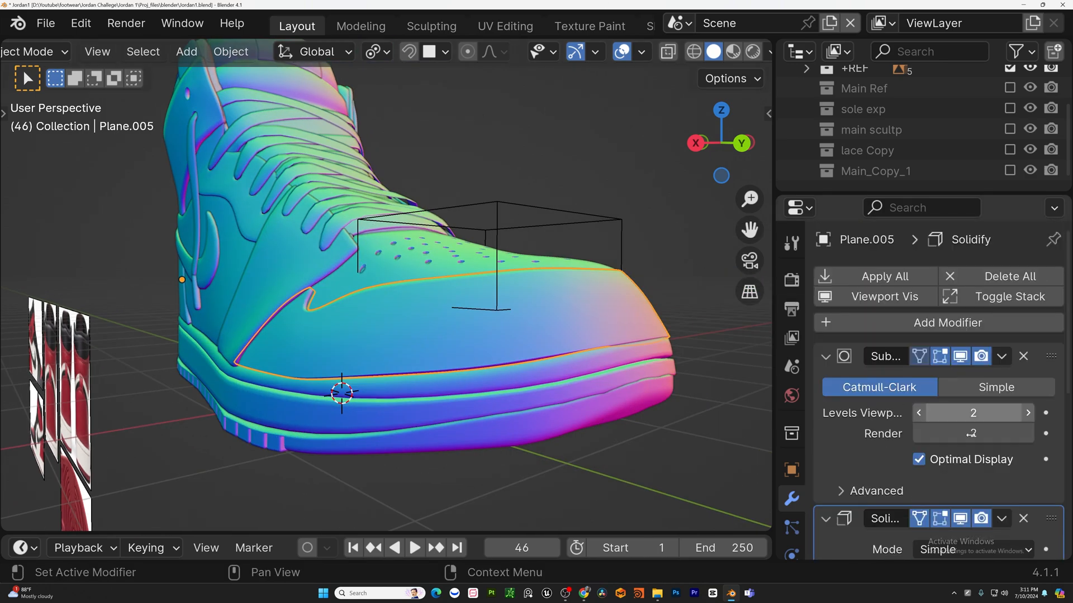
{"action": "scroll", "coordinate": [971, 434], "scroll_direction": "down", "scroll_amount": 4}
{"action": "middle_click_drag", "start_coordinate": [368, 340], "coordinate": [564, 406]}
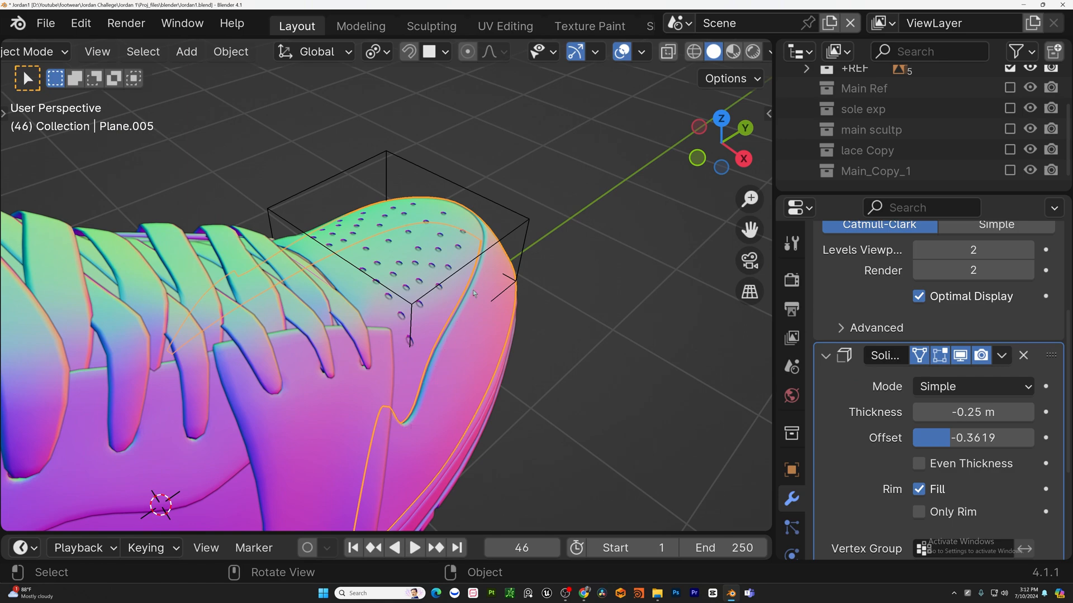
{"action": "middle_click_drag", "start_coordinate": [489, 235], "coordinate": [429, 165]}
{"action": "scroll", "coordinate": [854, 275], "scroll_direction": "up", "scroll_amount": 4}
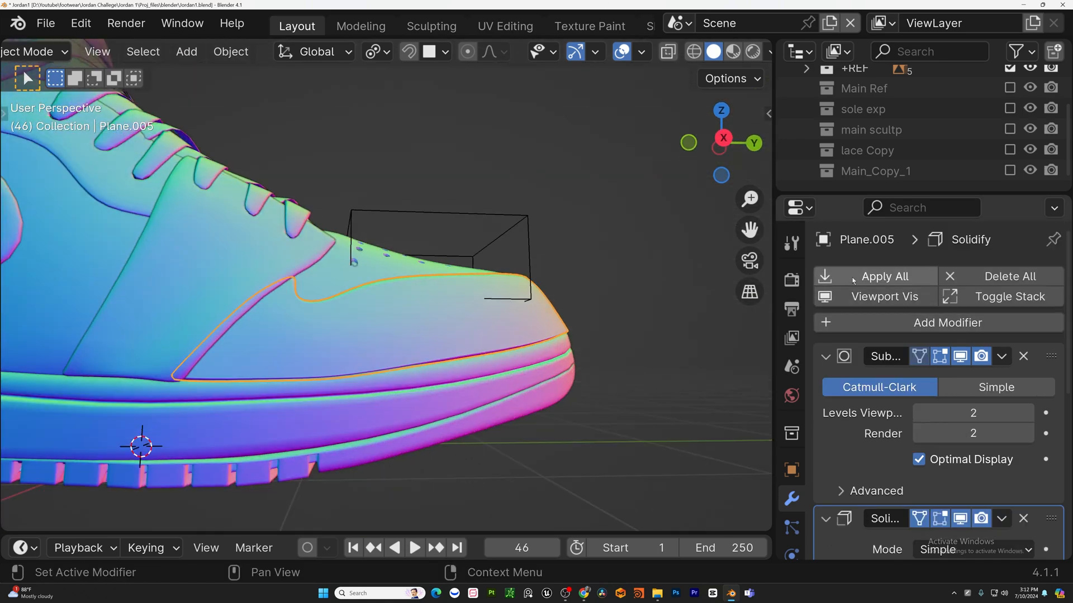
{"action": "left_click", "coordinate": [881, 296]}
Isolate the toe overlay piece in local view and show its modifiers in the viewport again.
{"action": "middle_click_drag", "start_coordinate": [386, 313], "coordinate": [347, 397]}
{"action": "scroll", "coordinate": [503, 306], "scroll_direction": "up", "scroll_amount": 3}
{"action": "key", "text": "KP_Divide"}
{"action": "scroll", "coordinate": [446, 330], "scroll_direction": "up", "scroll_amount": 3}
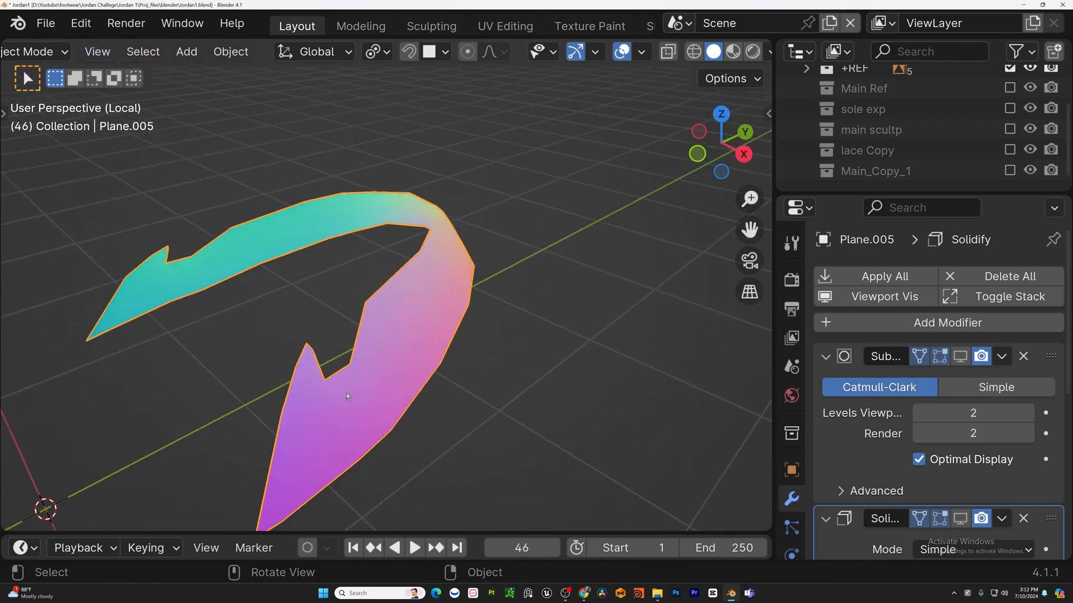
{"action": "middle_click_drag", "start_coordinate": [447, 289], "coordinate": [392, 378]}
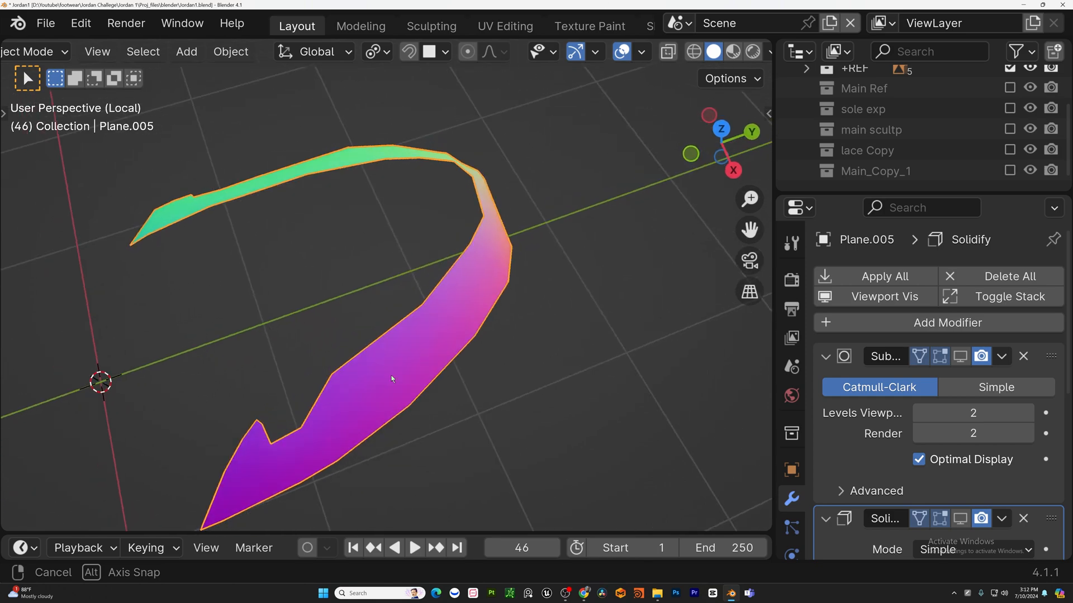
{"action": "left_click", "coordinate": [884, 297]}
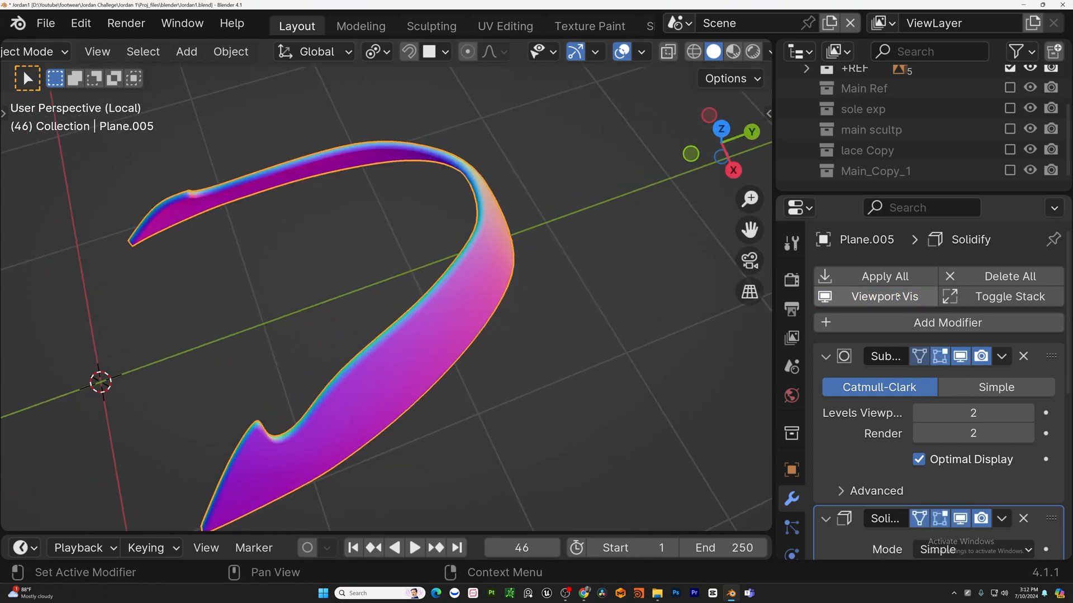
Leave local view and apply all modifiers of the toe overlay piece.
{"action": "middle_click_drag", "start_coordinate": [559, 313], "coordinate": [580, 335]}
{"action": "key", "text": "KP_Divide"}
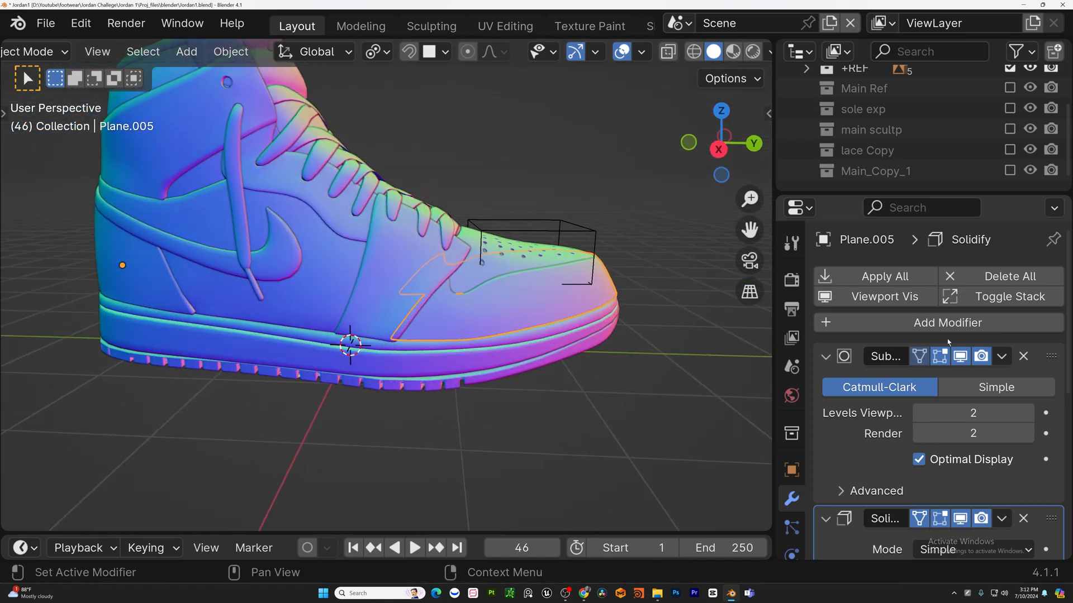
{"action": "left_click", "coordinate": [889, 277]}
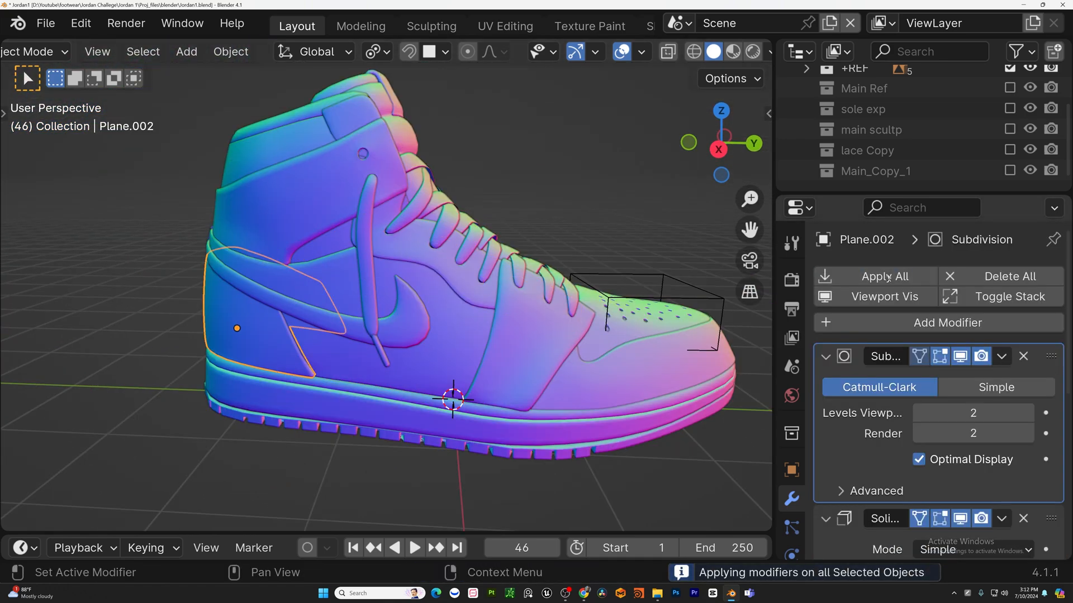
Apply all modifiers on the rear side panel piece.
{"action": "middle_click_drag", "start_coordinate": [447, 302], "coordinate": [581, 324]}
{"action": "left_click", "coordinate": [491, 223]}
{"action": "left_click", "coordinate": [408, 224]}
{"action": "middle_click_drag", "start_coordinate": [575, 221], "coordinate": [620, 279]}
{"action": "left_click", "coordinate": [436, 246]}
{"action": "left_click", "coordinate": [909, 276]}
Apply all modifiers on the collar piece and another overlay piece at the heel.
{"action": "left_click", "coordinate": [472, 140]}
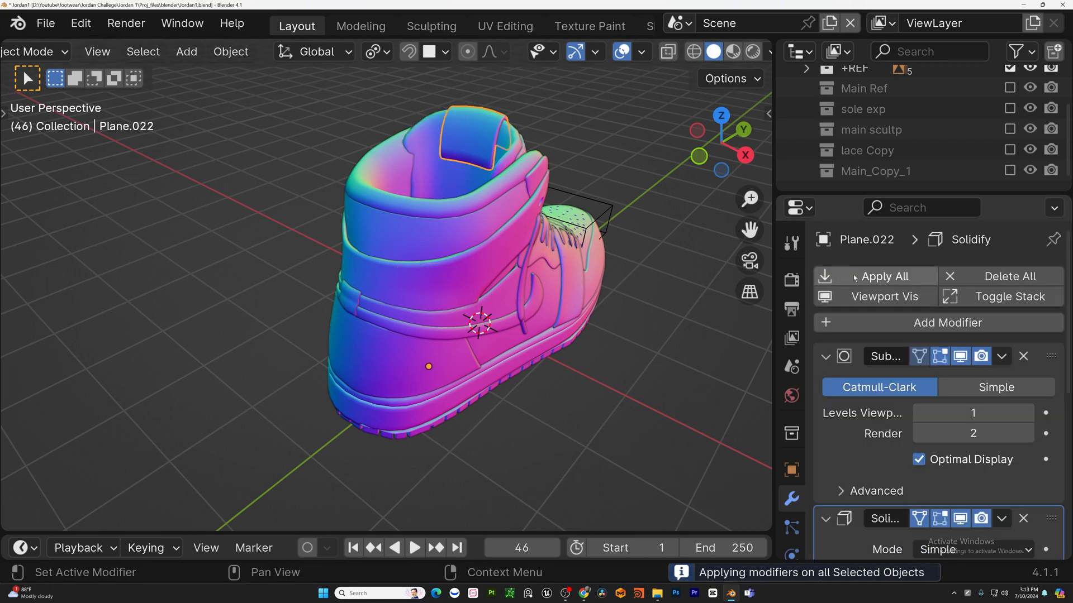
{"action": "left_click", "coordinate": [854, 277]}
{"action": "middle_click_drag", "start_coordinate": [559, 313], "coordinate": [403, 274]}
{"action": "left_click", "coordinate": [447, 212]}
{"action": "middle_click_drag", "start_coordinate": [502, 291], "coordinate": [436, 308]}
{"action": "left_click", "coordinate": [519, 268]}
{"action": "left_click", "coordinate": [905, 277]}
Apply all modifiers on the toe perforation cube and a neighbouring piece.
{"action": "middle_click_drag", "start_coordinate": [558, 280], "coordinate": [480, 296]}
{"action": "left_click", "coordinate": [510, 300]}
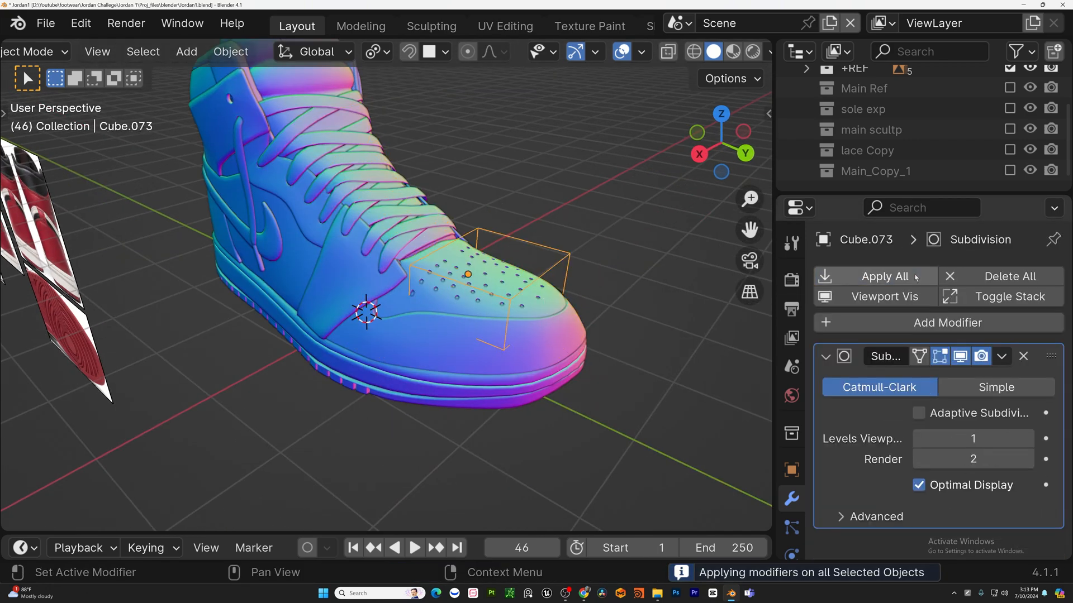
{"action": "left_click", "coordinate": [915, 278]}
{"action": "left_click", "coordinate": [519, 338]}
{"action": "left_click", "coordinate": [905, 277]}
Apply all modifiers on the lace eyelet panel piece.
{"action": "middle_click_drag", "start_coordinate": [637, 317], "coordinate": [503, 335]}
{"action": "middle_click_drag", "start_coordinate": [558, 312], "coordinate": [424, 240]}
{"action": "left_click", "coordinate": [475, 232]}
{"action": "middle_click_drag", "start_coordinate": [481, 268], "coordinate": [435, 313]}
{"action": "left_click", "coordinate": [434, 114]}
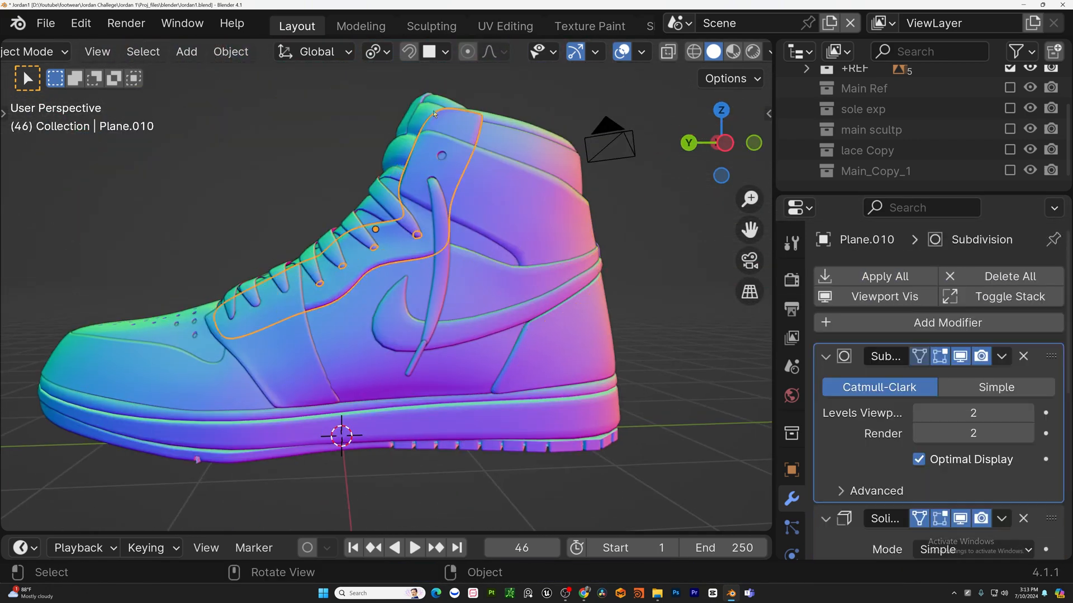
{"action": "left_click", "coordinate": [879, 278]}
Apply all modifiers on two more side panel pieces.
{"action": "left_click", "coordinate": [416, 360]}
{"action": "left_click", "coordinate": [880, 278]}
{"action": "left_click", "coordinate": [460, 331]}
{"action": "left_click", "coordinate": [880, 277]}
Apply all modifiers on the eyelet strip piece running along the laces.
{"action": "middle_click_drag", "start_coordinate": [581, 352], "coordinate": [493, 366]}
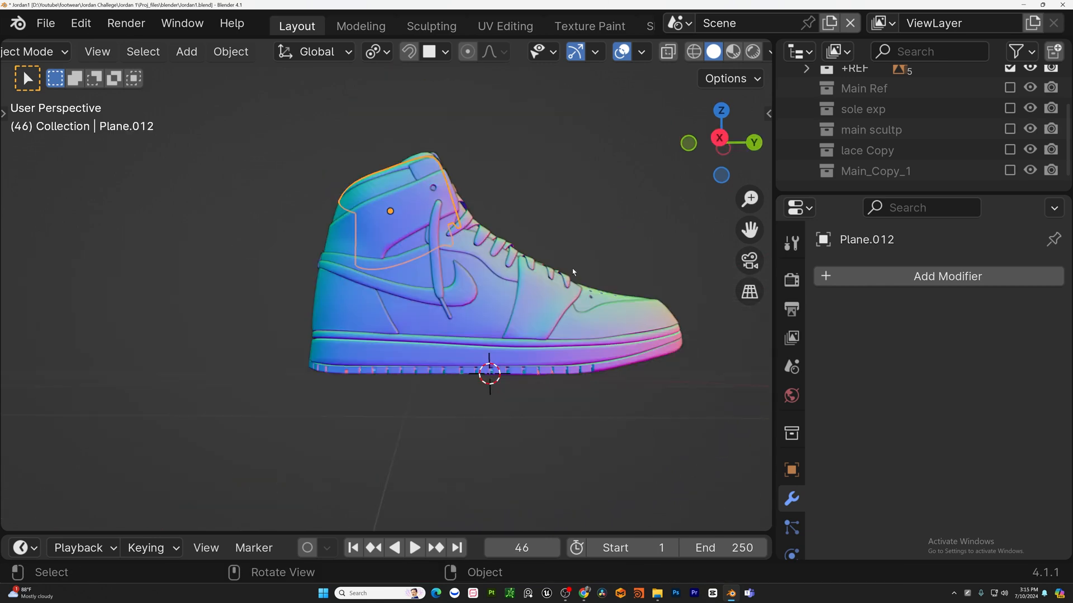
{"action": "middle_click_drag", "start_coordinate": [573, 272], "coordinate": [515, 370]}
{"action": "left_click", "coordinate": [515, 371]}
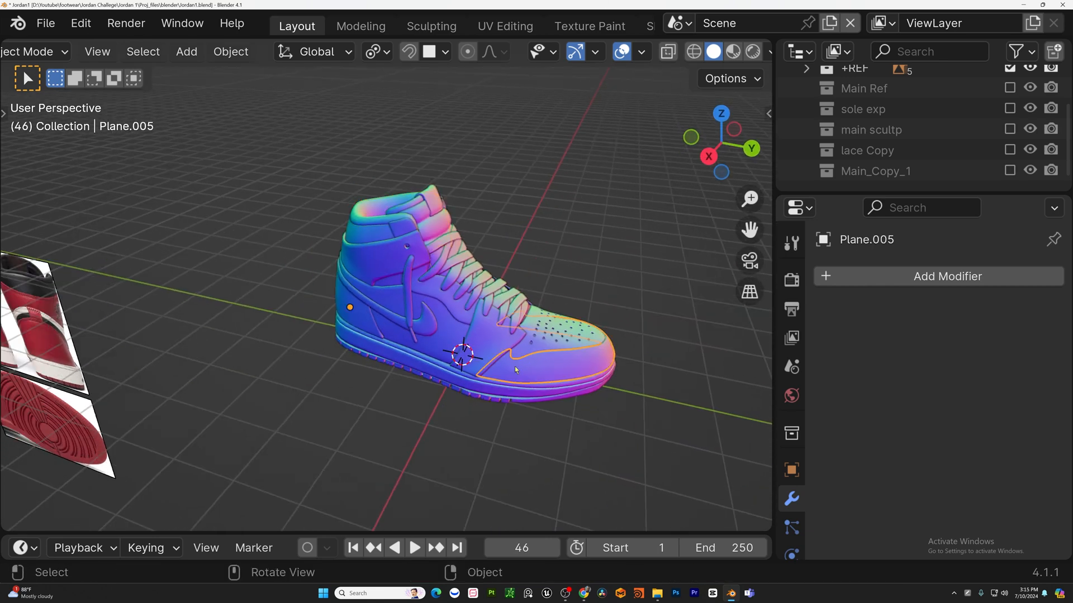
{"action": "left_click", "coordinate": [488, 342]}
{"action": "left_click", "coordinate": [429, 322]}
{"action": "left_click", "coordinate": [449, 298]}
{"action": "left_click", "coordinate": [410, 291]}
{"action": "left_click", "coordinate": [410, 226]}
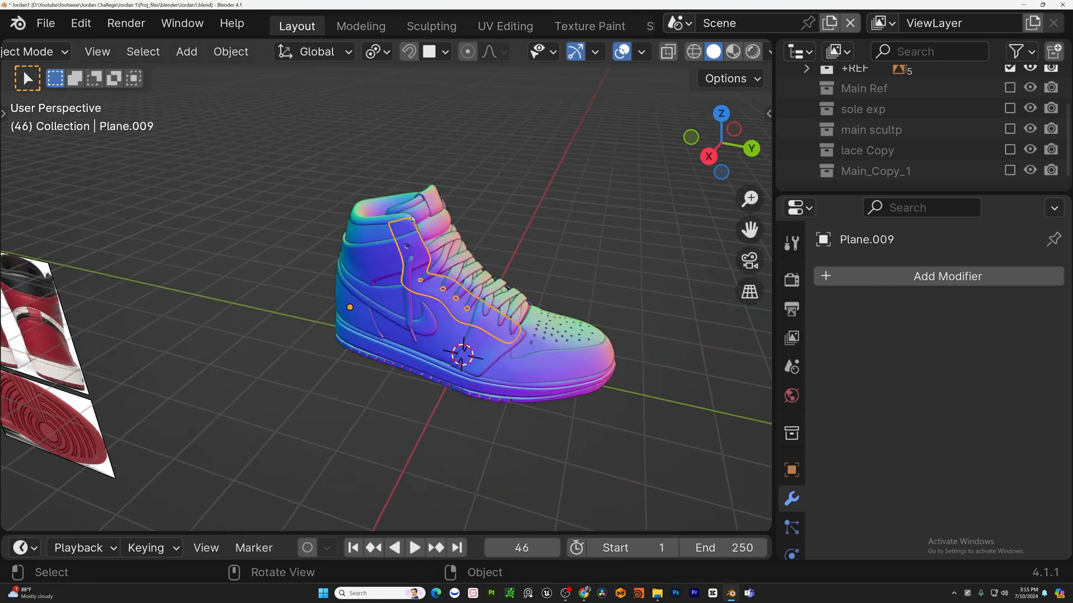
{"action": "left_click", "coordinate": [420, 208]}
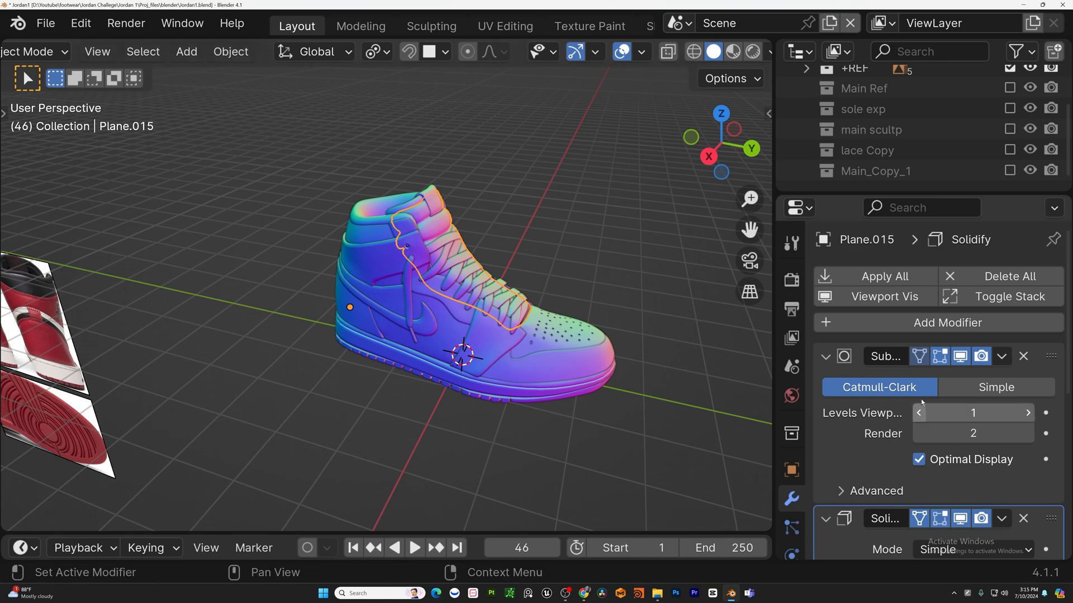
{"action": "left_click", "coordinate": [884, 276]}
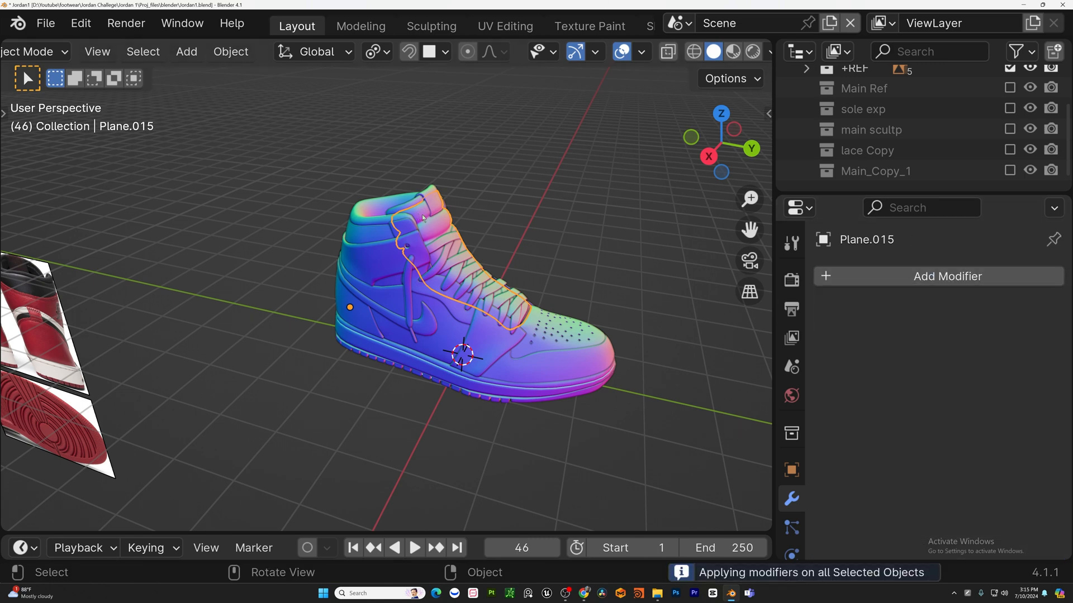
{"action": "left_click", "coordinate": [441, 244]}
{"action": "left_click", "coordinate": [390, 220]}
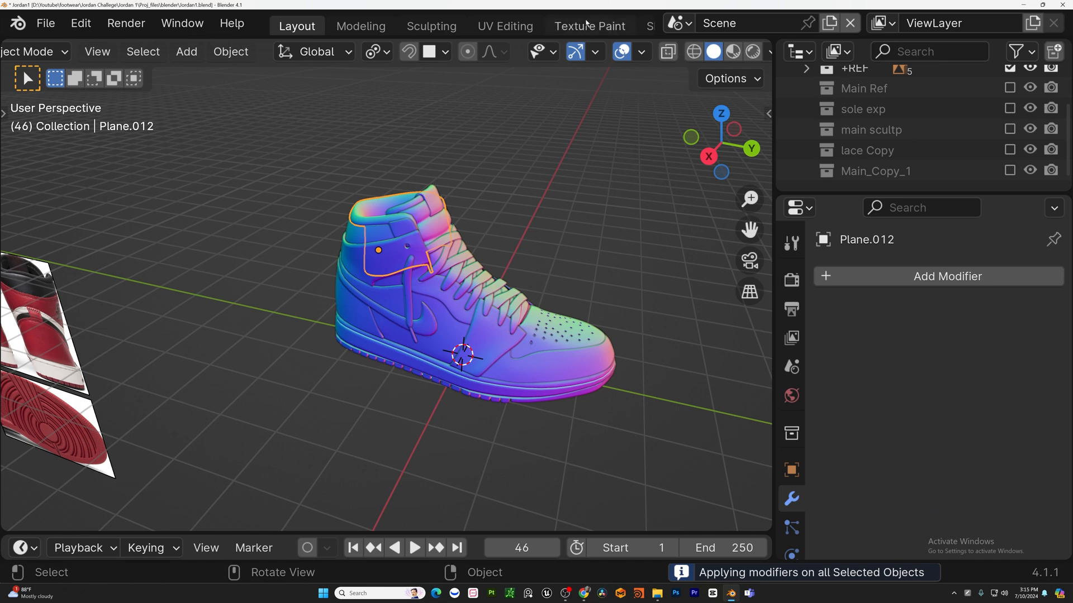
{"action": "scroll", "coordinate": [421, 28], "scroll_direction": "down", "scroll_amount": 8}
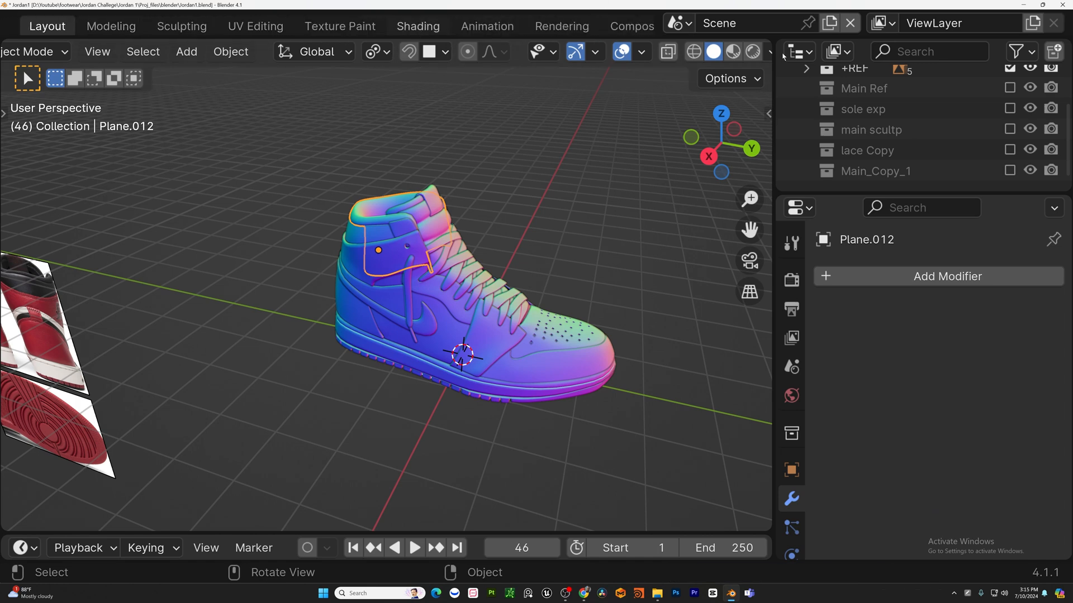
Switch to the Shading workspace and enlarge the node editor and outliner areas.
{"action": "left_click", "coordinate": [418, 27]}
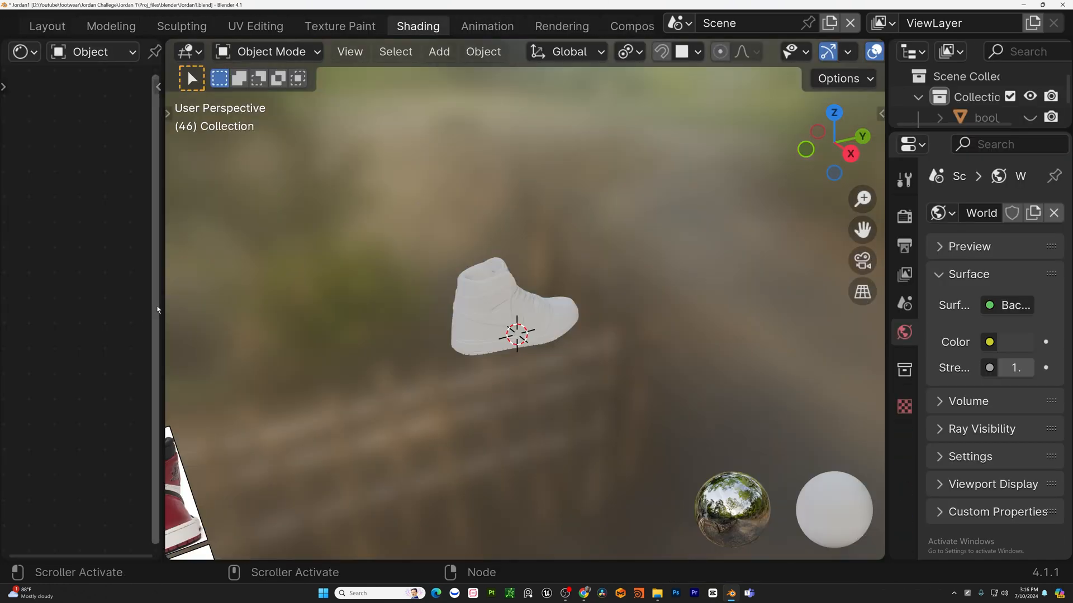
{"action": "left_click_drag", "start_coordinate": [157, 309], "coordinate": [483, 240]}
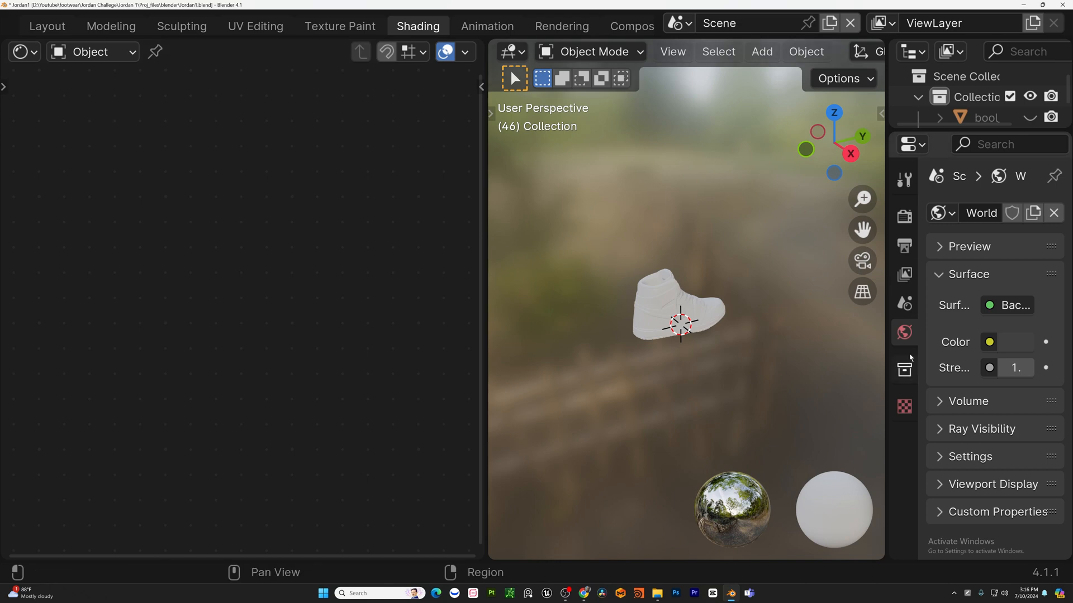
{"action": "scroll", "coordinate": [754, 339], "scroll_direction": "down", "scroll_amount": 1}
{"action": "left_click_drag", "start_coordinate": [484, 294], "coordinate": [420, 296]}
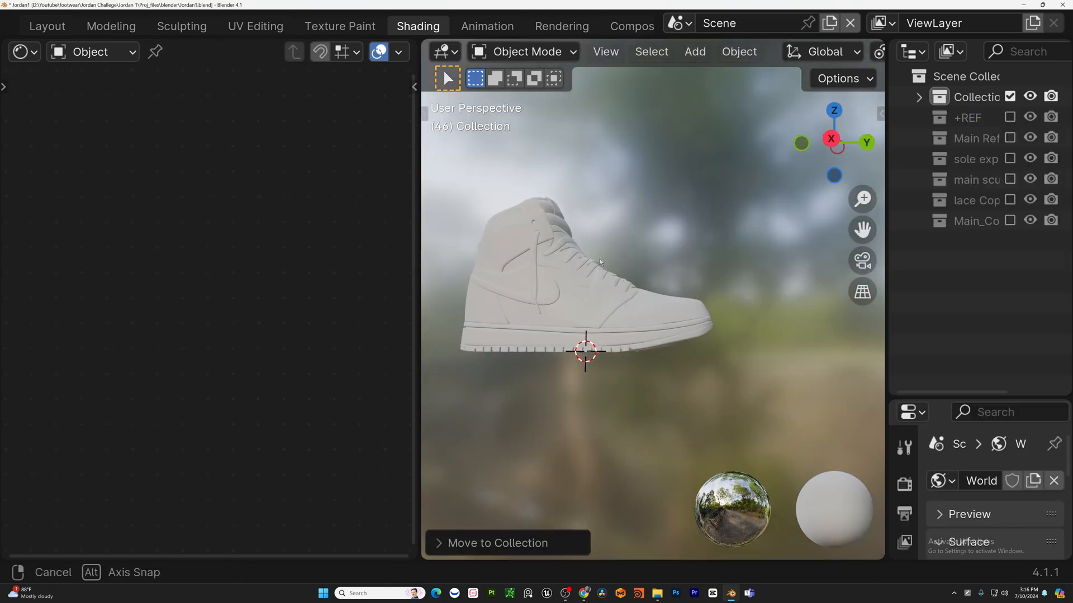
{"action": "middle_click_drag", "start_coordinate": [600, 262], "coordinate": [706, 300]}
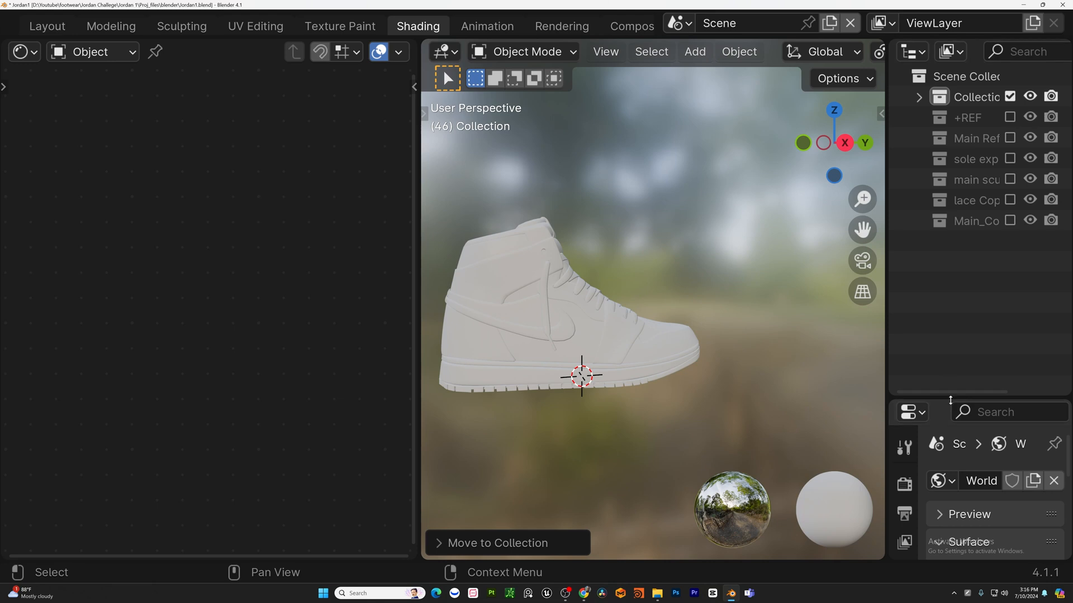
{"action": "left_click_drag", "start_coordinate": [950, 400], "coordinate": [949, 232]}
Select the outsole piece and create a new material for it.
{"action": "left_click", "coordinate": [581, 375]}
{"action": "middle_click_drag", "start_coordinate": [668, 406], "coordinate": [638, 246], "text": "shift"}
{"action": "scroll", "coordinate": [673, 284], "scroll_direction": "up", "scroll_amount": 2}
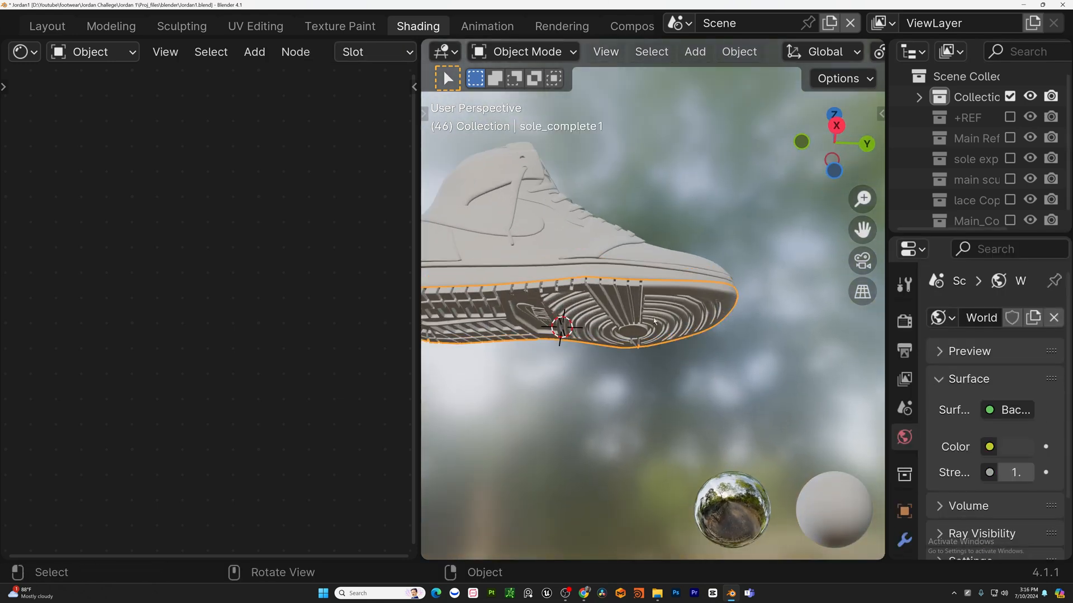
{"action": "scroll", "coordinate": [948, 458], "scroll_direction": "down", "scroll_amount": 2}
{"action": "left_click", "coordinate": [905, 497]}
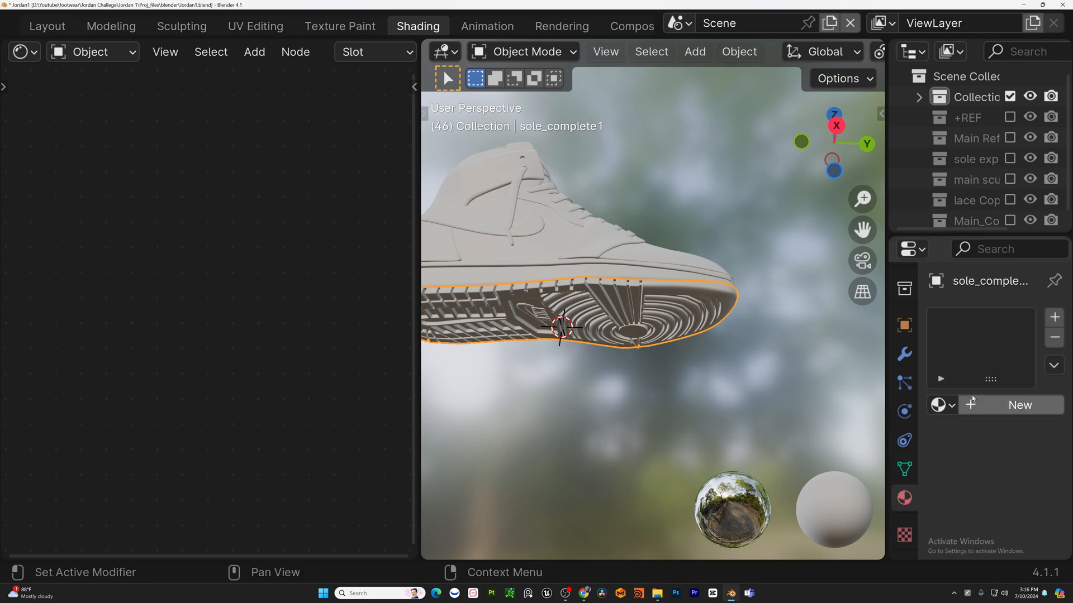
{"action": "left_click", "coordinate": [1000, 404]}
{"action": "scroll", "coordinate": [295, 260], "scroll_direction": "down", "scroll_amount": 8}
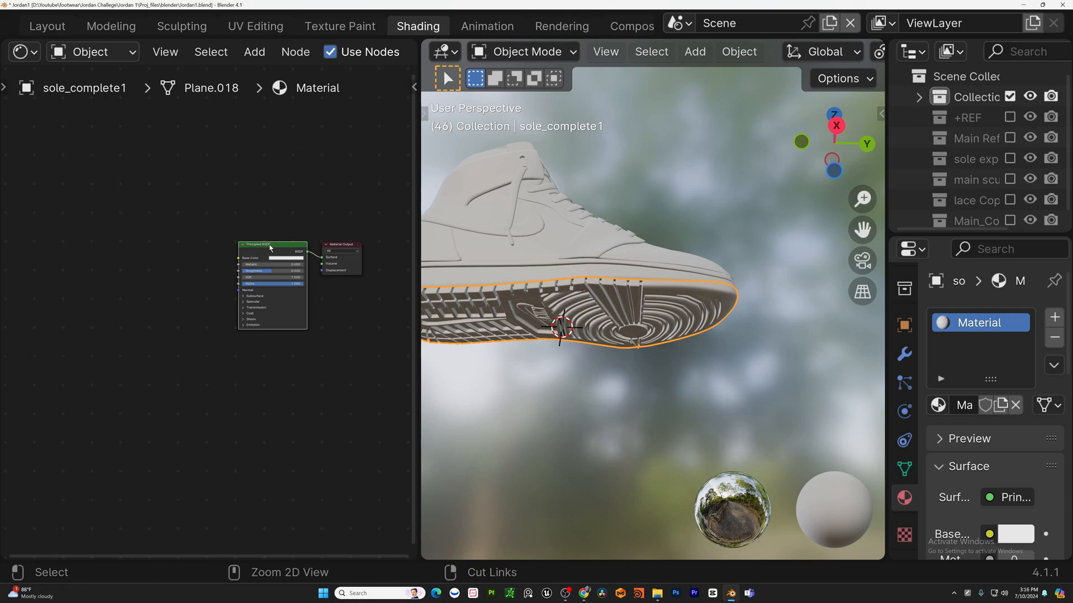
Add an image texture setup to the material and create a new UV Grid image in the texture node.
{"action": "key", "text": "ctrl+t"}
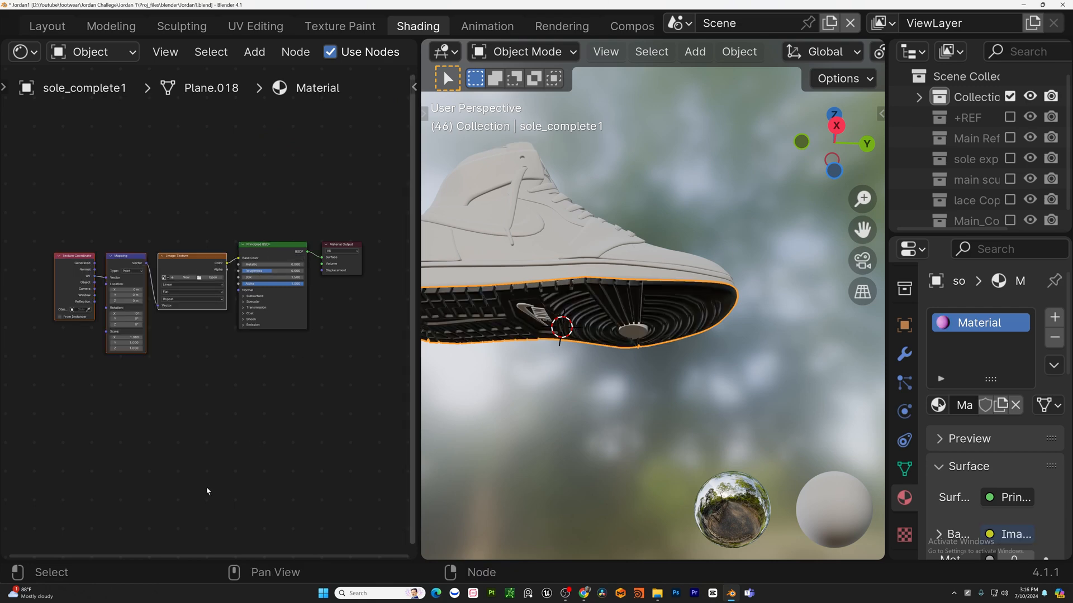
{"action": "scroll", "coordinate": [181, 338], "scroll_direction": "up", "scroll_amount": 7}
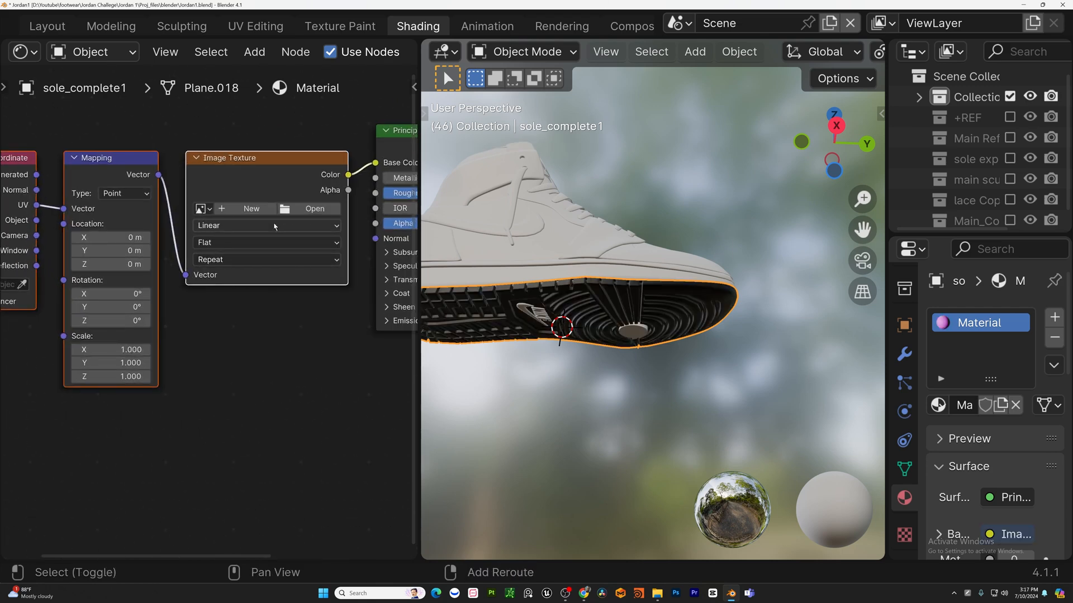
{"action": "left_click", "coordinate": [239, 209]}
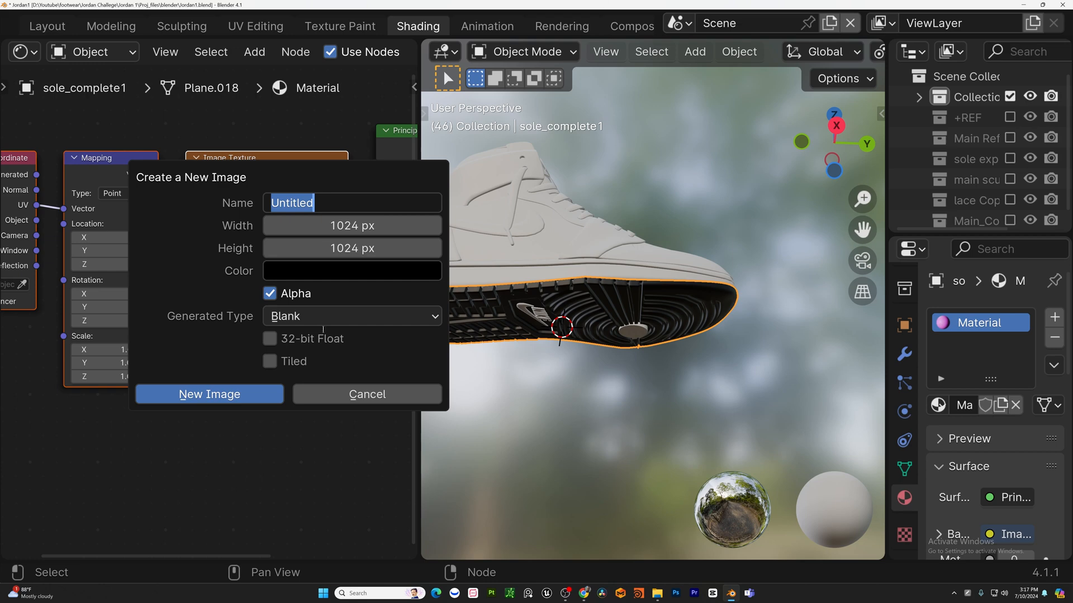
{"action": "left_click", "coordinate": [304, 317]}
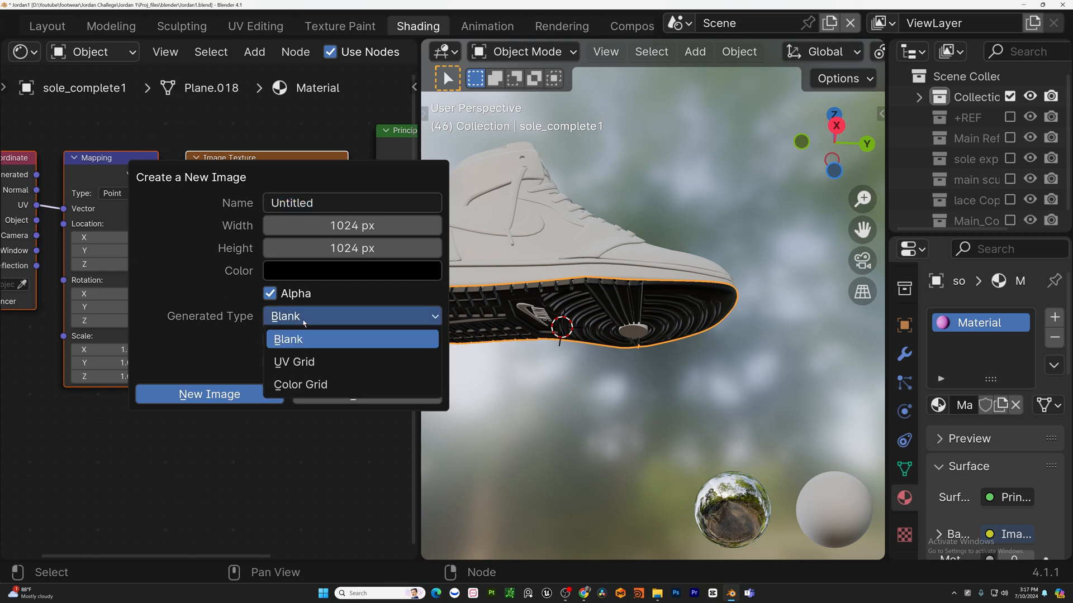
{"action": "left_click", "coordinate": [296, 362]}
{"action": "left_click", "coordinate": [237, 395]}
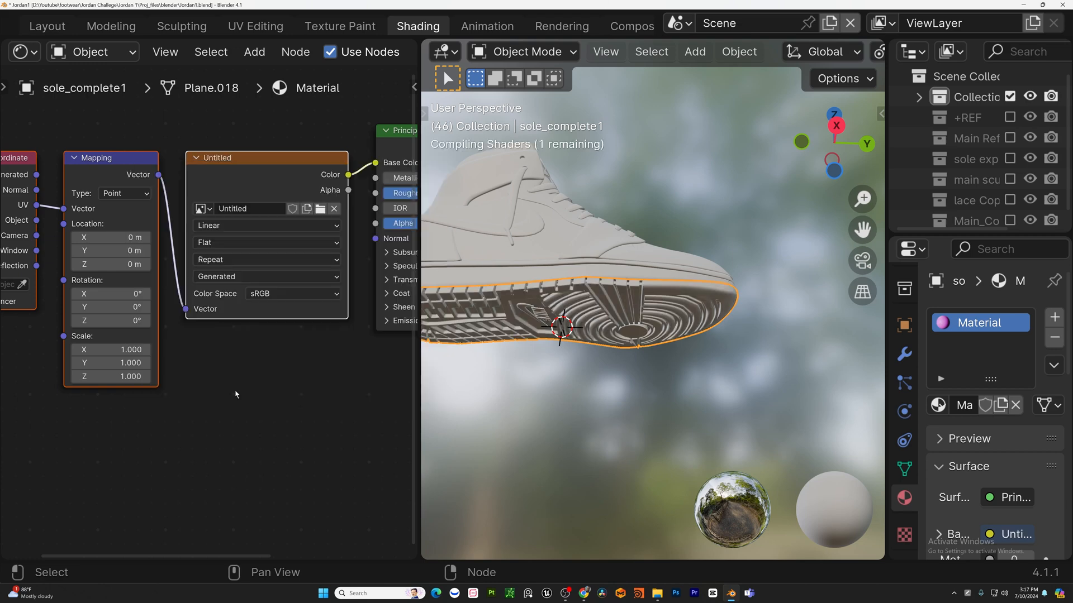
Set the viewport shading's world opacity to 0 to hide the HDRI background.
{"action": "middle_click_drag", "start_coordinate": [267, 248], "coordinate": [126, 286]}
{"action": "scroll", "coordinate": [615, 295], "scroll_direction": "up", "scroll_amount": 2}
{"action": "middle_click_drag", "start_coordinate": [615, 295], "coordinate": [713, 239], "text": "shift"}
{"action": "scroll", "coordinate": [586, 300], "scroll_direction": "up", "scroll_amount": 2}
{"action": "scroll", "coordinate": [586, 300], "scroll_direction": "up", "scroll_amount": 2}
{"action": "scroll", "coordinate": [568, 440], "scroll_direction": "down", "scroll_amount": 6}
{"action": "scroll", "coordinate": [659, 257], "scroll_direction": "up", "scroll_amount": 3}
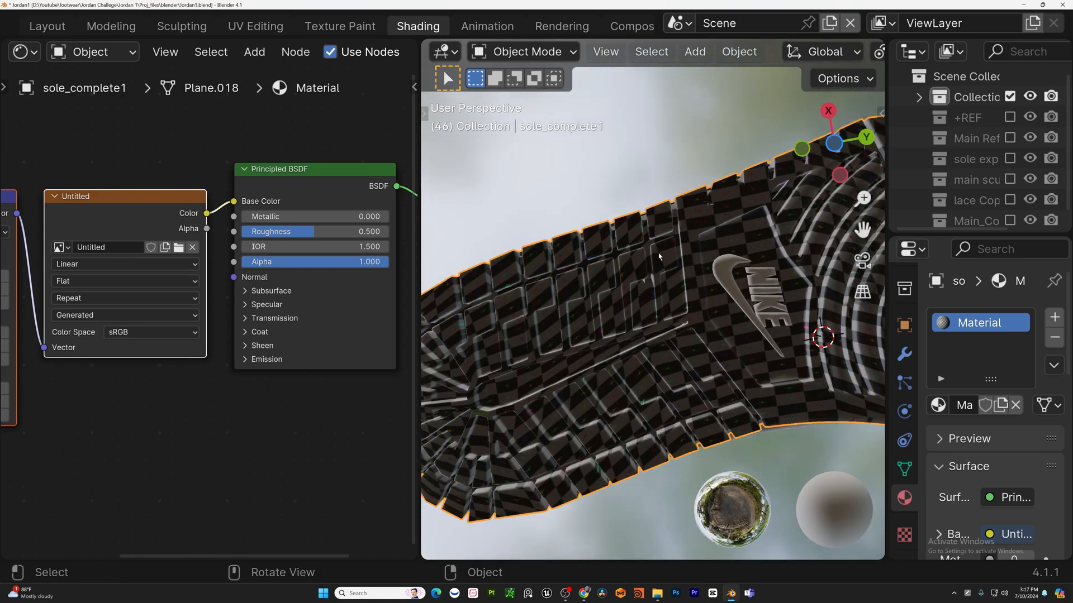
{"action": "scroll", "coordinate": [862, 57], "scroll_direction": "down", "scroll_amount": 5}
{"action": "left_click", "coordinate": [866, 52]}
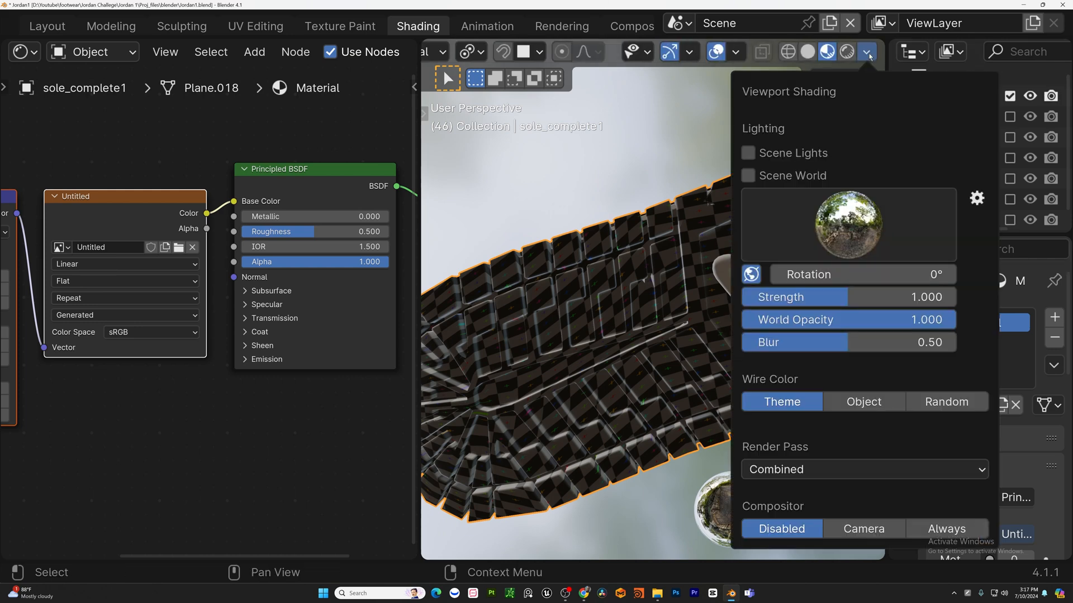
{"action": "left_click_drag", "start_coordinate": [905, 320], "coordinate": [738, 321]}
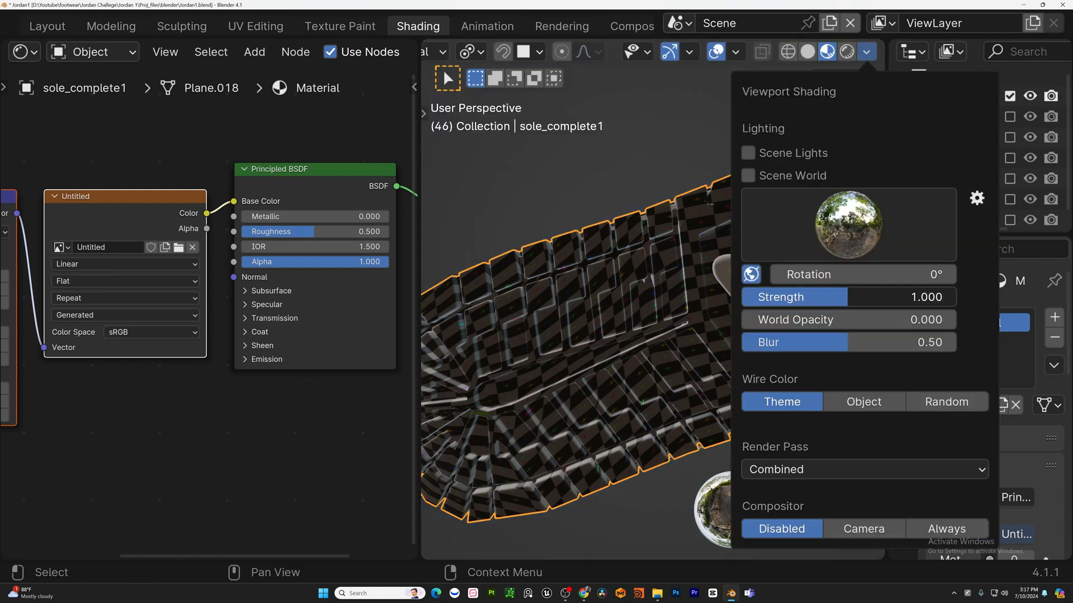
{"action": "left_click_drag", "start_coordinate": [894, 297], "coordinate": [1000, 297]}
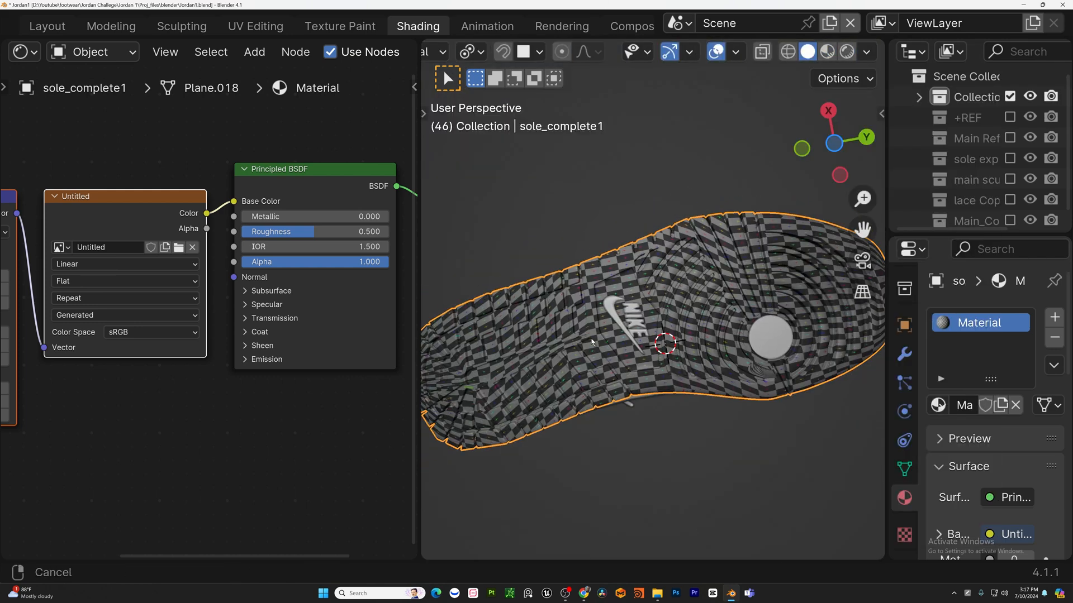
Isolate the outsole in local view and look at it from the side.
{"action": "mouse_move", "coordinate": [780, 336]}
{"action": "middle_mouse_down", "text": "shift"}
{"action": "mouse_move", "coordinate": [667, 342]}
{"action": "mouse_move", "coordinate": [556, 427]}
{"action": "mouse_move", "coordinate": [567, 351]}
{"action": "mouse_move", "coordinate": [556, 422]}
{"action": "middle_mouse_up", "text": "shift"}
{"action": "scroll", "coordinate": [609, 374], "scroll_direction": "up", "scroll_amount": 3}
{"action": "middle_click_drag", "start_coordinate": [624, 338], "coordinate": [590, 450]}
{"action": "scroll", "coordinate": [622, 342], "scroll_direction": "down", "scroll_amount": 4}
{"action": "scroll", "coordinate": [590, 450], "scroll_direction": "down", "scroll_amount": 3}
{"action": "middle_click_drag", "start_coordinate": [592, 447], "coordinate": [606, 385], "text": "shift"}
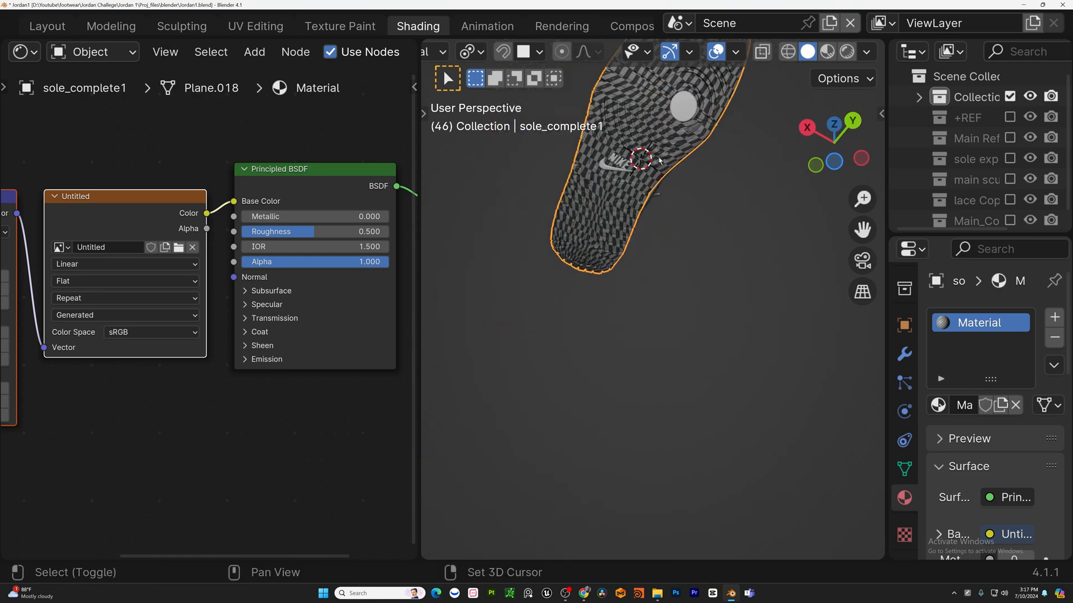
{"action": "key", "text": "KP_Divide"}
{"action": "key", "text": "KP_3"}
{"action": "middle_click_drag", "start_coordinate": [693, 355], "coordinate": [724, 292]}
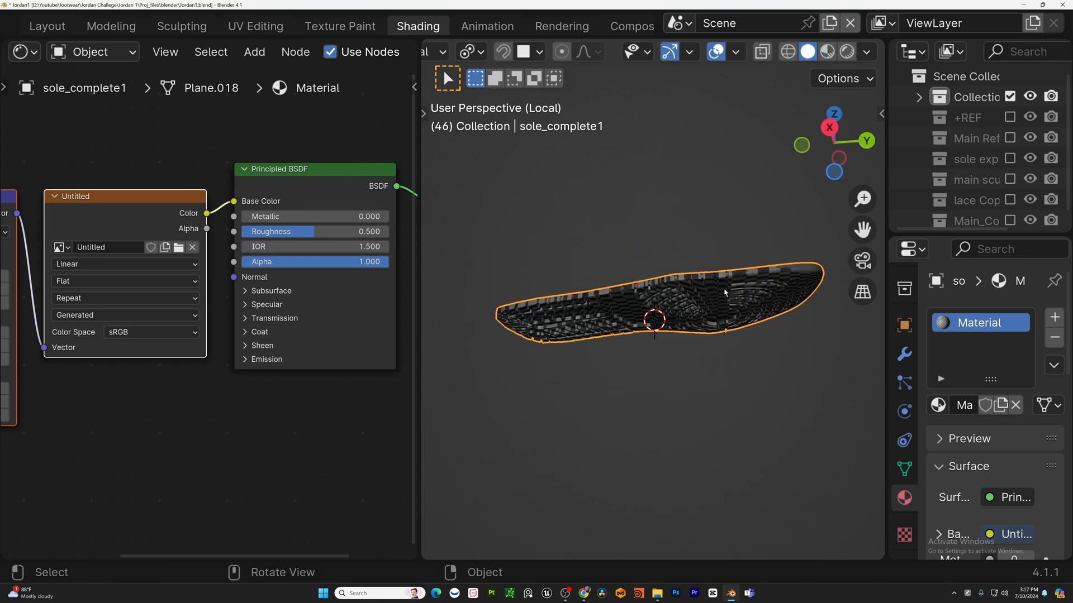
Select all of the outsole's geometry in Edit Mode and unwrap it.
{"action": "key", "text": "Tab"}
{"action": "scroll", "coordinate": [690, 320], "scroll_direction": "down", "scroll_amount": 2}
{"action": "key", "text": "a"}
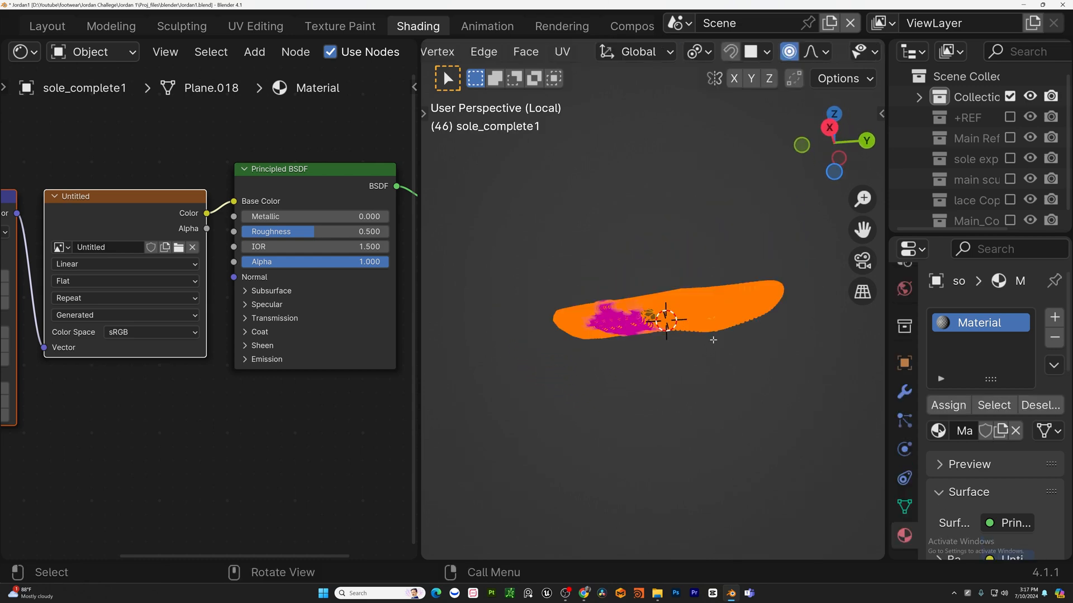
{"action": "right_click", "coordinate": [593, 277]}
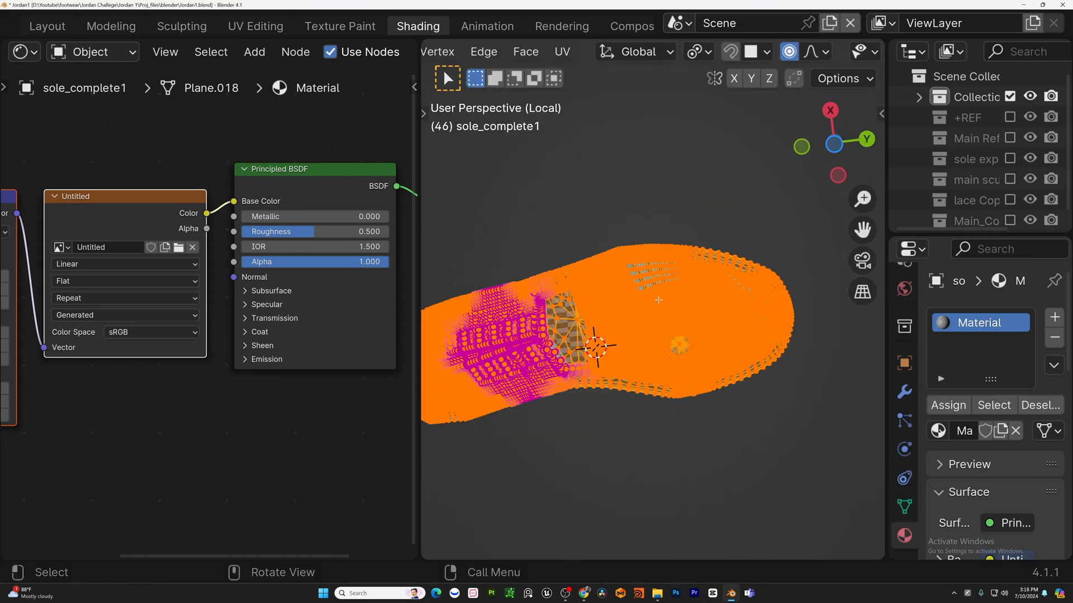
{"action": "key", "text": "u"}
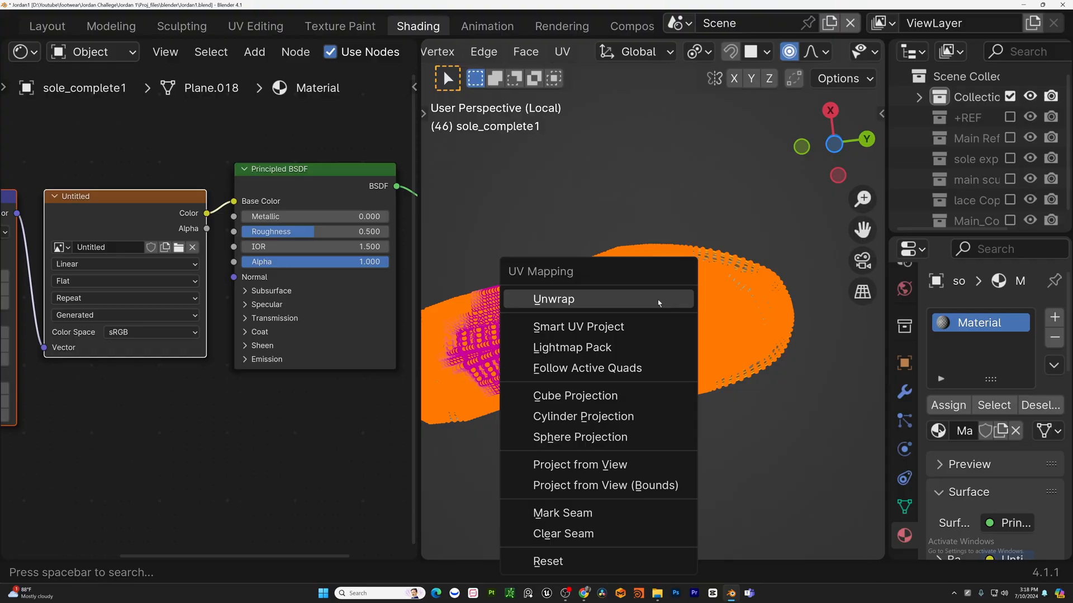
{"action": "left_click", "coordinate": [658, 300]}
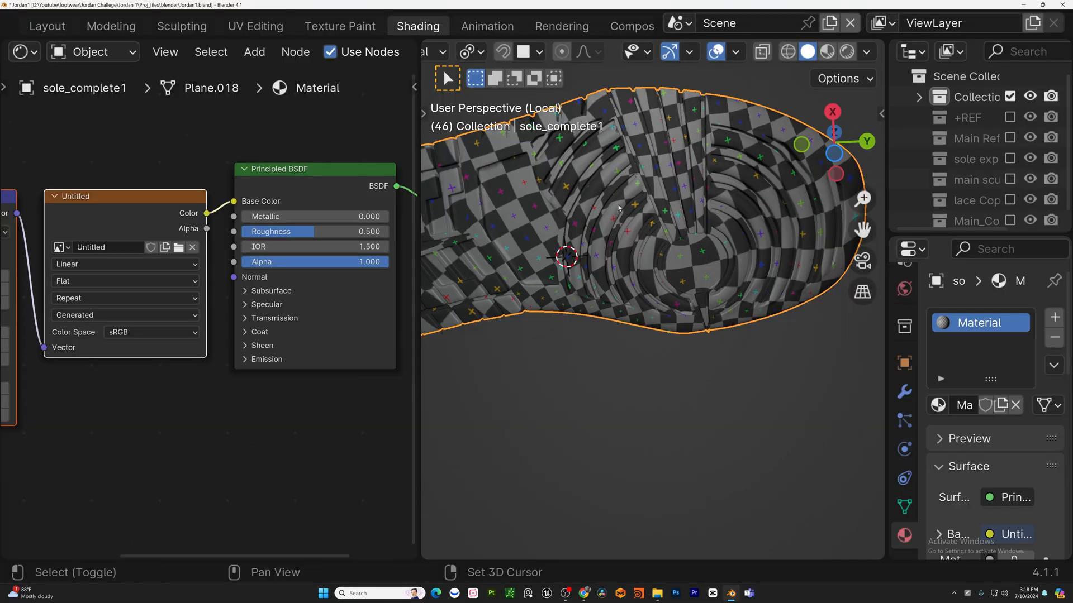
Inspect the UV grid checker pattern across the outsole's tread surface.
{"action": "middle_click_drag", "start_coordinate": [631, 191], "coordinate": [781, 343], "text": "shift"}
{"action": "middle_click_drag", "start_coordinate": [506, 395], "coordinate": [665, 381], "text": "shift"}
{"action": "middle_click_drag", "start_coordinate": [524, 376], "coordinate": [841, 192]}
{"action": "middle_click_drag", "start_coordinate": [821, 307], "coordinate": [722, 431], "text": "shift"}
{"action": "scroll", "coordinate": [619, 298], "scroll_direction": "up", "scroll_amount": 3}
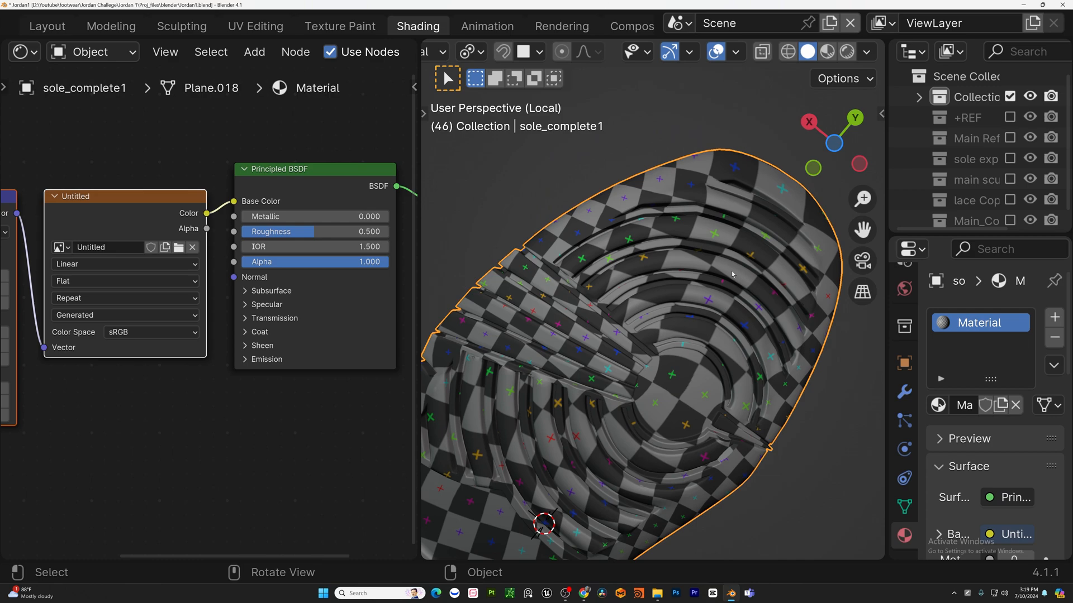
{"action": "middle_click_drag", "start_coordinate": [703, 309], "coordinate": [559, 342], "text": "shift"}
{"action": "scroll", "coordinate": [659, 313], "scroll_direction": "down", "scroll_amount": 1}
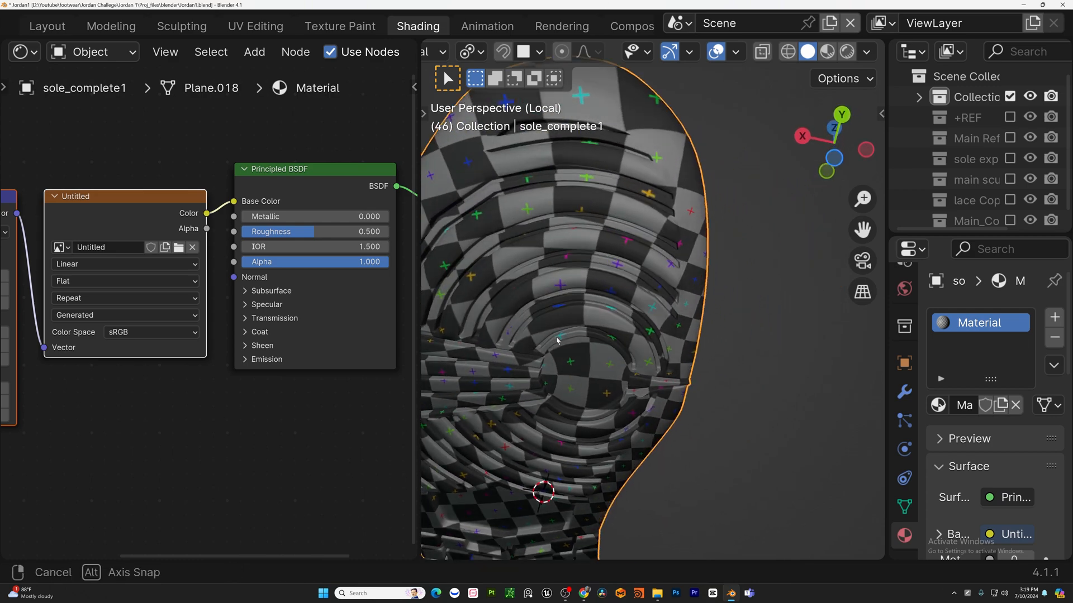
{"action": "scroll", "coordinate": [588, 260], "scroll_direction": "up", "scroll_amount": 1}
{"action": "middle_click_drag", "start_coordinate": [590, 260], "coordinate": [664, 307], "text": "shift"}
{"action": "scroll", "coordinate": [539, 268], "scroll_direction": "down", "scroll_amount": 3}
{"action": "middle_click_drag", "start_coordinate": [663, 308], "coordinate": [694, 263]}
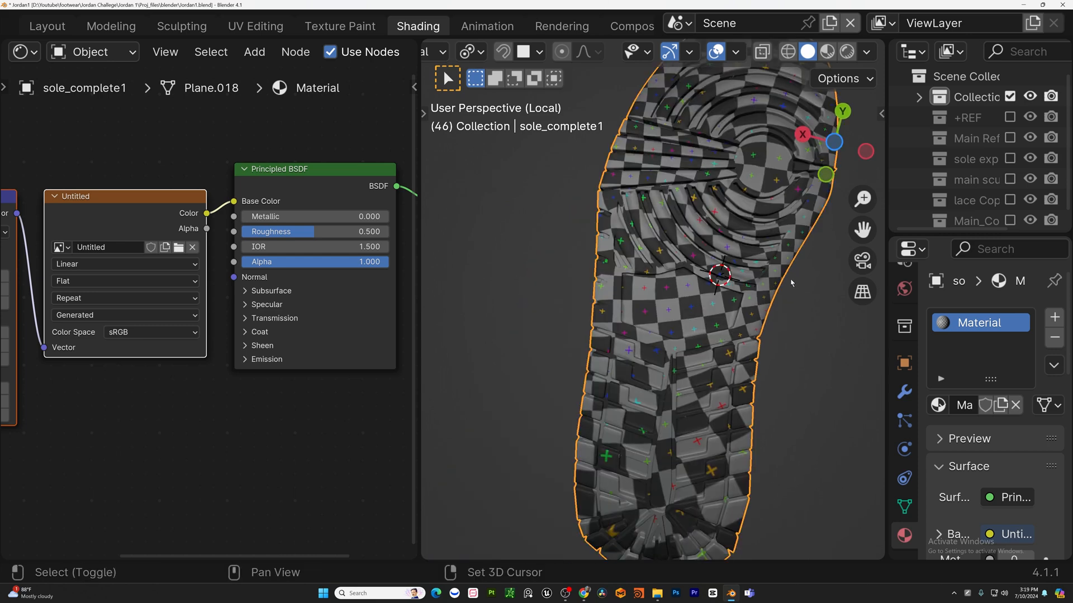
{"action": "middle_click_drag", "start_coordinate": [791, 282], "coordinate": [676, 294], "text": "shift"}
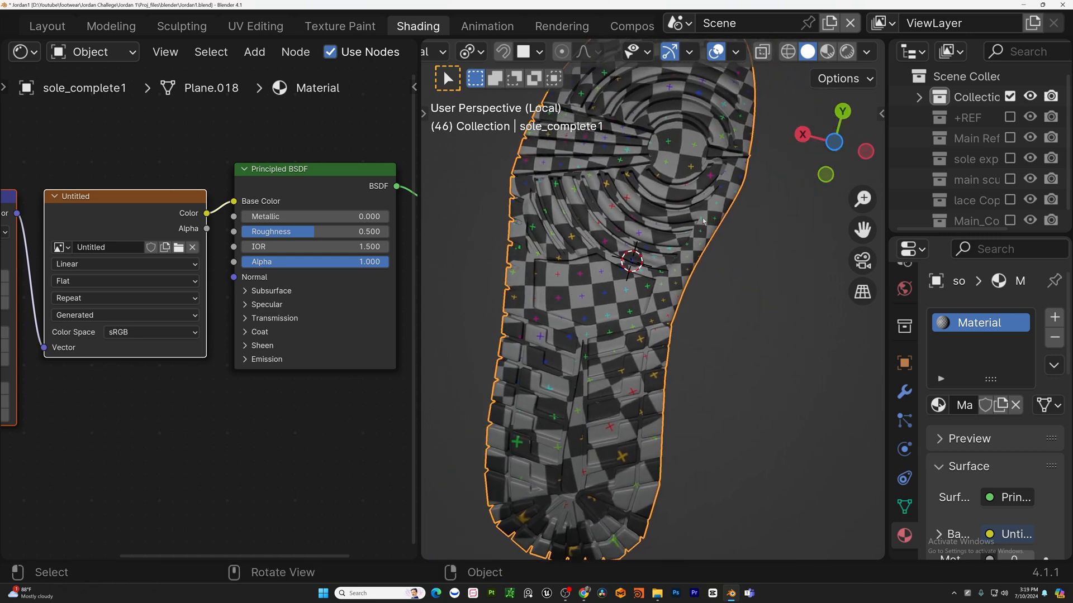
{"action": "middle_click_drag", "start_coordinate": [702, 222], "coordinate": [674, 283], "text": "shift"}
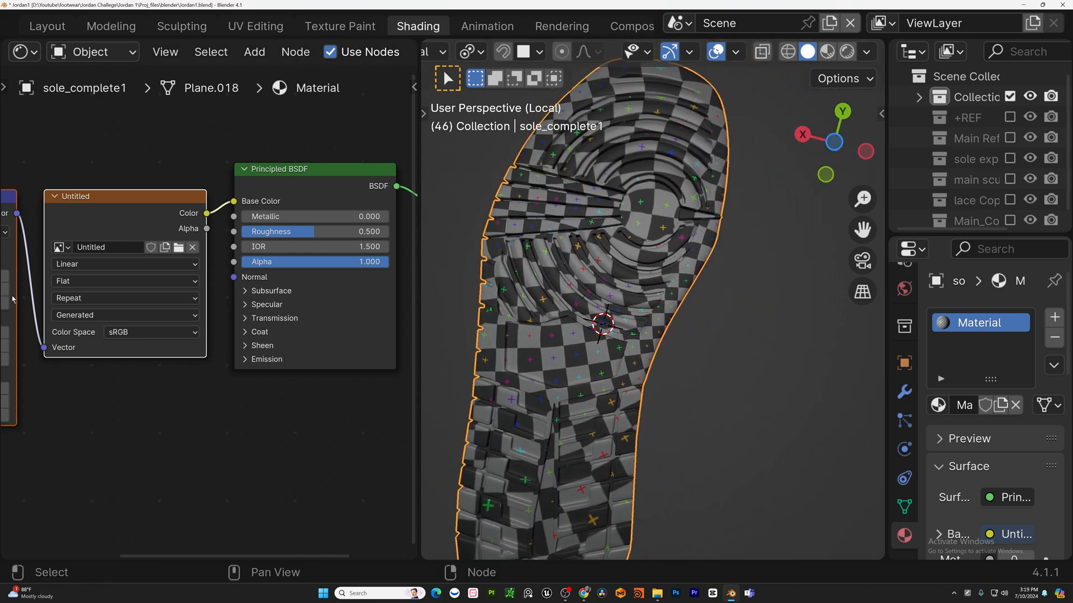
Split the node editor area horizontally into two areas.
{"action": "right_click", "coordinate": [303, 559]}
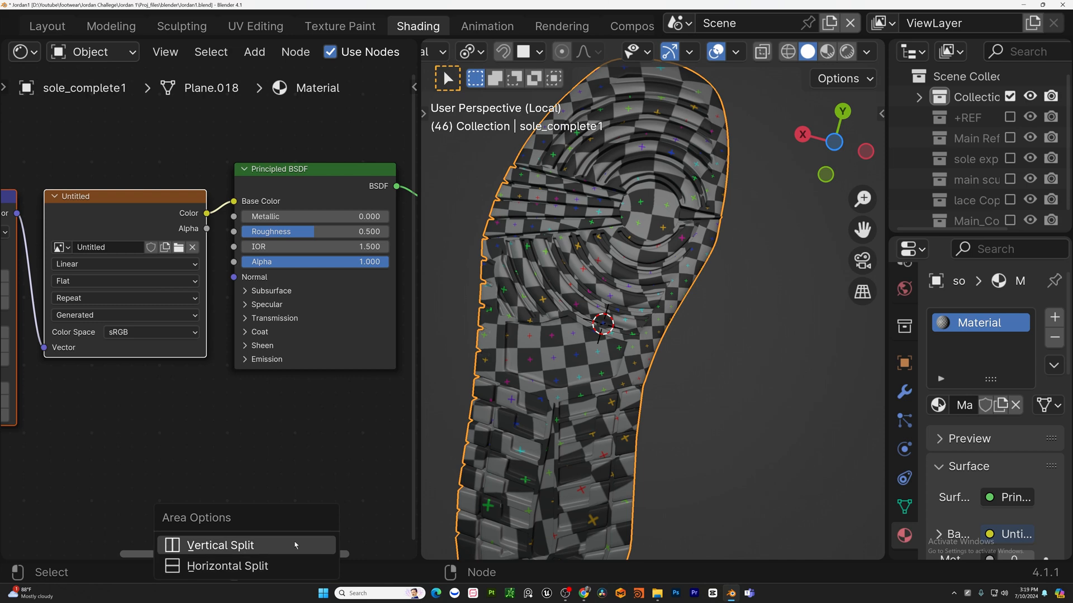
{"action": "left_click", "coordinate": [282, 566]}
{"action": "left_click", "coordinate": [274, 318]}
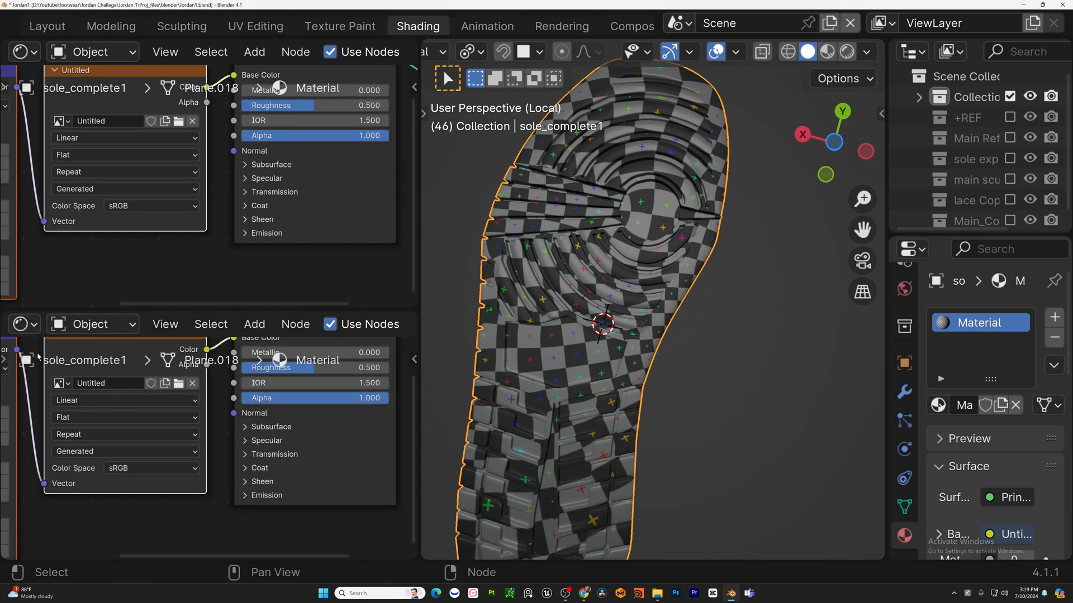
Turn the lower area into an image editor and review the outsole's UV layout in Edit Mode.
{"action": "key", "text": "shift+F10"}
{"action": "key", "text": "Tab"}
{"action": "middle_click_drag", "start_coordinate": [234, 497], "coordinate": [257, 391], "text": "shift"}
{"action": "scroll", "coordinate": [257, 391], "scroll_direction": "down", "scroll_amount": 3}
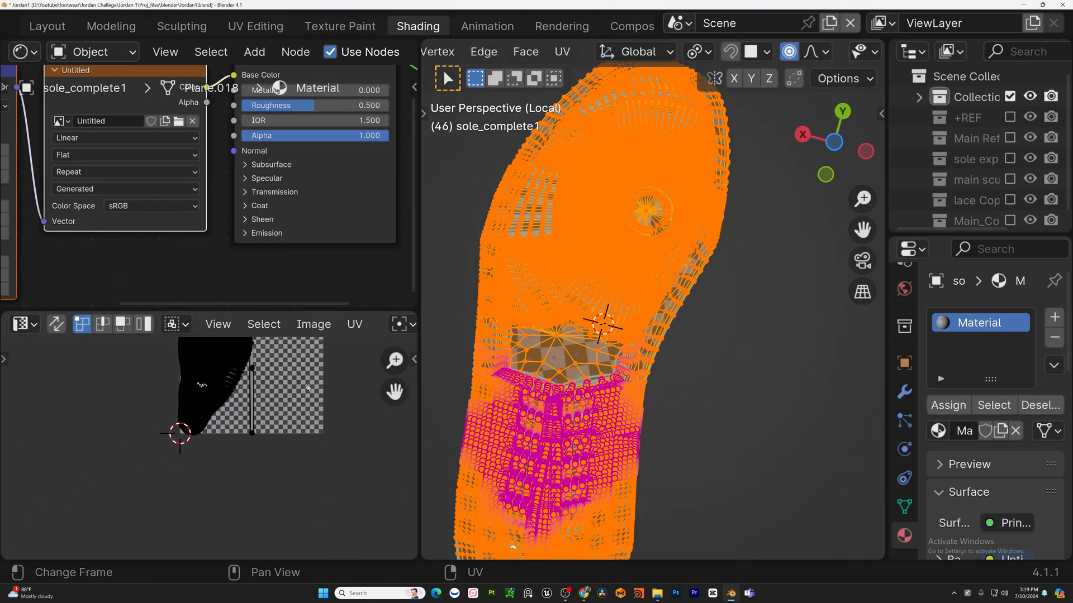
{"action": "middle_click_drag", "start_coordinate": [231, 342], "coordinate": [225, 403], "text": "shift"}
{"action": "scroll", "coordinate": [225, 403], "scroll_direction": "up", "scroll_amount": 4}
{"action": "scroll", "coordinate": [218, 416], "scroll_direction": "up", "scroll_amount": 5}
{"action": "scroll", "coordinate": [217, 422], "scroll_direction": "down", "scroll_amount": 2}
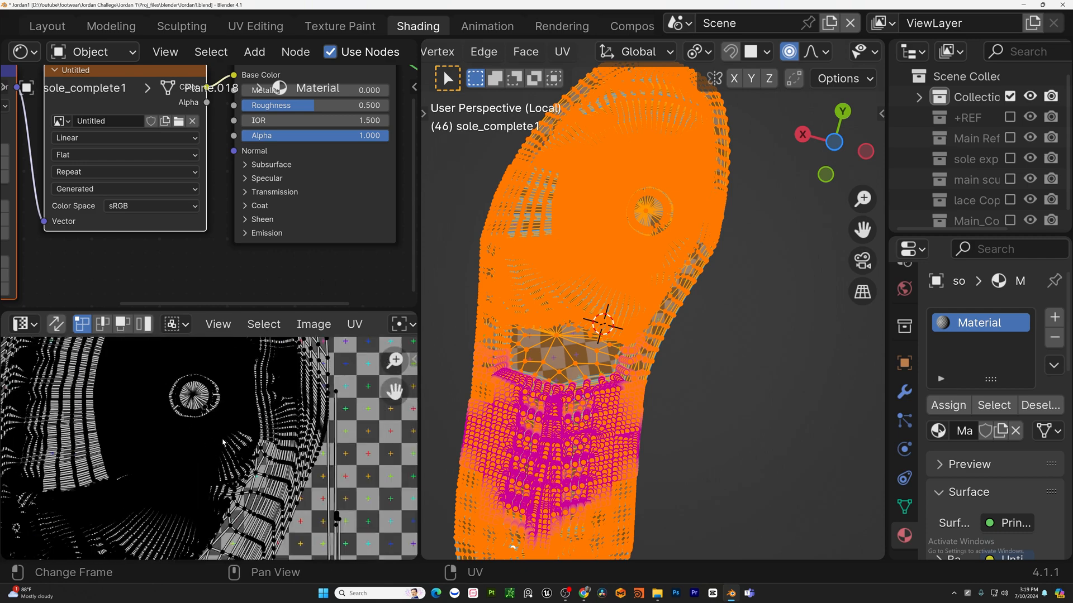
{"action": "scroll", "coordinate": [209, 381], "scroll_direction": "down", "scroll_amount": 3}
{"action": "middle_click_drag", "start_coordinate": [225, 440], "coordinate": [255, 417]}
{"action": "key", "text": "Tab"}
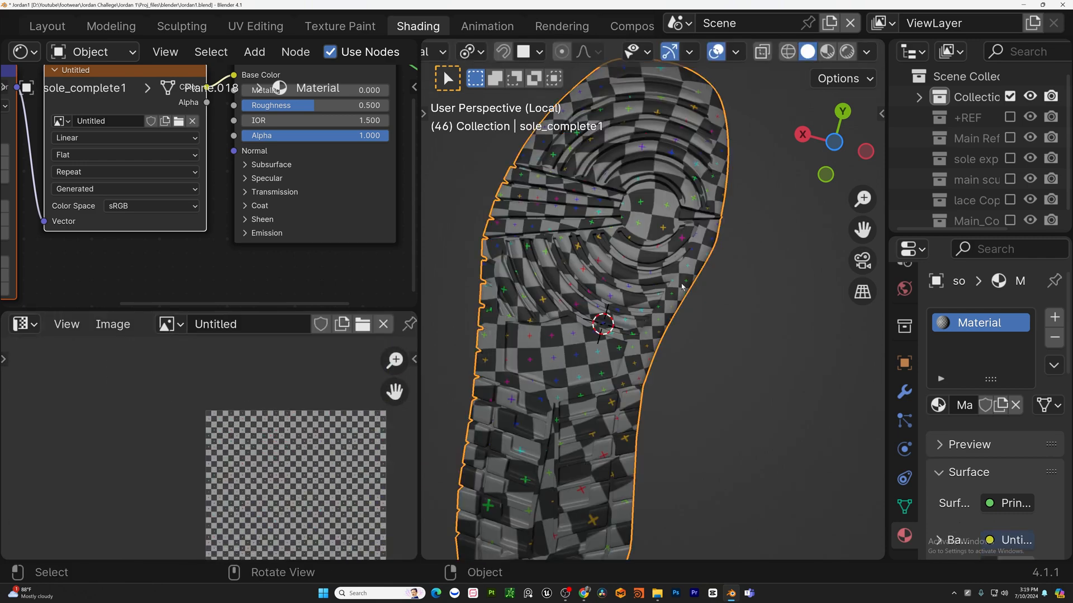
Leave local view, select the midsole piece from the side view, and isolate it in local view.
{"action": "middle_click_drag", "start_coordinate": [603, 336], "coordinate": [785, 397]}
{"action": "key", "text": "KP_Divide"}
{"action": "key", "text": "KP_3"}
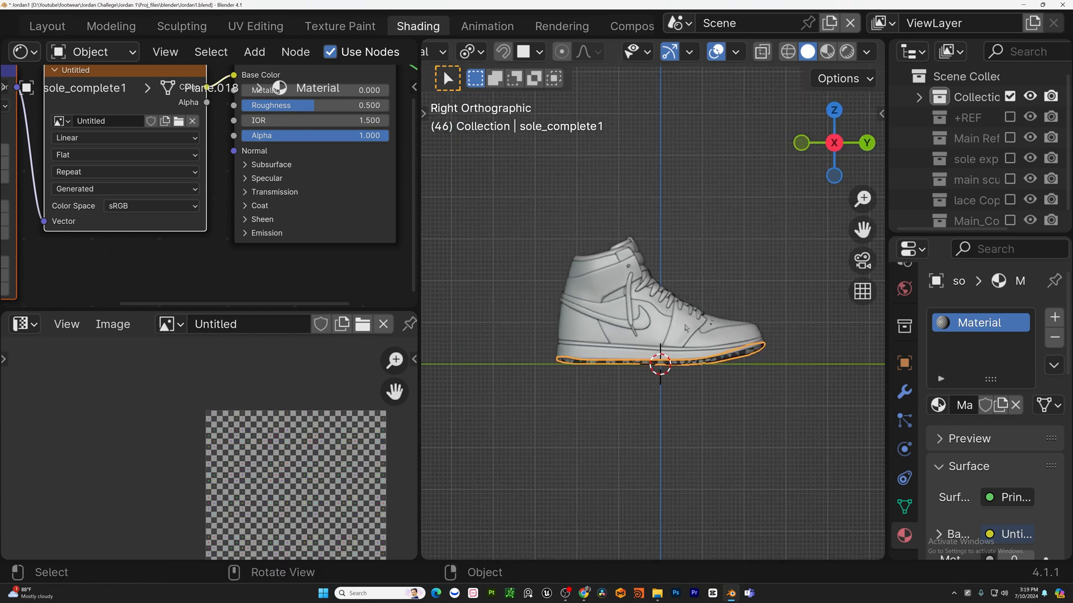
{"action": "scroll", "coordinate": [671, 369], "scroll_direction": "up", "scroll_amount": 1}
{"action": "left_click", "coordinate": [688, 351]}
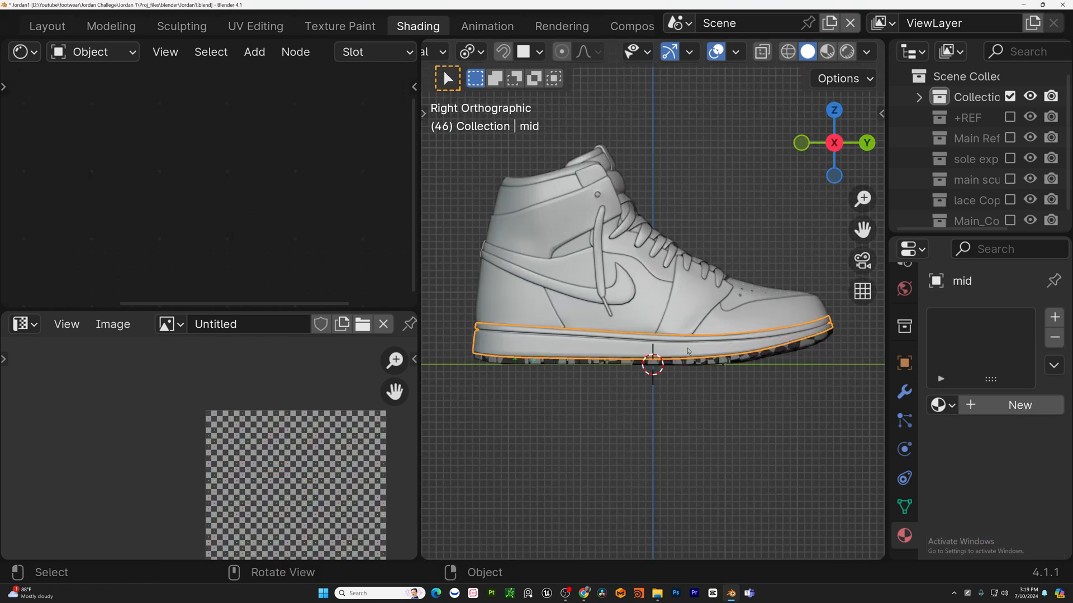
{"action": "key", "text": "KP_Divide"}
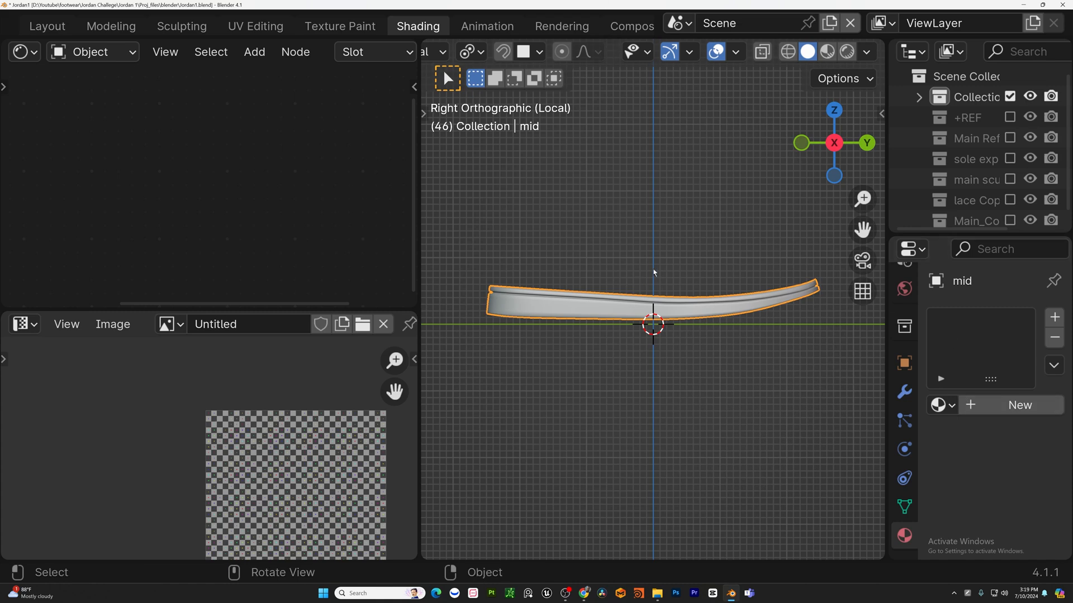
Assign the existing checker Material to the midsole piece.
{"action": "middle_click_drag", "start_coordinate": [655, 273], "coordinate": [554, 278]}
{"action": "key", "text": "Tab"}
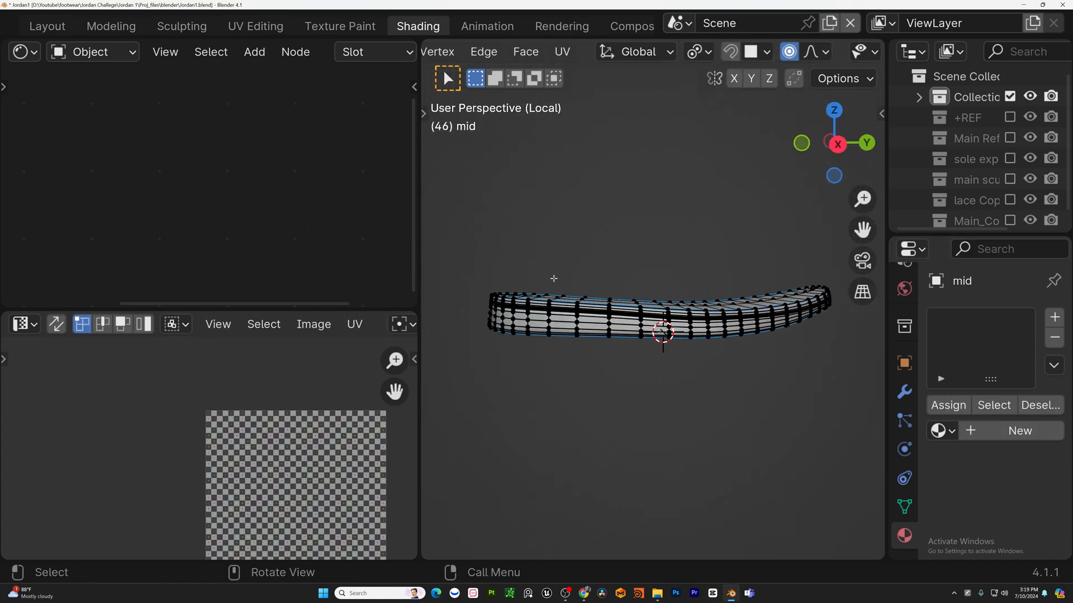
{"action": "key", "text": "Tab"}
{"action": "left_click", "coordinate": [942, 405]}
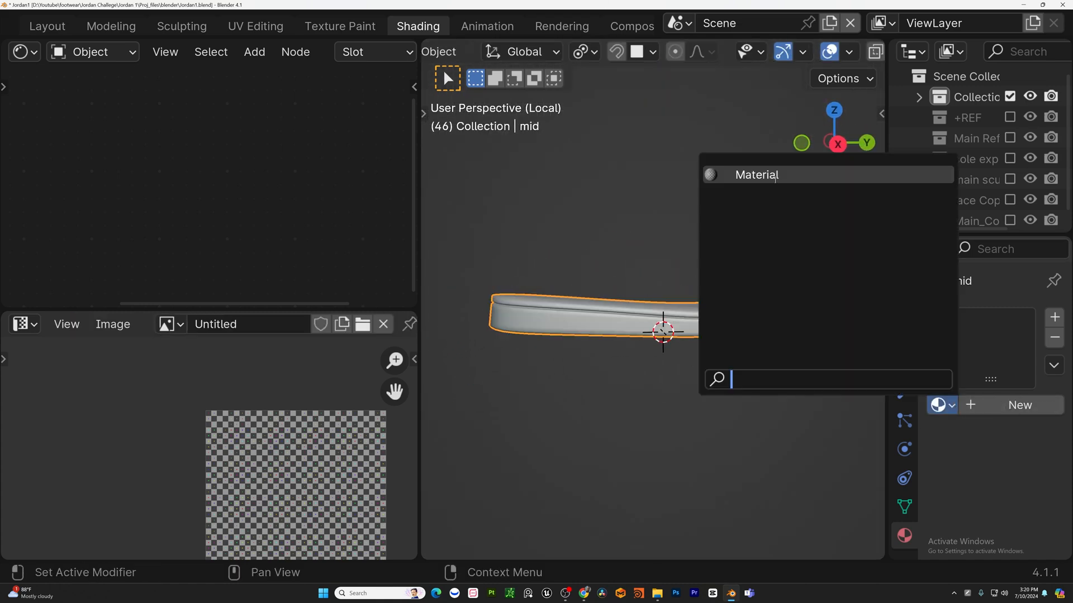
{"action": "left_click", "coordinate": [756, 175]}
Make the midsole's material a single-user copy and rename it Mid_sole.
{"action": "scroll", "coordinate": [429, 109], "scroll_direction": "down", "scroll_amount": 1}
{"action": "scroll", "coordinate": [313, 120], "scroll_direction": "down", "scroll_amount": 3}
{"action": "middle_click_drag", "start_coordinate": [306, 114], "coordinate": [242, 293]}
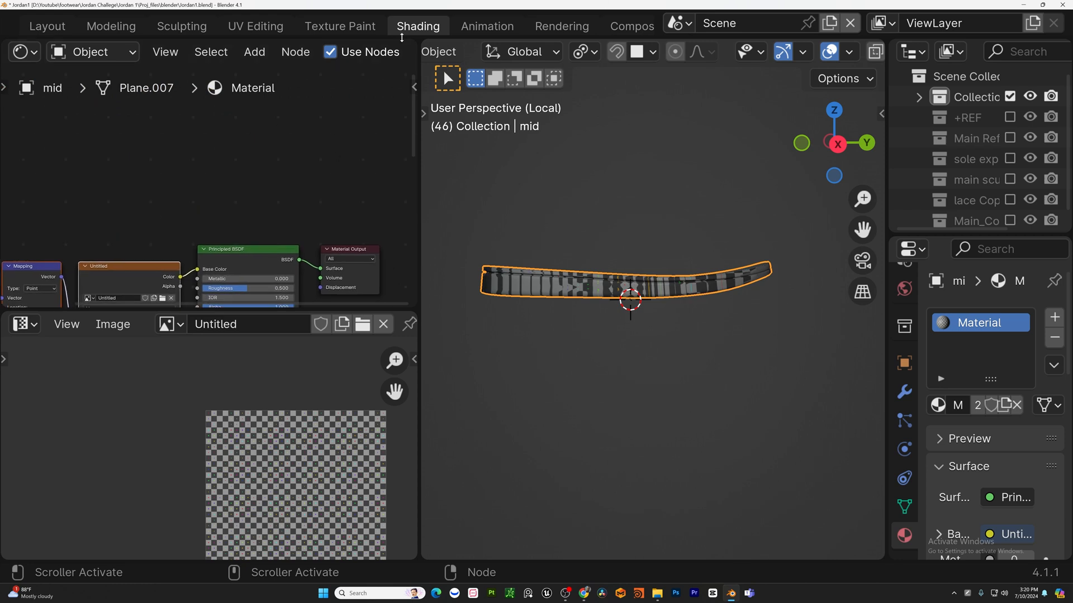
{"action": "scroll", "coordinate": [176, 57], "scroll_direction": "down", "scroll_amount": 9}
{"action": "left_click", "coordinate": [327, 56]}
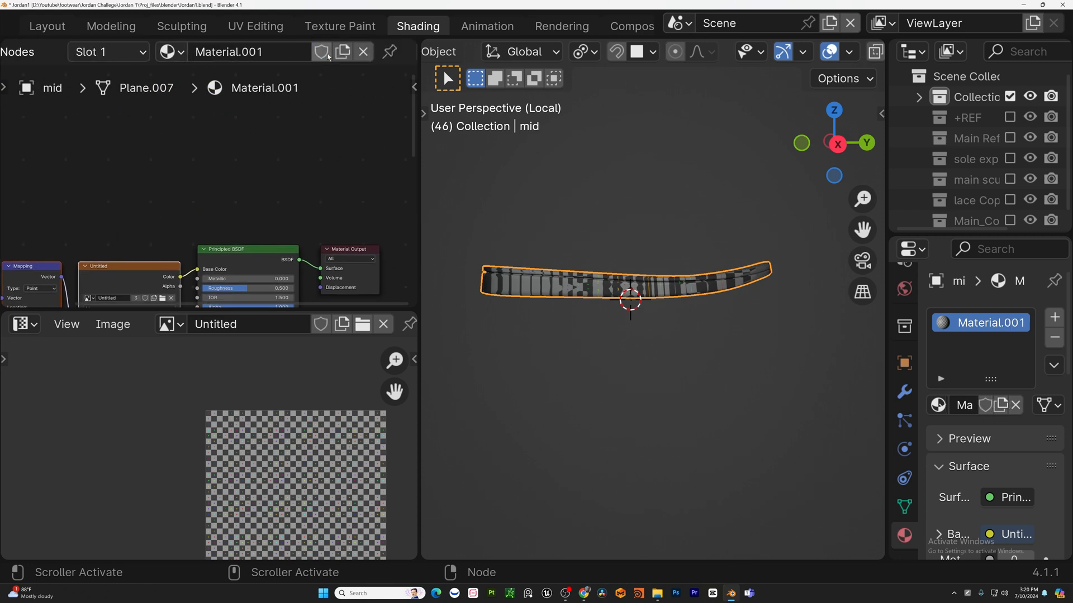
{"action": "double_click", "coordinate": [270, 52]}
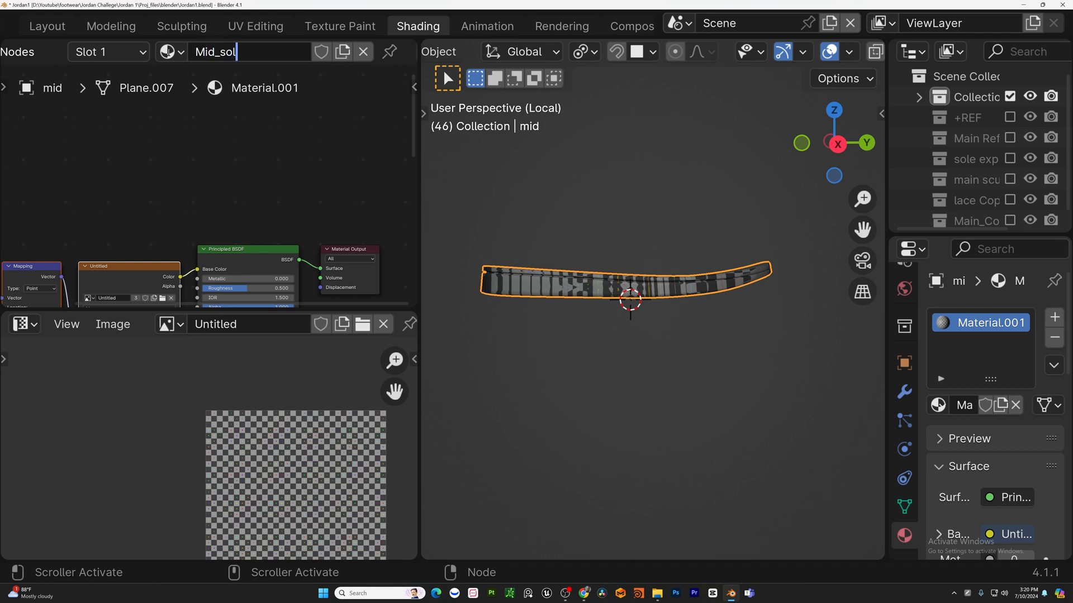
{"action": "key", "text": "Return"}
Select all of the midsole in Edit Mode and unwrap it twice.
{"action": "scroll", "coordinate": [89, 279], "scroll_direction": "down", "scroll_amount": 2}
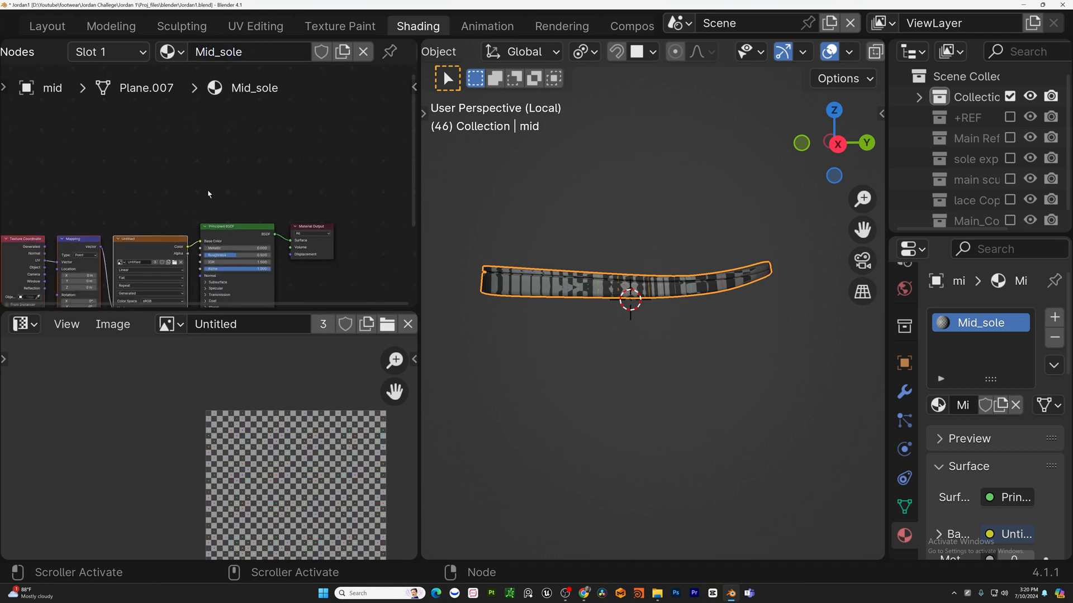
{"action": "middle_click_drag", "start_coordinate": [87, 292], "coordinate": [132, 213]}
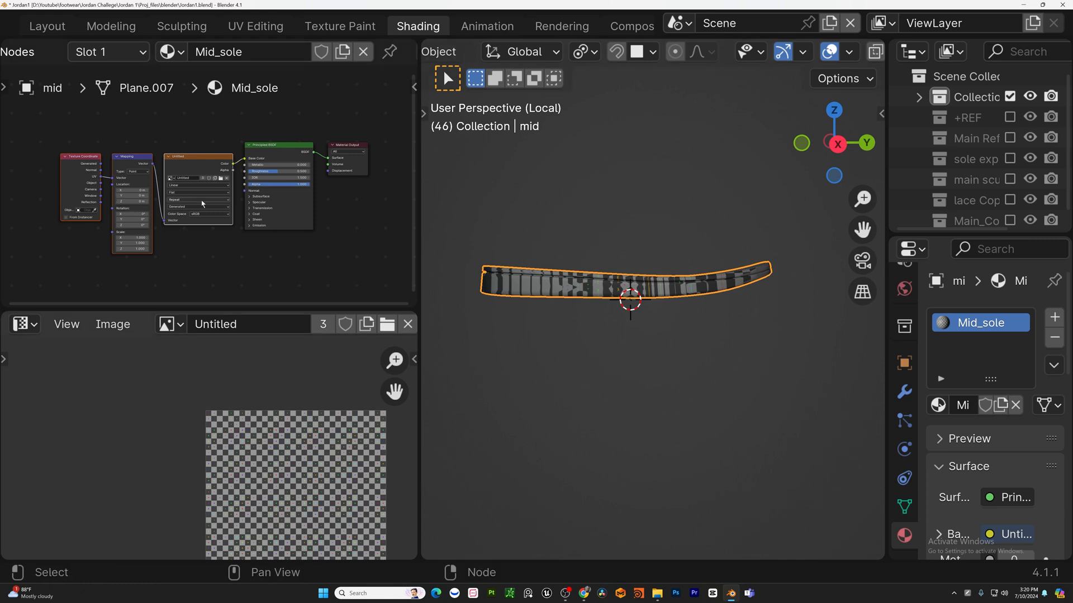
{"action": "key", "text": "Tab"}
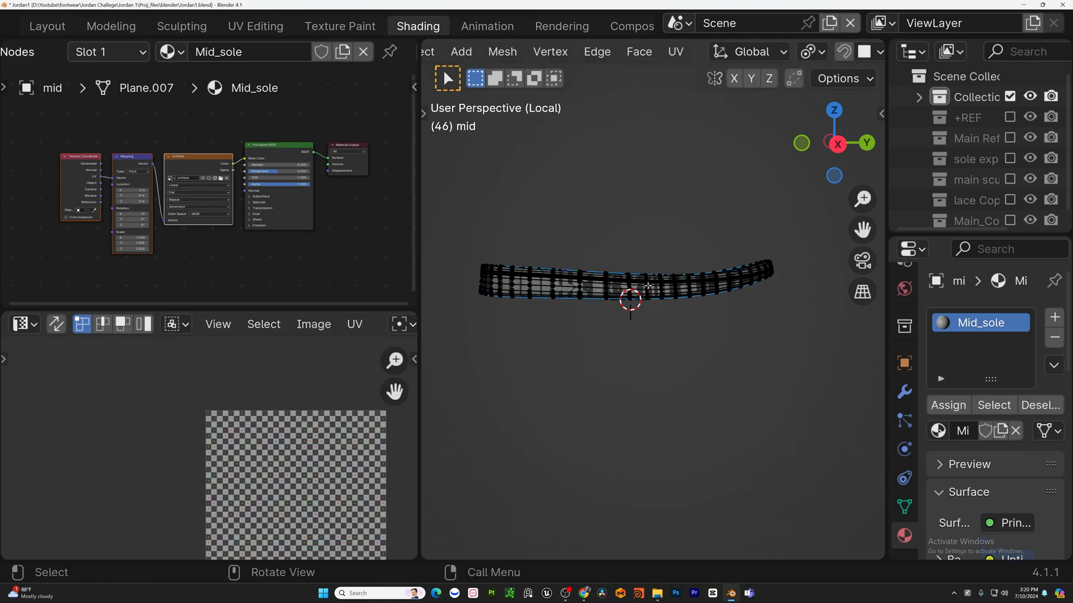
{"action": "scroll", "coordinate": [645, 291], "scroll_direction": "up", "scroll_amount": 3}
{"action": "key", "text": "a"}
{"action": "scroll", "coordinate": [659, 319], "scroll_direction": "down", "scroll_amount": 4}
{"action": "middle_click_drag", "start_coordinate": [337, 468], "coordinate": [289, 403], "text": "shift"}
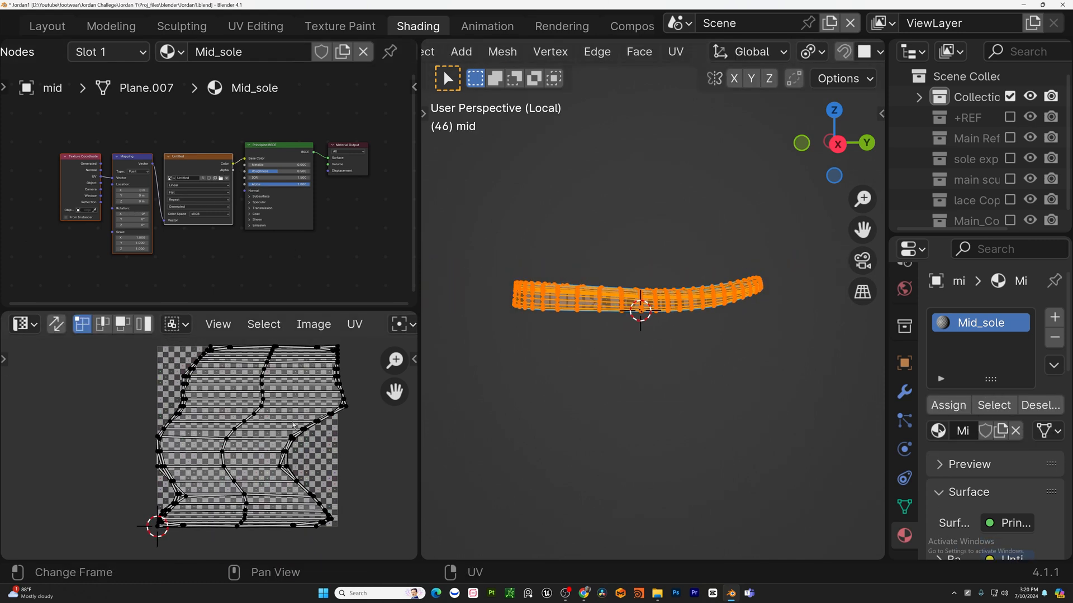
{"action": "middle_click_drag", "start_coordinate": [292, 505], "coordinate": [255, 515]}
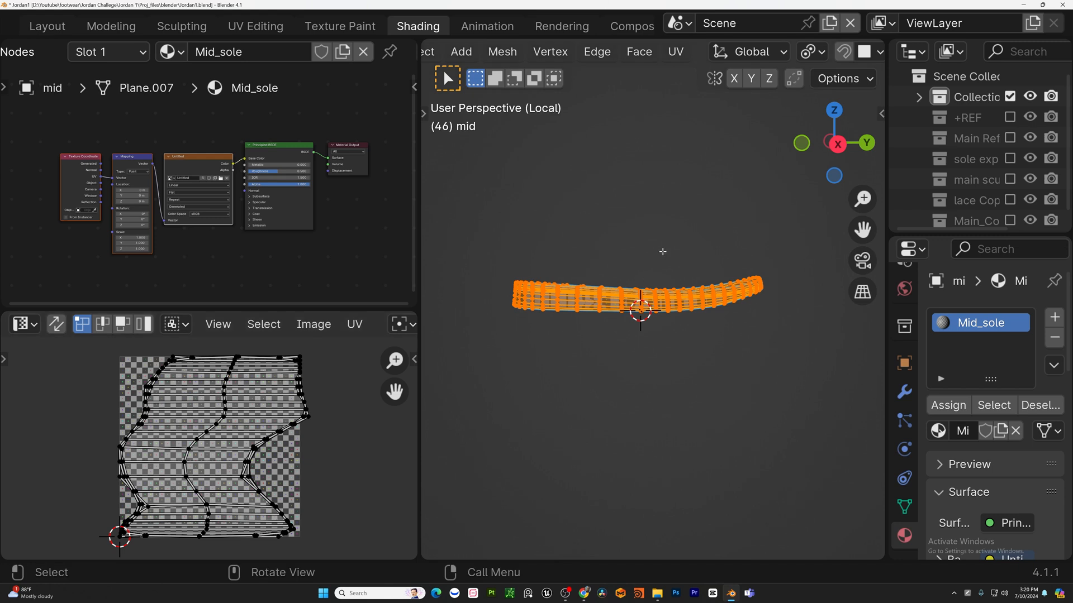
{"action": "key", "text": "u"}
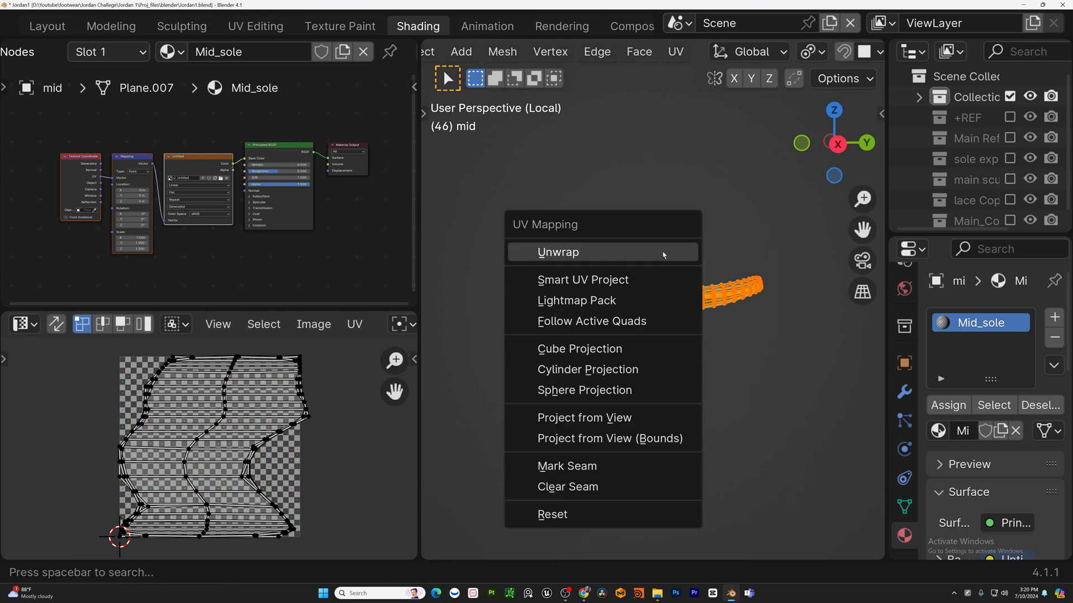
{"action": "left_click", "coordinate": [663, 252]}
{"action": "middle_click_drag", "start_coordinate": [740, 342], "coordinate": [678, 280], "text": "shift"}
{"action": "key", "text": "u"}
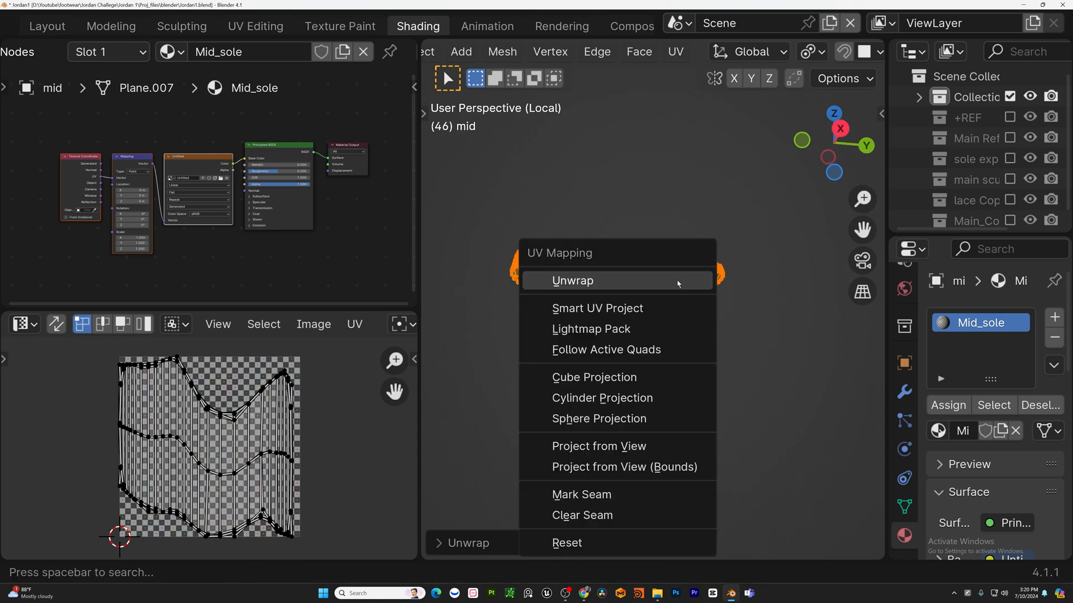
{"action": "left_click", "coordinate": [677, 280]}
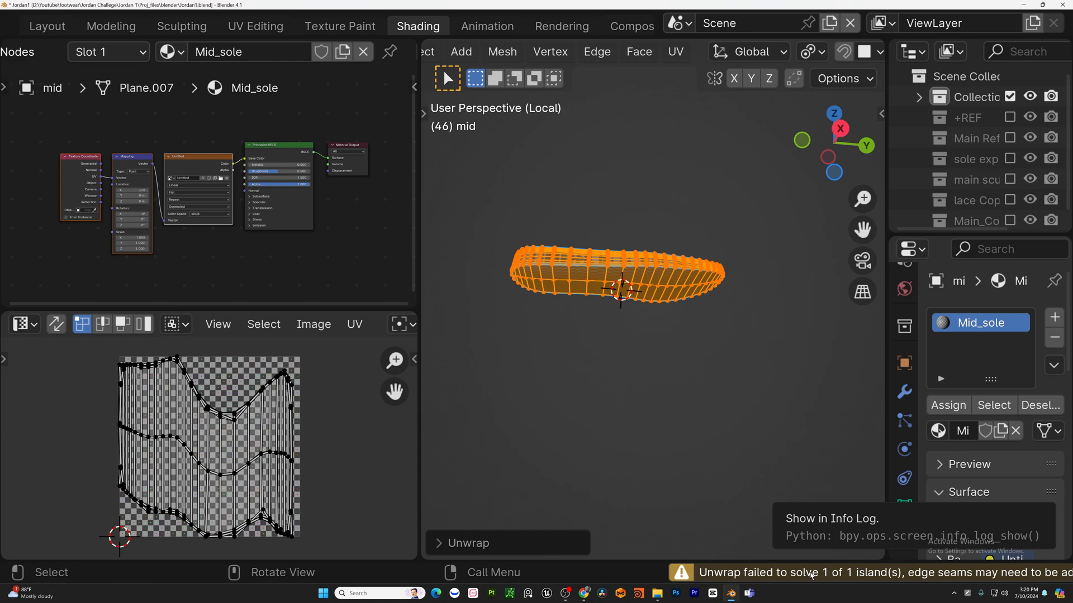
Select the midsole's upper border edge loop and mark it as a seam.
{"action": "scroll", "coordinate": [666, 270], "scroll_direction": "up", "scroll_amount": 4}
{"action": "key", "text": "Tab"}
{"action": "middle_click_drag", "start_coordinate": [665, 271], "coordinate": [743, 280]}
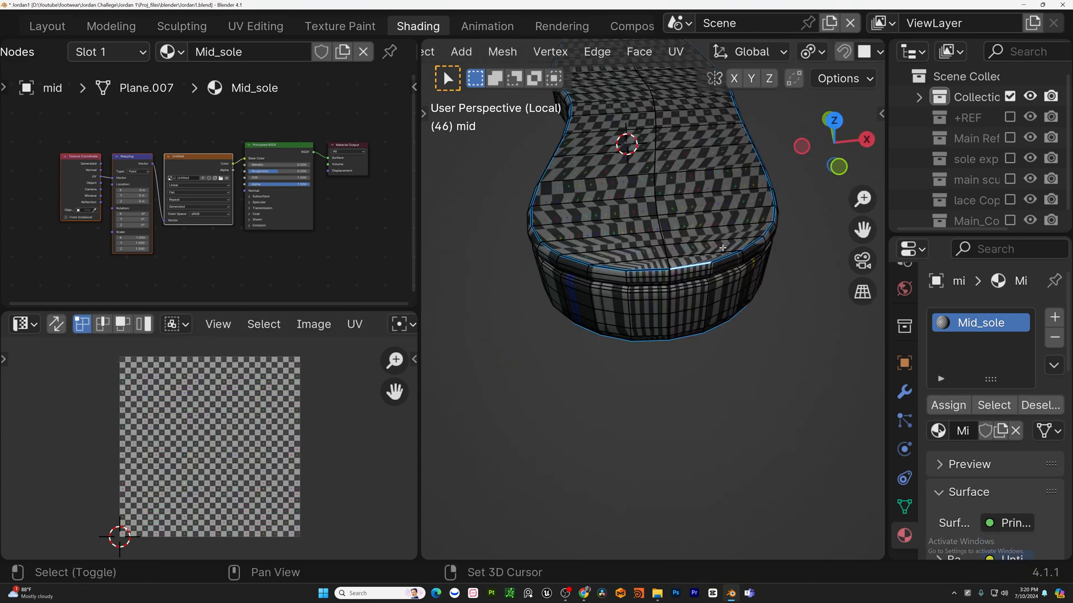
{"action": "middle_click_drag", "start_coordinate": [723, 248], "coordinate": [654, 325]}
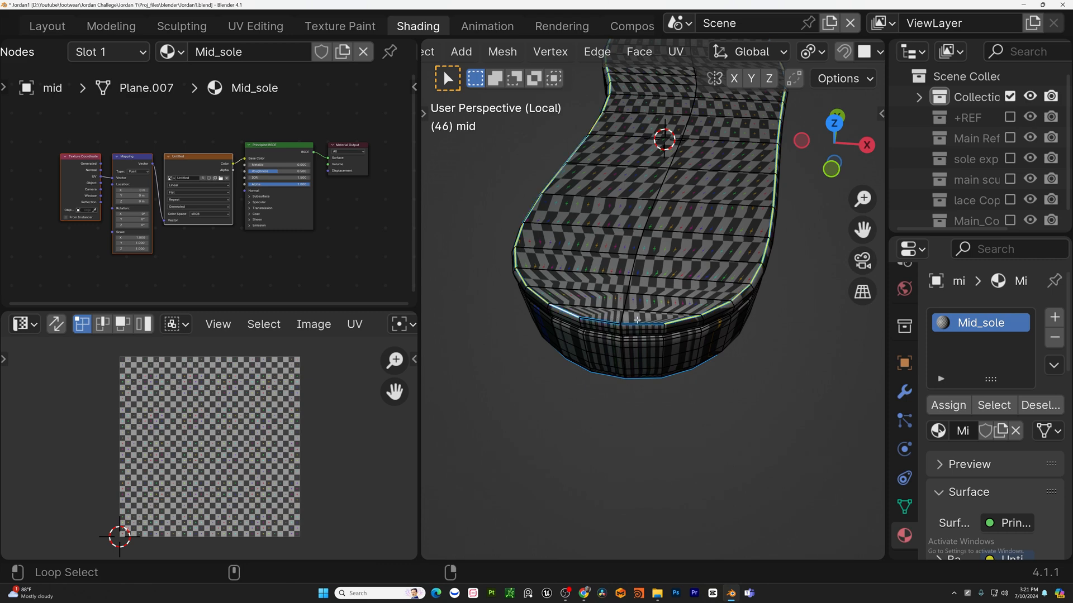
{"action": "middle_click_drag", "start_coordinate": [721, 280], "coordinate": [692, 432]}
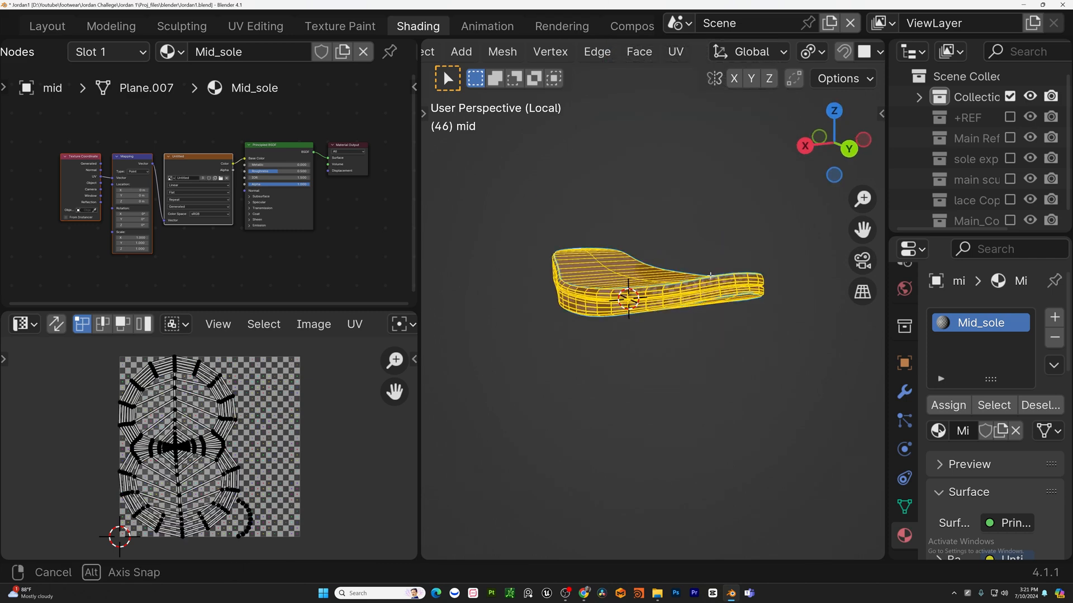
{"action": "scroll", "coordinate": [746, 357], "scroll_direction": "up", "scroll_amount": 3}
{"action": "key", "text": "alt+a"}
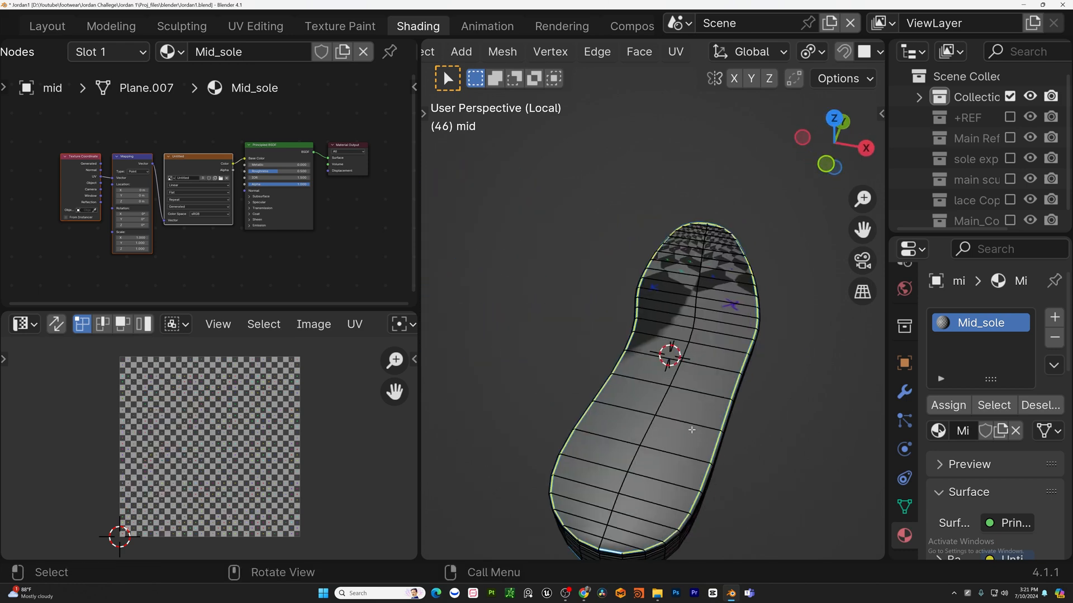
{"action": "key", "text": "u"}
{"action": "left_click", "coordinate": [659, 517]}
Select an edge path down the midsole's side wall and mark it as a seam.
{"action": "middle_click_drag", "start_coordinate": [658, 518], "coordinate": [653, 317]}
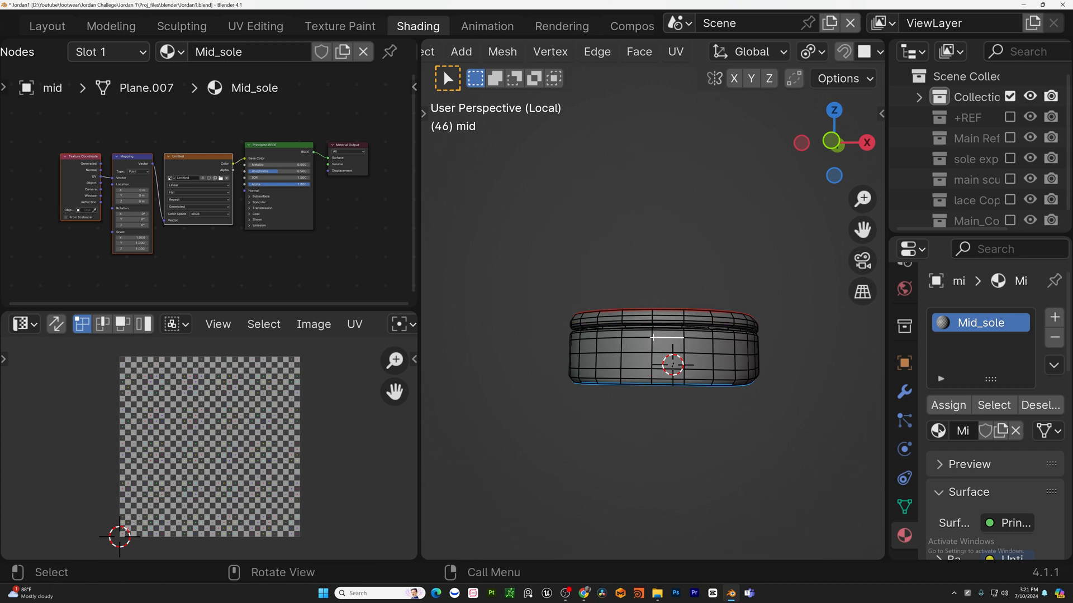
{"action": "middle_click_drag", "start_coordinate": [651, 343], "coordinate": [622, 505]}
{"action": "key", "text": "c"}
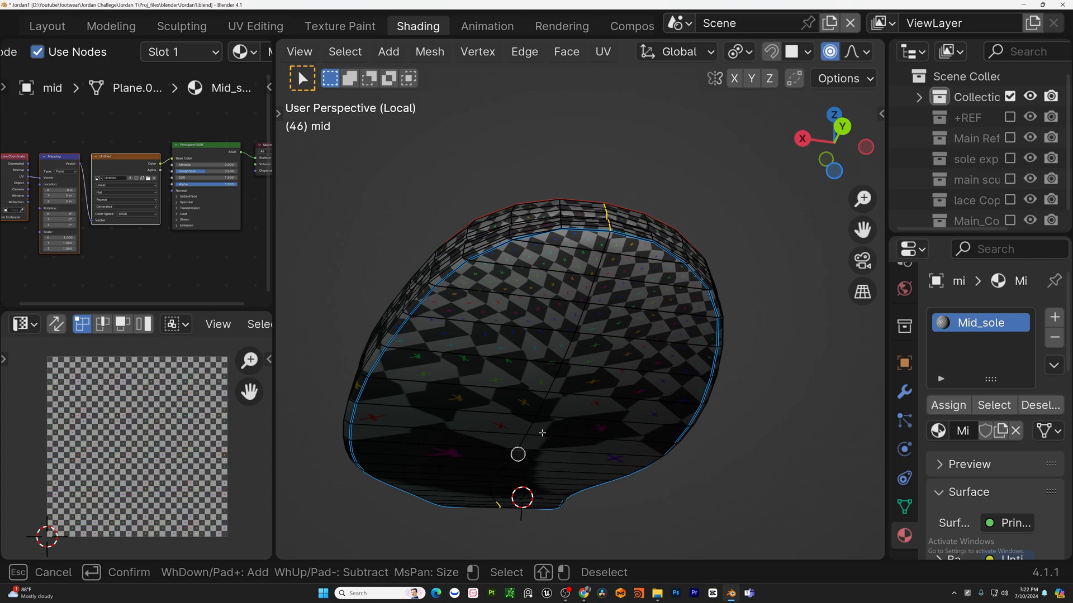
{"action": "key", "text": "Escape"}
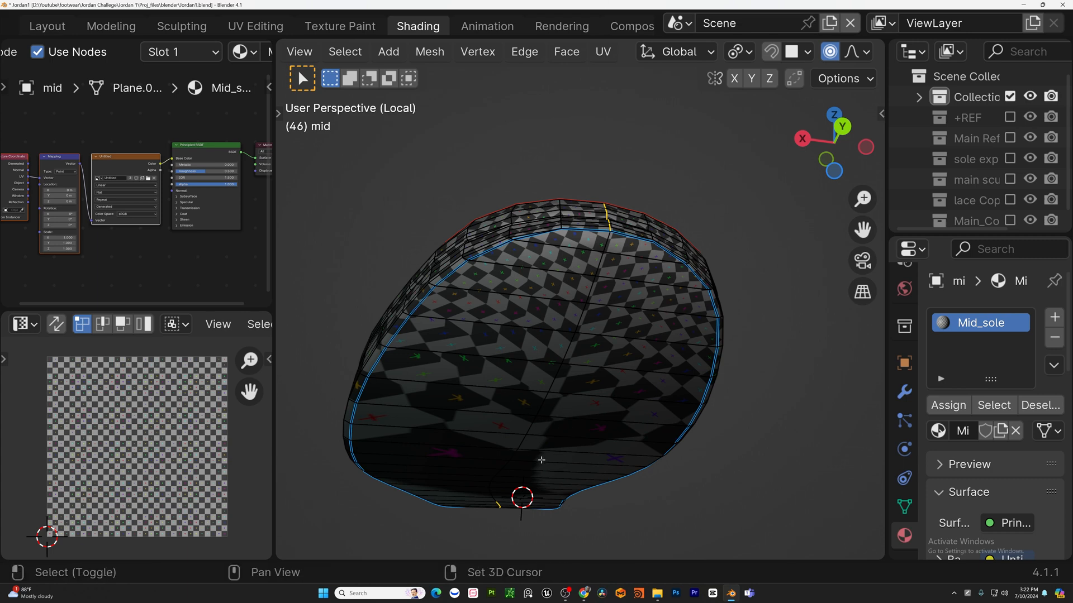
{"action": "middle_click_drag", "start_coordinate": [541, 460], "coordinate": [643, 219], "text": "shift"}
{"action": "key", "text": "c"}
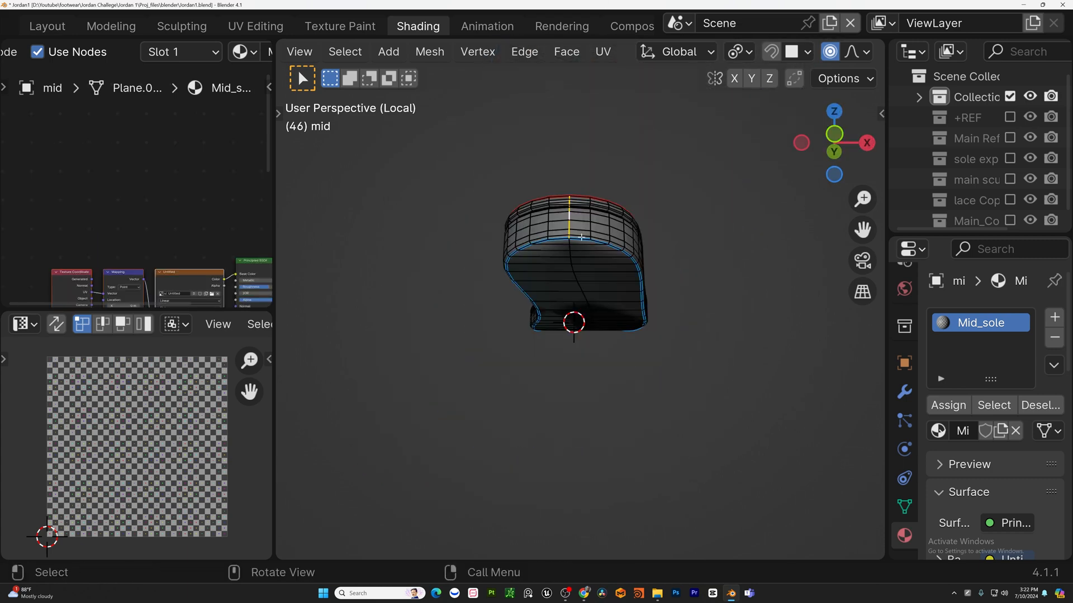
{"action": "key", "text": "u"}
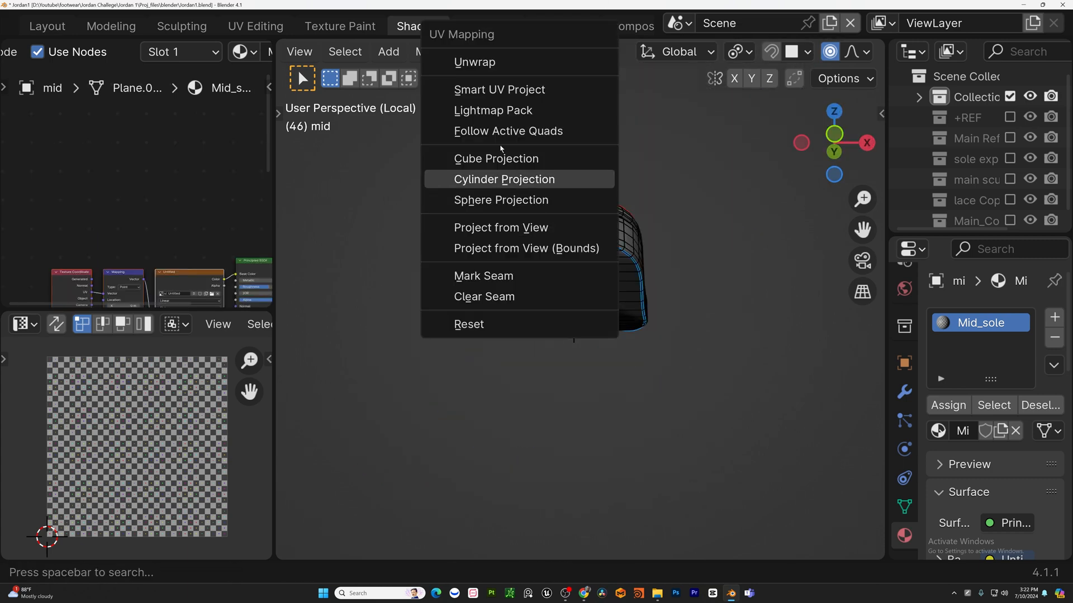
{"action": "left_click", "coordinate": [506, 277]}
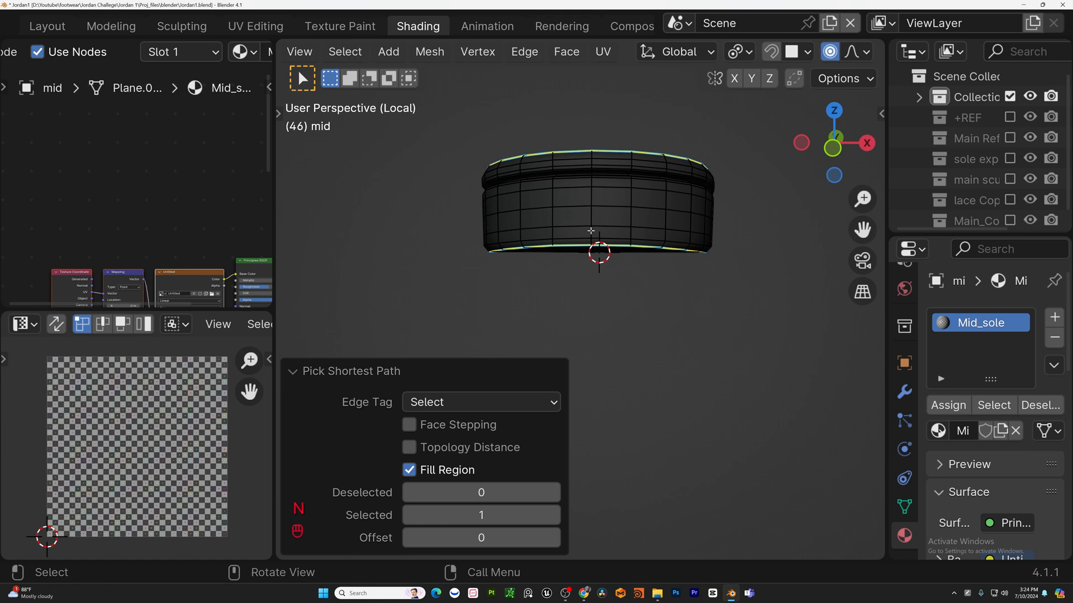
Select the midsole's lower border loop and apply Unwrap to it.
{"action": "scroll", "coordinate": [596, 246], "scroll_direction": "up", "scroll_amount": 2}
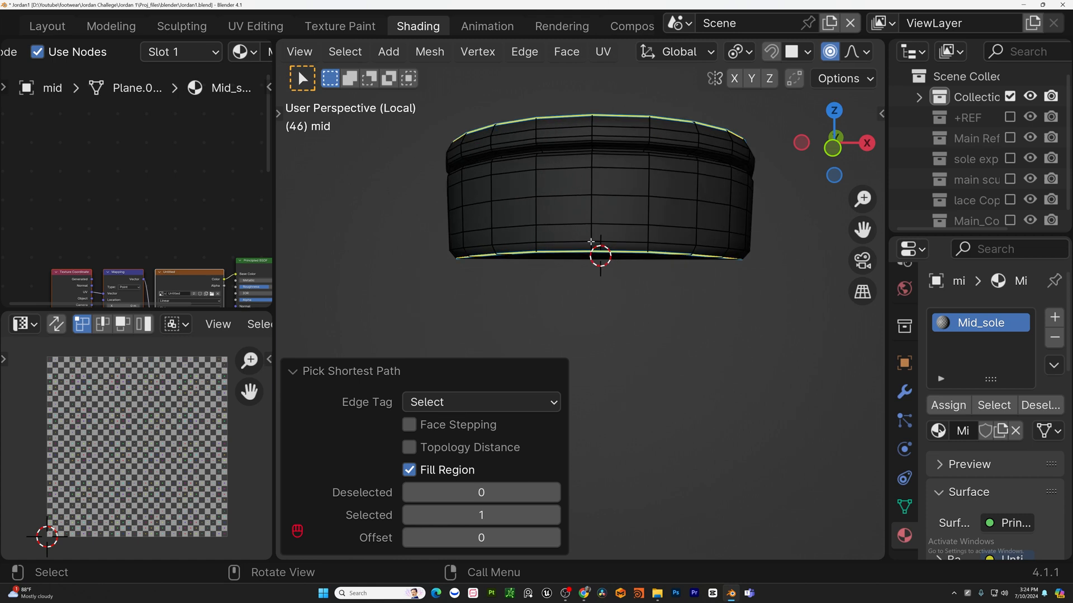
{"action": "left_click", "coordinate": [593, 246], "text": "shift"}
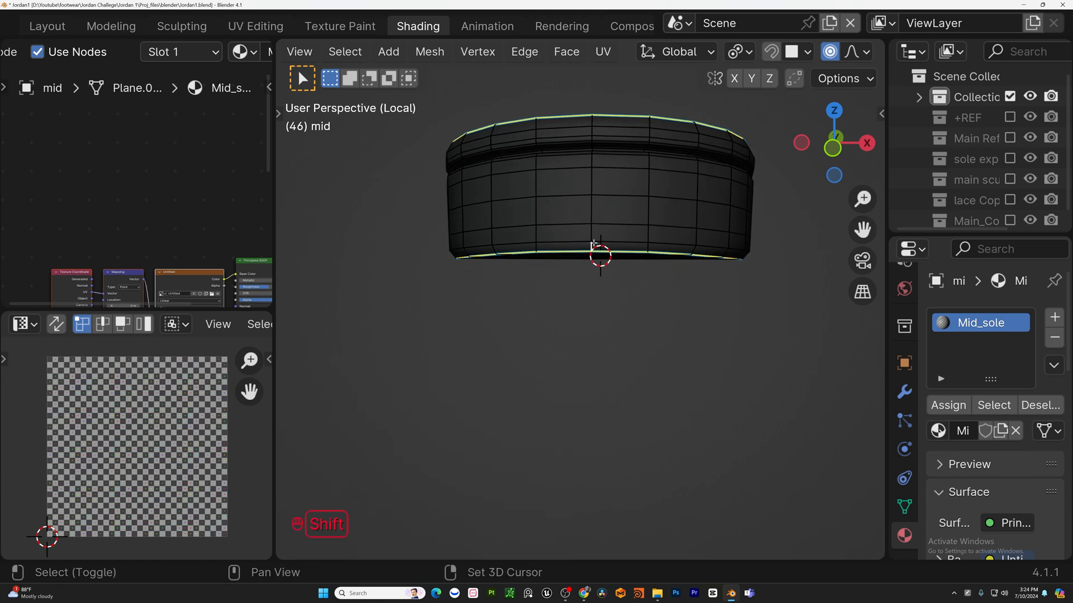
{"action": "left_click", "coordinate": [594, 246], "text": "ctrl+shift"}
{"action": "scroll", "coordinate": [593, 246], "scroll_direction": "down", "scroll_amount": 5}
{"action": "middle_click_drag", "start_coordinate": [593, 246], "coordinate": [458, 244]}
{"action": "key", "text": "u"}
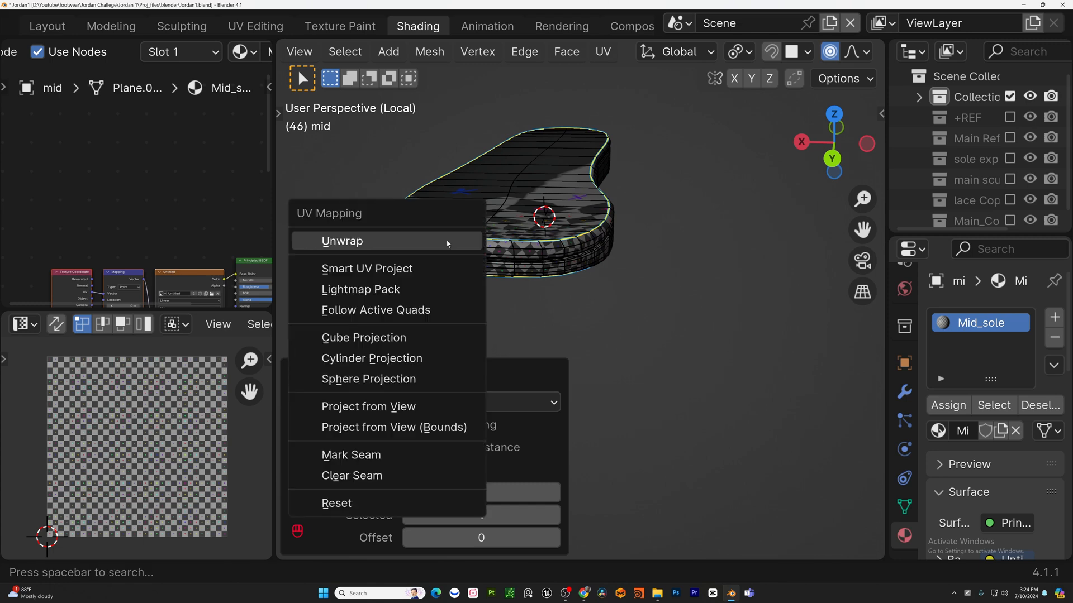
{"action": "left_click", "coordinate": [447, 244]}
Select the whole midsole and unwrap it.
{"action": "middle_click_drag", "start_coordinate": [573, 277], "coordinate": [598, 215]}
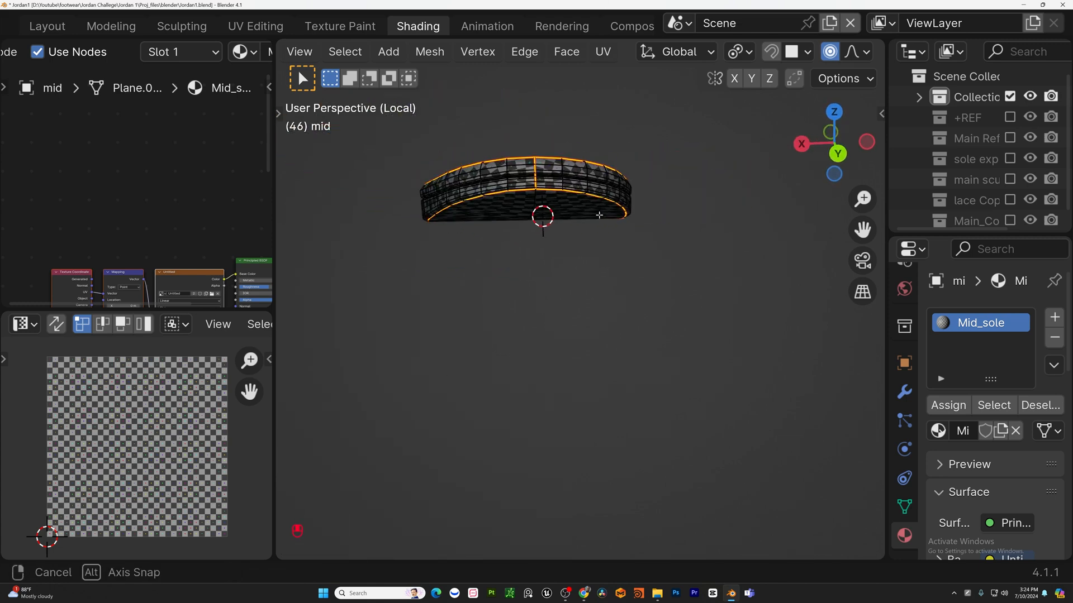
{"action": "key", "text": "a"}
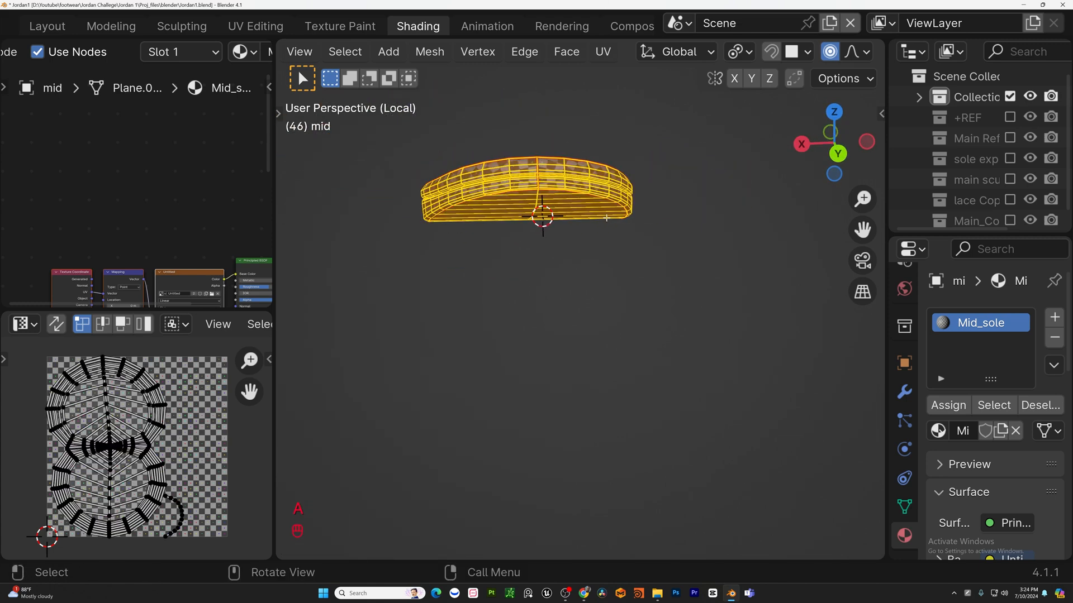
{"action": "key", "text": "u"}
{"action": "left_click", "coordinate": [535, 62]}
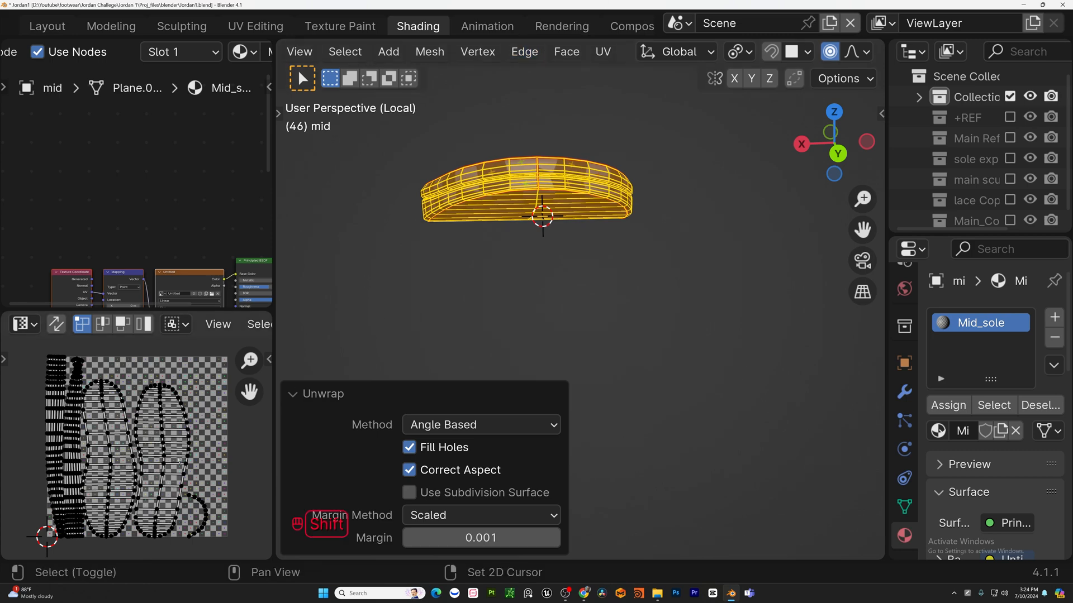
Widen the UV editor to examine the midsole's unwrapped layout, then restore its width.
{"action": "left_click_drag", "start_coordinate": [269, 333], "coordinate": [707, 333]}
{"action": "scroll", "coordinate": [363, 485], "scroll_direction": "up", "scroll_amount": 6}
{"action": "scroll", "coordinate": [363, 486], "scroll_direction": "down", "scroll_amount": 4}
{"action": "middle_click_drag", "start_coordinate": [363, 486], "coordinate": [444, 494], "text": "shift"}
{"action": "scroll", "coordinate": [379, 478], "scroll_direction": "down", "scroll_amount": 5}
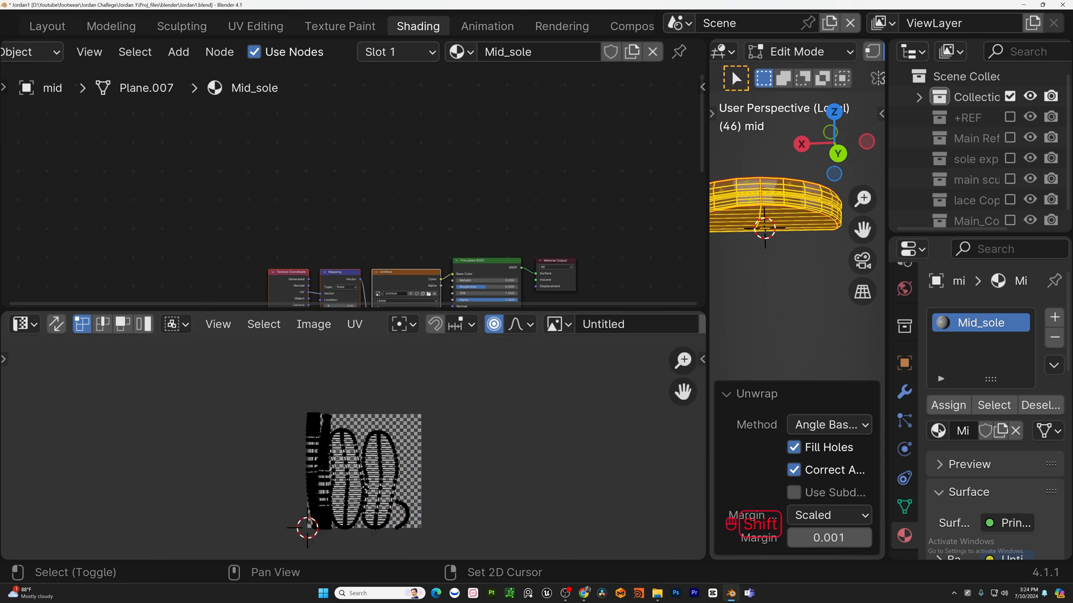
{"action": "scroll", "coordinate": [344, 461], "scroll_direction": "up", "scroll_amount": 4}
{"action": "scroll", "coordinate": [353, 441], "scroll_direction": "down", "scroll_amount": 2}
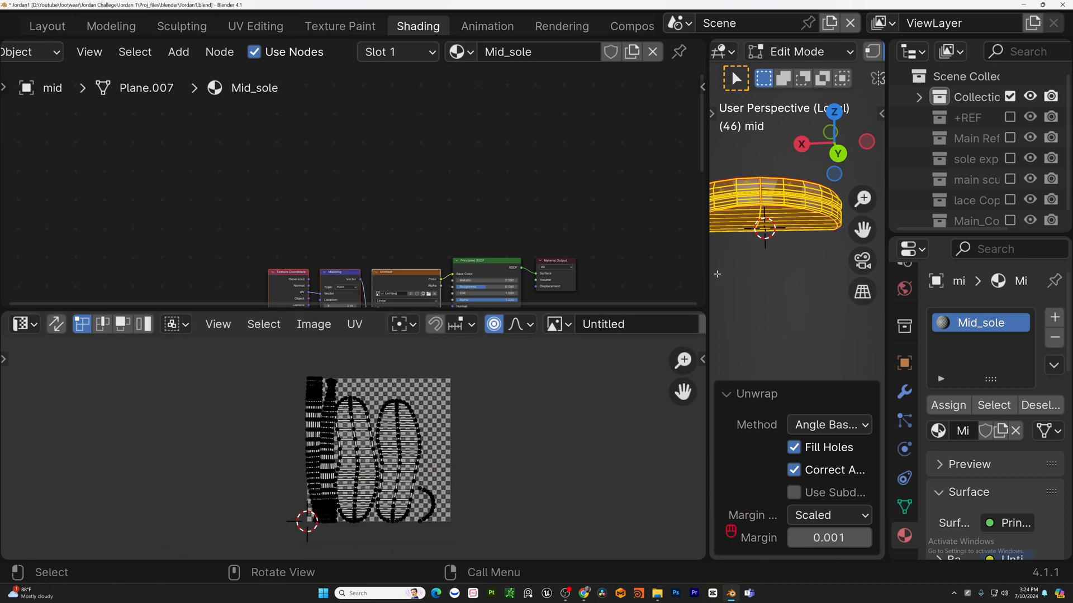
{"action": "left_click_drag", "start_coordinate": [705, 275], "coordinate": [419, 275]}
Leave Edit Mode and local view, and select the round cylinder piece on the heel.
{"action": "key", "text": "Tab"}
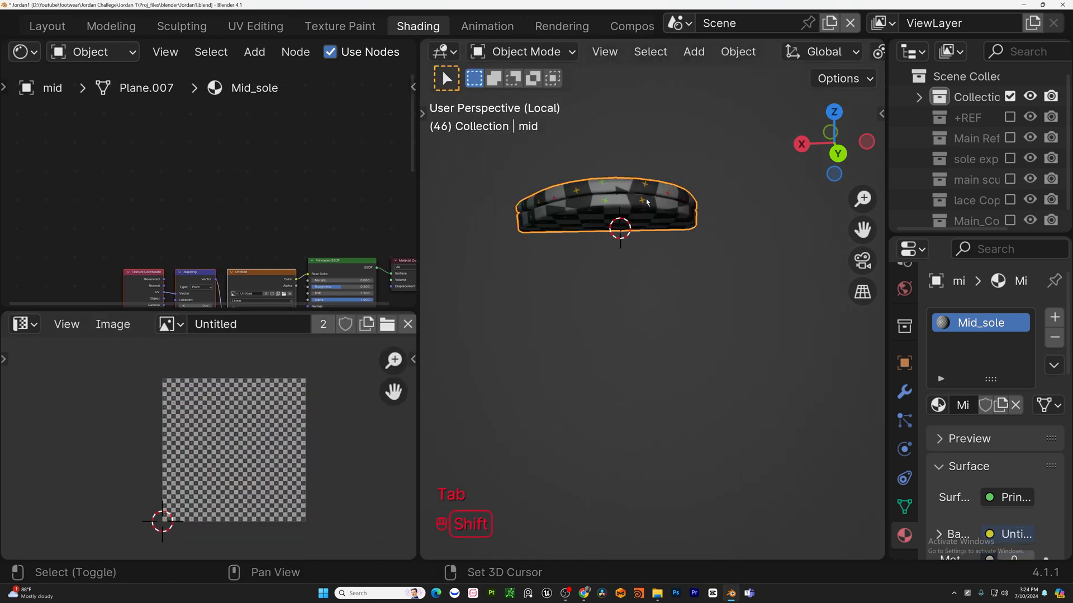
{"action": "middle_click_drag", "start_coordinate": [530, 212], "coordinate": [738, 228]}
{"action": "key", "text": "KP_Divide"}
{"action": "scroll", "coordinate": [617, 262], "scroll_direction": "up", "scroll_amount": 2}
{"action": "left_click", "coordinate": [618, 262]}
{"action": "scroll", "coordinate": [618, 262], "scroll_direction": "up", "scroll_amount": 5}
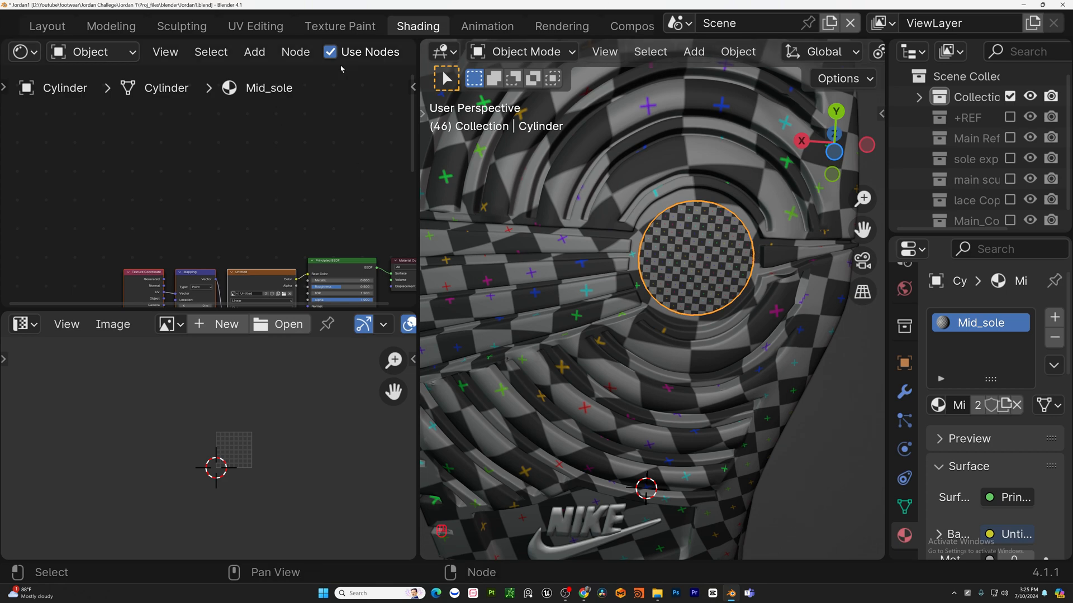
{"action": "scroll", "coordinate": [357, 53], "scroll_direction": "down", "scroll_amount": 8}
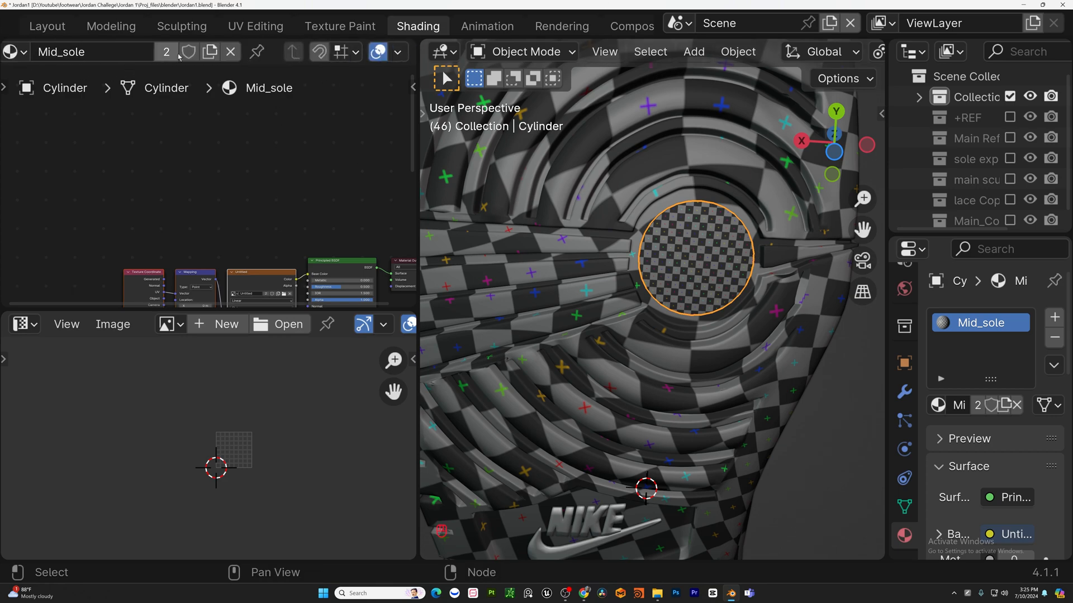
{"action": "middle_click_drag", "start_coordinate": [178, 56], "coordinate": [241, 57]}
Inspect the heel cylinder's UV layout in Edit Mode.
{"action": "middle_click_drag", "start_coordinate": [690, 247], "coordinate": [638, 183]}
{"action": "scroll", "coordinate": [721, 285], "scroll_direction": "down", "scroll_amount": 5}
{"action": "middle_click_drag", "start_coordinate": [639, 335], "coordinate": [646, 314]}
{"action": "scroll", "coordinate": [647, 312], "scroll_direction": "up", "scroll_amount": 3}
{"action": "key", "text": "Tab"}
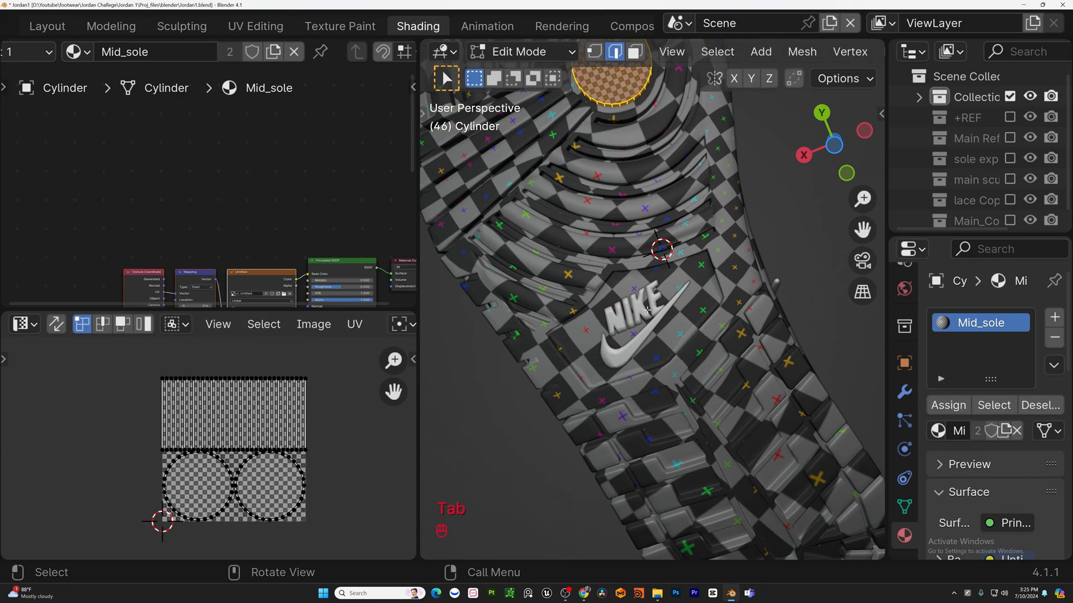
{"action": "key", "text": "Tab"}
Select the Nike logo piece and give it a new material named Nike_sole.
{"action": "left_click", "coordinate": [646, 313]}
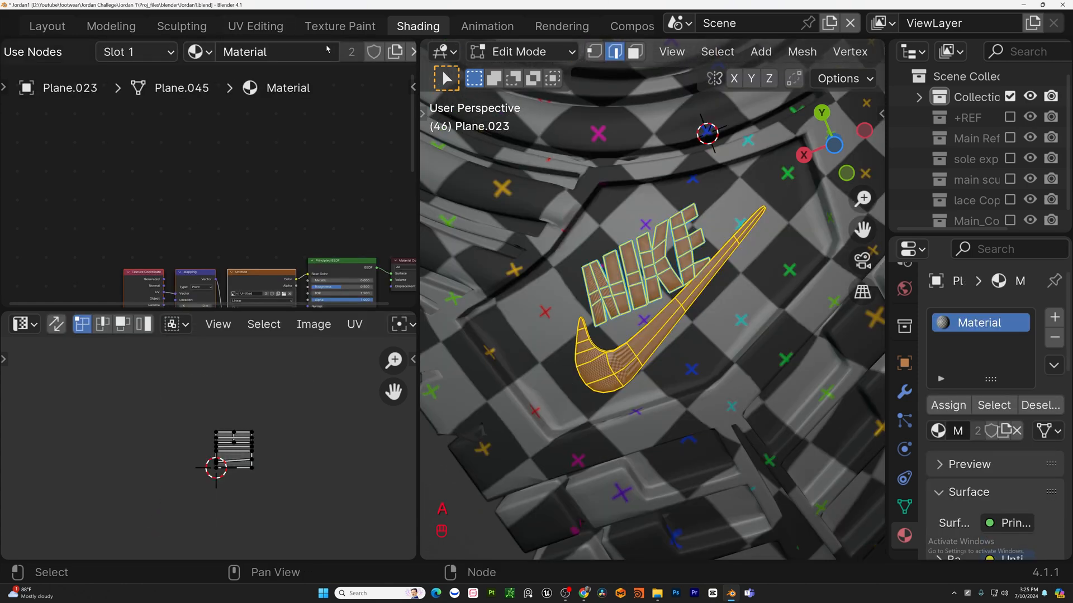
{"action": "key", "text": "Tab"}
{"action": "left_click", "coordinate": [351, 51]}
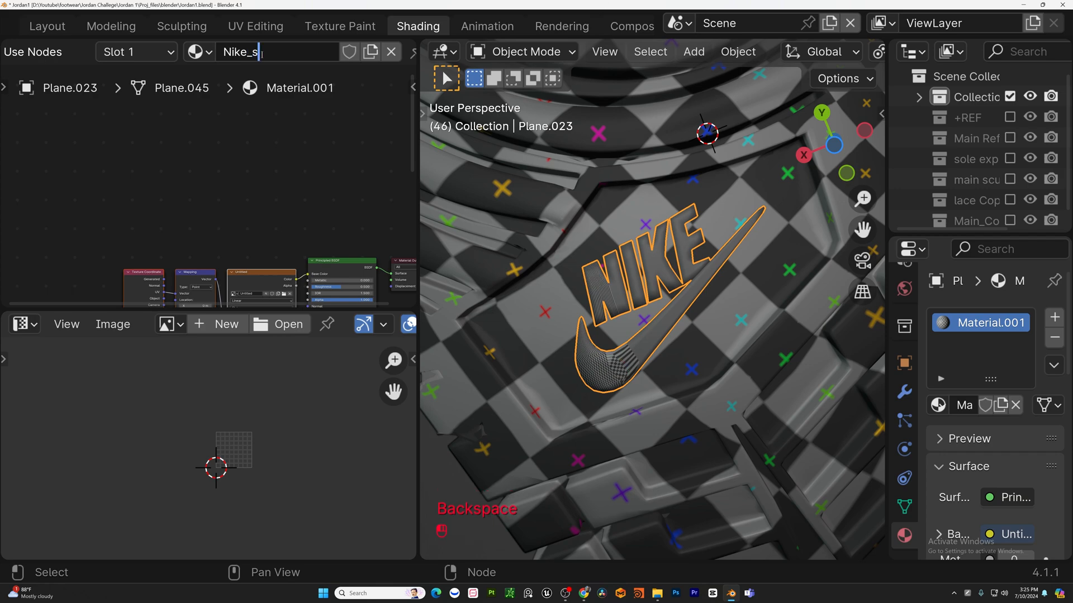
{"action": "left_click", "coordinate": [262, 54]}
{"action": "type", "text": "Nike_sole"}
{"action": "key", "text": "Return"}
Switch to bottom orthographic view and project the Nike logo's UVs from view.
{"action": "middle_click_drag", "start_coordinate": [630, 336], "coordinate": [595, 318]}
{"action": "key", "text": "KP_7"}
{"action": "key", "text": "ctrl+KP_7"}
{"action": "key", "text": "u"}
{"action": "key", "text": "Tab"}
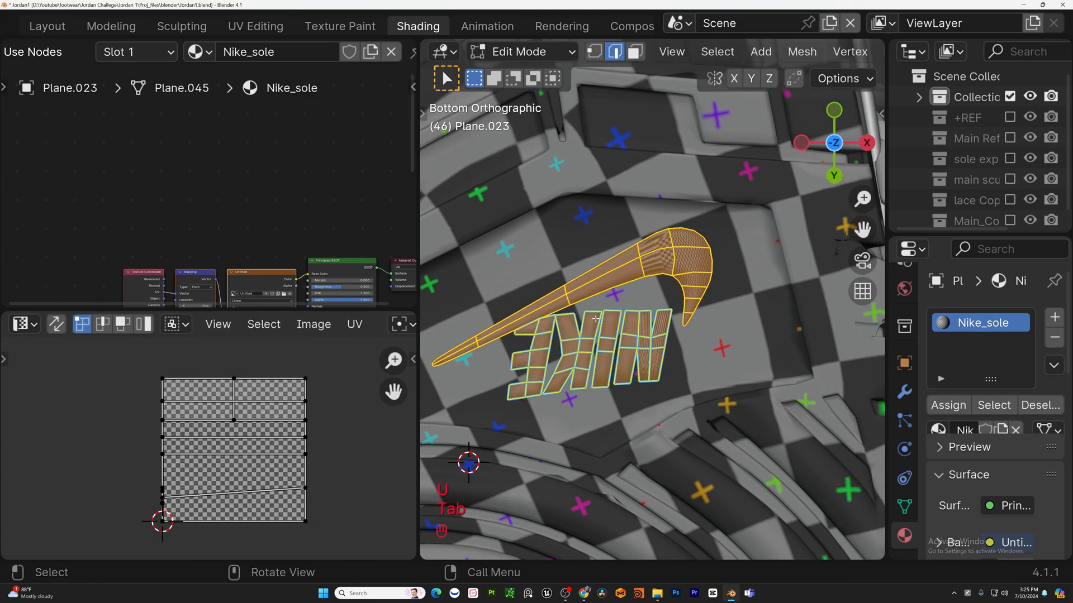
{"action": "key", "text": "u"}
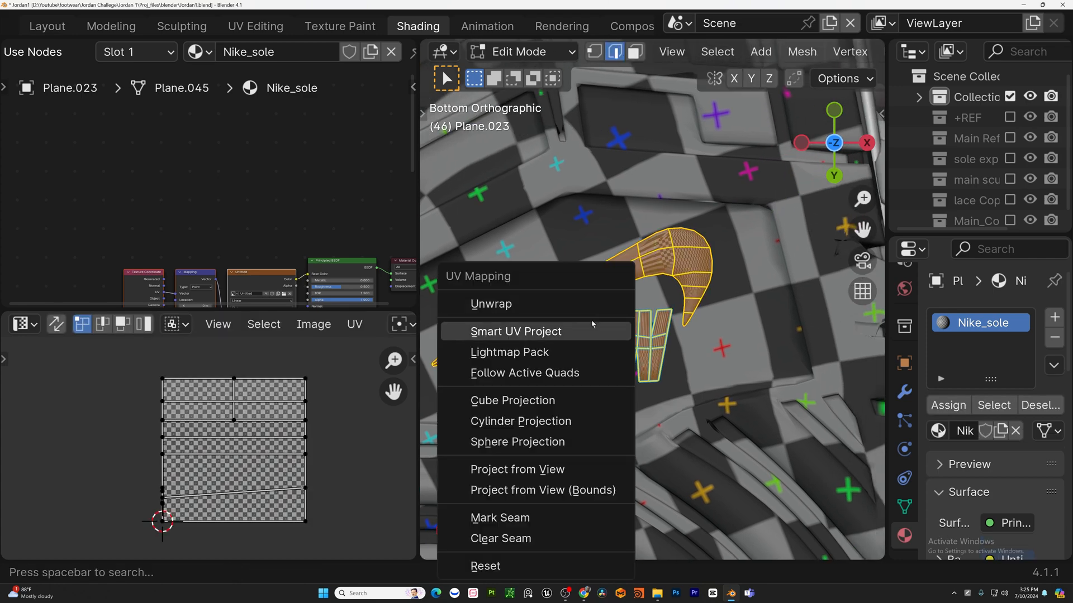
{"action": "left_click", "coordinate": [521, 473]}
Try unwrapping the Nike logo with a standard Unwrap, then undo it.
{"action": "middle_click_drag", "start_coordinate": [671, 310], "coordinate": [586, 427], "text": "shift"}
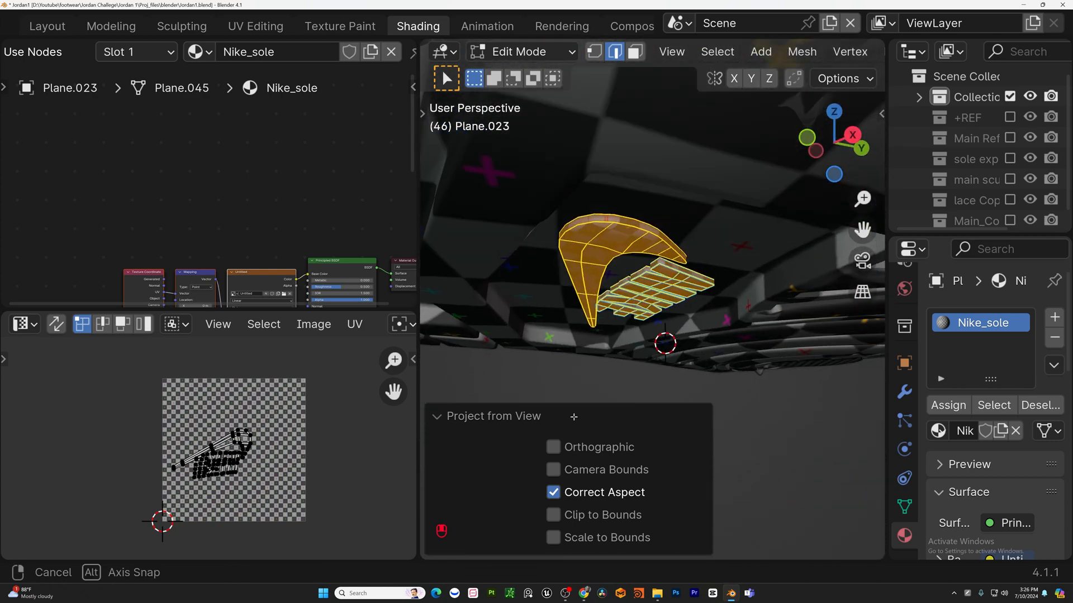
{"action": "scroll", "coordinate": [642, 335], "scroll_direction": "up", "scroll_amount": 4}
{"action": "scroll", "coordinate": [665, 330], "scroll_direction": "down", "scroll_amount": 4}
{"action": "middle_click_drag", "start_coordinate": [665, 333], "coordinate": [869, 111]}
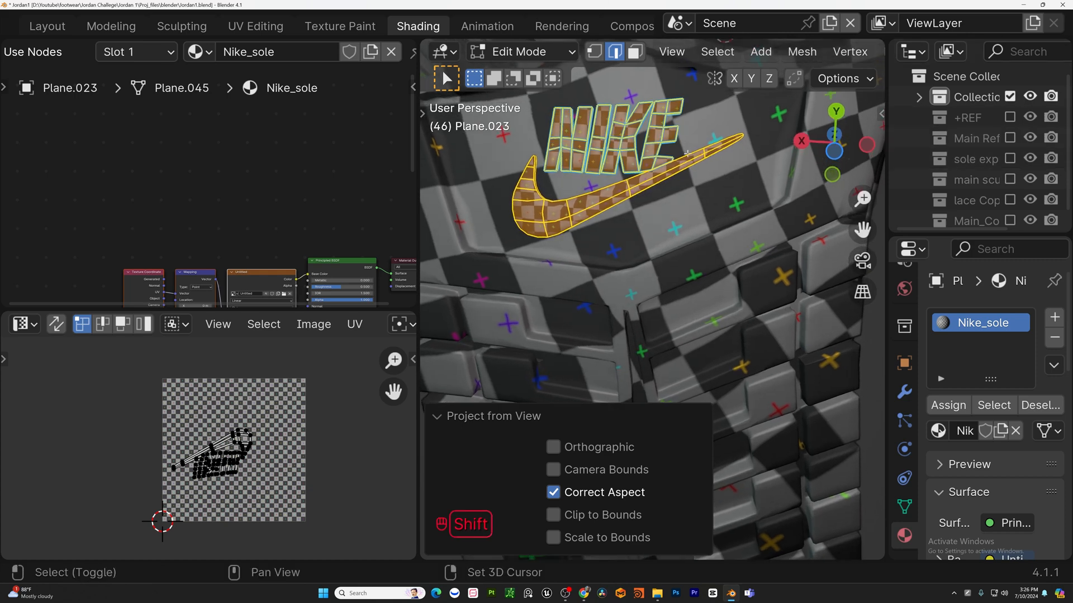
{"action": "middle_click_drag", "start_coordinate": [705, 141], "coordinate": [718, 207], "text": "shift"}
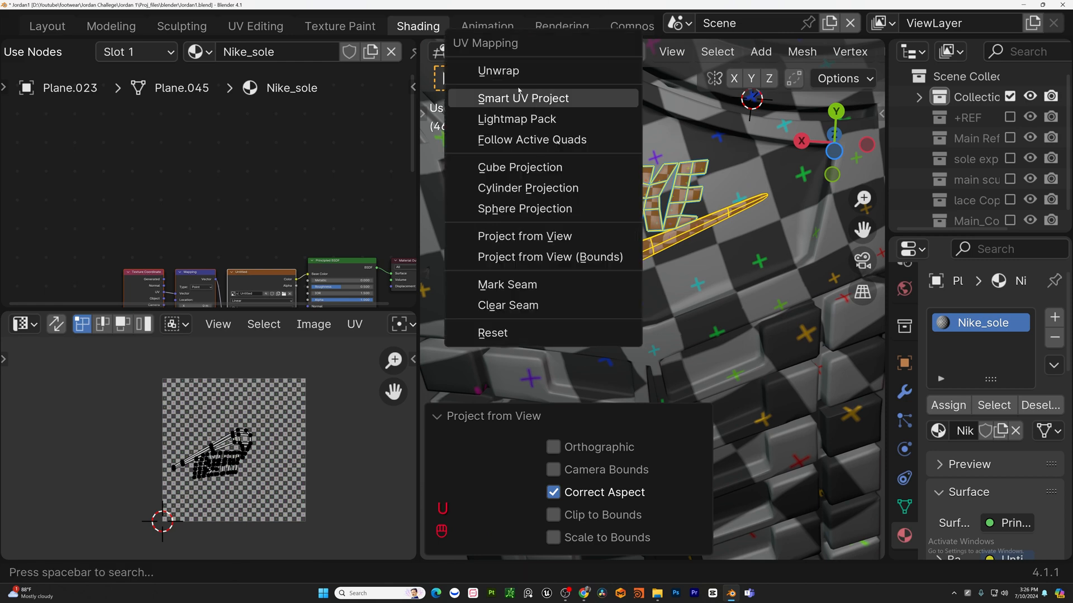
{"action": "left_click", "coordinate": [522, 73]}
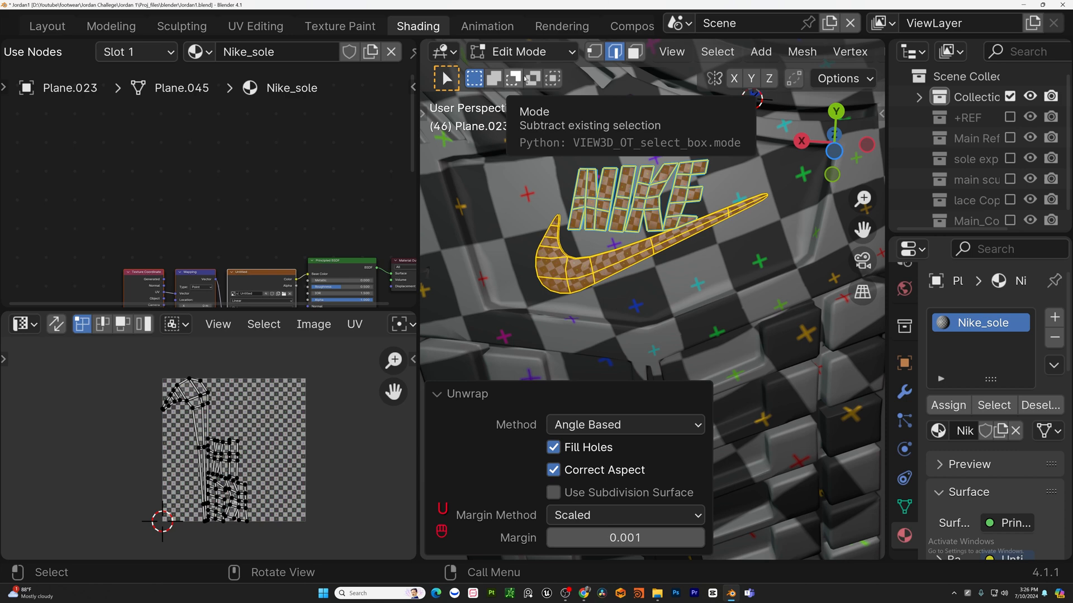
{"action": "scroll", "coordinate": [650, 236], "scroll_direction": "up", "scroll_amount": 5}
{"action": "scroll", "coordinate": [680, 226], "scroll_direction": "down", "scroll_amount": 4}
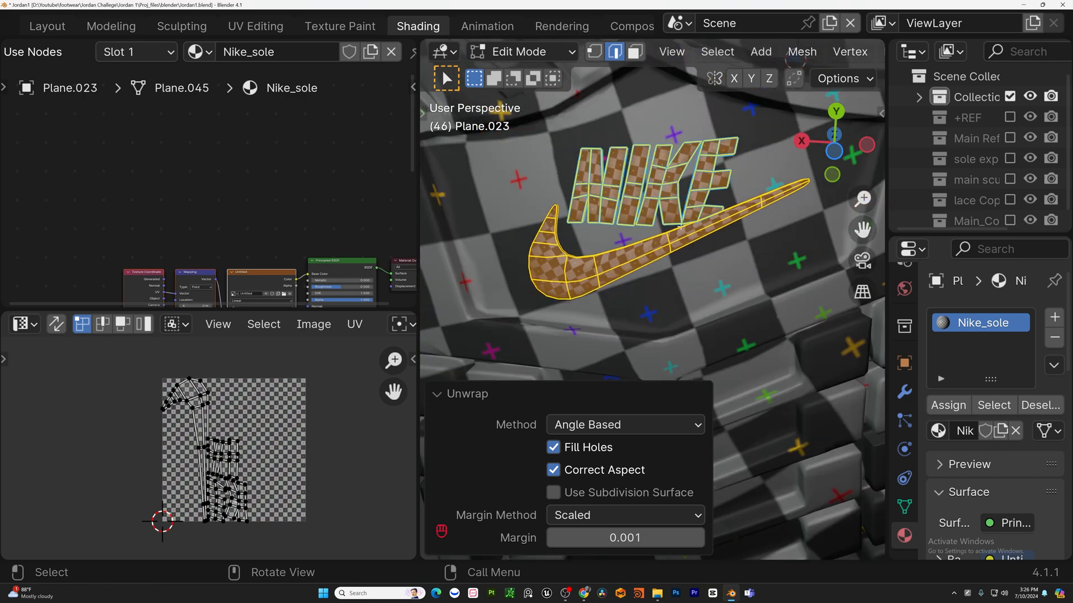
{"action": "key", "text": "ctrl+z"}
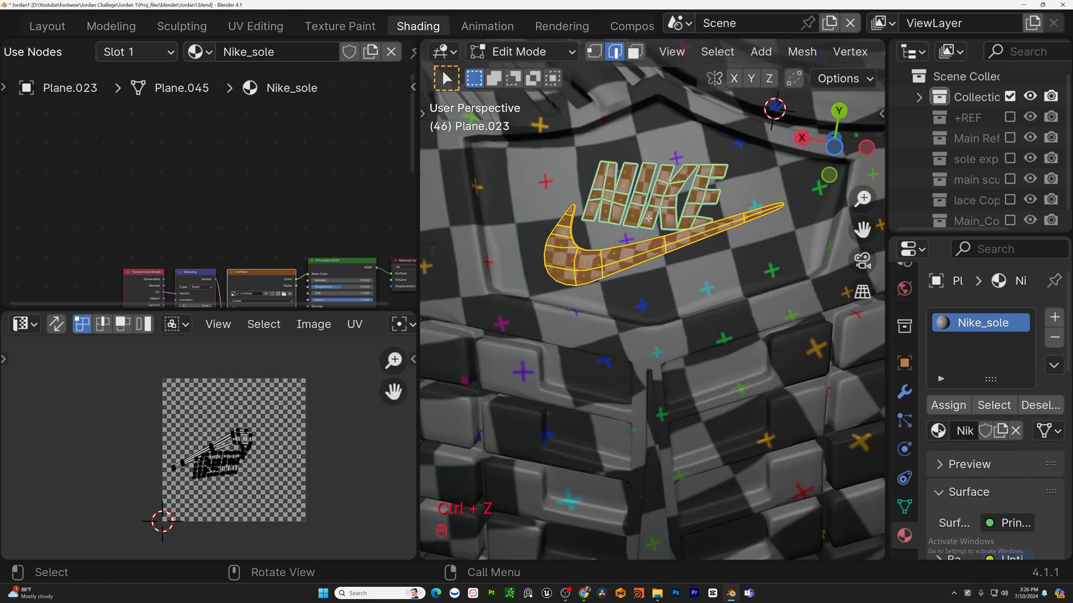
Leave Edit Mode and examine the Nike logo on the sole in local view from several angles.
{"action": "middle_click_drag", "start_coordinate": [649, 217], "coordinate": [544, 392]}
{"action": "middle_click_drag", "start_coordinate": [544, 393], "coordinate": [565, 443], "text": "shift"}
{"action": "left_click_drag", "start_coordinate": [419, 260], "coordinate": [173, 260]}
{"action": "scroll", "coordinate": [470, 282], "scroll_direction": "down", "scroll_amount": 4}
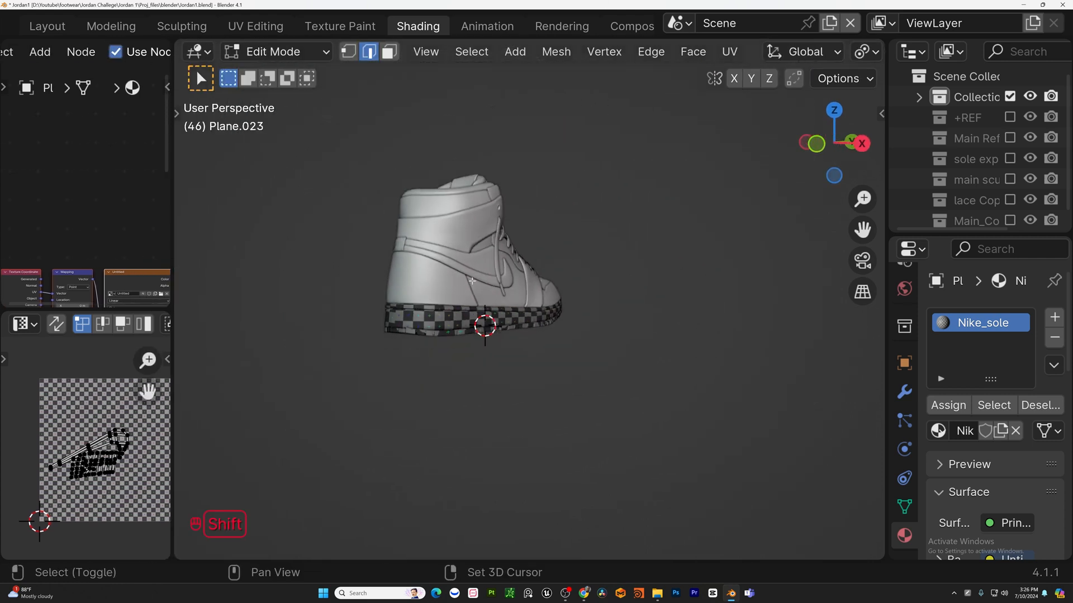
{"action": "middle_click_drag", "start_coordinate": [472, 281], "coordinate": [617, 357]}
{"action": "key", "text": "Tab"}
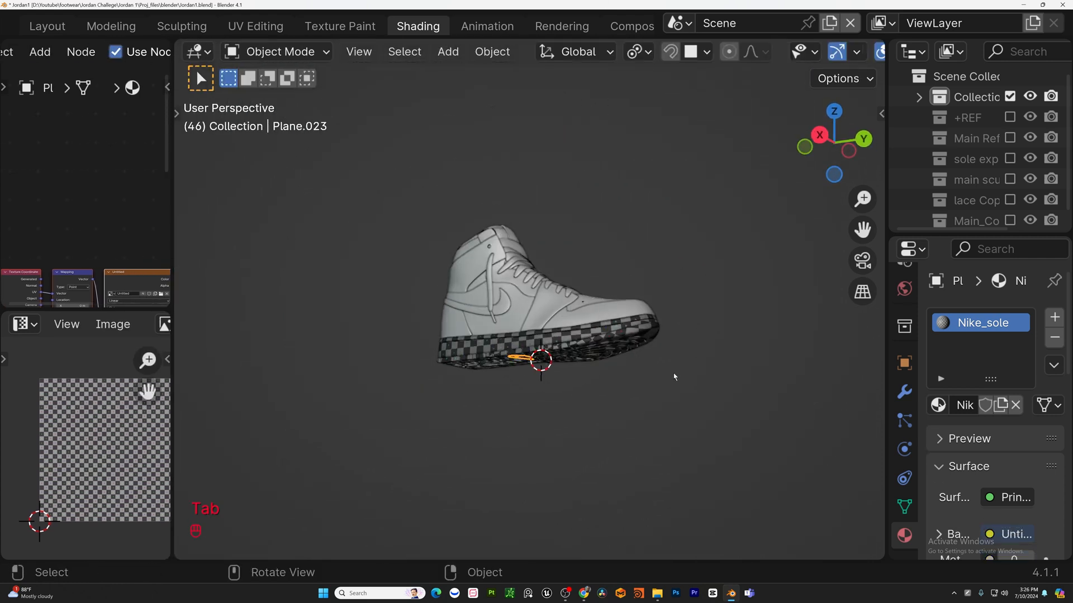
{"action": "middle_click_drag", "start_coordinate": [541, 363], "coordinate": [553, 384]}
{"action": "middle_click_drag", "start_coordinate": [500, 182], "coordinate": [591, 196]}
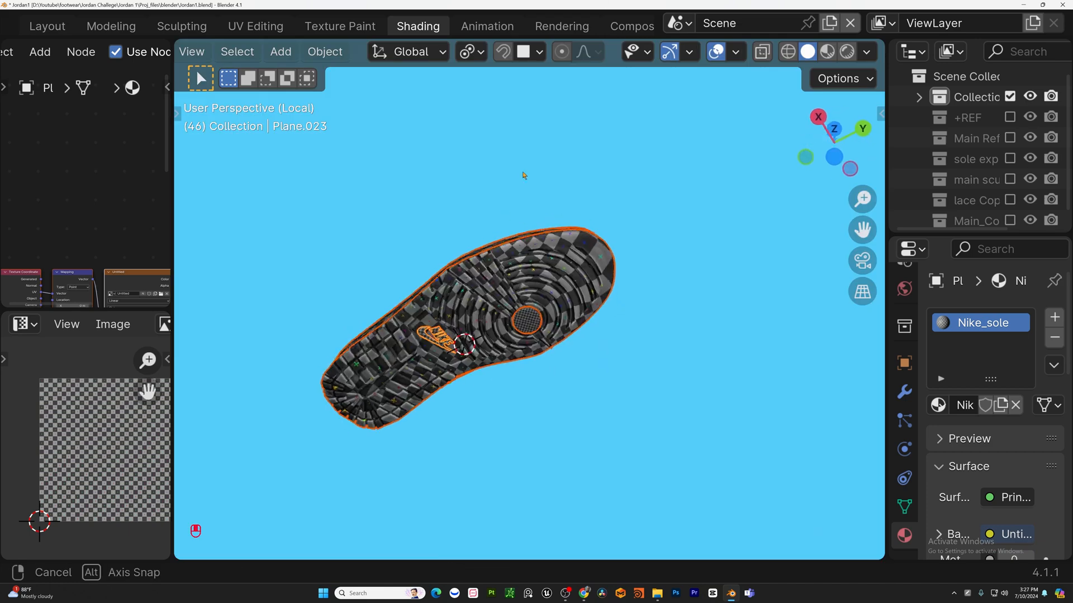
{"action": "middle_click_drag", "start_coordinate": [502, 290], "coordinate": [597, 223], "text": "shift"}
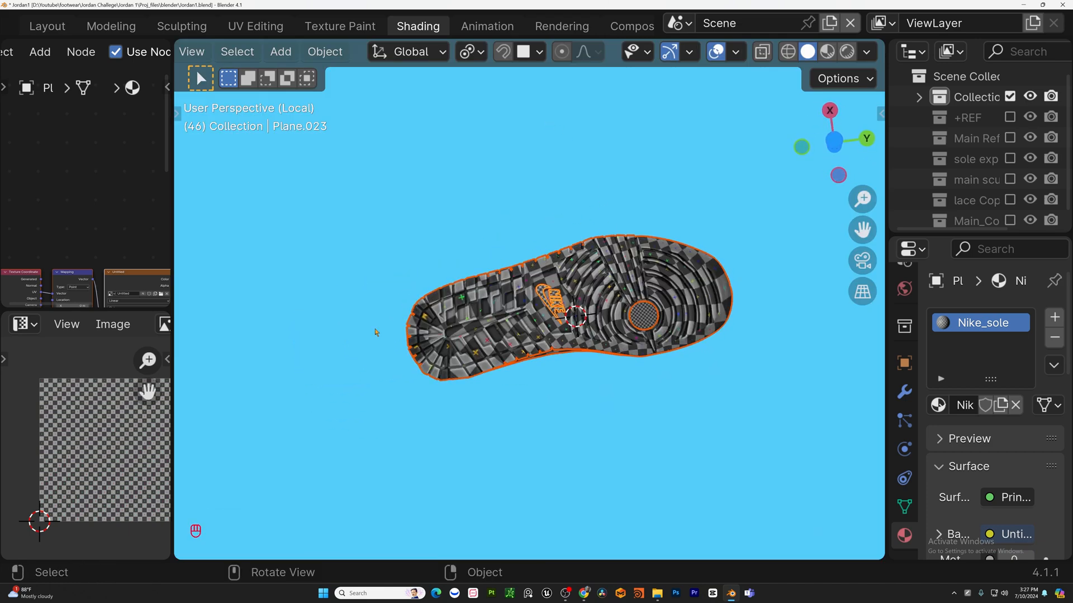
{"action": "scroll", "coordinate": [379, 334], "scroll_direction": "up", "scroll_amount": 3}
{"action": "middle_click_drag", "start_coordinate": [728, 280], "coordinate": [391, 393], "text": "shift"}
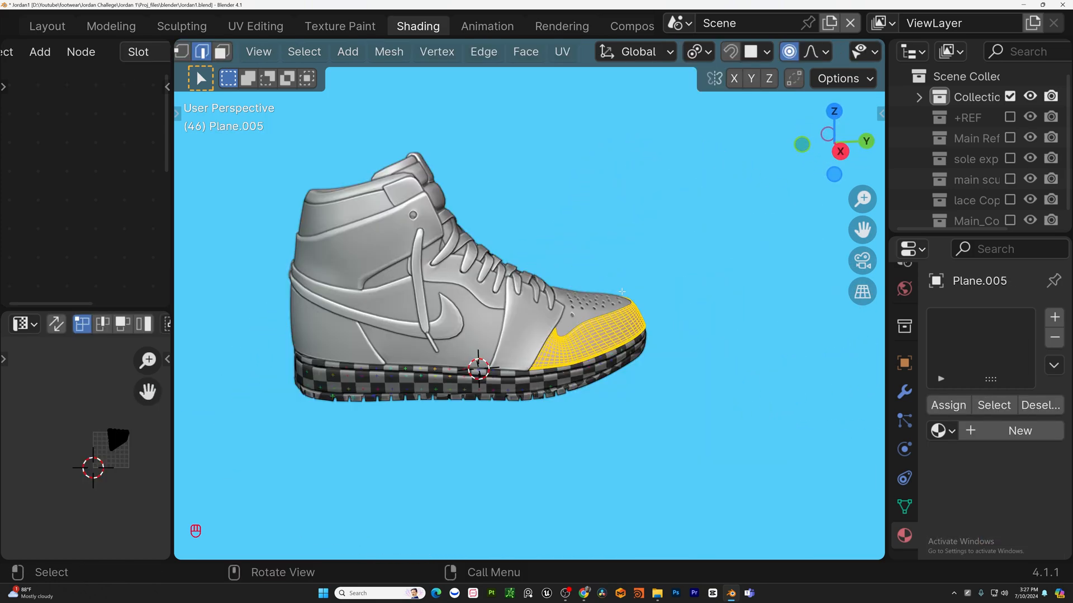
Select the toe cap piece and give it a new material named Toe_cap.
{"action": "middle_click_drag", "start_coordinate": [622, 291], "coordinate": [720, 324]}
{"action": "scroll", "coordinate": [514, 426], "scroll_direction": "up", "scroll_amount": 5}
{"action": "scroll", "coordinate": [710, 321], "scroll_direction": "down", "scroll_amount": 5}
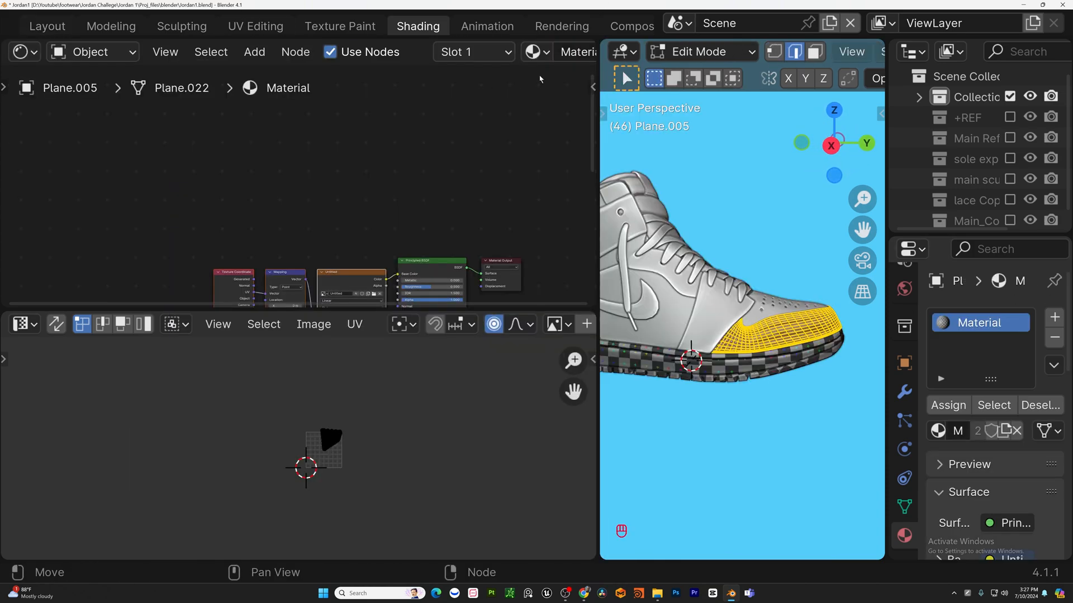
{"action": "middle_click_drag", "start_coordinate": [543, 141], "coordinate": [397, 83], "text": "shift"}
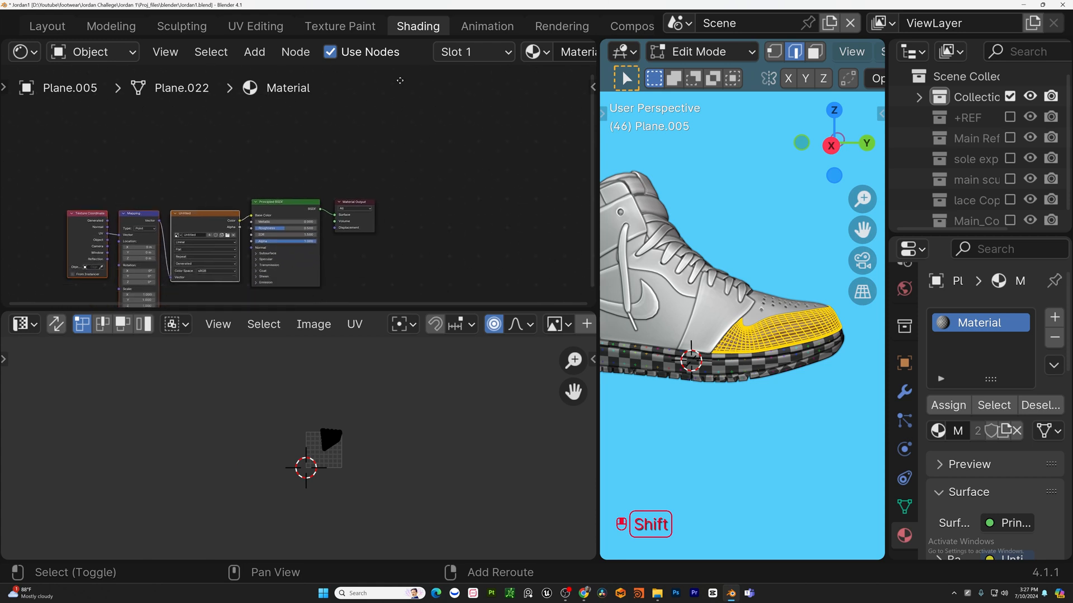
{"action": "double_click", "coordinate": [492, 52]}
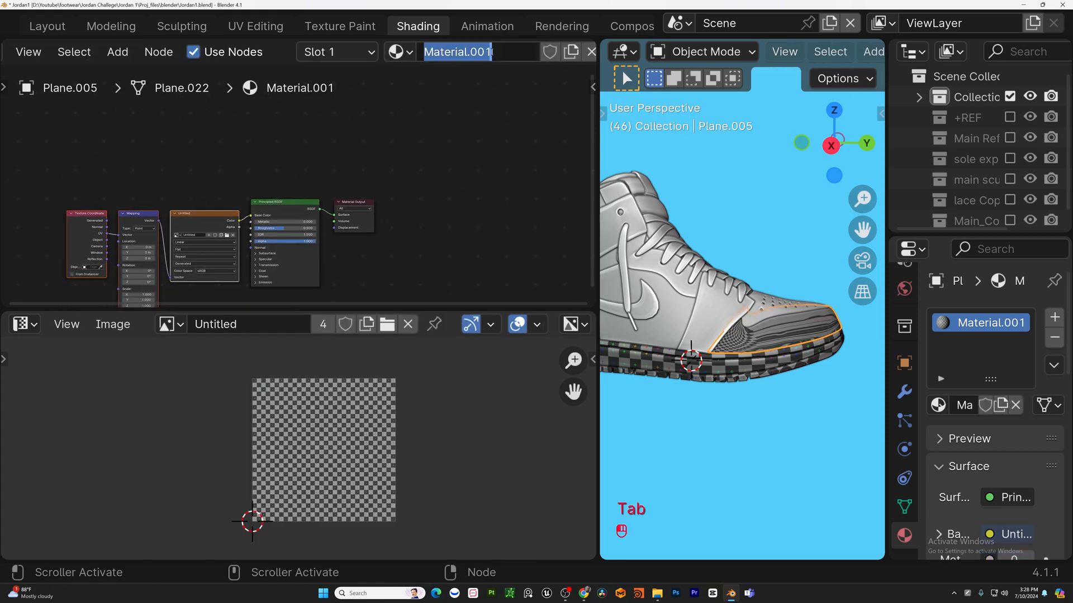
{"action": "key", "text": "BackSpace"}
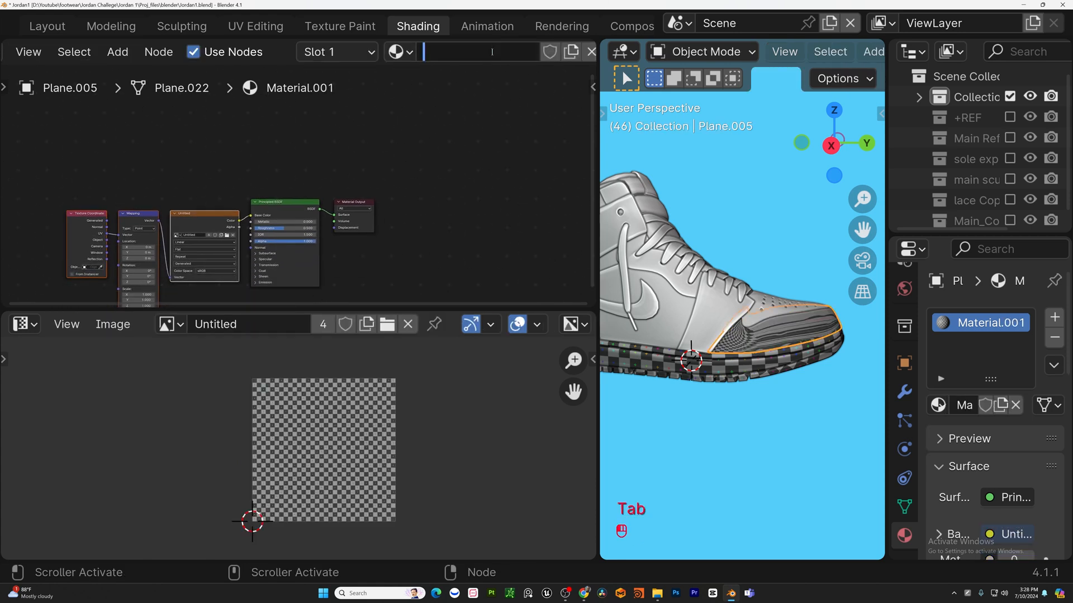
{"action": "type", "text": "Toe_cap"}
{"action": "key", "text": "Return"}
Select the whole toe cap in Edit Mode and unwrap it.
{"action": "middle_click_drag", "start_coordinate": [815, 324], "coordinate": [735, 309], "text": "shift"}
{"action": "key", "text": "Tab"}
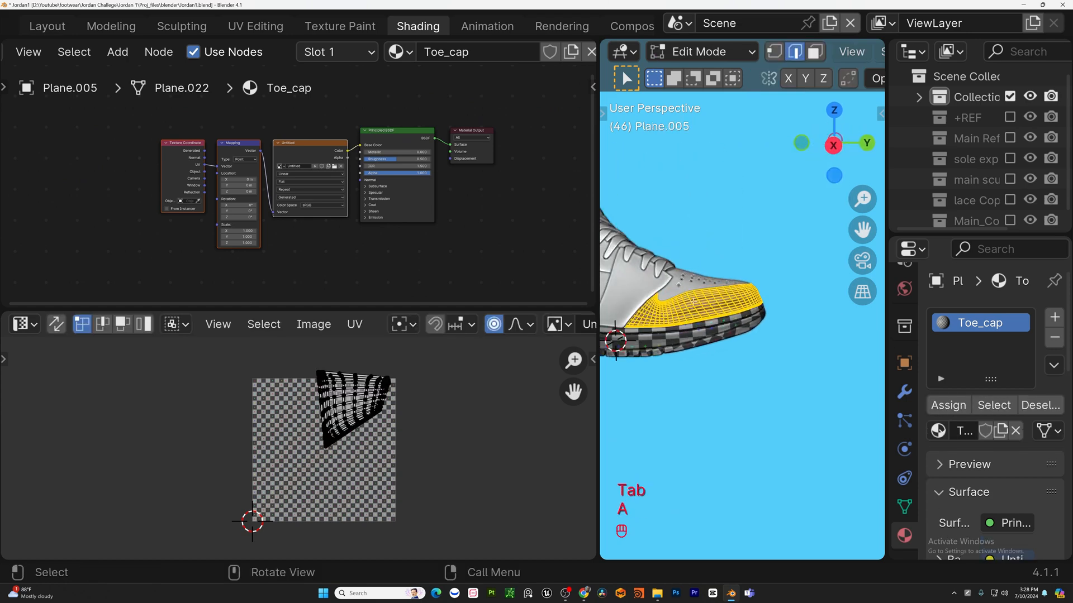
{"action": "key", "text": "u"}
{"action": "left_click", "coordinate": [694, 304]}
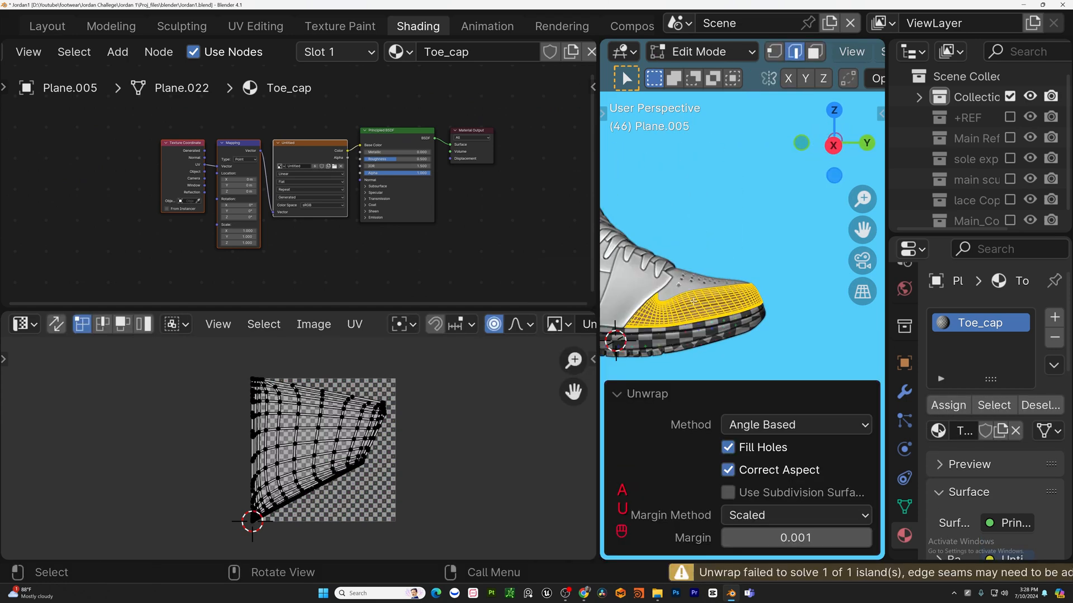
Isolate the toe cap in local view and inspect it in edge selection mode.
{"action": "scroll", "coordinate": [704, 352], "scroll_direction": "up", "scroll_amount": 3}
{"action": "left_click", "coordinate": [811, 350]}
{"action": "scroll", "coordinate": [811, 349], "scroll_direction": "up", "scroll_amount": 4}
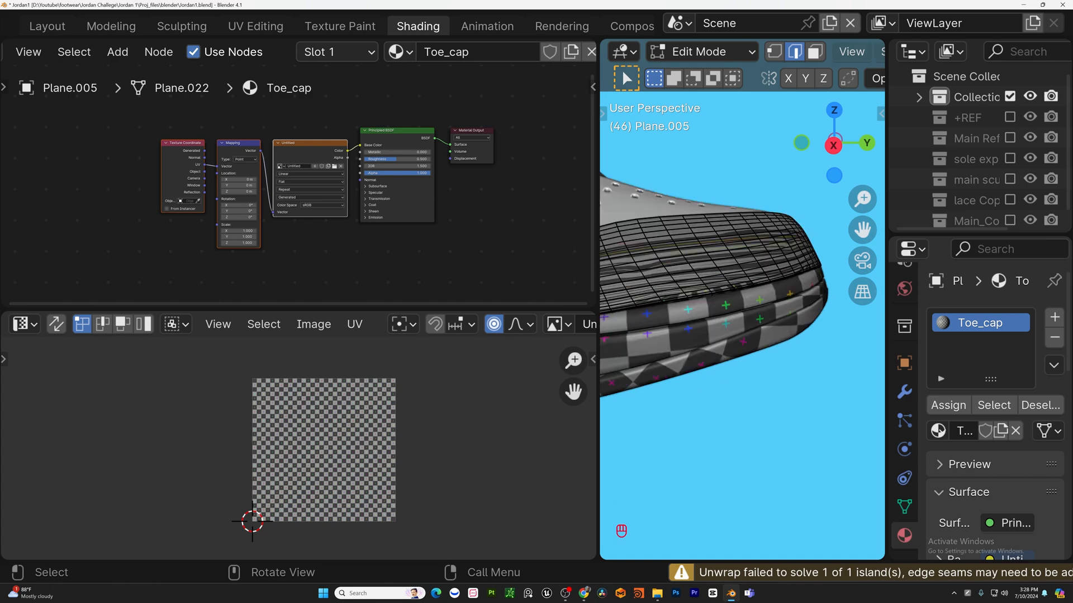
{"action": "scroll", "coordinate": [727, 246], "scroll_direction": "down", "scroll_amount": 3}
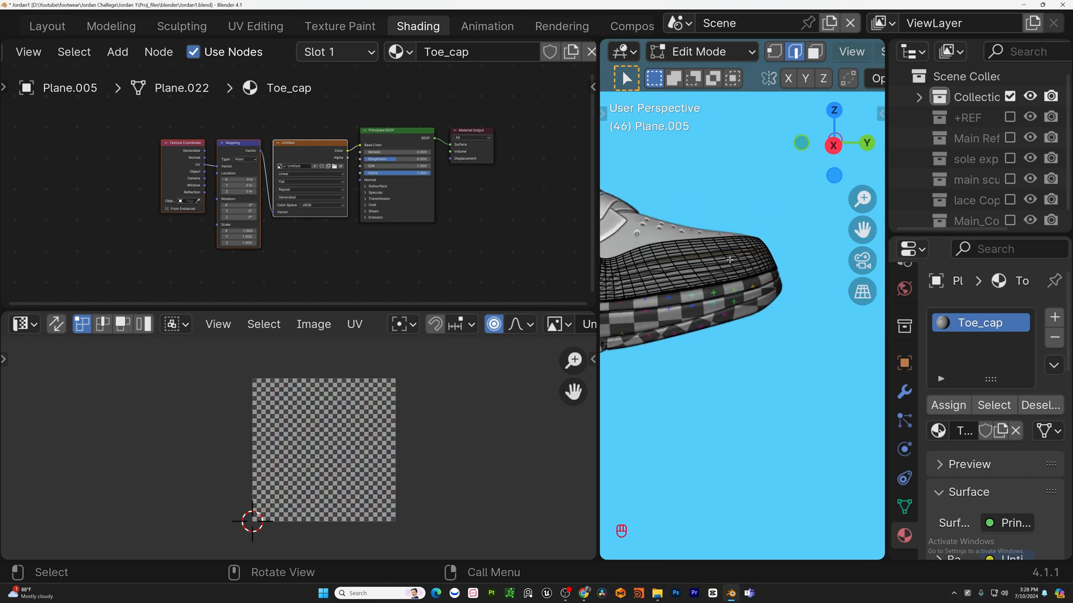
{"action": "middle_click_drag", "start_coordinate": [539, 334], "coordinate": [591, 366]}
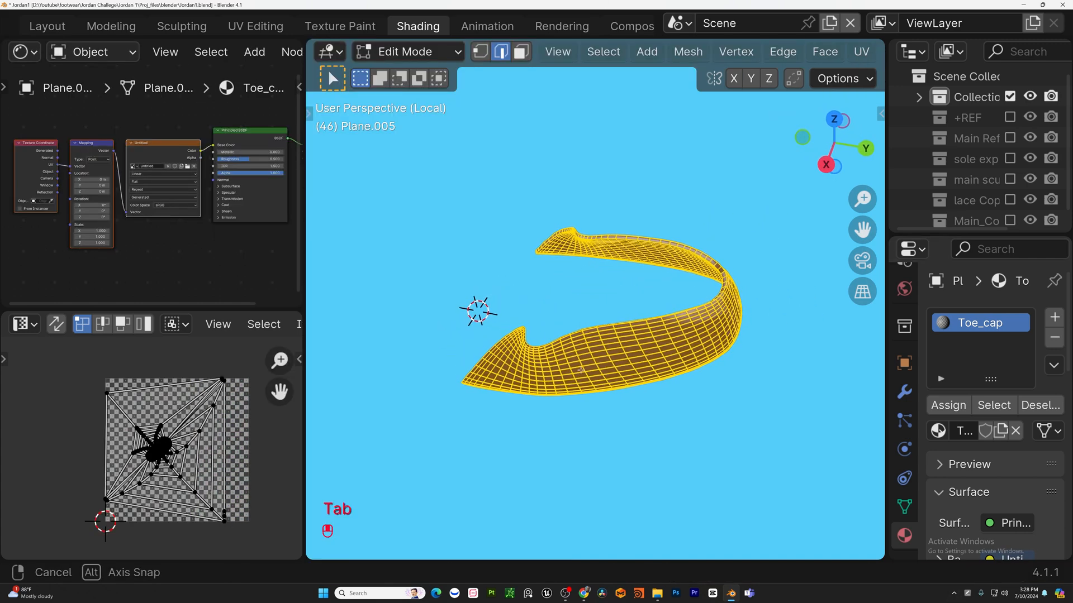
{"action": "scroll", "coordinate": [572, 357], "scroll_direction": "down", "scroll_amount": 2}
{"action": "key", "text": "2"}
{"action": "scroll", "coordinate": [569, 352], "scroll_direction": "up", "scroll_amount": 4}
{"action": "left_click", "coordinate": [551, 338], "text": "alt"}
{"action": "middle_click_drag", "start_coordinate": [427, 377], "coordinate": [515, 279]}
{"action": "key", "text": "ctrl+z"}
{"action": "scroll", "coordinate": [494, 435], "scroll_direction": "down", "scroll_amount": 4}
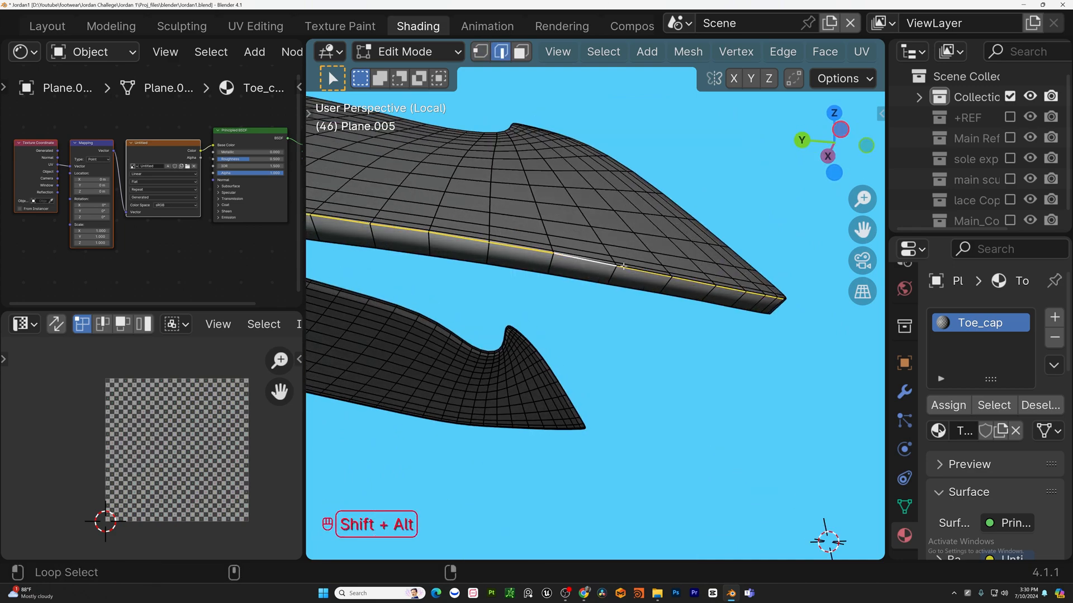
Select an edge loop along the toe cap's border and mark it as a seam.
{"action": "middle_click_drag", "start_coordinate": [623, 267], "coordinate": [576, 270]}
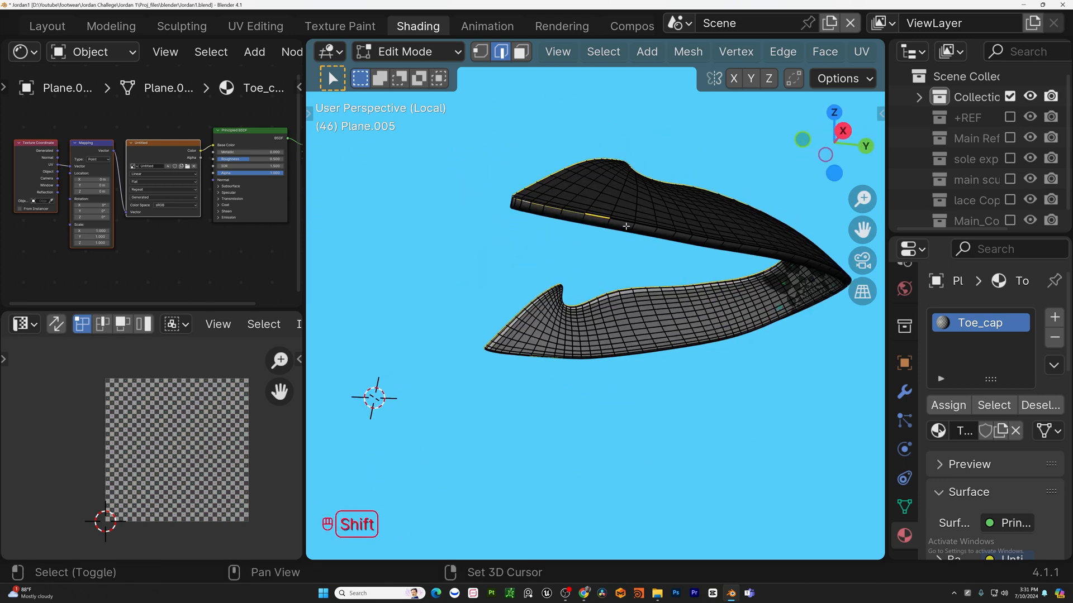
{"action": "scroll", "coordinate": [612, 218], "scroll_direction": "up", "scroll_amount": 5}
{"action": "scroll", "coordinate": [615, 216], "scroll_direction": "down", "scroll_amount": 6}
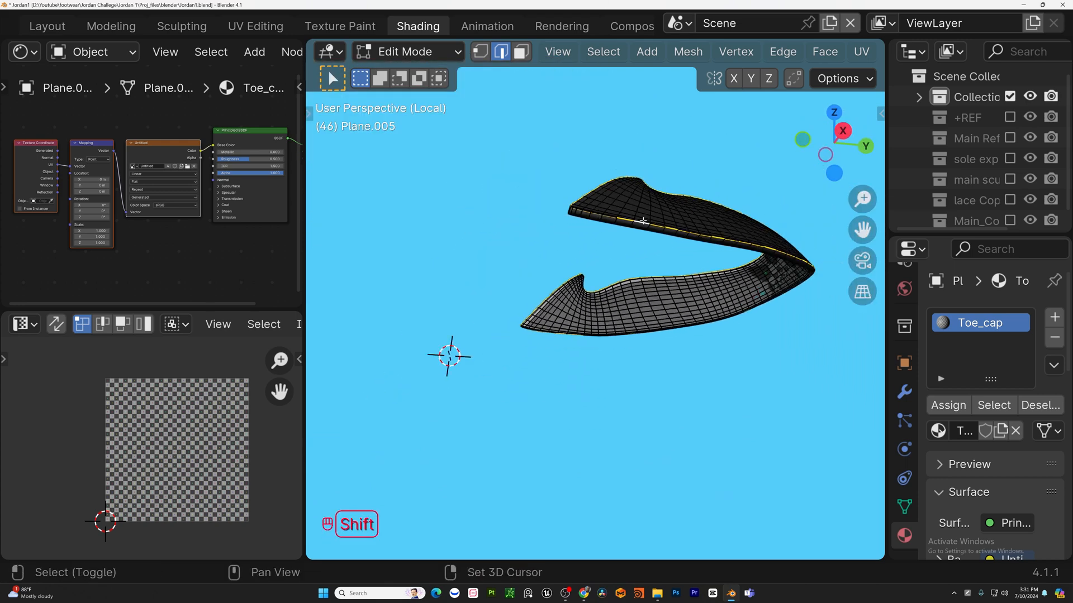
{"action": "middle_click_drag", "start_coordinate": [626, 216], "coordinate": [470, 263], "text": "shift"}
{"action": "middle_click_drag", "start_coordinate": [581, 317], "coordinate": [701, 395]}
{"action": "scroll", "coordinate": [471, 364], "scroll_direction": "up", "scroll_amount": 5}
{"action": "scroll", "coordinate": [528, 337], "scroll_direction": "down", "scroll_amount": 5}
{"action": "key", "text": "u"}
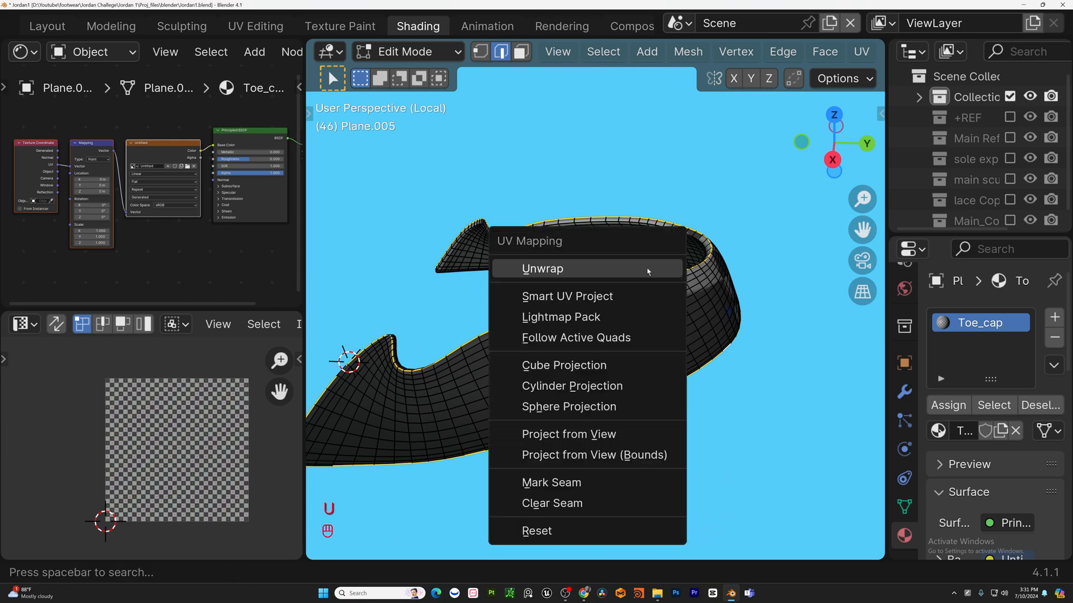
{"action": "left_click", "coordinate": [601, 486]}
Select all of the toe cap, unwrap it again, and inspect the checker result in Object Mode.
{"action": "scroll", "coordinate": [685, 330], "scroll_direction": "down", "scroll_amount": 3}
{"action": "middle_click_drag", "start_coordinate": [685, 331], "coordinate": [601, 367]}
{"action": "key", "text": "a"}
{"action": "key", "text": "u"}
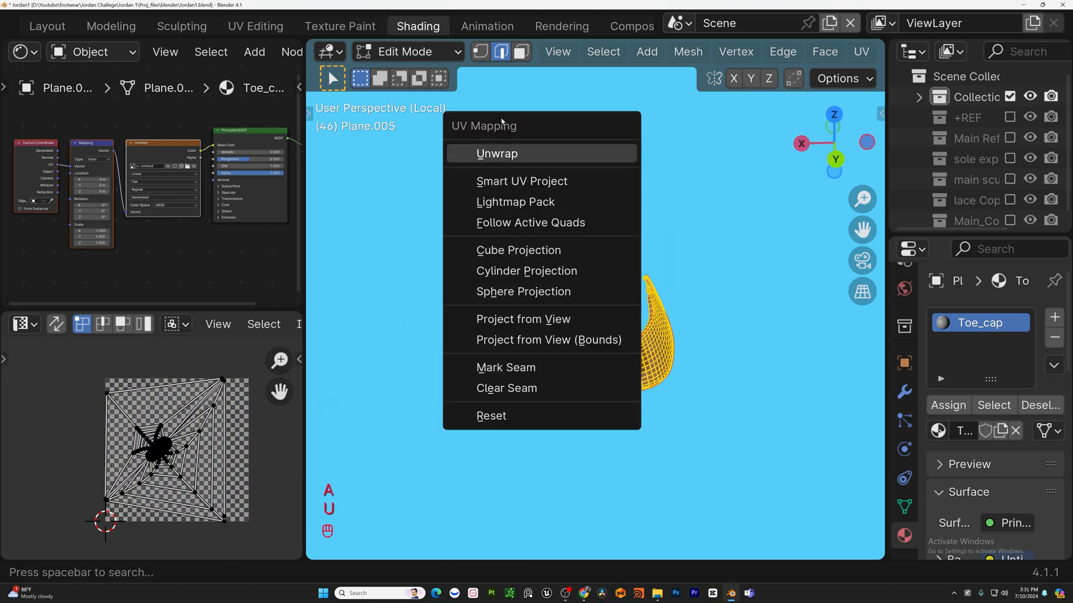
{"action": "left_click", "coordinate": [514, 154]}
{"action": "key", "text": "Tab"}
{"action": "middle_click_drag", "start_coordinate": [559, 313], "coordinate": [566, 340]}
{"action": "scroll", "coordinate": [619, 324], "scroll_direction": "up", "scroll_amount": 3}
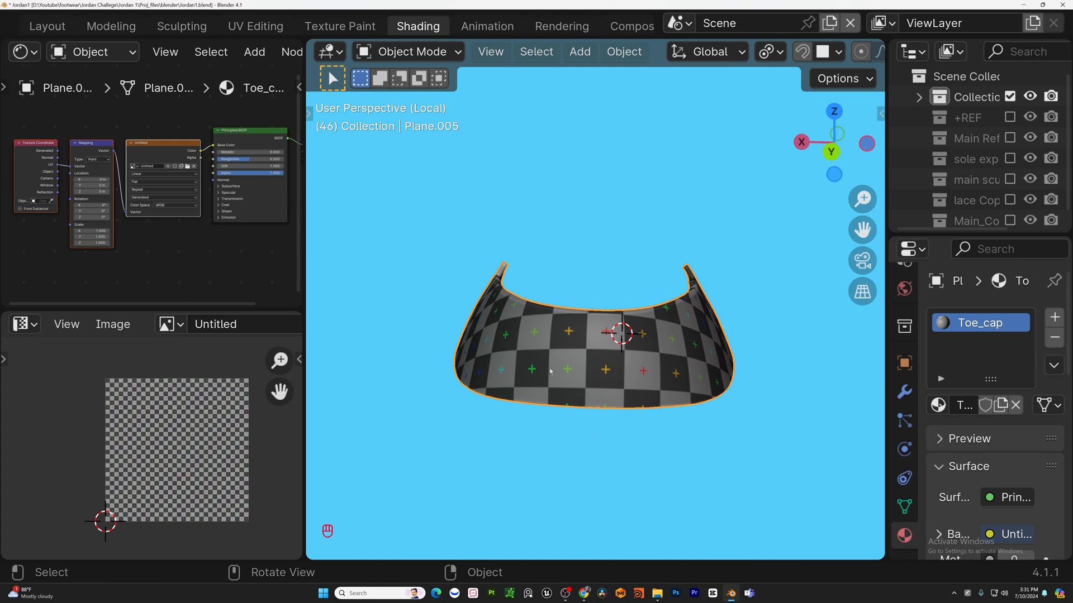
{"action": "middle_click_drag", "start_coordinate": [550, 371], "coordinate": [624, 311]}
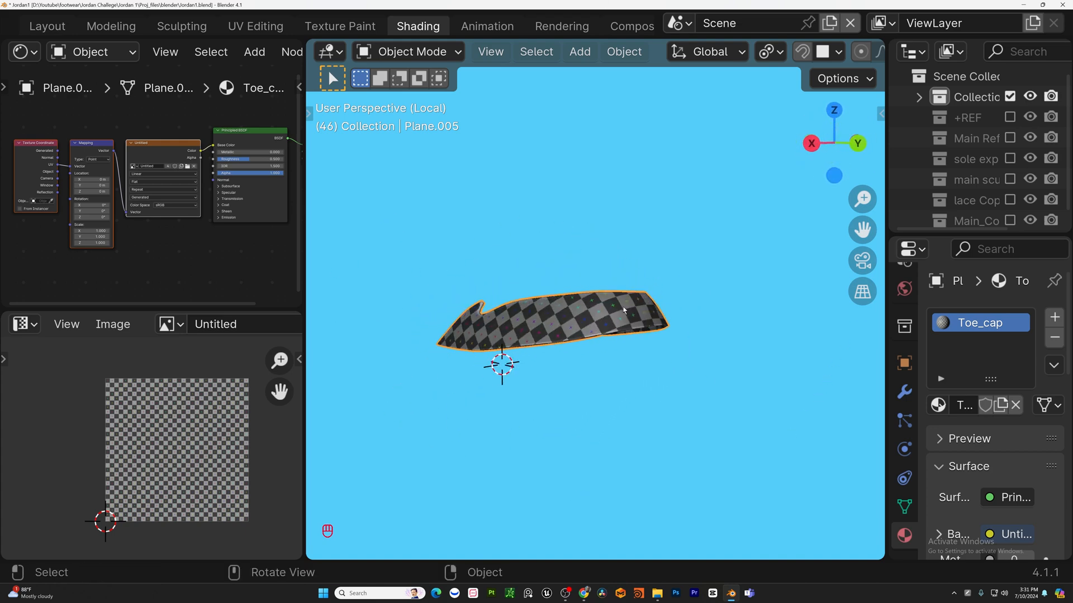
Leave local view, select the lace panel piece beside the toe, and unwrap all its faces.
{"action": "key", "text": "KP_Divide"}
{"action": "scroll", "coordinate": [624, 310], "scroll_direction": "down", "scroll_amount": 4}
{"action": "left_click", "coordinate": [508, 273]}
{"action": "middle_click_drag", "start_coordinate": [507, 273], "coordinate": [587, 340]}
{"action": "middle_click_drag", "start_coordinate": [587, 341], "coordinate": [533, 329], "text": "shift"}
{"action": "key", "text": "Tab"}
{"action": "scroll", "coordinate": [533, 330], "scroll_direction": "up", "scroll_amount": 4}
{"action": "key", "text": "a"}
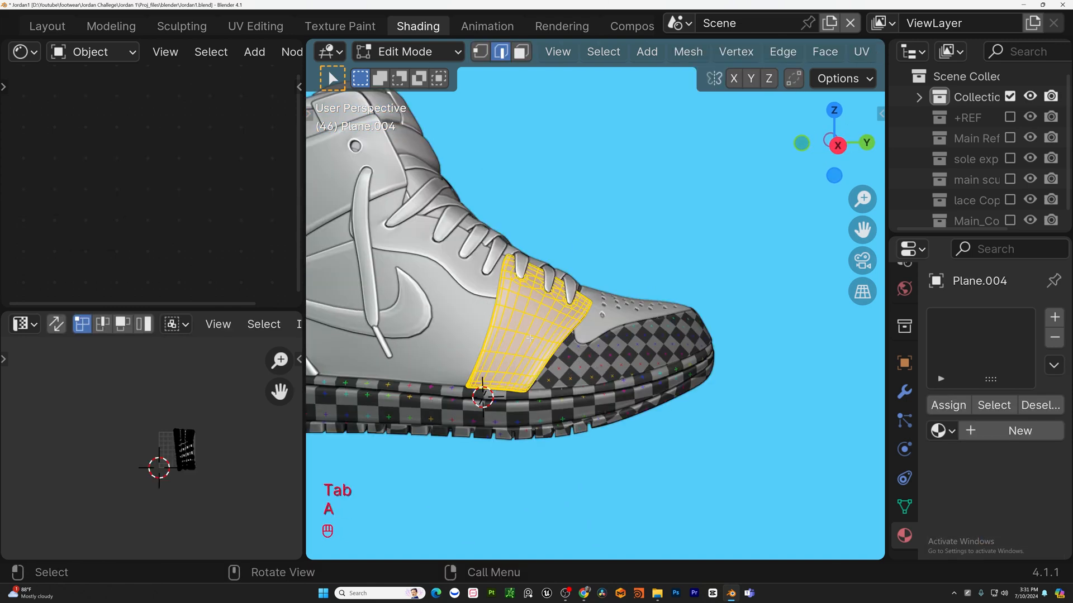
{"action": "key", "text": "u"}
{"action": "left_click", "coordinate": [435, 303]}
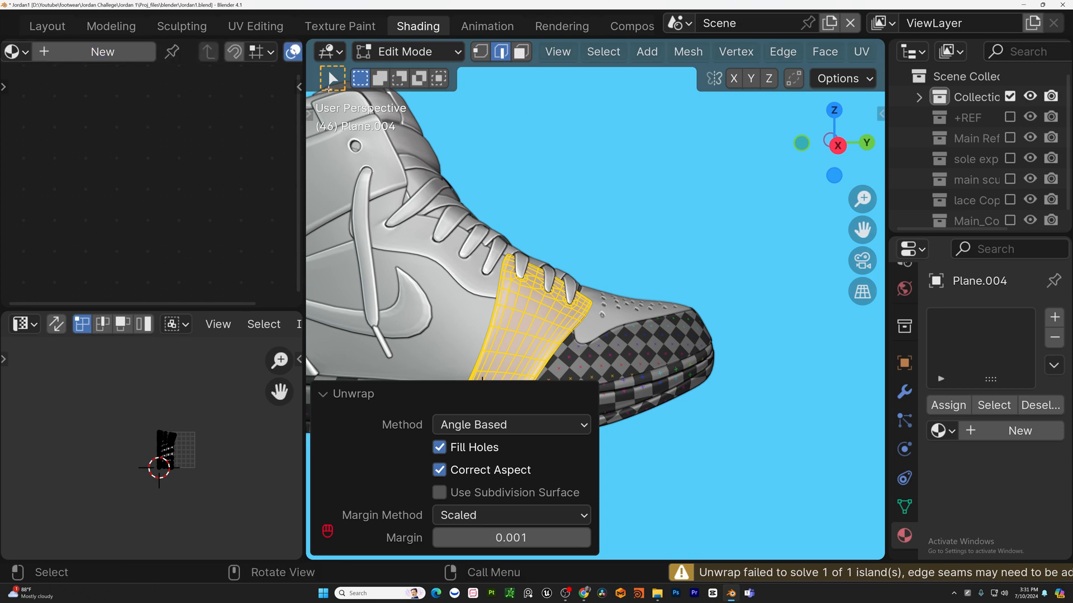
Re-enter Edit Mode on the lace panel and unwrap it again.
{"action": "key", "text": "Tab"}
{"action": "key", "text": "Tab"}
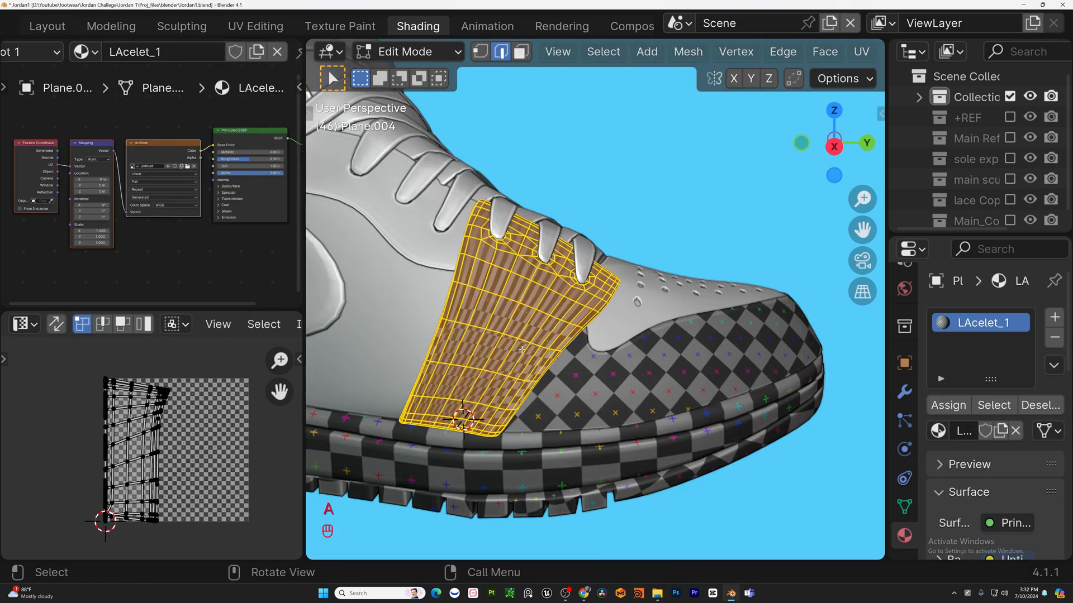
{"action": "key", "text": "u"}
{"action": "left_click", "coordinate": [505, 299]}
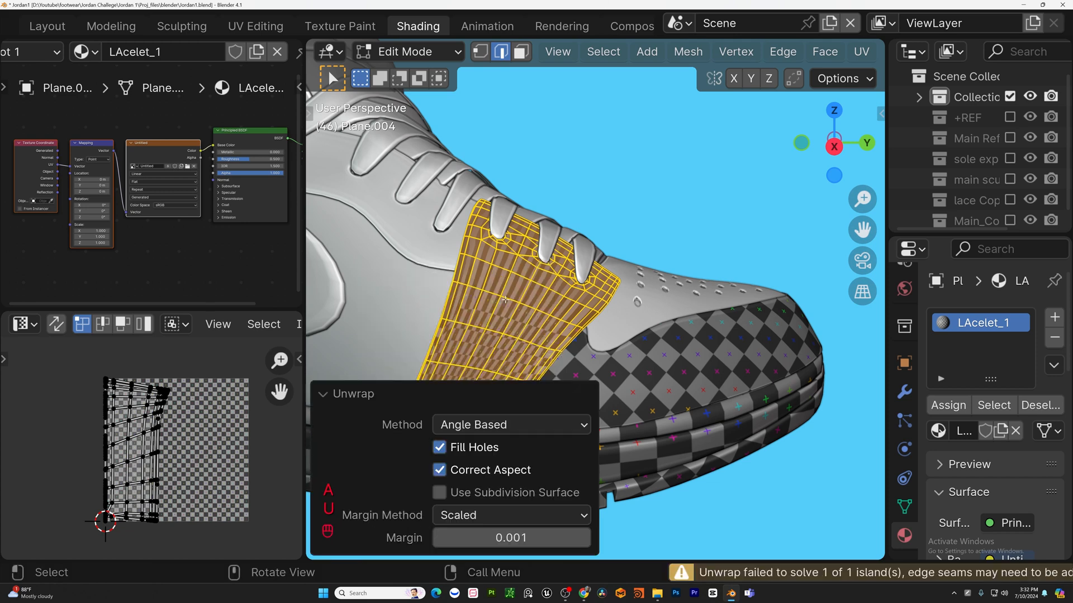
Mark the selected edge on the lace panel as a seam.
{"action": "middle_click_drag", "start_coordinate": [537, 263], "coordinate": [530, 279]}
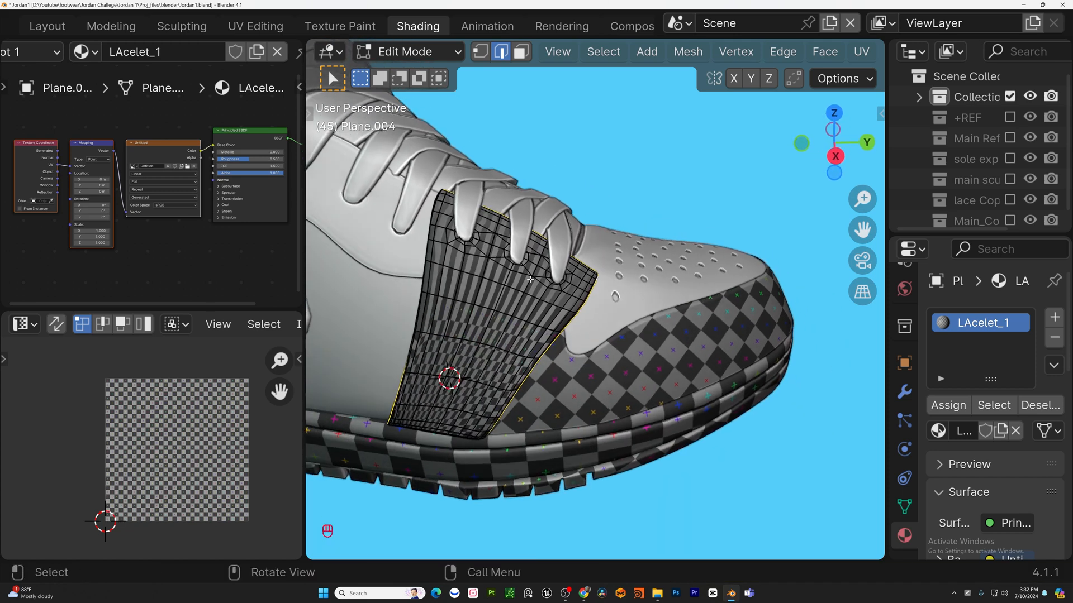
{"action": "key", "text": "u"}
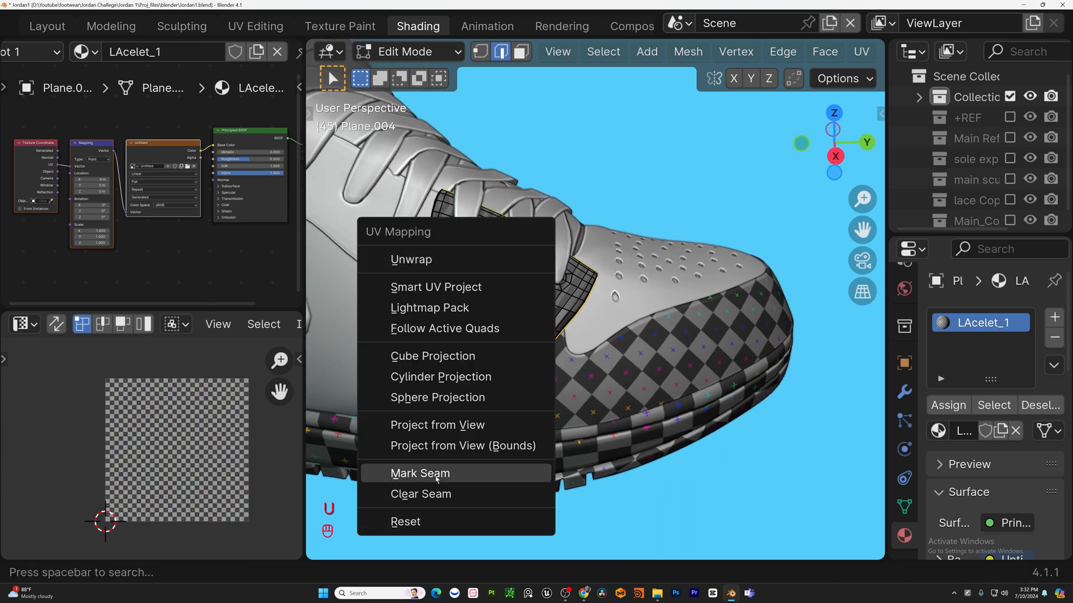
{"action": "left_click", "coordinate": [436, 475]}
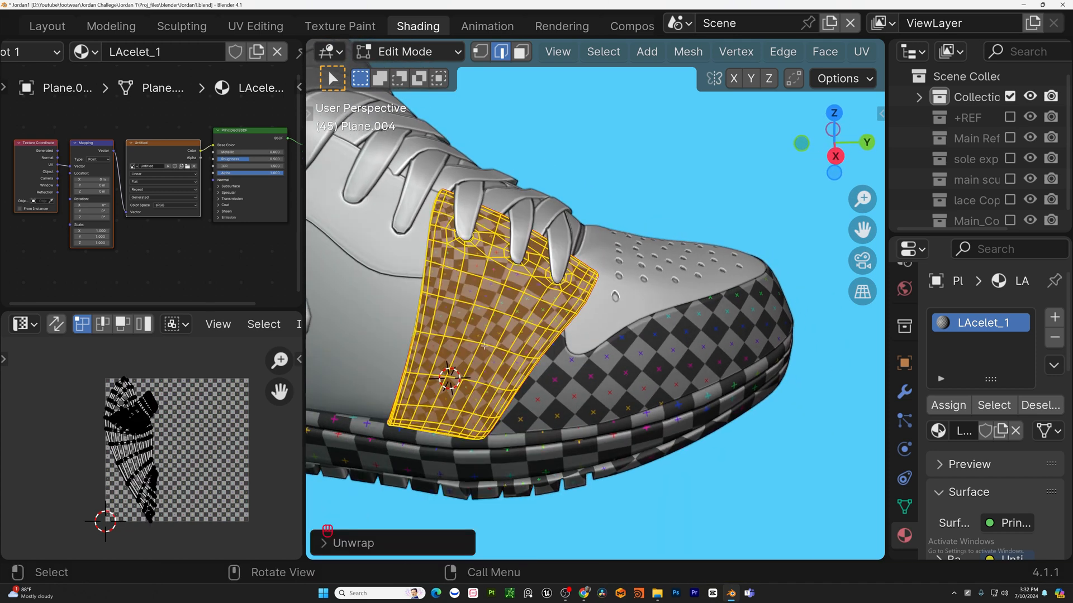
Project the lace panel's UVs from the current view and return to Object Mode.
{"action": "key", "text": "Tab"}
{"action": "middle_click_drag", "start_coordinate": [472, 314], "coordinate": [537, 305]}
{"action": "key", "text": "Tab"}
{"action": "key", "text": "u"}
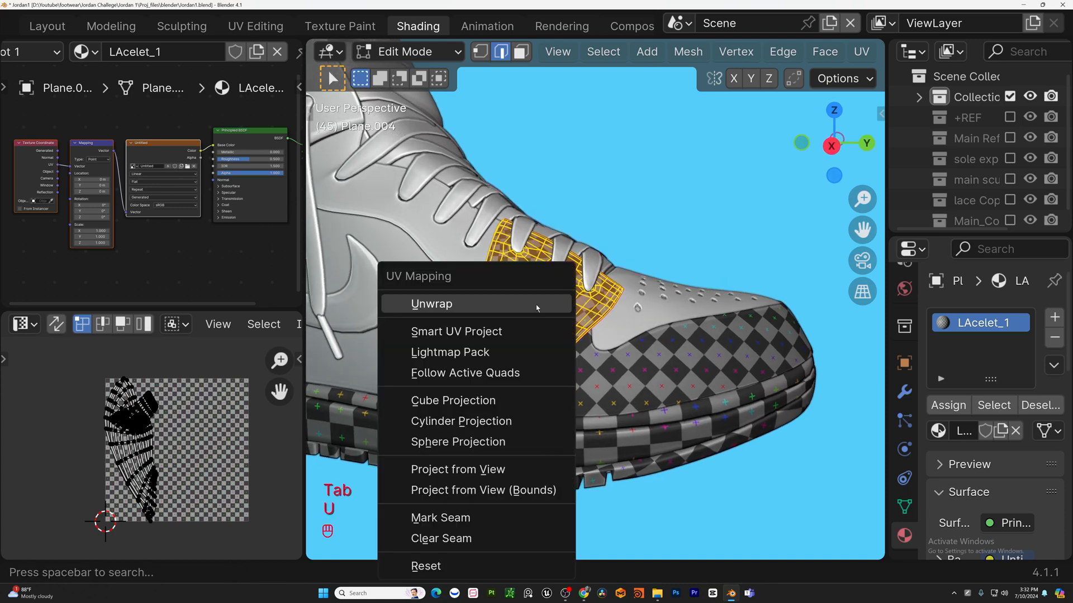
{"action": "left_click", "coordinate": [466, 467]}
{"action": "key", "text": "Tab"}
Reselect the lace panel and project its UVs again from a left orthographic side view.
{"action": "middle_click_drag", "start_coordinate": [567, 339], "coordinate": [738, 303]}
{"action": "scroll", "coordinate": [619, 362], "scroll_direction": "down", "scroll_amount": 7}
{"action": "scroll", "coordinate": [497, 370], "scroll_direction": "up", "scroll_amount": 2}
{"action": "scroll", "coordinate": [497, 370], "scroll_direction": "up", "scroll_amount": 2}
{"action": "left_click", "coordinate": [495, 369]}
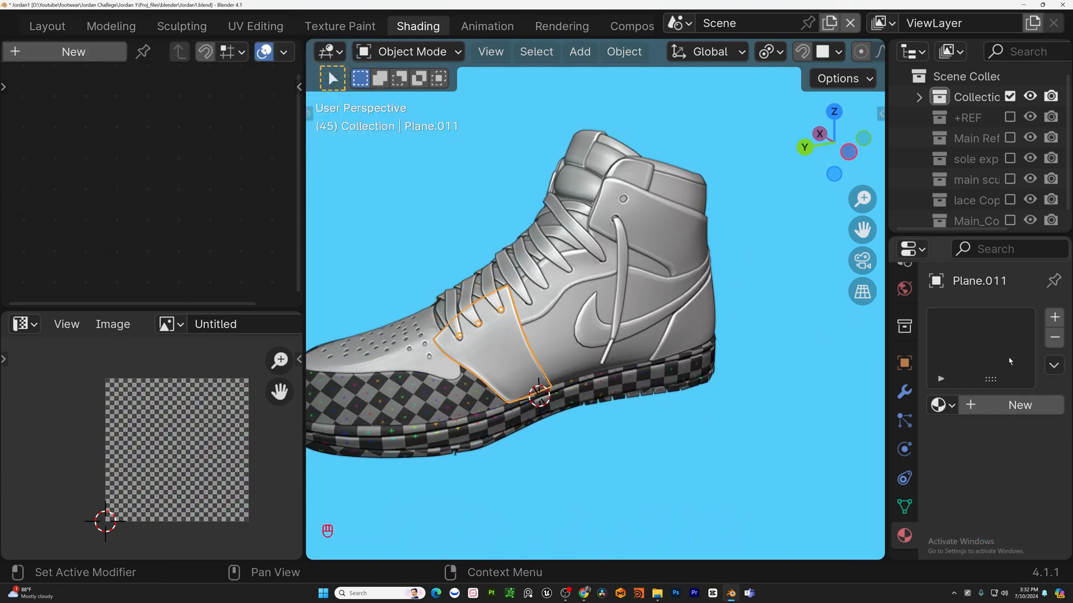
{"action": "left_click_drag", "start_coordinate": [553, 430], "coordinate": [732, 357]}
{"action": "scroll", "coordinate": [721, 353], "scroll_direction": "up", "scroll_amount": 1}
{"action": "middle_click_drag", "start_coordinate": [603, 357], "coordinate": [631, 363]}
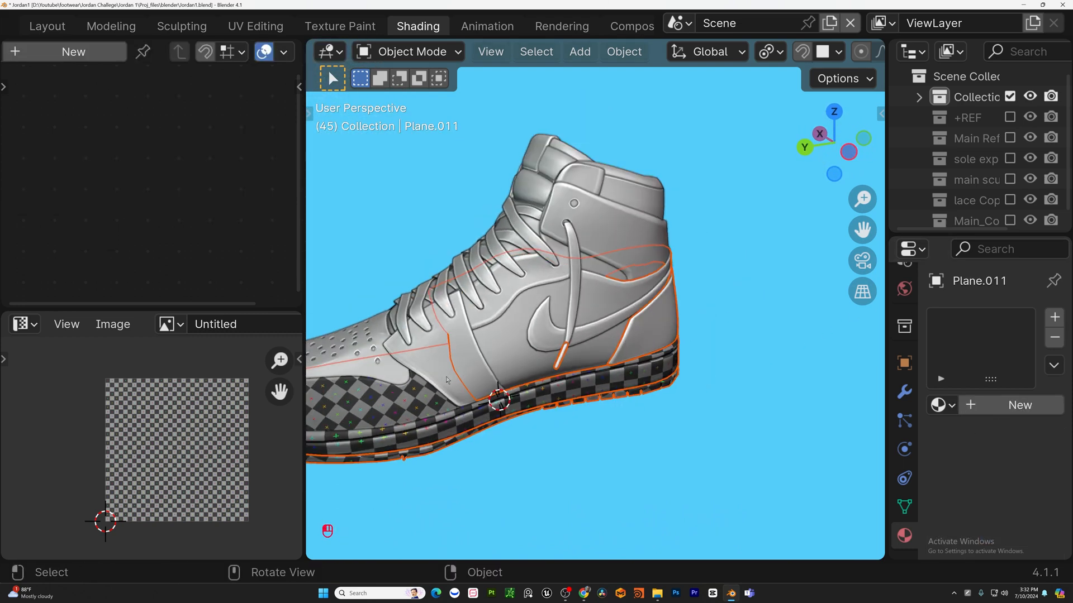
{"action": "left_click", "coordinate": [570, 404], "text": "shift"}
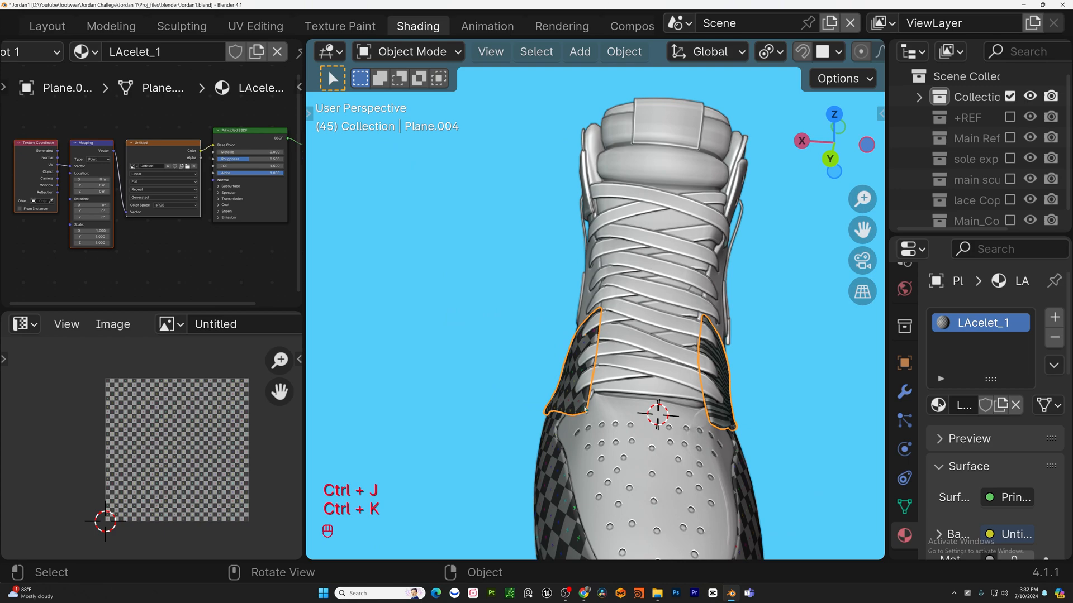
{"action": "middle_click_drag", "start_coordinate": [586, 409], "coordinate": [543, 445]}
{"action": "key", "text": "Tab"}
{"action": "key", "text": "Tab"}
{"action": "key", "text": "Tab"}
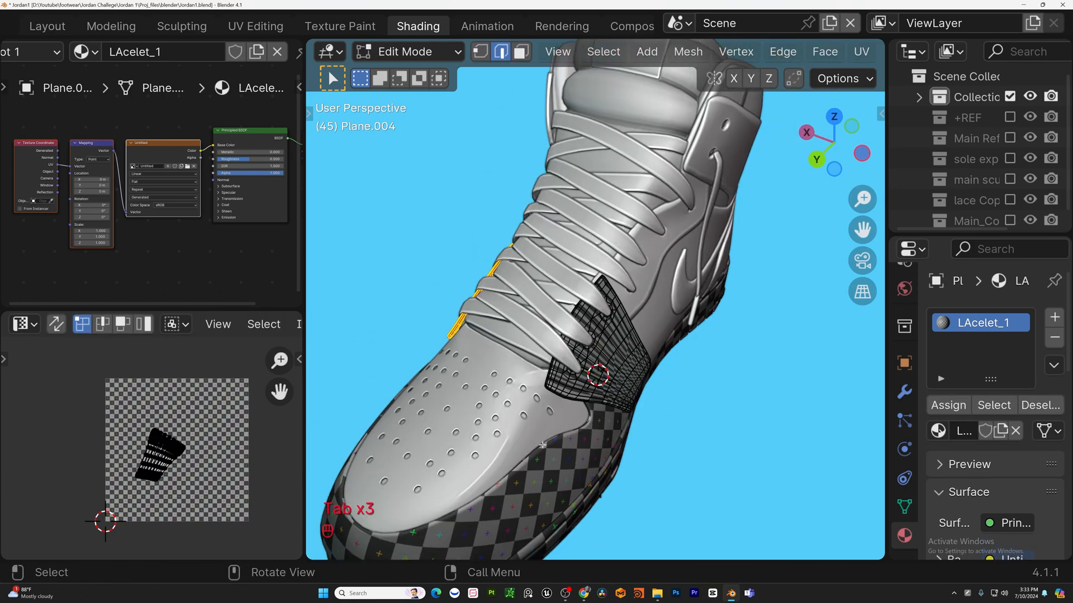
{"action": "left_click_drag", "start_coordinate": [726, 288], "coordinate": [554, 486]}
{"action": "key", "text": "ctrl+KP_3"}
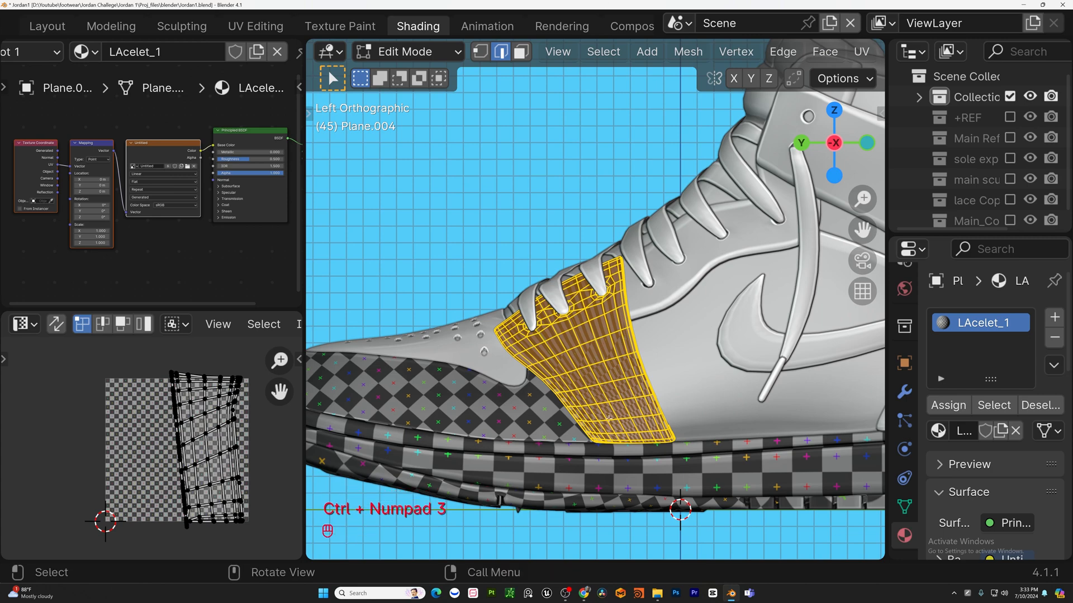
{"action": "key", "text": "u"}
{"action": "left_click", "coordinate": [606, 440]}
{"action": "key", "text": "Tab"}
Select the side panel piece and give it a new material named Side.
{"action": "middle_click_drag", "start_coordinate": [606, 425], "coordinate": [648, 352]}
{"action": "left_click", "coordinate": [650, 350]}
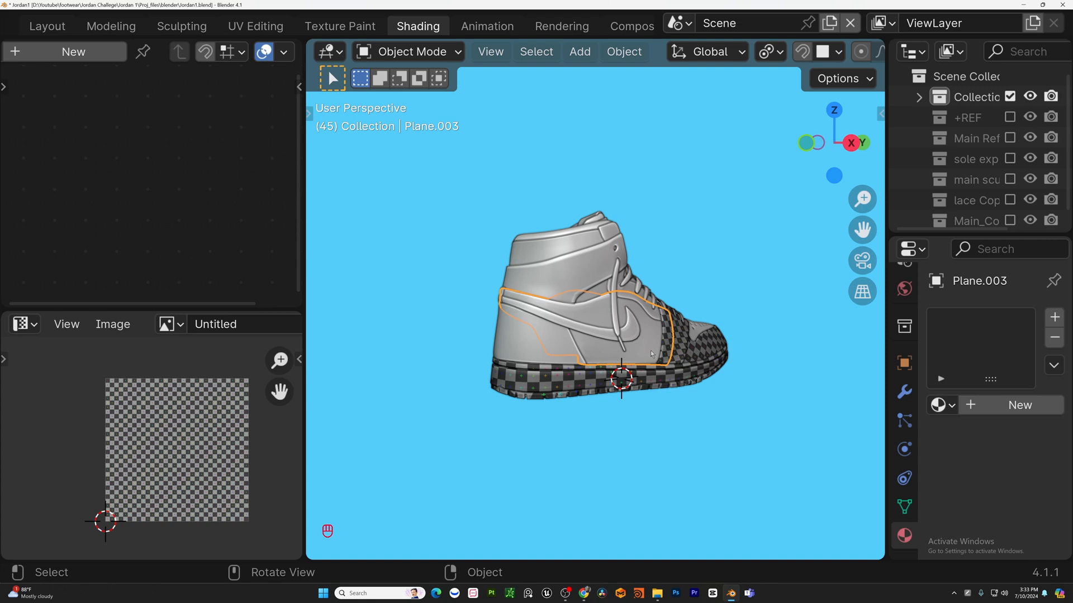
{"action": "scroll", "coordinate": [606, 351], "scroll_direction": "up", "scroll_amount": 2}
{"action": "key", "text": "Tab"}
{"action": "key", "text": "a"}
{"action": "middle_click_drag", "start_coordinate": [650, 350], "coordinate": [607, 333]}
{"action": "key", "text": "Tab"}
{"action": "left_click", "coordinate": [942, 405]}
{"action": "left_click", "coordinate": [756, 193]}
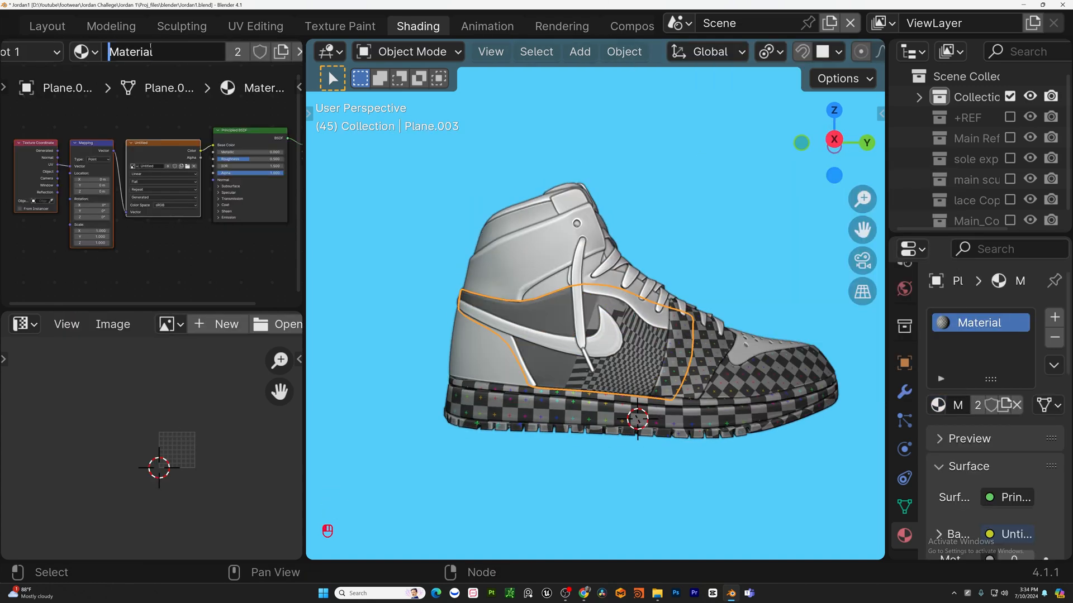
Unwrap all faces of the side panel in Edit Mode.
{"action": "key", "text": "Tab"}
{"action": "key", "text": "u"}
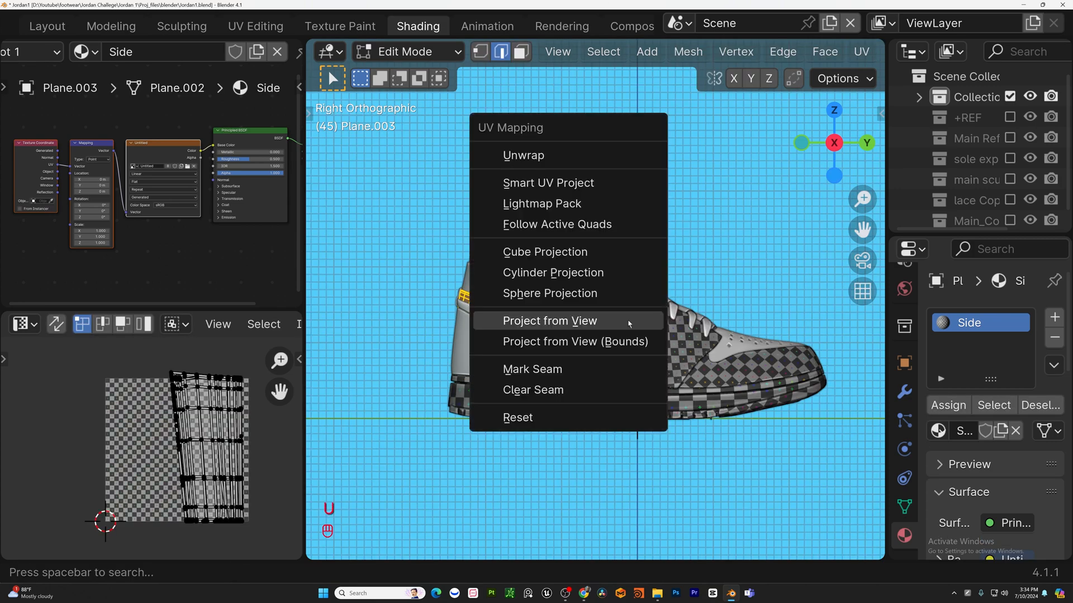
{"action": "left_click", "coordinate": [516, 156]}
Isolate the side panel and mark a selected edge on it as a seam.
{"action": "key", "text": "KP_Divide"}
{"action": "left_click", "coordinate": [606, 208], "text": "alt"}
{"action": "scroll", "coordinate": [643, 245], "scroll_direction": "down", "scroll_amount": 3}
{"action": "middle_click_drag", "start_coordinate": [610, 254], "coordinate": [583, 243]}
{"action": "scroll", "coordinate": [583, 243], "scroll_direction": "down", "scroll_amount": 3}
{"action": "left_click", "coordinate": [567, 243], "text": "alt+shift"}
{"action": "key", "text": "u"}
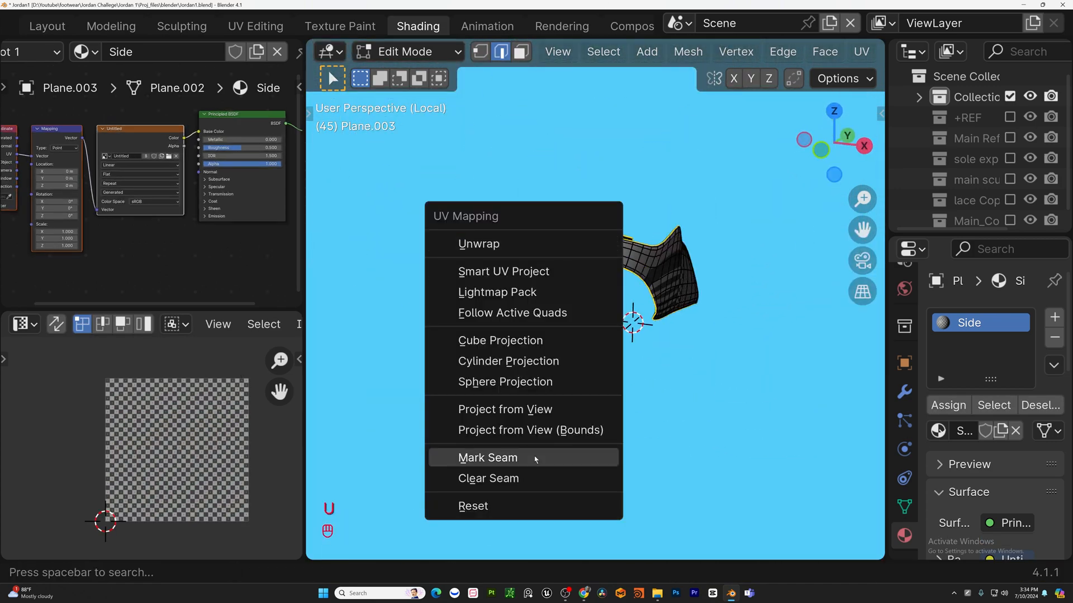
{"action": "left_click", "coordinate": [534, 460]}
Select all of the side panel, unwrap it again, and leave Edit Mode.
{"action": "middle_click_drag", "start_coordinate": [737, 291], "coordinate": [620, 284]}
{"action": "key", "text": "a"}
{"action": "key", "text": "u"}
{"action": "left_click", "coordinate": [648, 63]}
{"action": "key", "text": "Tab"}
Leave local view, select the heel piece, and unwrap all its faces.
{"action": "middle_click_drag", "start_coordinate": [698, 303], "coordinate": [610, 366]}
{"action": "key", "text": "KP_Divide"}
{"action": "left_click", "coordinate": [475, 311]}
{"action": "key", "text": "Tab"}
{"action": "key", "text": "a"}
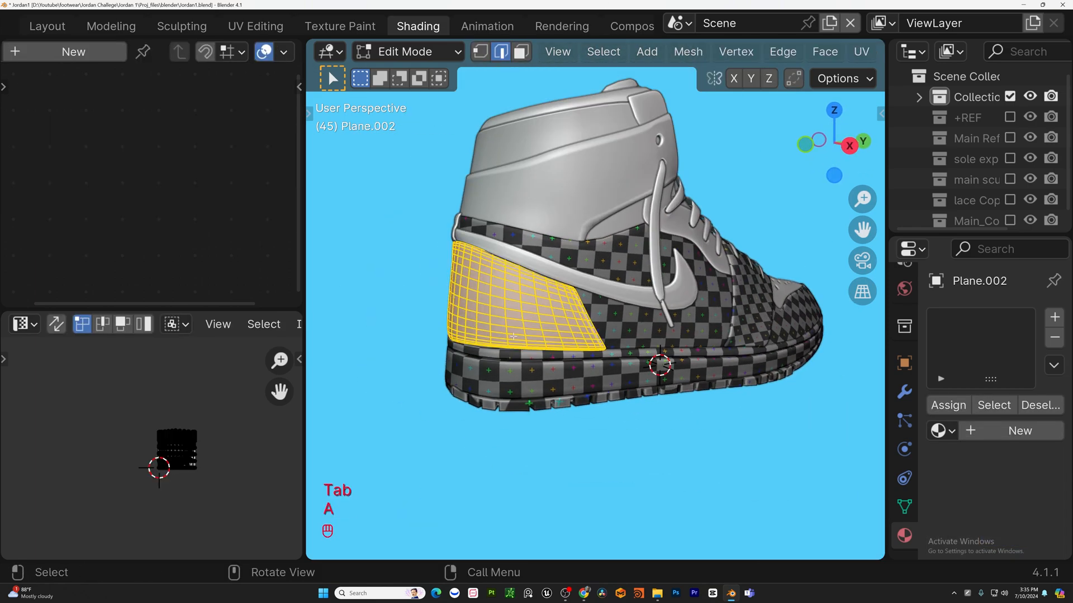
{"action": "key", "text": "u"}
{"action": "left_click", "coordinate": [475, 311]}
Isolate the heel and mark an edge loop along its border as a seam.
{"action": "key", "text": "KP_Divide"}
{"action": "middle_click_drag", "start_coordinate": [709, 400], "coordinate": [711, 299]}
{"action": "scroll", "coordinate": [711, 299], "scroll_direction": "up", "scroll_amount": 4}
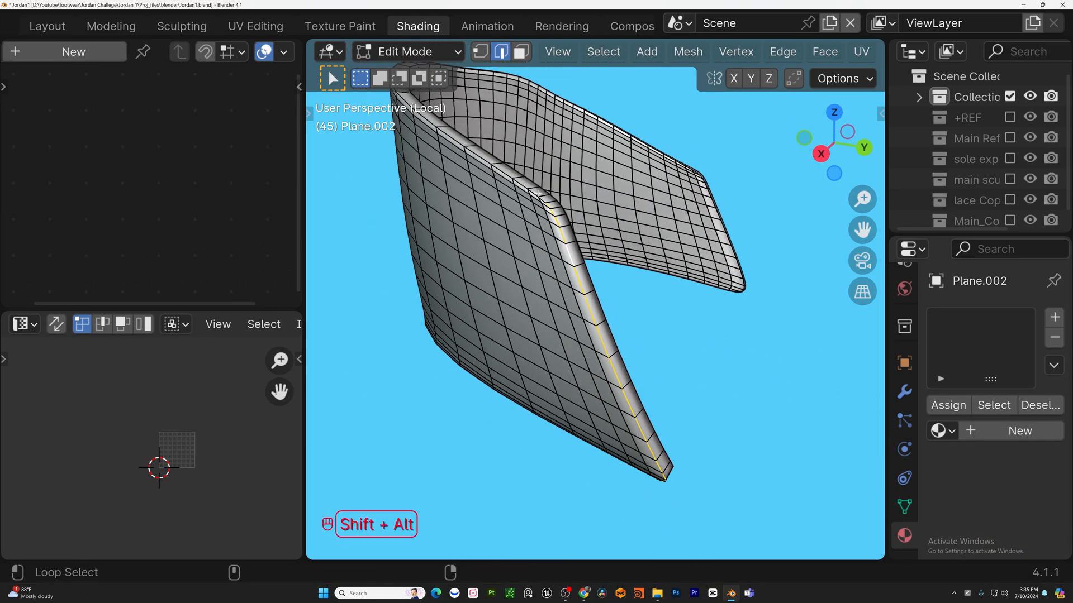
{"action": "left_click", "coordinate": [601, 306], "text": "alt+shift"}
{"action": "middle_click_drag", "start_coordinate": [609, 306], "coordinate": [620, 218]}
{"action": "scroll", "coordinate": [623, 224], "scroll_direction": "down", "scroll_amount": 6}
{"action": "middle_click_drag", "start_coordinate": [709, 224], "coordinate": [782, 241]}
{"action": "scroll", "coordinate": [616, 271], "scroll_direction": "up", "scroll_amount": 2}
{"action": "key", "text": "u"}
{"action": "left_click", "coordinate": [588, 471]}
Select all of the heel and unwrap it again.
{"action": "key", "text": "s"}
{"action": "right_click", "coordinate": [766, 242]}
{"action": "key", "text": "a"}
{"action": "key", "text": "u"}
{"action": "left_click", "coordinate": [609, 61]}
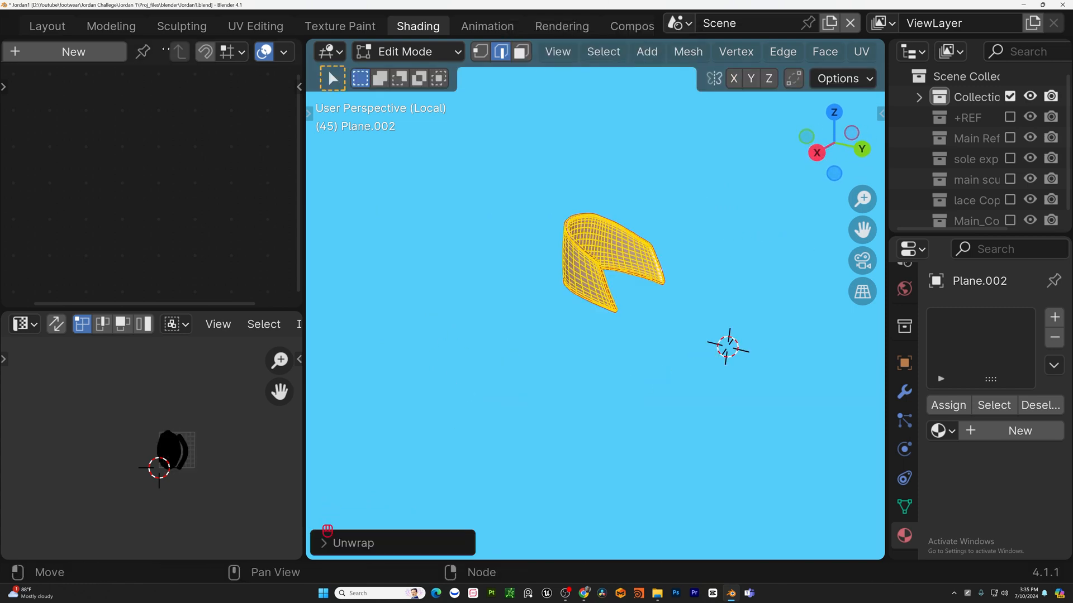
Add a new material to the heel and name it Heel.
{"action": "left_click", "coordinate": [96, 52]}
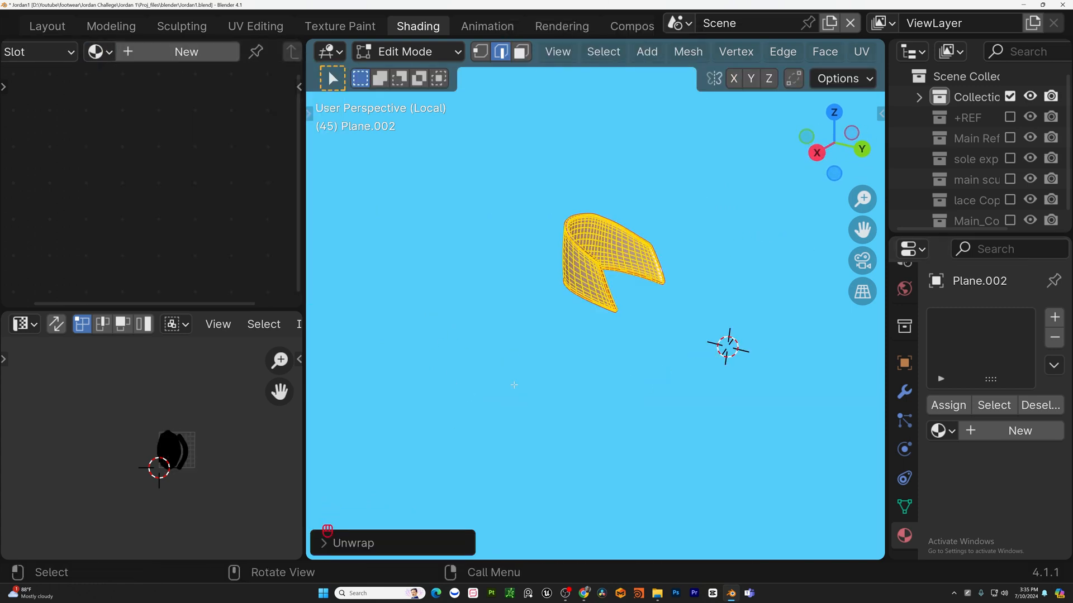
{"action": "key", "text": "Tab"}
{"action": "left_click", "coordinate": [942, 430]}
{"action": "left_click", "coordinate": [743, 194]}
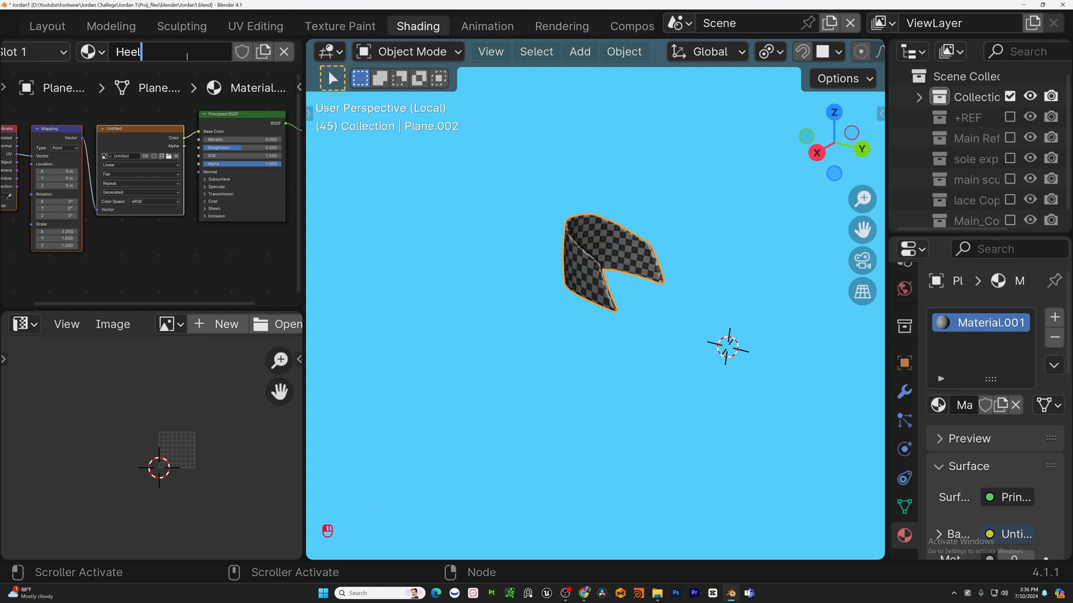
Select and isolate the toe box, then assign it the Toe_1 material.
{"action": "key", "text": "KP_3"}
{"action": "key", "text": "KP_Divide"}
{"action": "middle_click_drag", "start_coordinate": [632, 287], "coordinate": [639, 285]}
{"action": "left_click", "coordinate": [728, 259]}
{"action": "middle_click_drag", "start_coordinate": [475, 341], "coordinate": [620, 335]}
{"action": "middle_click_drag", "start_coordinate": [805, 347], "coordinate": [715, 347], "text": "shift"}
{"action": "middle_click_drag", "start_coordinate": [716, 347], "coordinate": [616, 438]}
{"action": "key", "text": "KP_Divide"}
{"action": "key", "text": "Tab"}
{"action": "scroll", "coordinate": [619, 368], "scroll_direction": "down", "scroll_amount": 3}
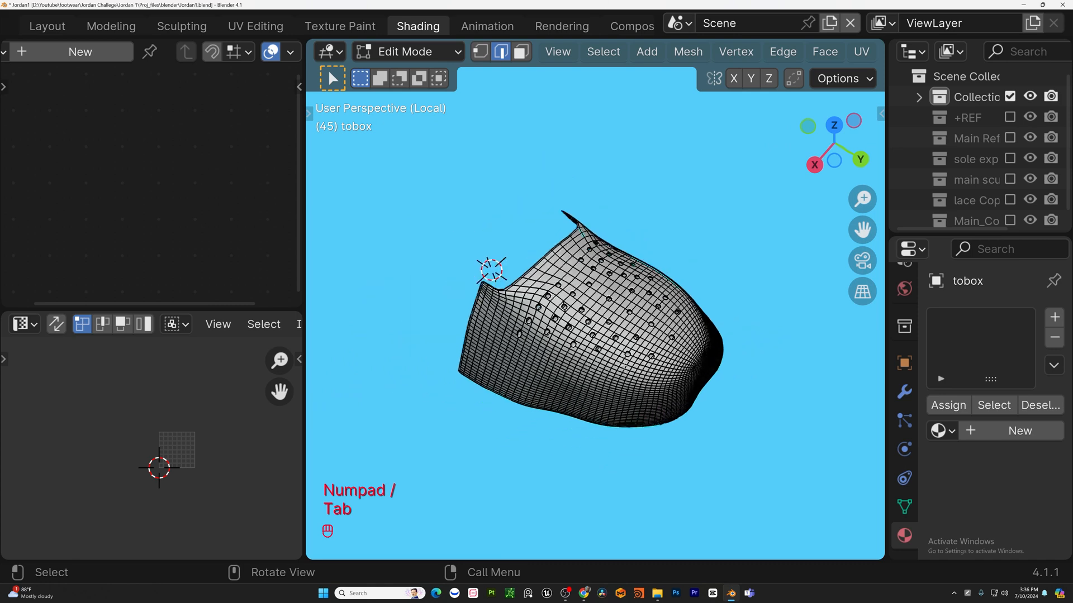
{"action": "key", "text": "z"}
{"action": "middle_click_drag", "start_coordinate": [726, 292], "coordinate": [665, 321]}
{"action": "key", "text": "z"}
{"action": "key", "text": "Tab"}
{"action": "left_click", "coordinate": [943, 405]}
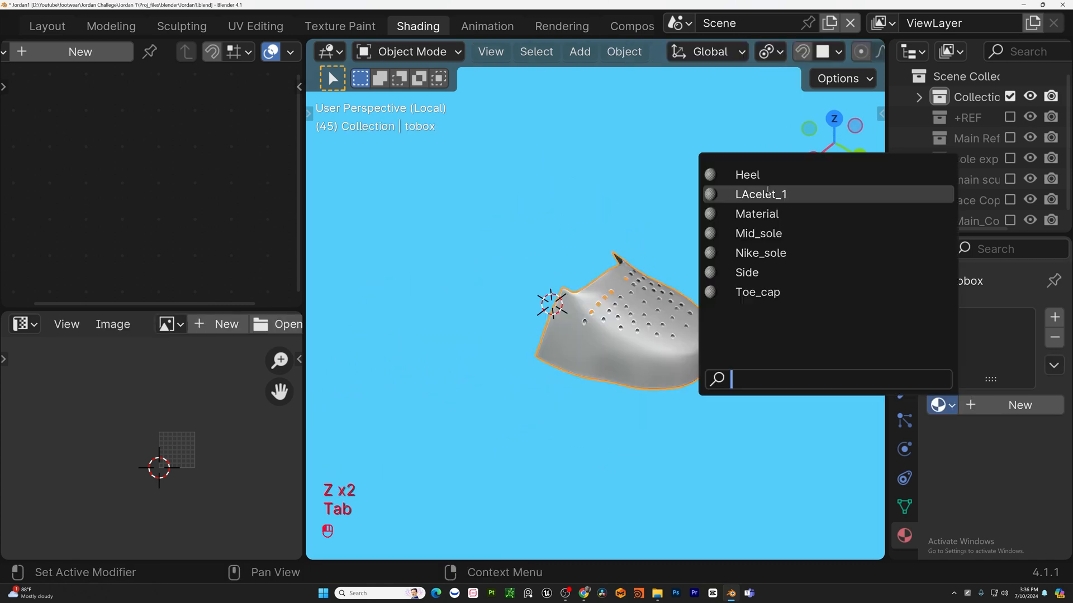
{"action": "left_click", "coordinate": [772, 218]}
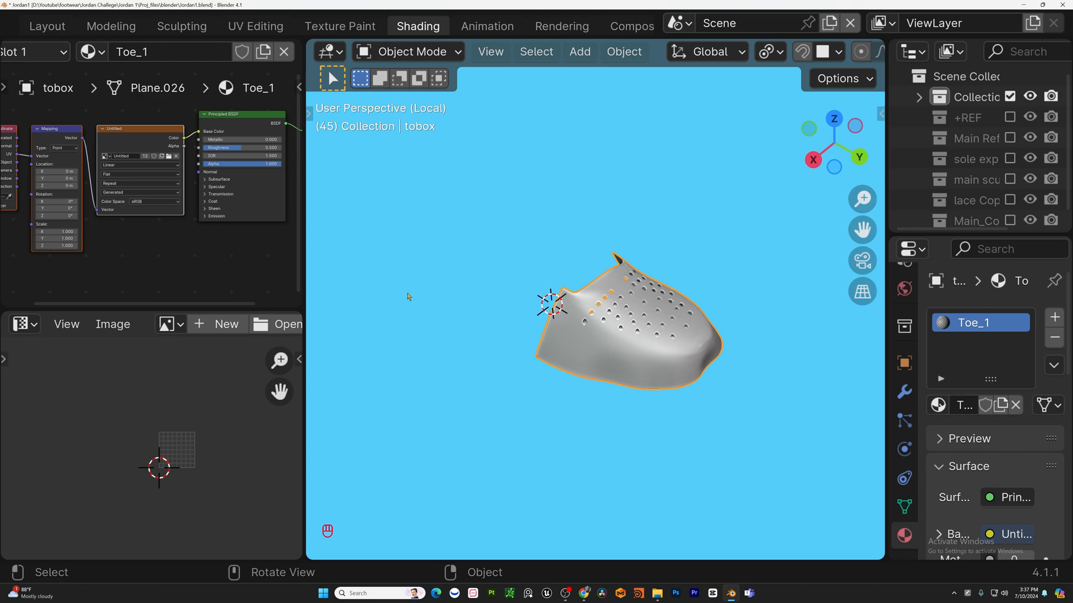
Select all of the toe box in Edit Mode and unwrap it.
{"action": "key", "text": "Tab"}
{"action": "key", "text": "a"}
{"action": "middle_click_drag", "start_coordinate": [408, 297], "coordinate": [678, 344]}
{"action": "key", "text": "u"}
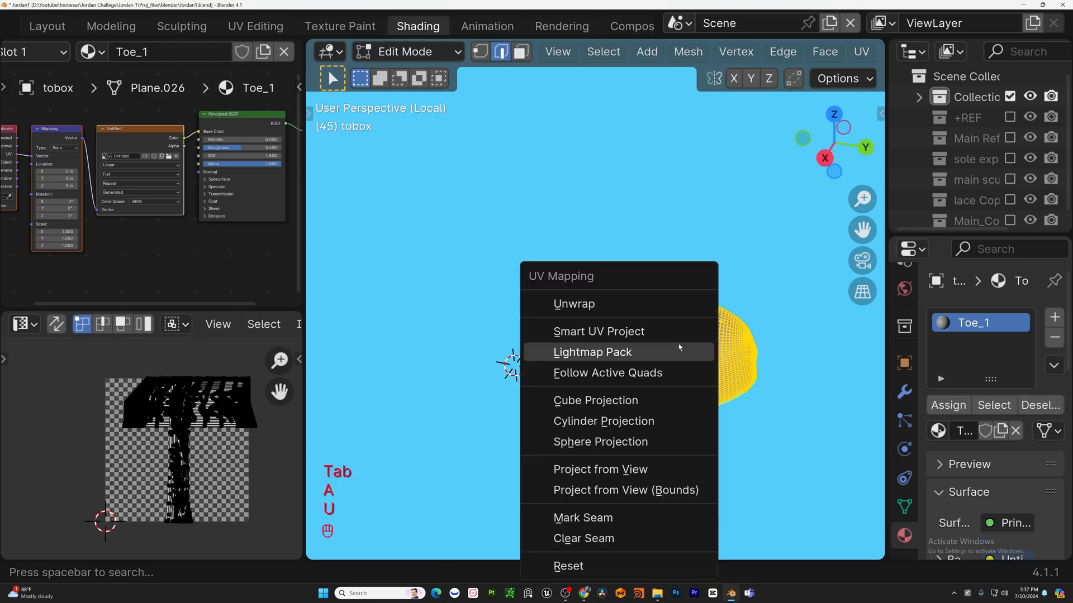
{"action": "left_click", "coordinate": [564, 306]}
Project the toe box's UVs from the view and switch to material preview shading.
{"action": "key", "text": "Tab"}
{"action": "key", "text": "Tab"}
{"action": "middle_click_drag", "start_coordinate": [564, 307], "coordinate": [586, 293]}
{"action": "scroll", "coordinate": [648, 301], "scroll_direction": "up", "scroll_amount": 2}
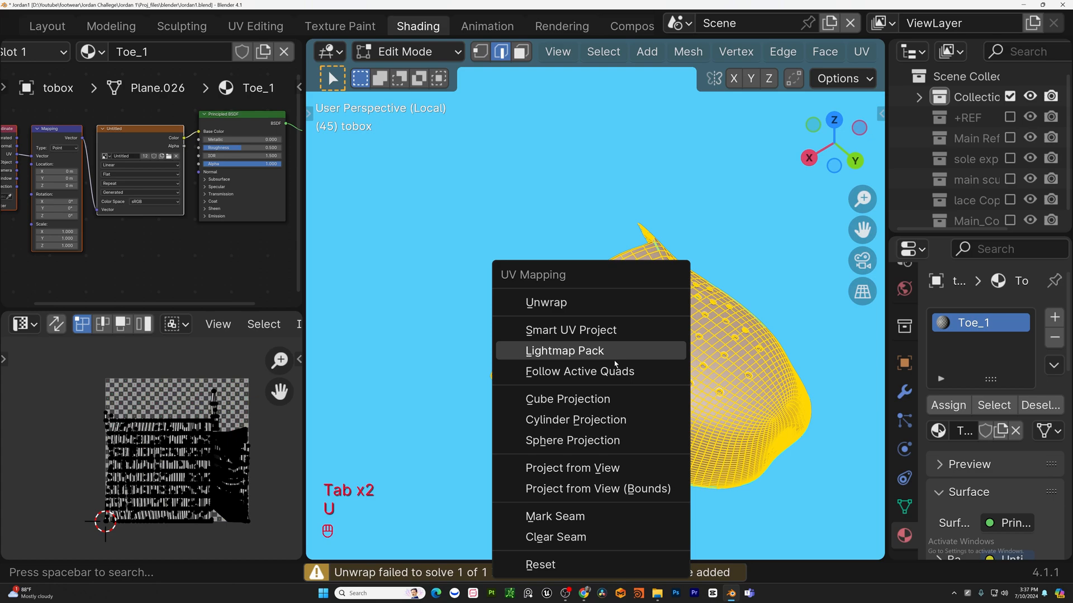
{"action": "left_click", "coordinate": [563, 470]}
{"action": "key", "text": "Tab"}
{"action": "left_click", "coordinate": [827, 51]}
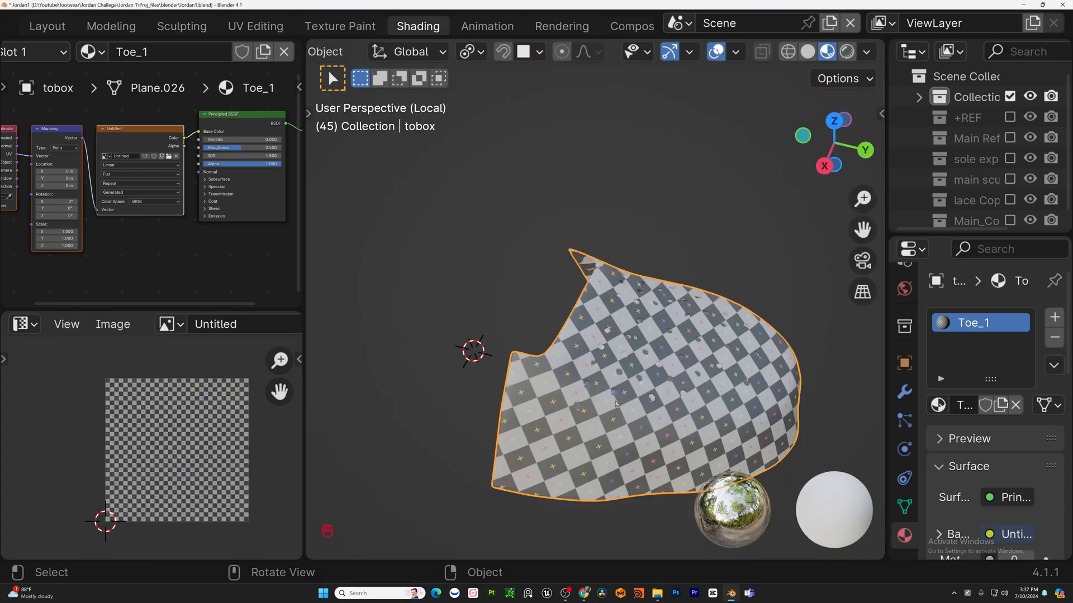
Select an edge loop along the toe box's rim and mark it as a seam.
{"action": "middle_click_drag", "start_coordinate": [643, 268], "coordinate": [625, 310]}
{"action": "key", "text": "Tab"}
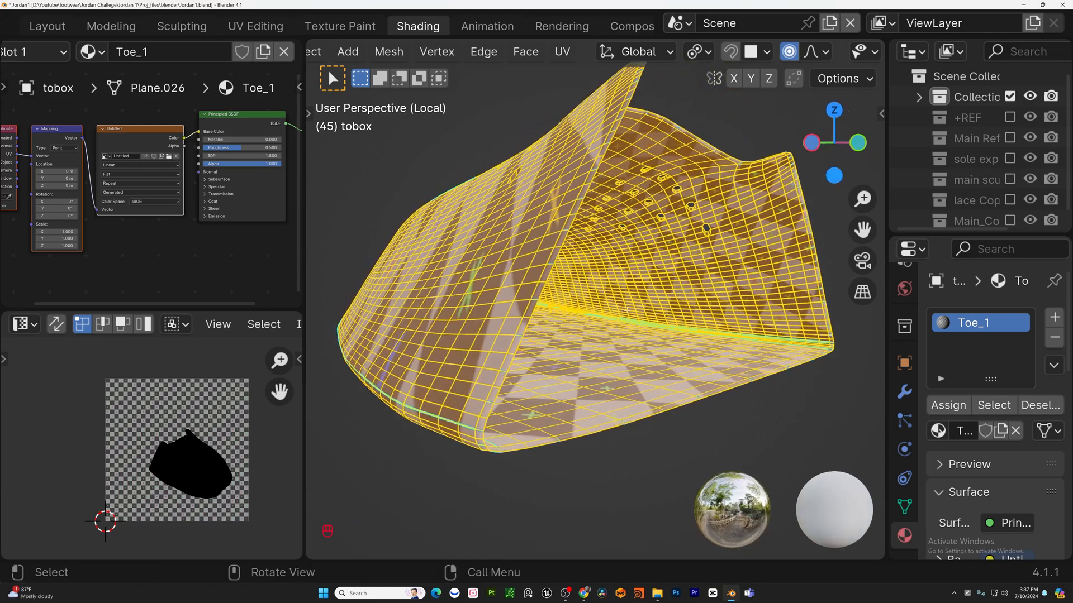
{"action": "left_click", "coordinate": [576, 203]}
{"action": "middle_click_drag", "start_coordinate": [576, 204], "coordinate": [763, 229]}
{"action": "scroll", "coordinate": [522, 279], "scroll_direction": "up", "scroll_amount": 1}
{"action": "scroll", "coordinate": [523, 282], "scroll_direction": "down", "scroll_amount": 5}
{"action": "middle_click_drag", "start_coordinate": [616, 358], "coordinate": [621, 305]}
{"action": "scroll", "coordinate": [621, 305], "scroll_direction": "down", "scroll_amount": 5}
{"action": "middle_click_drag", "start_coordinate": [670, 268], "coordinate": [566, 187]}
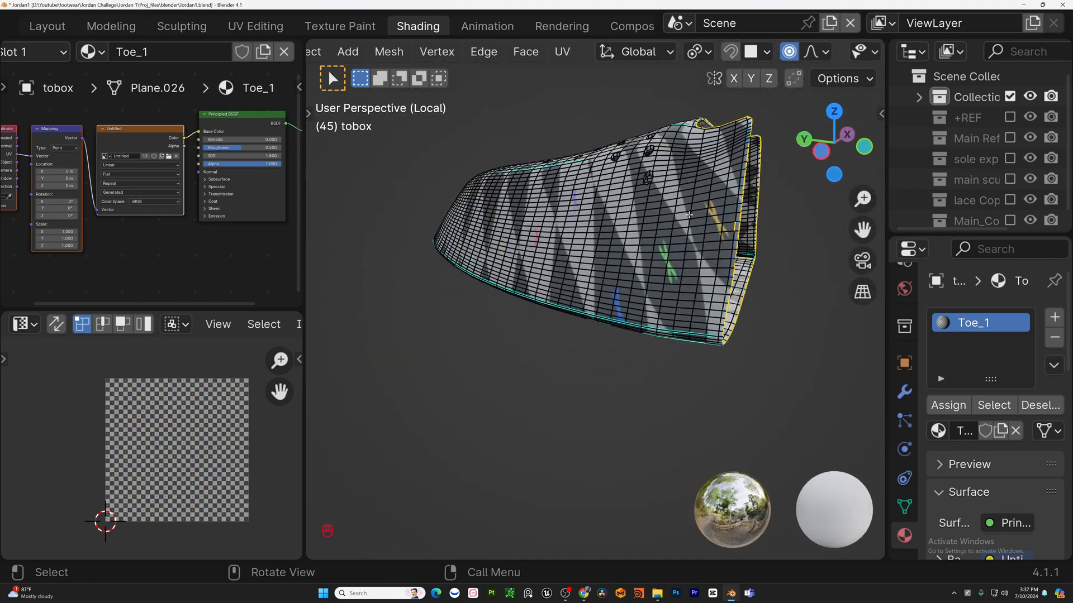
{"action": "key", "text": "u"}
{"action": "key", "text": "Escape"}
{"action": "key", "text": "u"}
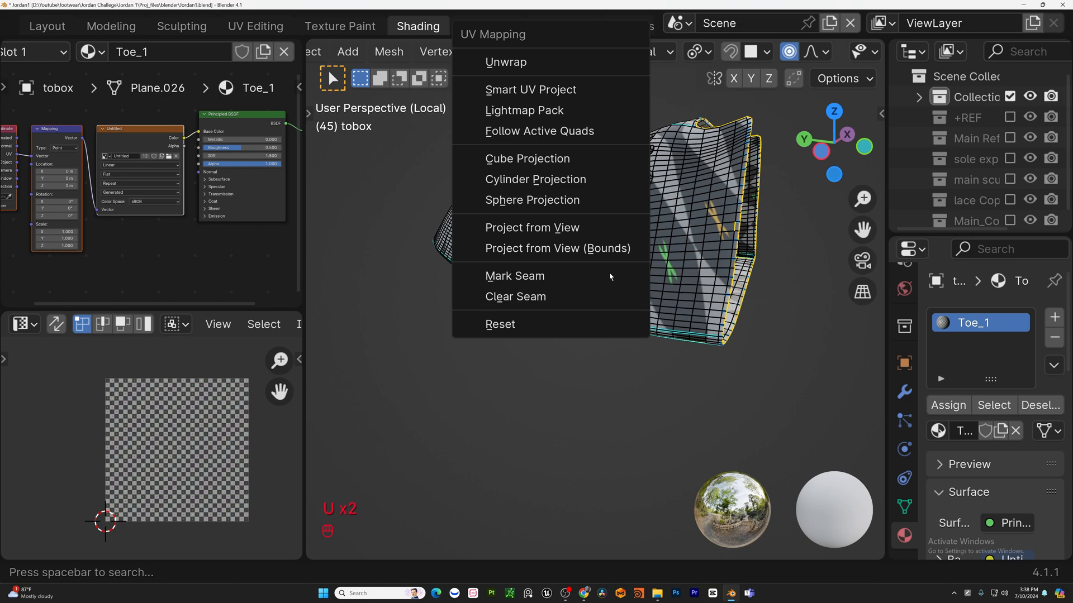
{"action": "left_click", "coordinate": [552, 281]}
Select all of the toe box and unwrap it again.
{"action": "key", "text": "a"}
{"action": "key", "text": "u"}
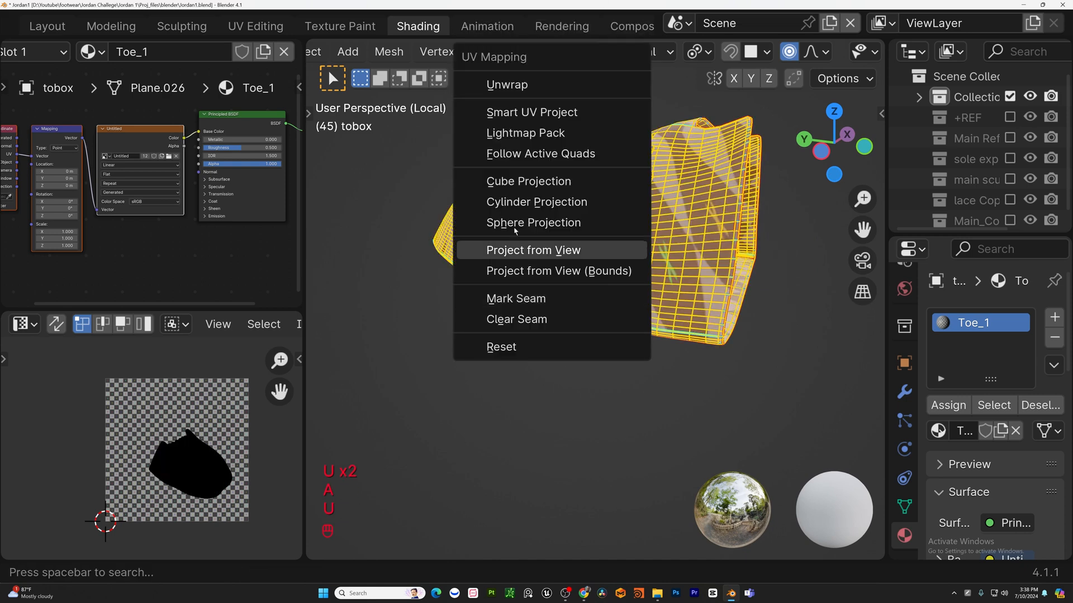
{"action": "left_click", "coordinate": [539, 83]}
{"action": "middle_click_drag", "start_coordinate": [692, 206], "coordinate": [792, 249]}
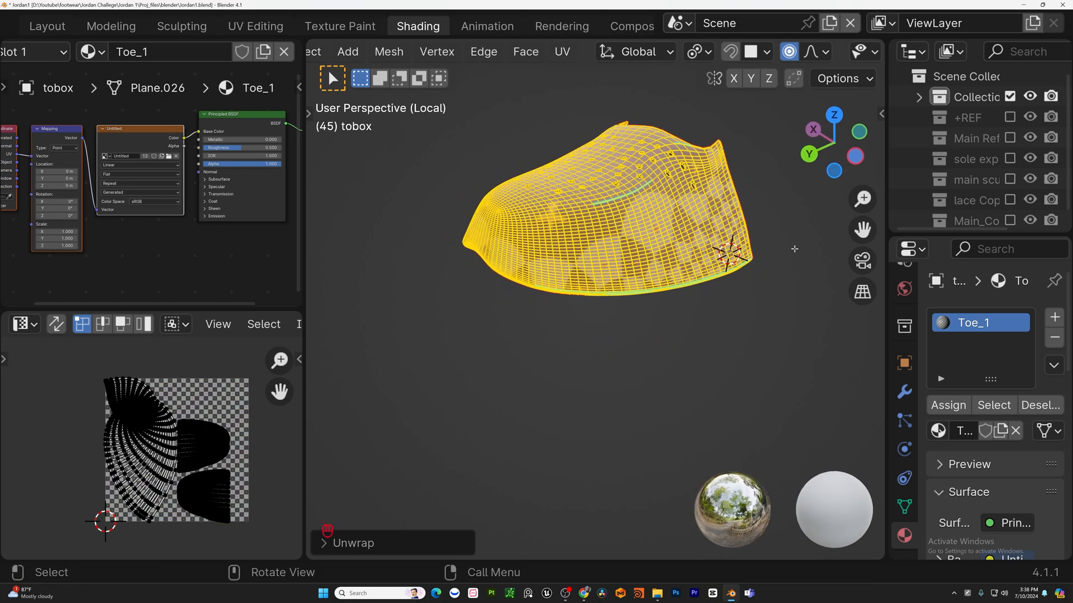
{"action": "key", "text": "Tab"}
{"action": "middle_click_drag", "start_coordinate": [698, 252], "coordinate": [764, 271]}
{"action": "key", "text": "Tab"}
Select a line of edges down the toe box's centre and mark it as a seam.
{"action": "key", "text": "alt+a"}
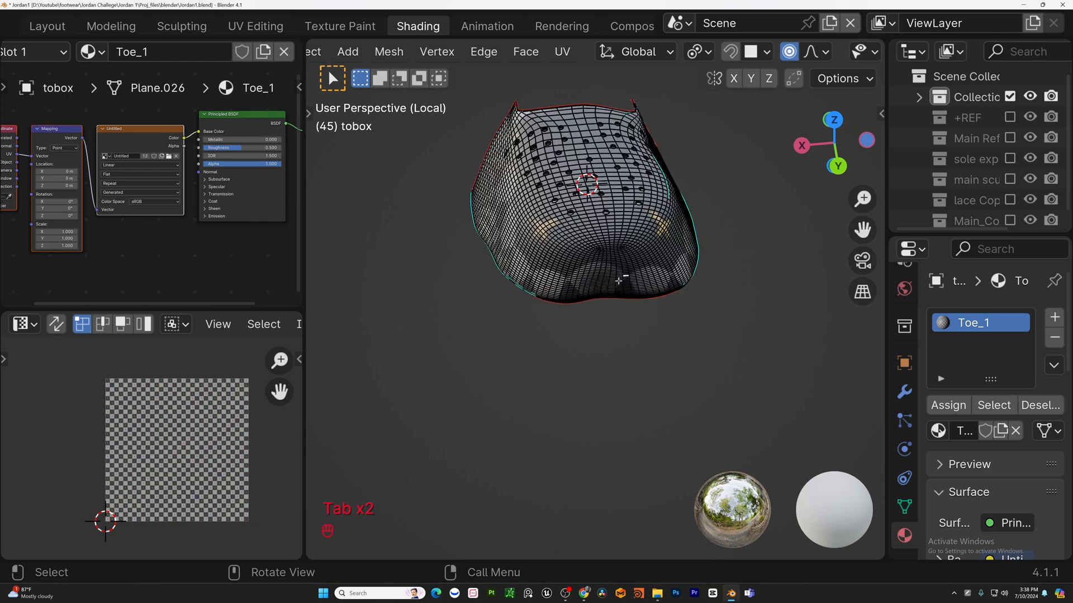
{"action": "scroll", "coordinate": [602, 306], "scroll_direction": "up", "scroll_amount": 3}
{"action": "left_click", "coordinate": [606, 268], "text": "alt"}
{"action": "middle_click_drag", "start_coordinate": [602, 215], "coordinate": [612, 291], "text": "shift"}
{"action": "scroll", "coordinate": [611, 282], "scroll_direction": "up", "scroll_amount": 5}
{"action": "left_click", "coordinate": [567, 189], "text": "ctrl"}
{"action": "middle_click_drag", "start_coordinate": [575, 220], "coordinate": [613, 358], "text": "shift"}
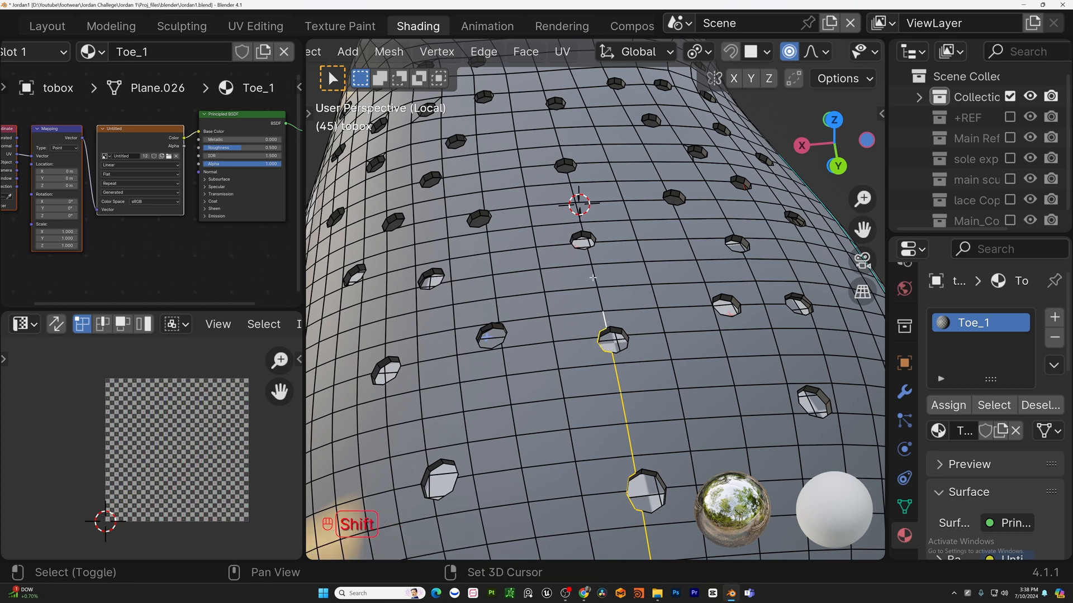
{"action": "left_click", "coordinate": [574, 262], "text": "shift"}
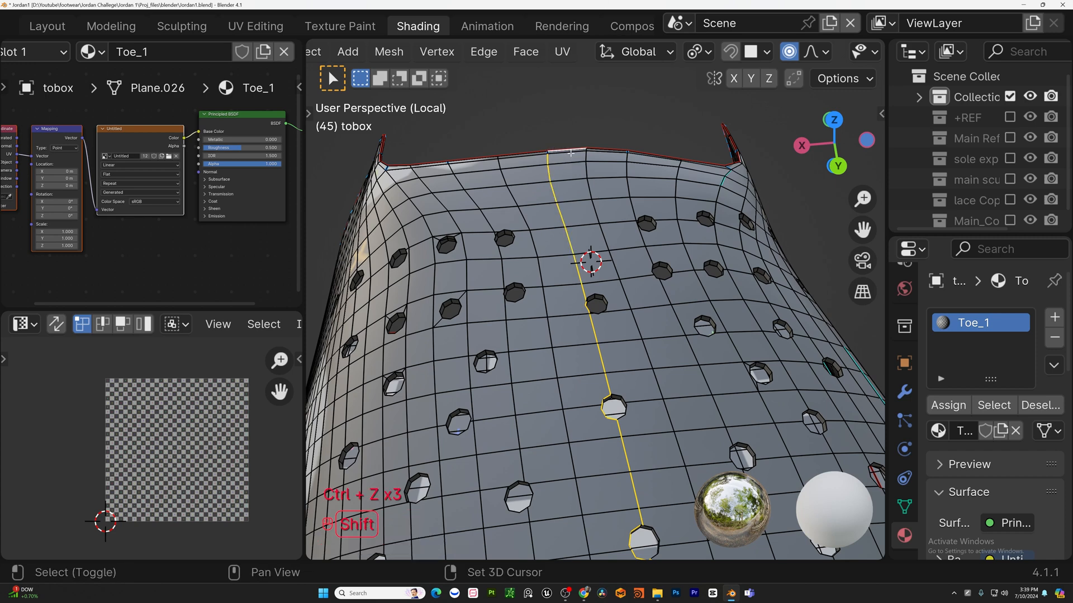
{"action": "key", "text": "u"}
{"action": "left_click", "coordinate": [556, 382]}
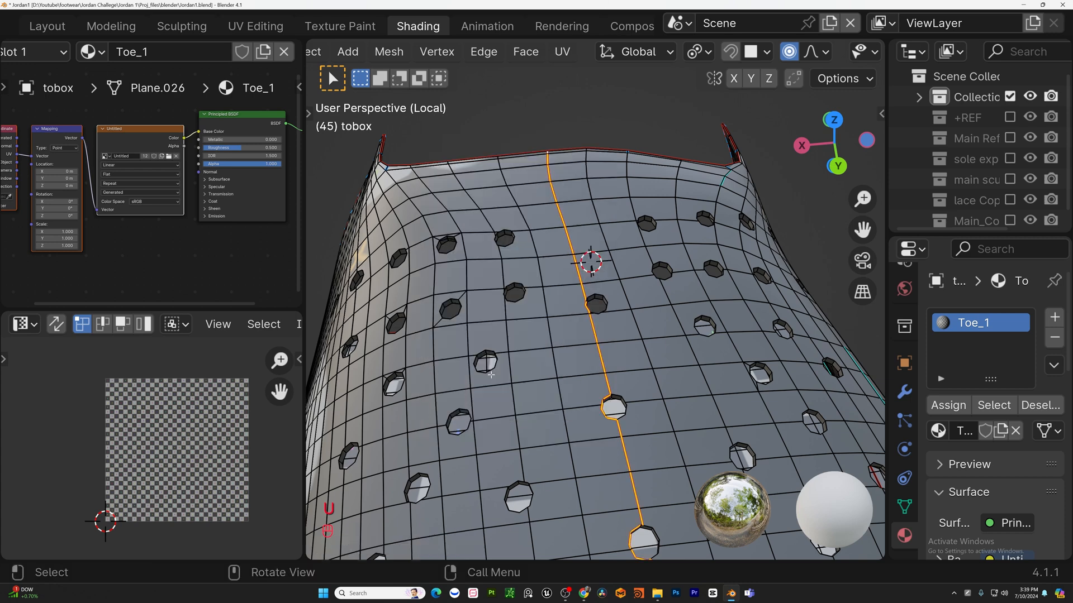
Unwrap the whole toe box again with the centre seam.
{"action": "scroll", "coordinate": [585, 284], "scroll_direction": "down", "scroll_amount": 5}
{"action": "key", "text": "a"}
{"action": "key", "text": "u"}
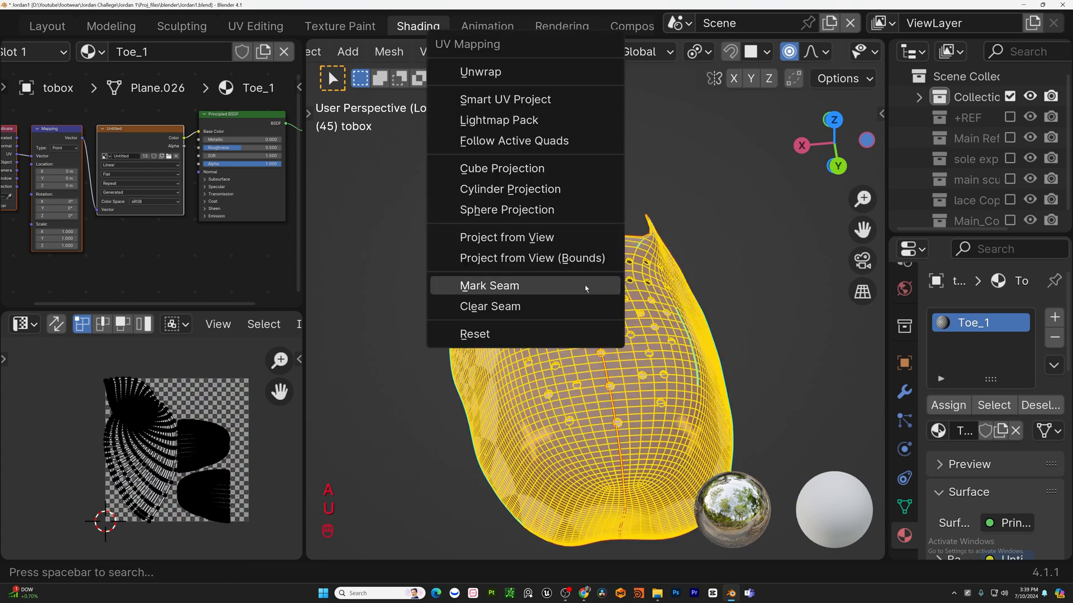
{"action": "left_click", "coordinate": [535, 73]}
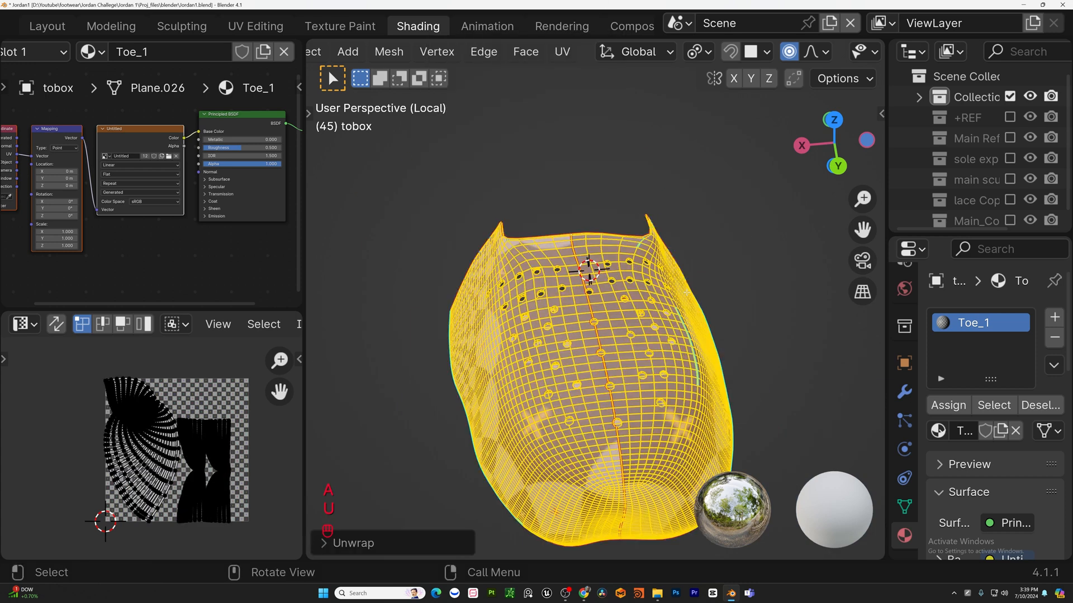
Inspect the toe box's checker pattern on the shoe from several angles.
{"action": "key", "text": "Tab"}
{"action": "scroll", "coordinate": [615, 291], "scroll_direction": "down", "scroll_amount": 5}
{"action": "middle_click_drag", "start_coordinate": [617, 274], "coordinate": [648, 296]}
{"action": "key", "text": "Tab"}
{"action": "scroll", "coordinate": [647, 295], "scroll_direction": "up", "scroll_amount": 4}
{"action": "scroll", "coordinate": [647, 295], "scroll_direction": "up", "scroll_amount": 4}
{"action": "scroll", "coordinate": [647, 296], "scroll_direction": "down", "scroll_amount": 3}
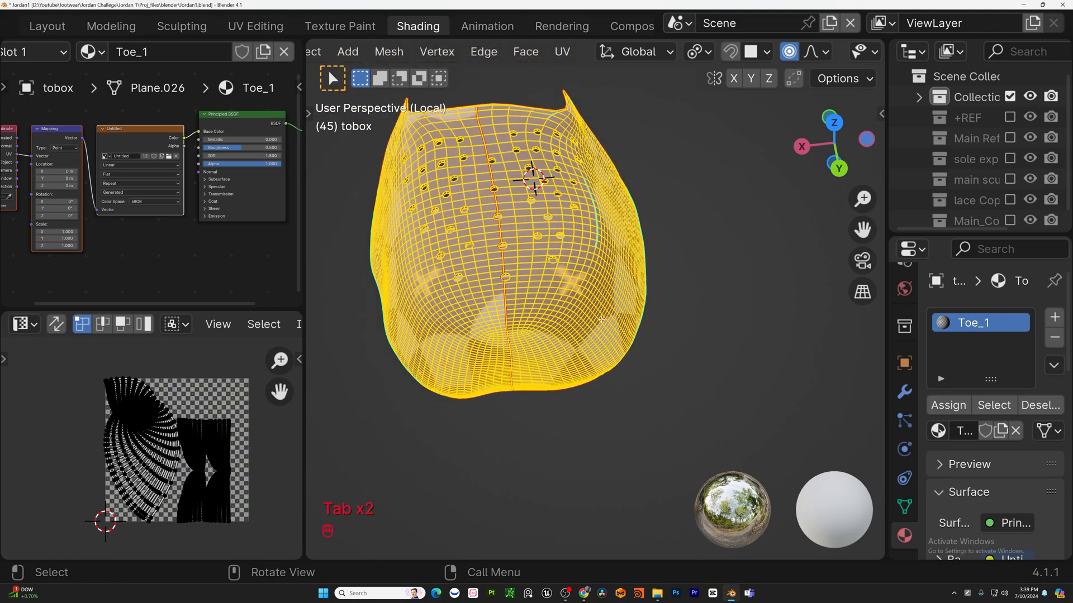
{"action": "middle_click_drag", "start_coordinate": [584, 263], "coordinate": [614, 346]}
{"action": "key", "text": "KP_Divide"}
{"action": "key", "text": "Tab"}
{"action": "key", "text": "Tab"}
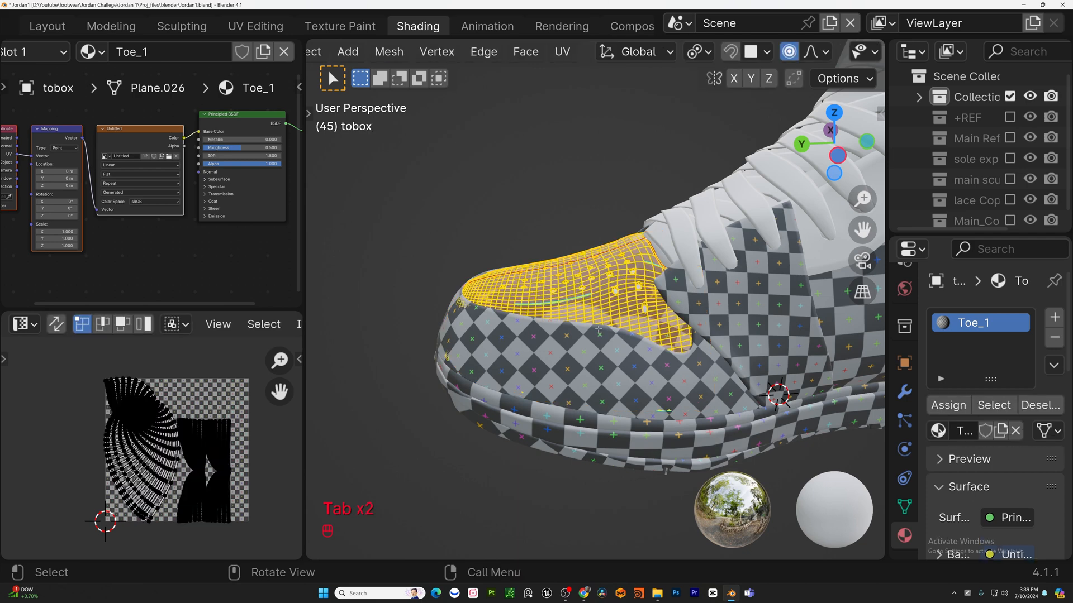
{"action": "middle_click_drag", "start_coordinate": [550, 313], "coordinate": [726, 400]}
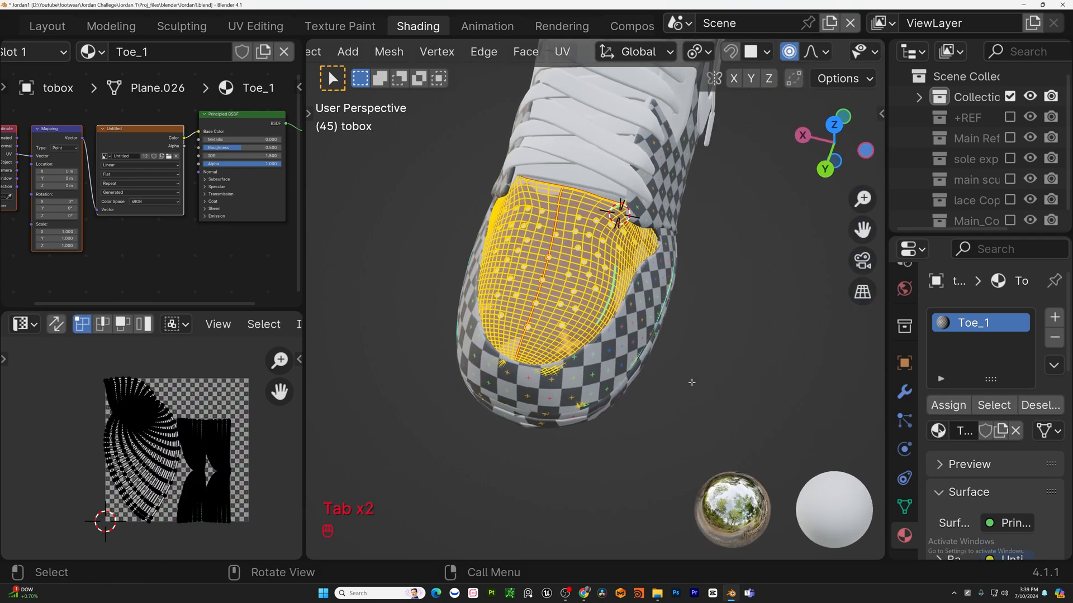
Unwrap the selected toe box with Smart UV Project at a 66° angle limit.
{"action": "middle_click_drag", "start_coordinate": [416, 266], "coordinate": [456, 305], "text": "shift"}
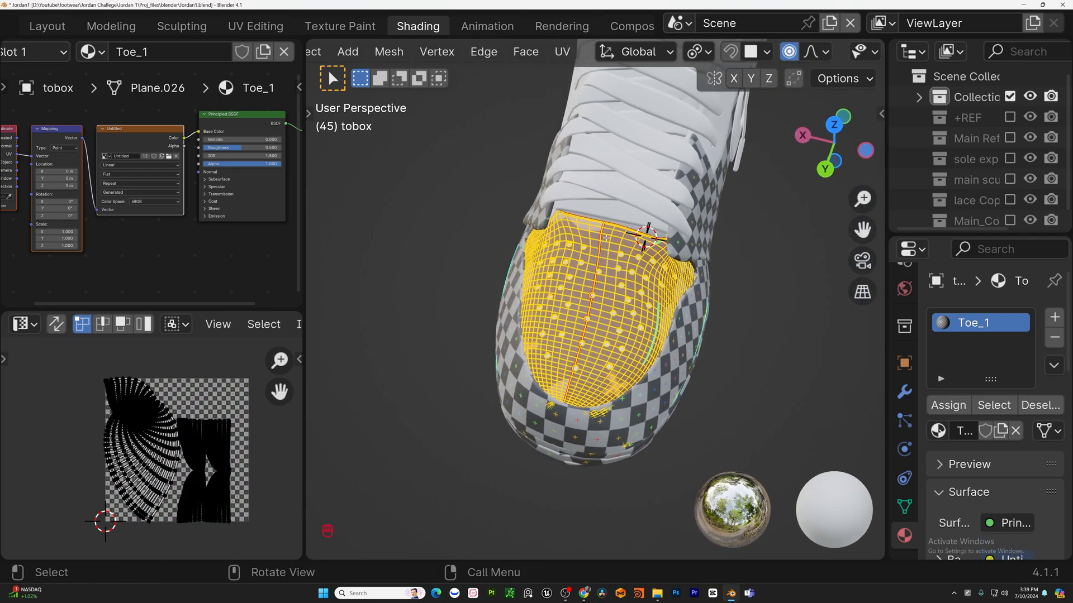
{"action": "key", "text": "u"}
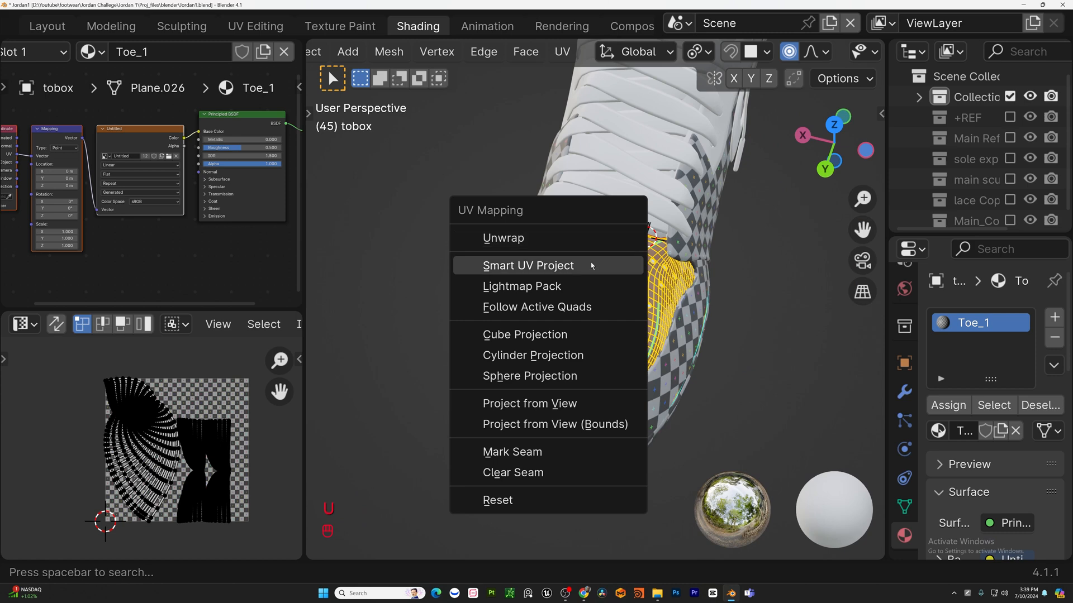
{"action": "left_click", "coordinate": [573, 276]}
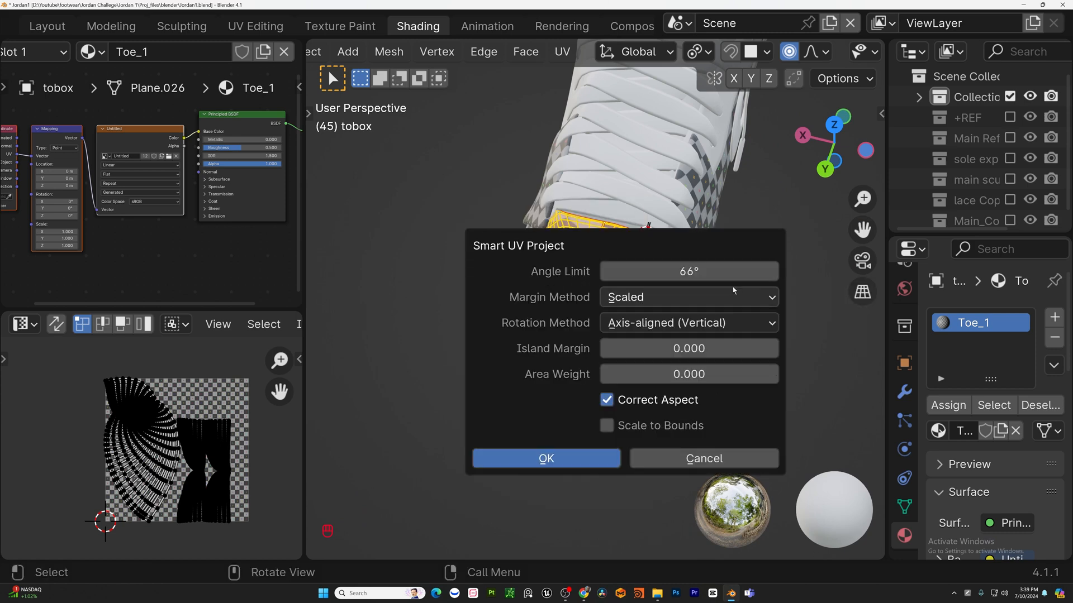
{"action": "left_click", "coordinate": [578, 460]}
Inspect the toe box's checker pattern in isolation from several angles, then return to the full shoe.
{"action": "key", "text": "Tab"}
{"action": "middle_click_drag", "start_coordinate": [578, 391], "coordinate": [673, 335]}
{"action": "scroll", "coordinate": [670, 274], "scroll_direction": "down", "scroll_amount": 4}
{"action": "middle_click_drag", "start_coordinate": [671, 269], "coordinate": [559, 363], "text": "shift"}
{"action": "middle_click_drag", "start_coordinate": [550, 363], "coordinate": [578, 337]}
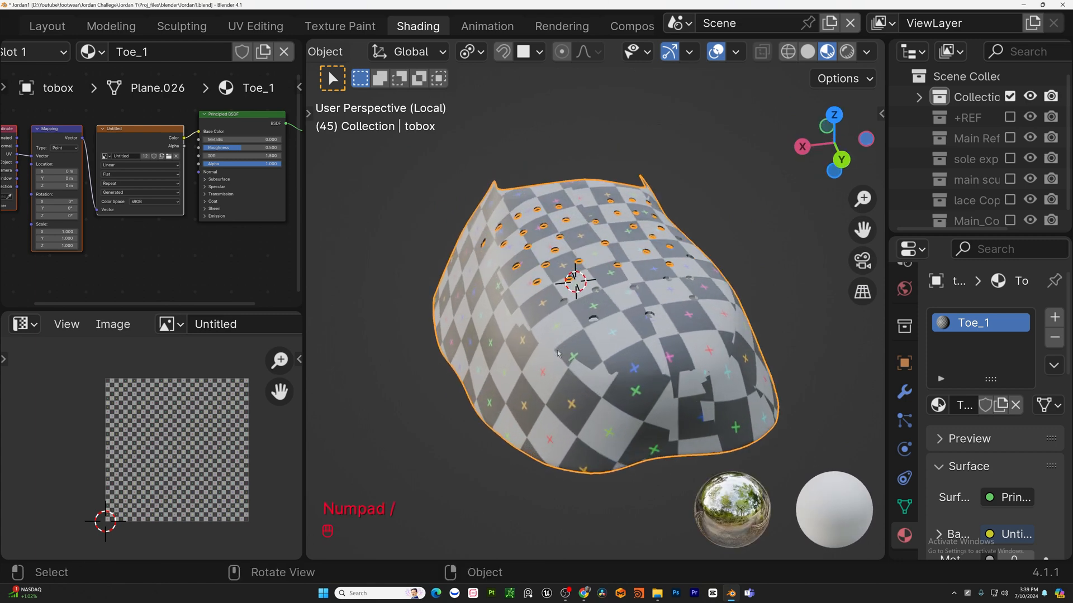
{"action": "scroll", "coordinate": [558, 346], "scroll_direction": "down", "scroll_amount": 3}
{"action": "middle_click_drag", "start_coordinate": [749, 336], "coordinate": [762, 327], "text": "shift"}
{"action": "middle_click_drag", "start_coordinate": [503, 258], "coordinate": [655, 335]}
{"action": "scroll", "coordinate": [491, 314], "scroll_direction": "up", "scroll_amount": 3}
{"action": "scroll", "coordinate": [491, 313], "scroll_direction": "down", "scroll_amount": 2}
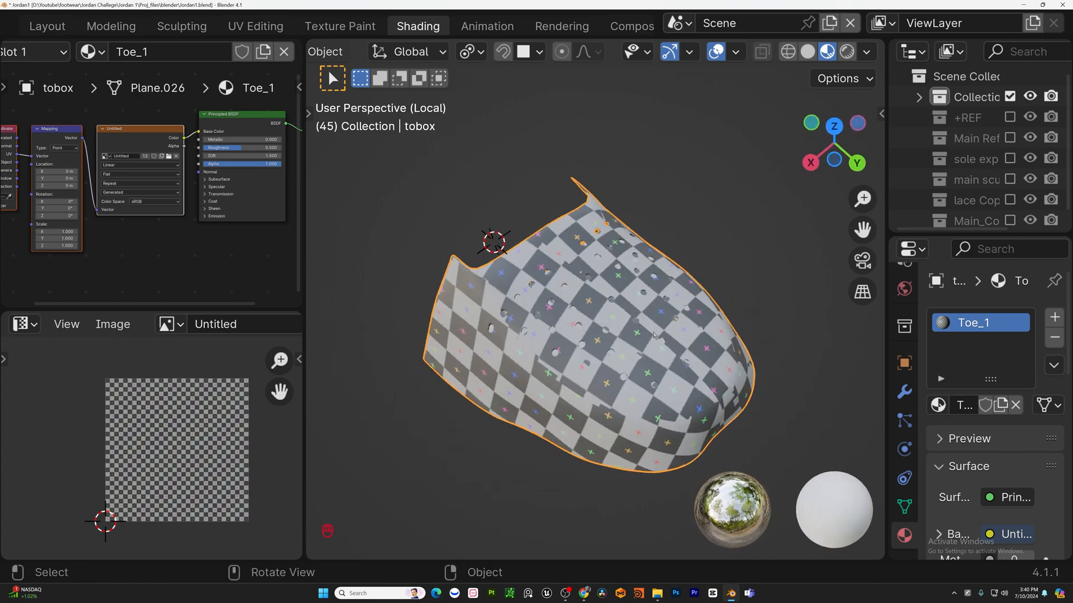
{"action": "key", "text": "KP_Divide"}
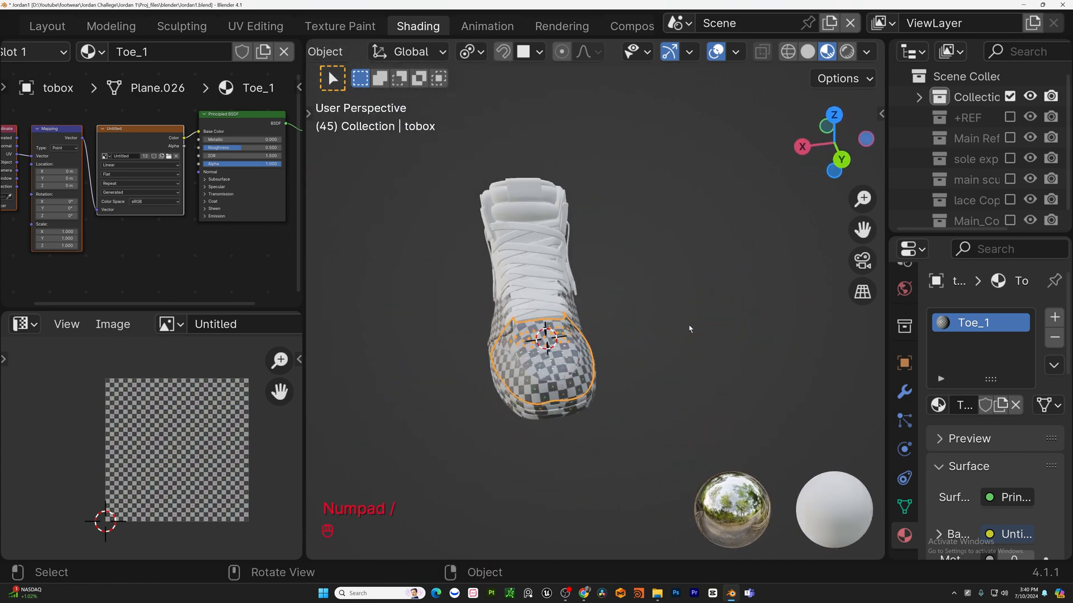
Select and isolate the Nike swoosh, then give it a new material named Nike_check.
{"action": "scroll", "coordinate": [690, 328], "scroll_direction": "up", "scroll_amount": 1}
{"action": "middle_click_drag", "start_coordinate": [492, 363], "coordinate": [604, 333]}
{"action": "left_click", "coordinate": [603, 333]}
{"action": "key", "text": "Tab"}
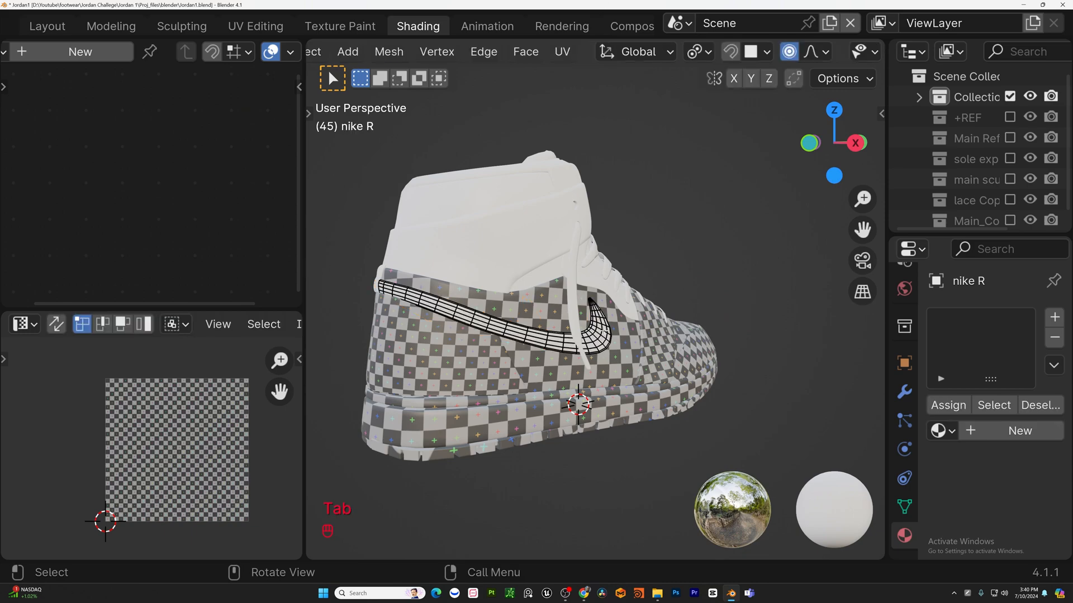
{"action": "key", "text": "KP_Divide"}
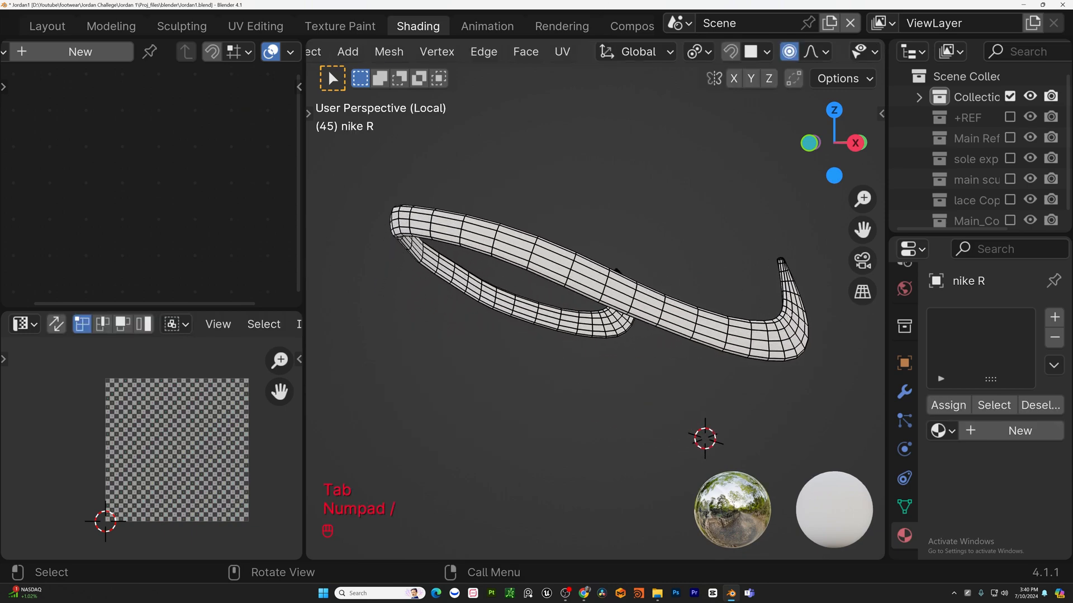
{"action": "middle_click_drag", "start_coordinate": [789, 314], "coordinate": [804, 259]}
{"action": "scroll", "coordinate": [749, 249], "scroll_direction": "up", "scroll_amount": 3}
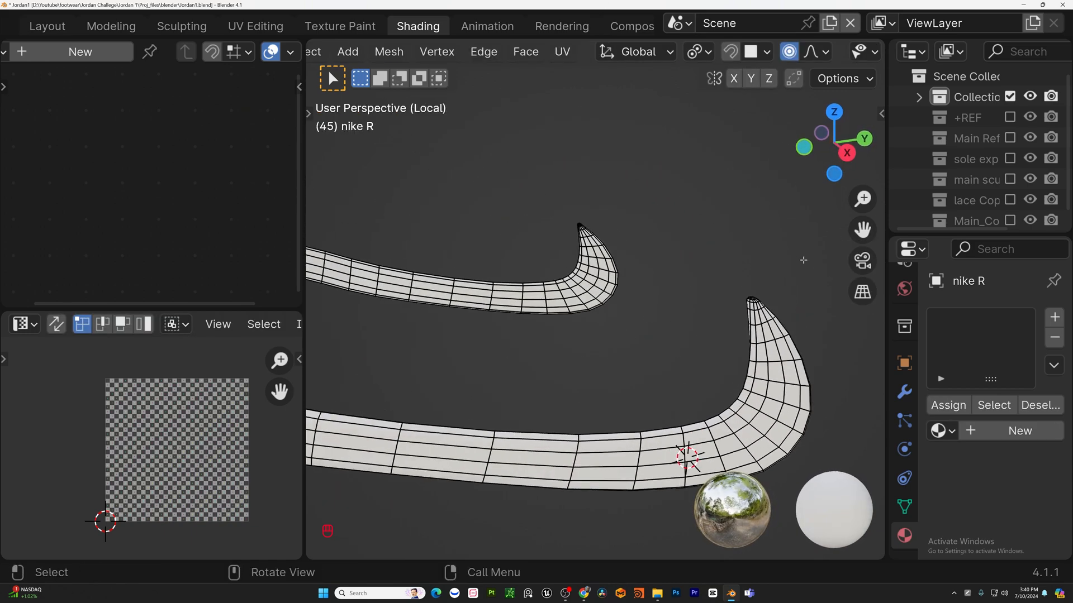
{"action": "key", "text": "z"}
{"action": "scroll", "coordinate": [750, 277], "scroll_direction": "down", "scroll_amount": 3}
{"action": "key", "text": "z"}
{"action": "key", "text": "Tab"}
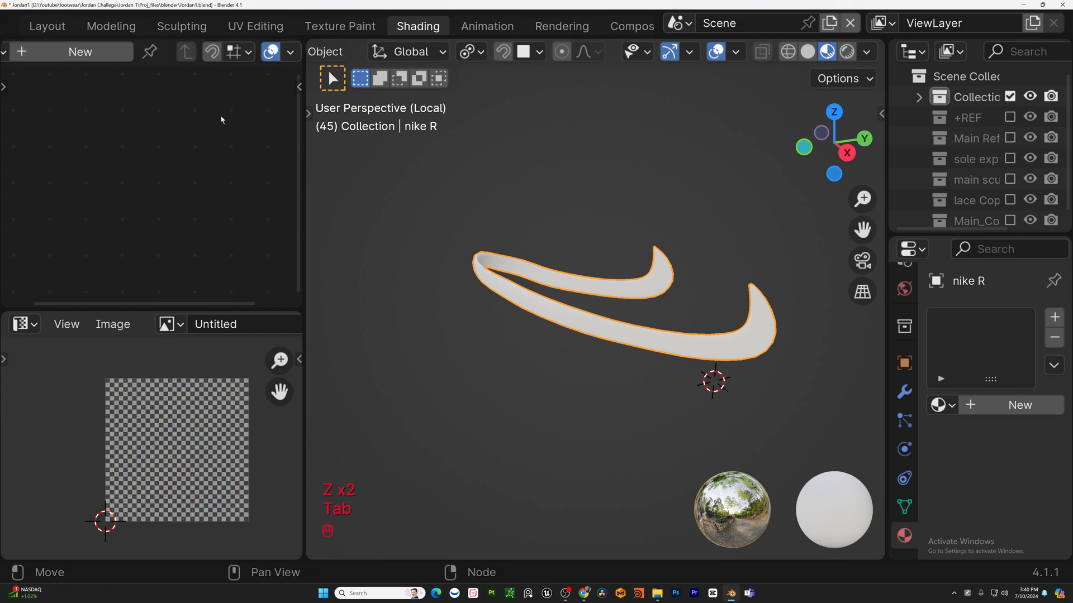
{"action": "left_click", "coordinate": [942, 403]}
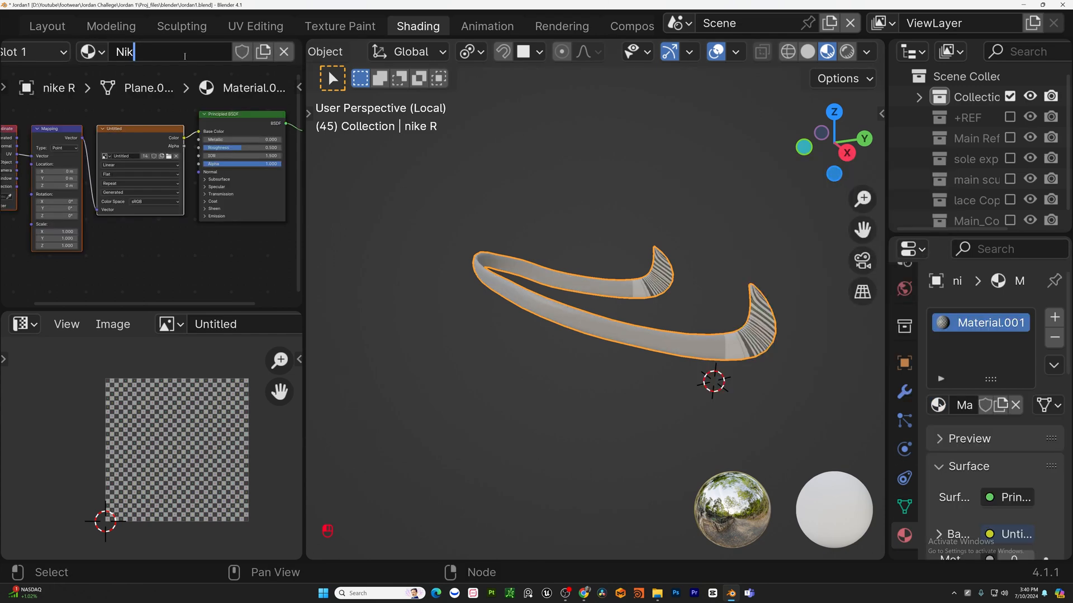
{"action": "type", "text": "k"}
{"action": "key", "text": "Return"}
Select all of the swoosh in edit mode and unwrap it.
{"action": "key", "text": "Tab"}
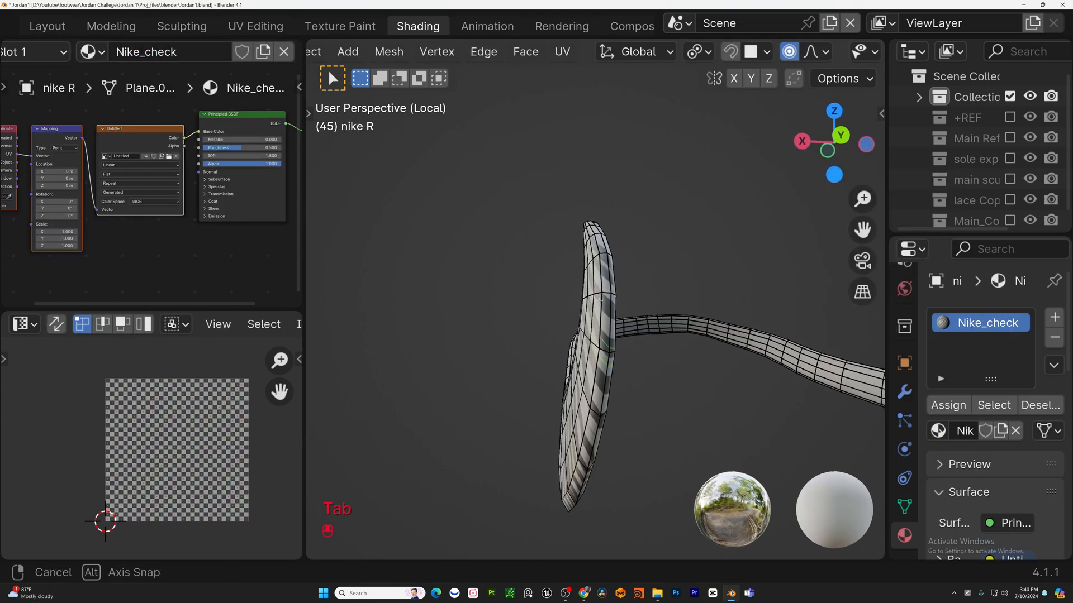
{"action": "left_click", "coordinate": [609, 313], "text": "alt+shift"}
{"action": "middle_click_drag", "start_coordinate": [610, 313], "coordinate": [559, 302]}
{"action": "key", "text": "ctrl+e"}
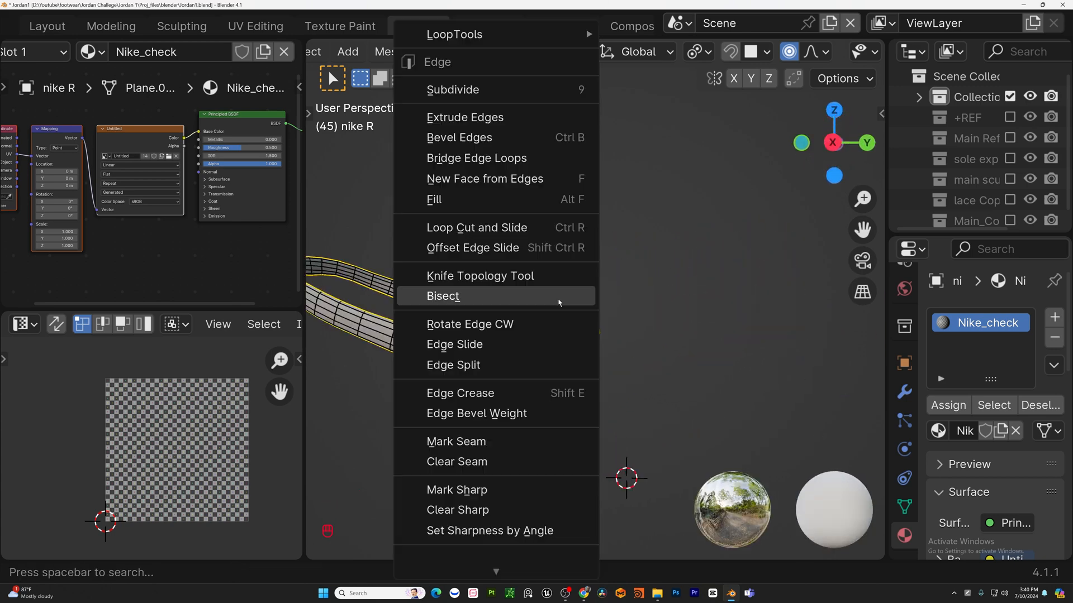
{"action": "key", "text": "a"}
{"action": "key", "text": "u"}
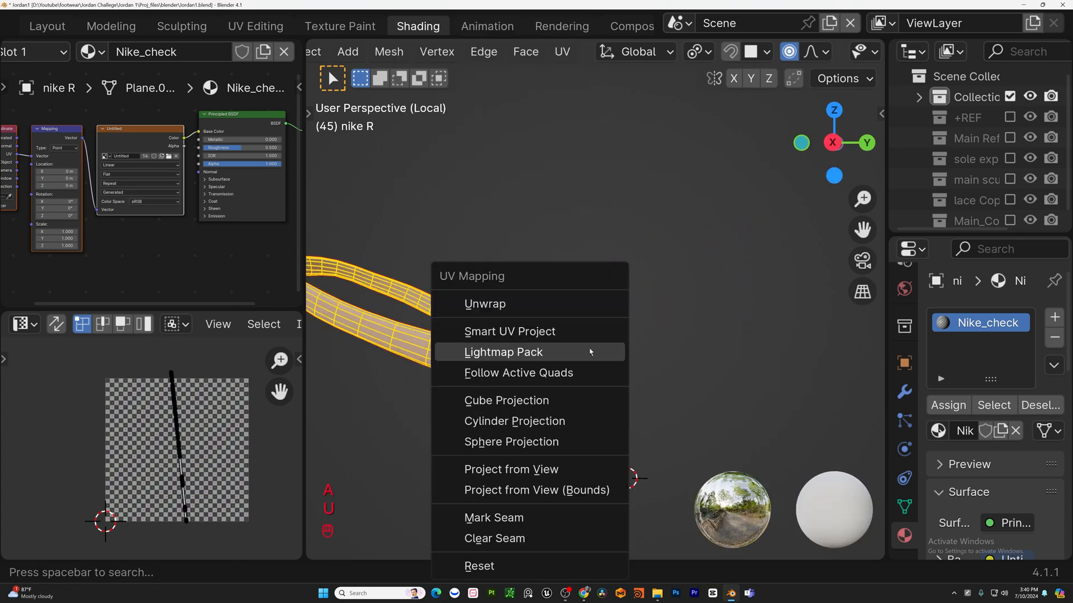
{"action": "left_click", "coordinate": [585, 302]}
Leave the isolated view, select the heel tab and assign it the Heel_tab material.
{"action": "key", "text": "Tab"}
{"action": "key", "text": "Tab"}
{"action": "middle_click_drag", "start_coordinate": [585, 302], "coordinate": [454, 318]}
{"action": "key", "text": "KP_Divide"}
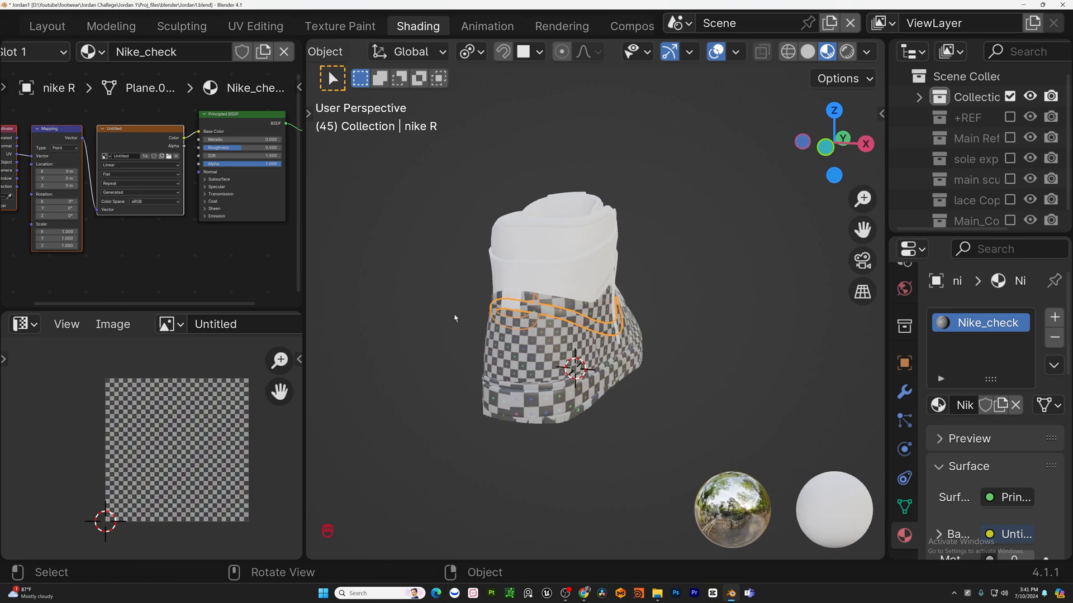
{"action": "left_click", "coordinate": [515, 297]}
{"action": "key", "text": "Tab"}
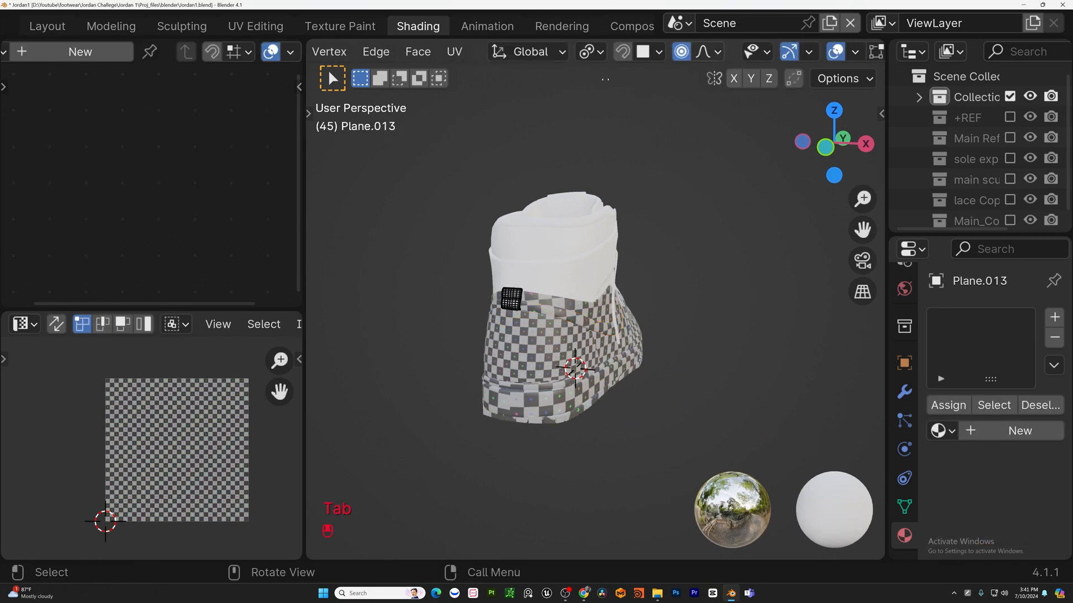
{"action": "middle_click_drag", "start_coordinate": [605, 79], "coordinate": [492, 79]}
{"action": "left_click", "coordinate": [941, 405]}
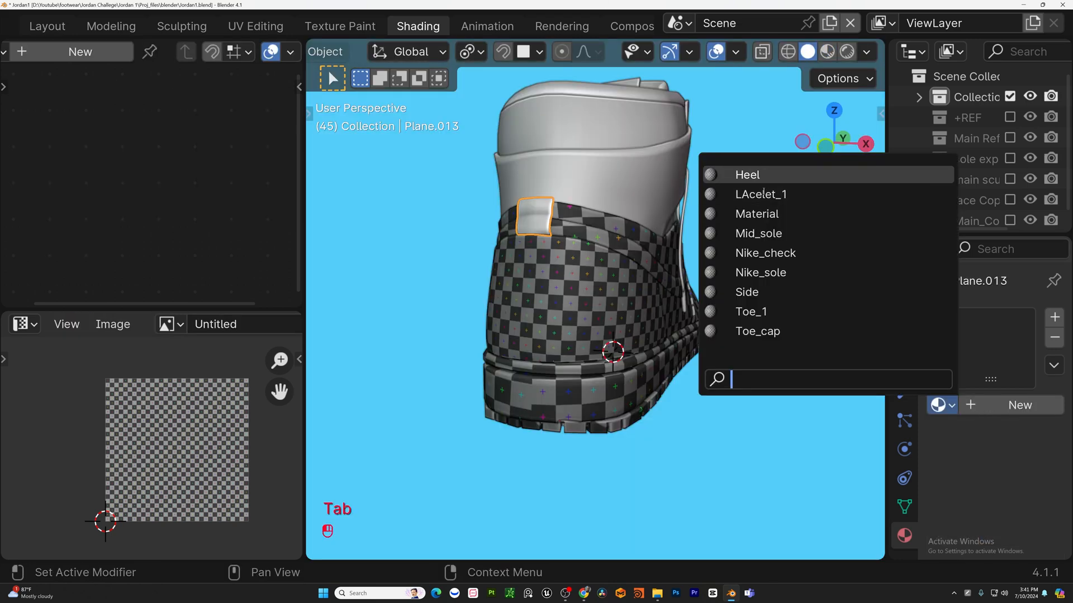
{"action": "left_click", "coordinate": [731, 217]}
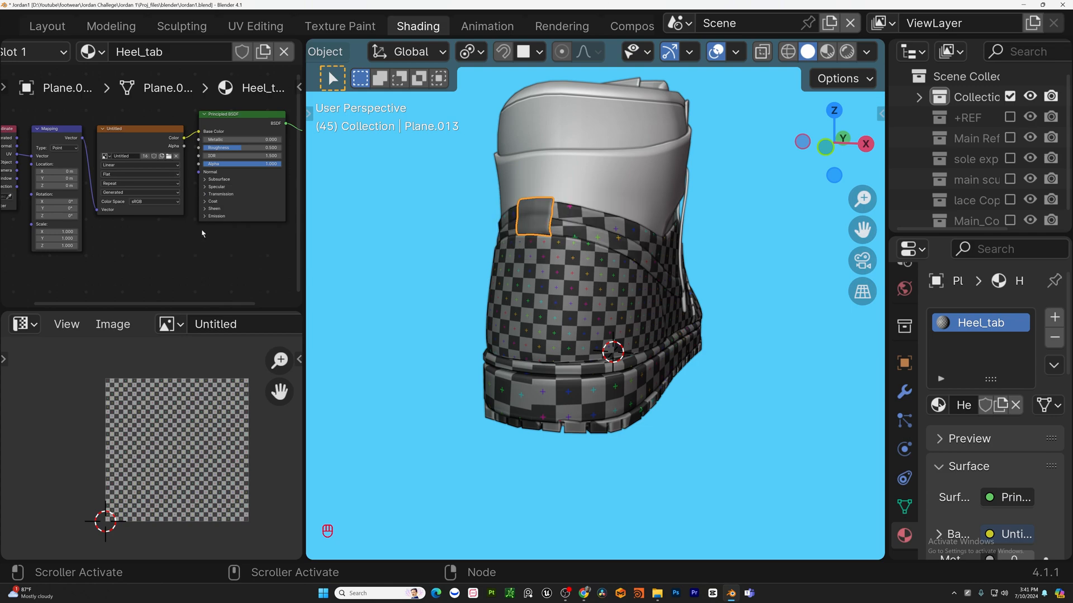
Try to unwrap the whole heel tab from a front orthographic view.
{"action": "key", "text": "Tab"}
{"action": "scroll", "coordinate": [521, 229], "scroll_direction": "up", "scroll_amount": 5}
{"action": "key", "text": "KP_3"}
{"action": "key", "text": "KP_7"}
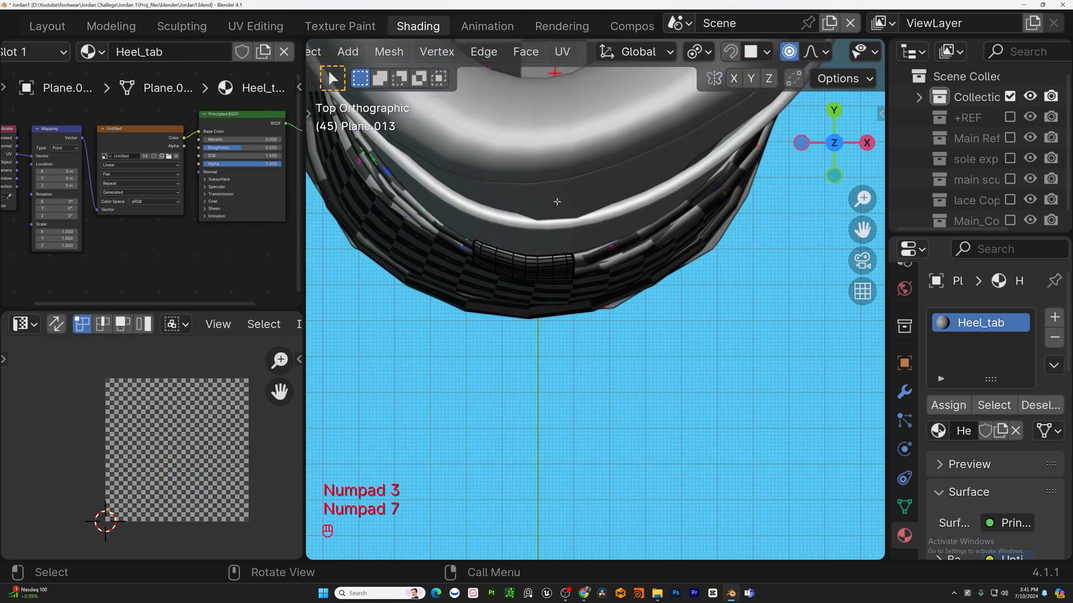
{"action": "key", "text": "ctrl+KP_1"}
{"action": "key", "text": "KP_3"}
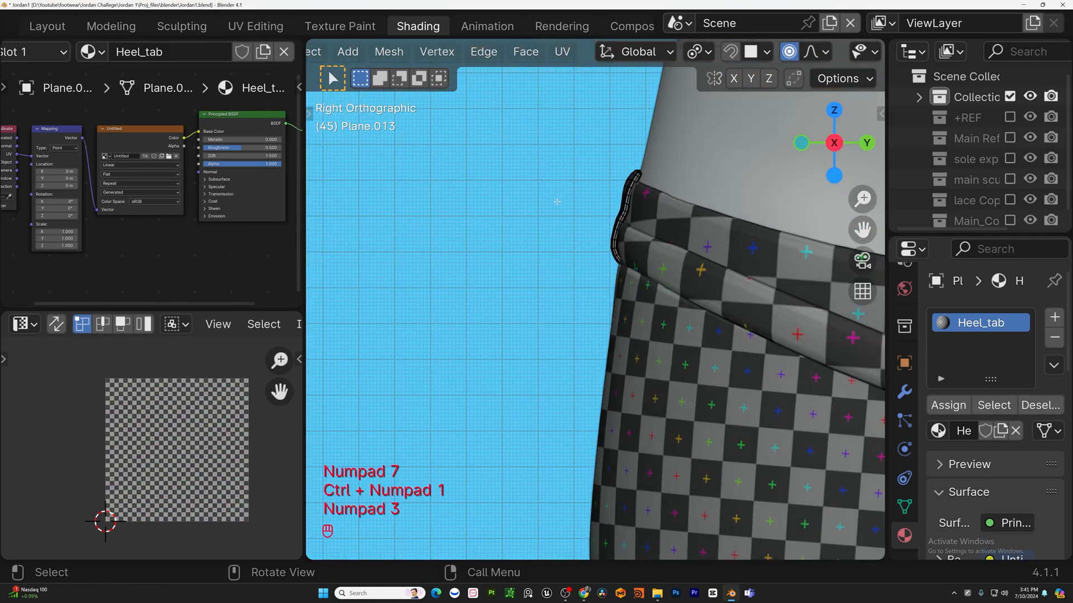
{"action": "key", "text": "KP_1"}
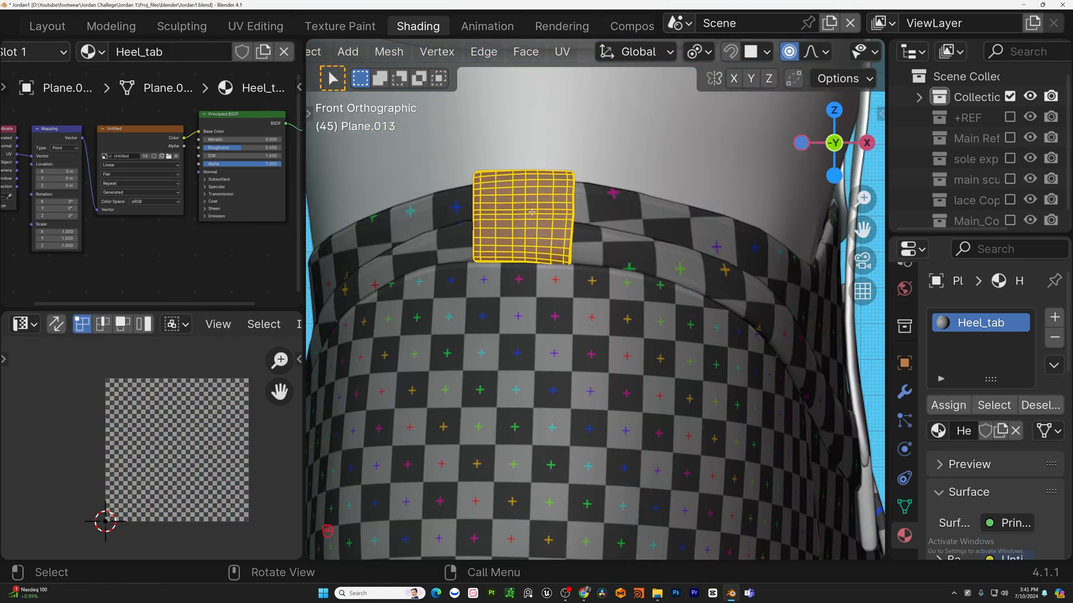
{"action": "key", "text": "u"}
{"action": "left_click", "coordinate": [513, 240]}
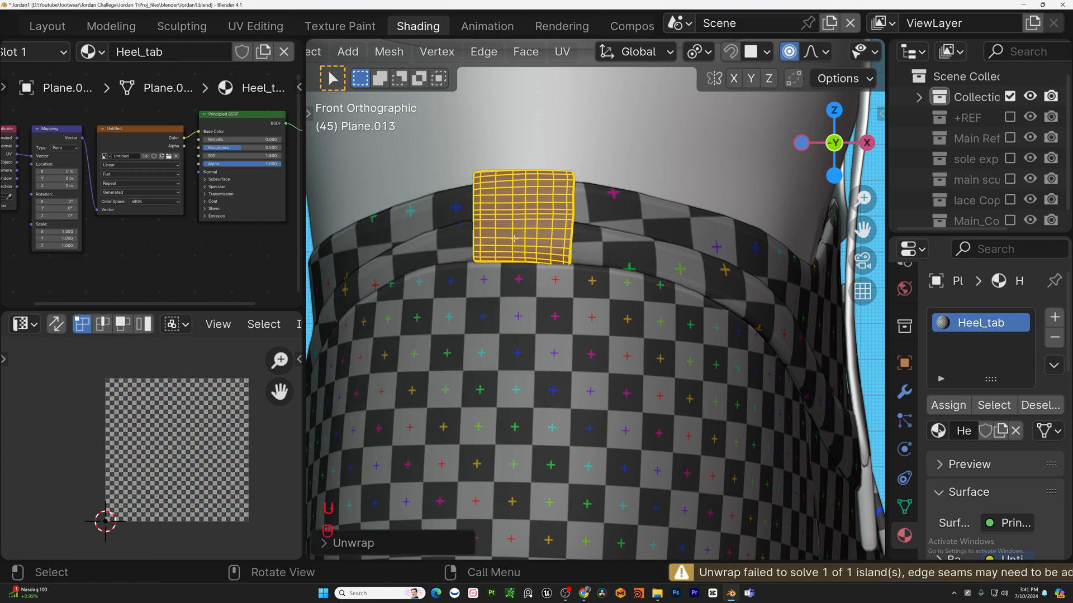
Project the heel tab's UVs with Cube Projection from the front view and return to object mode.
{"action": "key", "text": "u"}
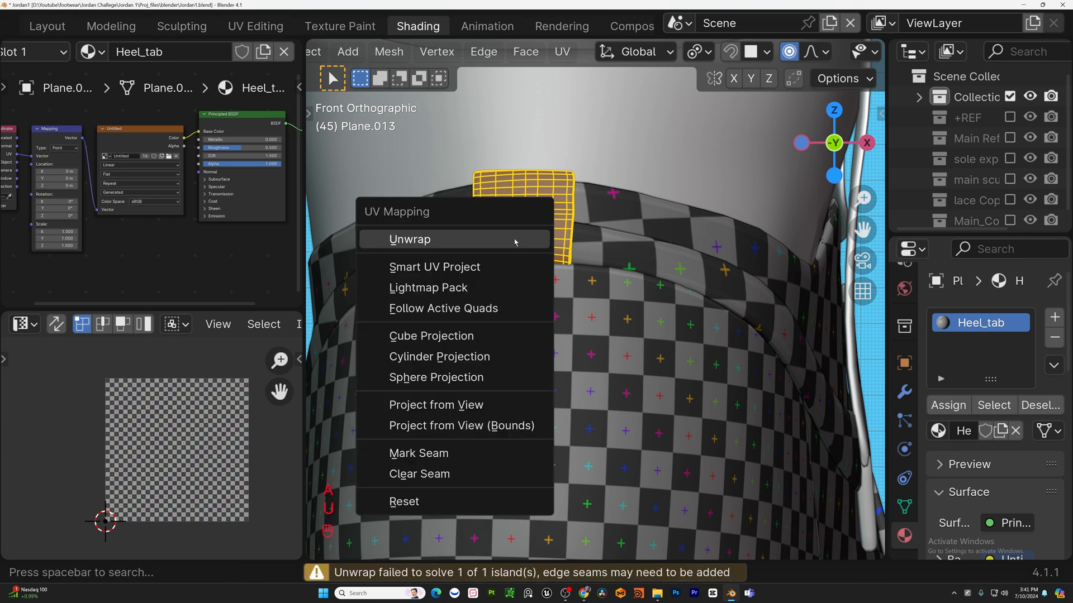
{"action": "left_click", "coordinate": [441, 335]}
{"action": "scroll", "coordinate": [493, 205], "scroll_direction": "up", "scroll_amount": 6}
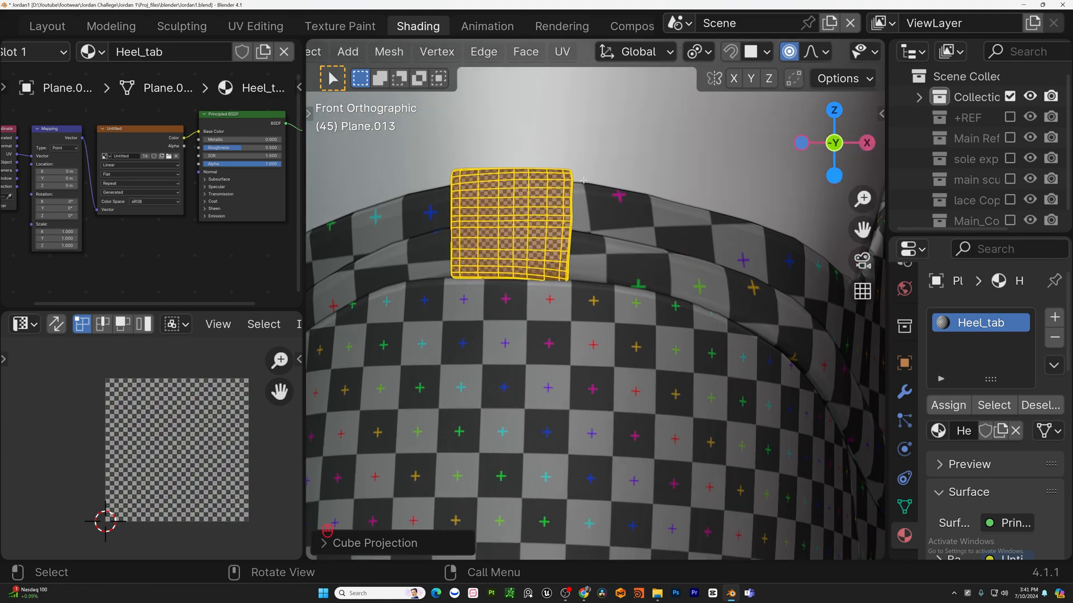
{"action": "scroll", "coordinate": [493, 205], "scroll_direction": "up", "scroll_amount": 1}
{"action": "scroll", "coordinate": [493, 206], "scroll_direction": "down", "scroll_amount": 8}
{"action": "mouse_move", "coordinate": [515, 212]}
{"action": "middle_mouse_down"}
{"action": "mouse_move", "coordinate": [426, 234]}
{"action": "mouse_move", "coordinate": [527, 220]}
{"action": "middle_mouse_up"}
{"action": "key", "text": "ctrl+KP_1"}
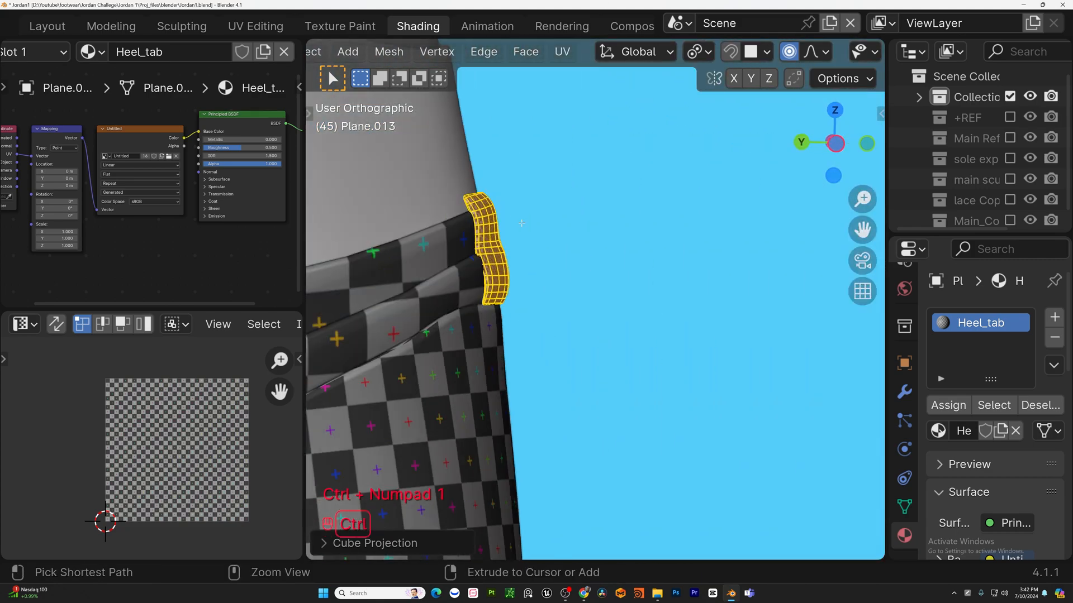
{"action": "key", "text": "KP_1"}
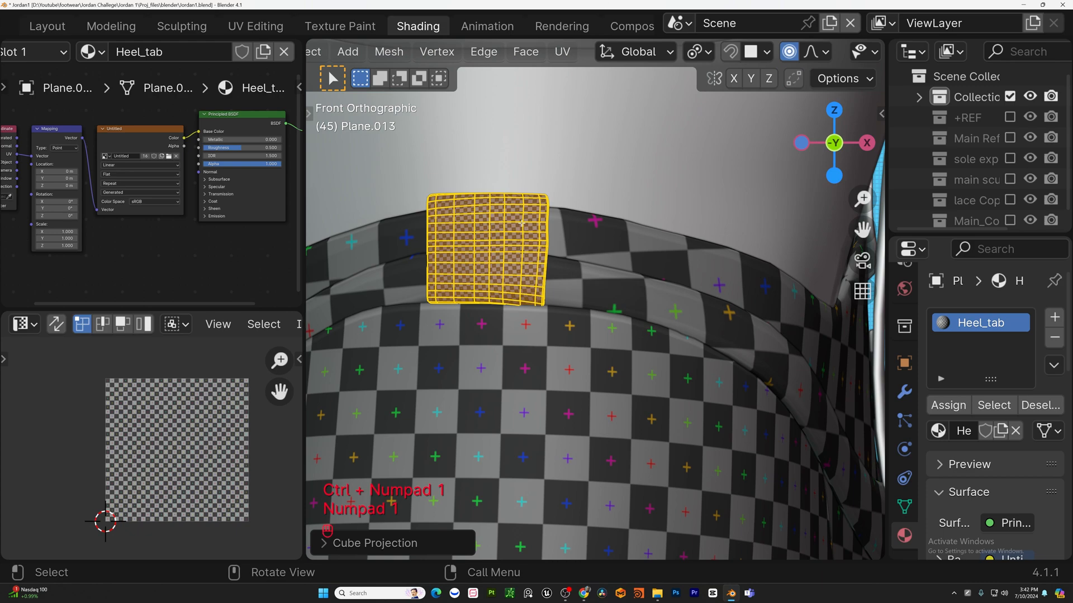
{"action": "key", "text": "u"}
{"action": "left_click", "coordinate": [508, 293]}
{"action": "scroll", "coordinate": [503, 218], "scroll_direction": "down", "scroll_amount": 3}
{"action": "key", "text": "Tab"}
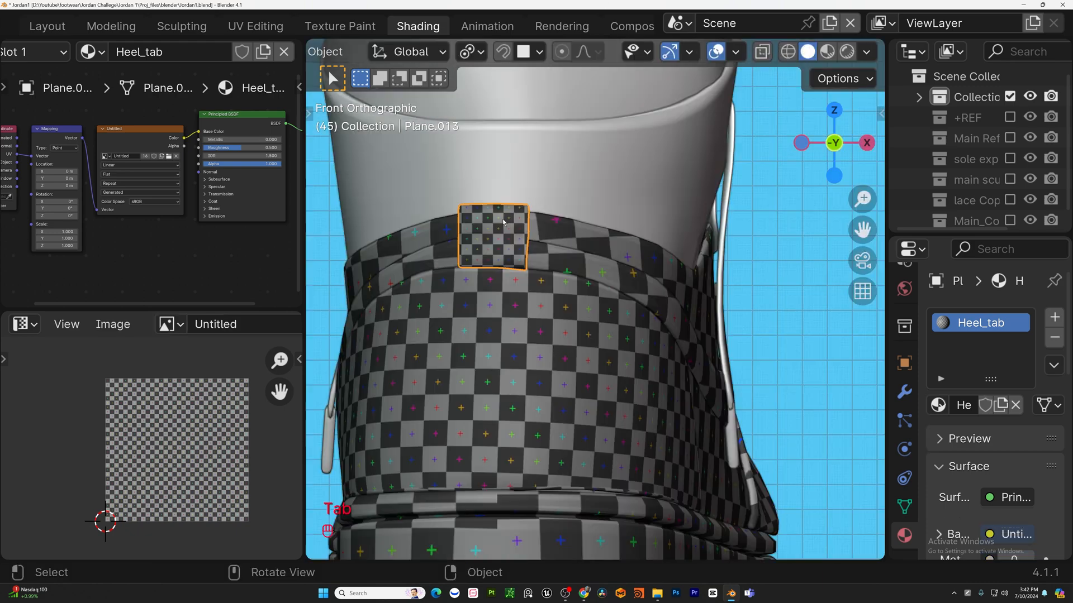
Select and isolate the eyelet panel piece, and give it a new material named LAcelet_2.
{"action": "middle_click_drag", "start_coordinate": [503, 217], "coordinate": [483, 296]}
{"action": "left_click", "coordinate": [593, 285]}
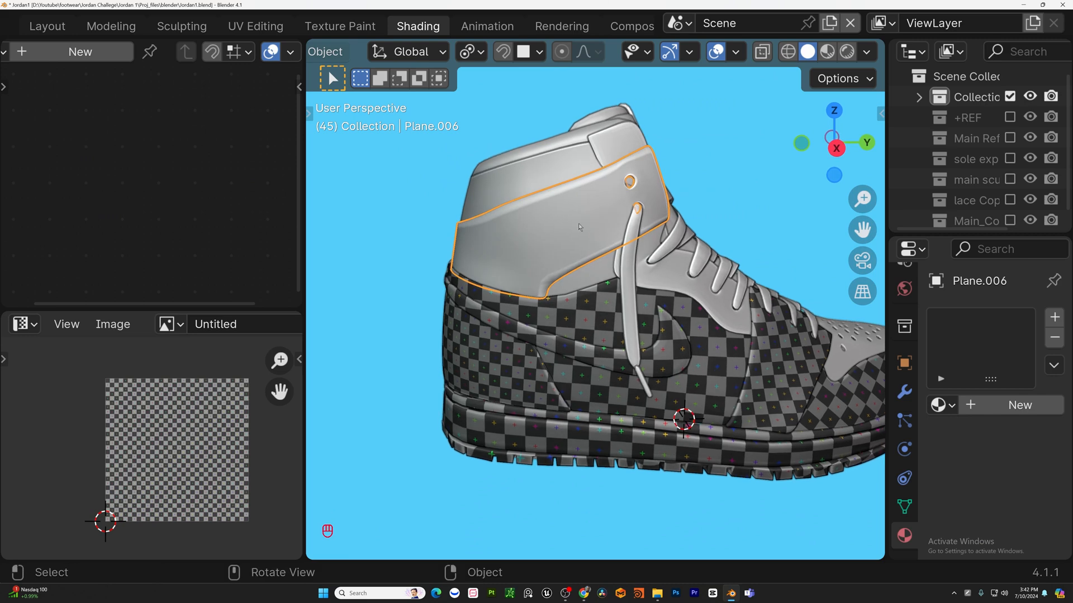
{"action": "key", "text": "slash"}
{"action": "key", "text": "Tab"}
{"action": "scroll", "coordinate": [483, 250], "scroll_direction": "down", "scroll_amount": 5}
{"action": "middle_click_drag", "start_coordinate": [483, 251], "coordinate": [498, 271]}
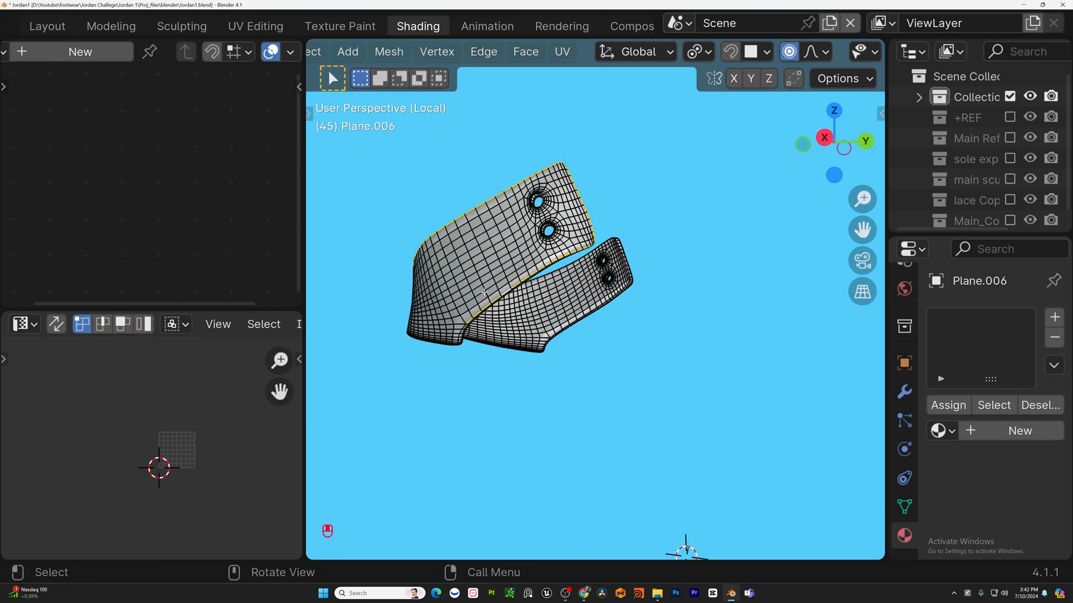
{"action": "key", "text": "Tab"}
{"action": "left_click", "coordinate": [951, 402]}
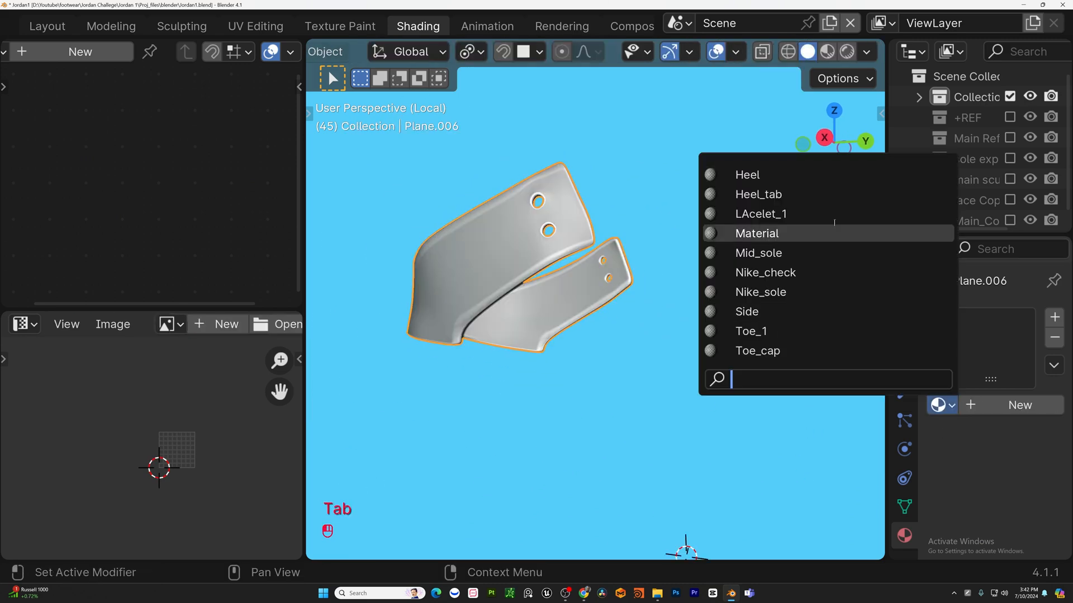
{"action": "double_click", "coordinate": [137, 49]}
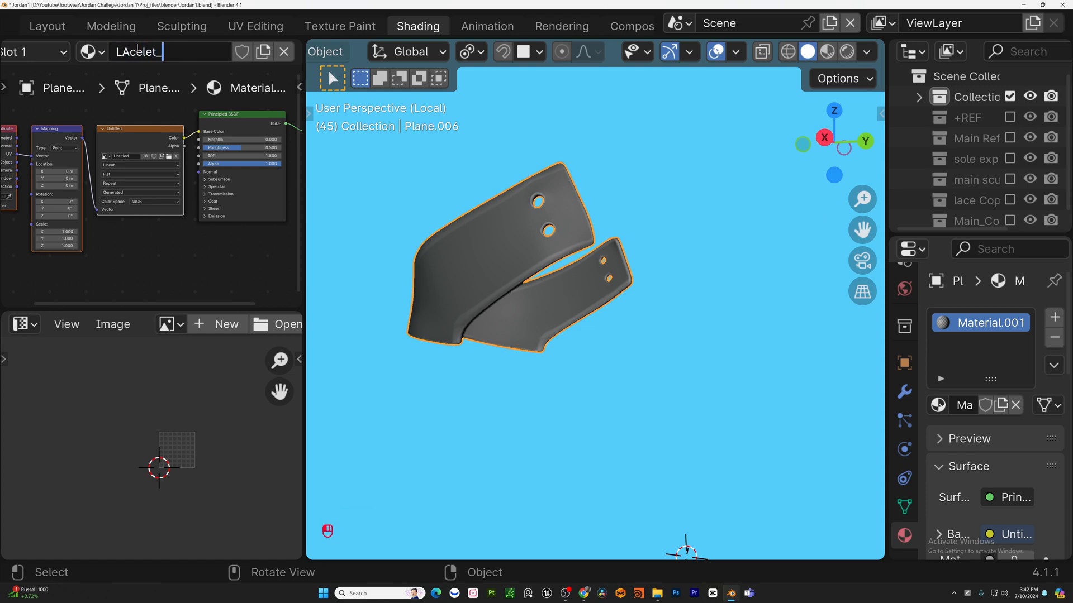
{"action": "type", "text": "LAcelet_2"}
{"action": "key", "text": "Return"}
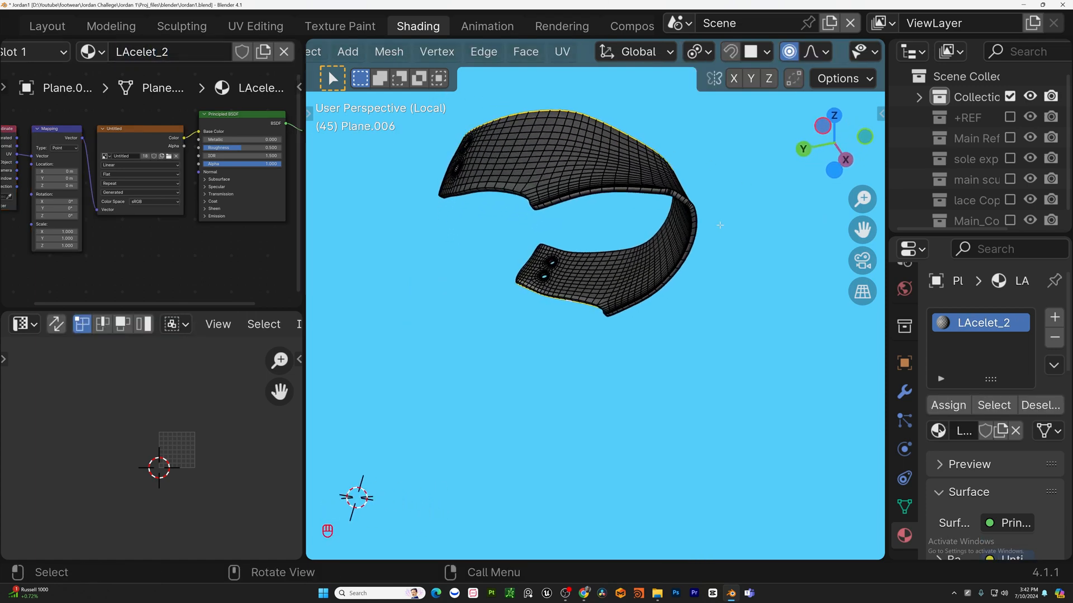
Select all of the eyelet panel piece and unwrap it.
{"action": "middle_click_drag", "start_coordinate": [720, 225], "coordinate": [665, 274]}
{"action": "scroll", "coordinate": [551, 265], "scroll_direction": "up", "scroll_amount": 4}
{"action": "left_click", "coordinate": [551, 265], "text": "alt+shift"}
{"action": "key", "text": "u"}
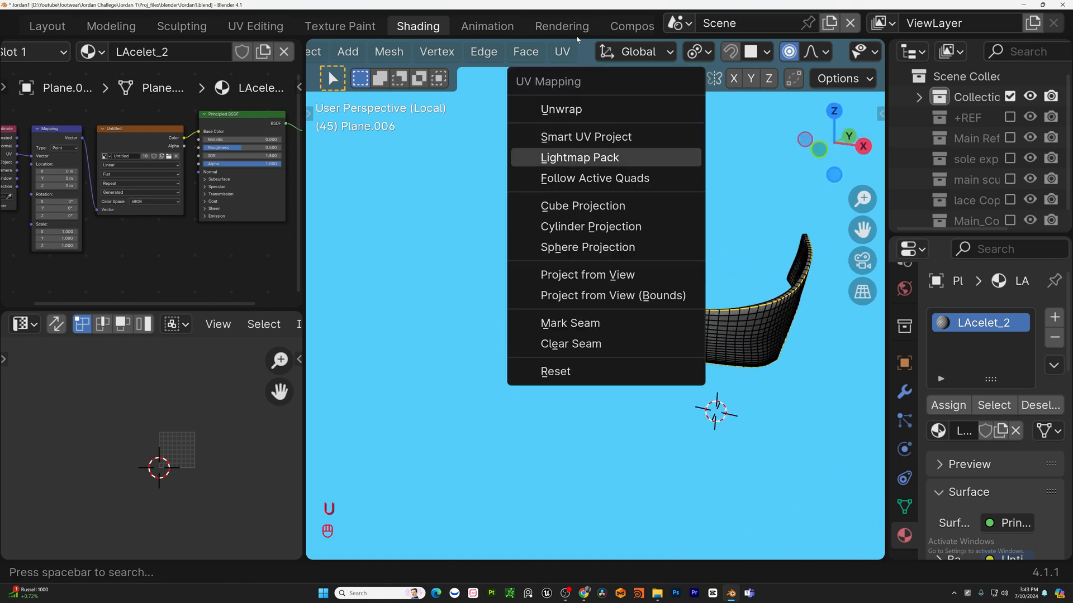
{"action": "left_click", "coordinate": [591, 372]}
{"action": "key", "text": "a"}
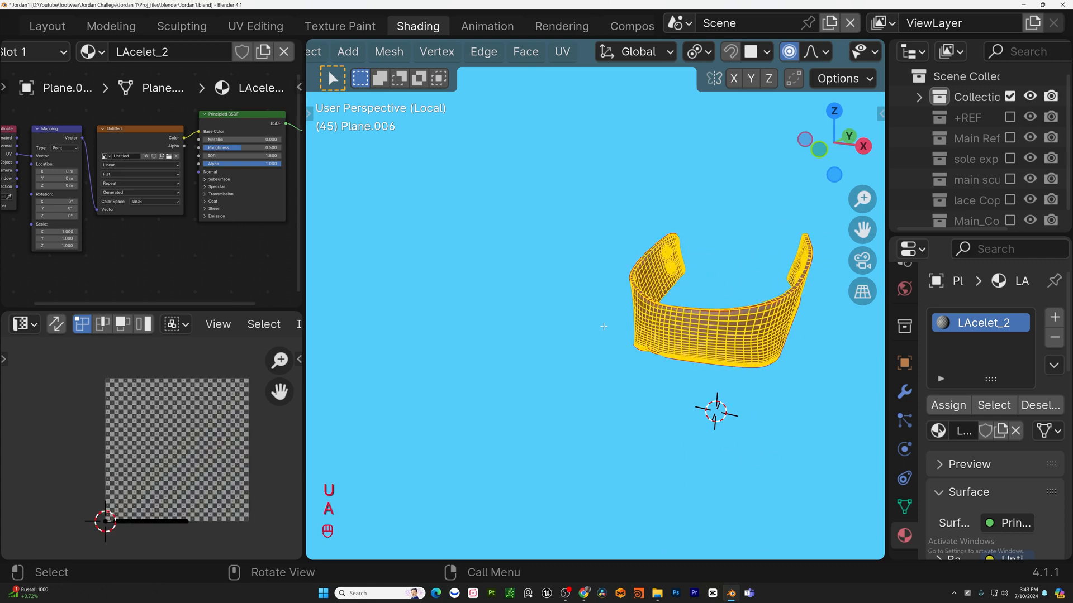
{"action": "key", "text": "u"}
{"action": "left_click", "coordinate": [540, 121]}
{"action": "middle_click_drag", "start_coordinate": [615, 312], "coordinate": [825, 320]}
{"action": "key", "text": "Tab"}
{"action": "key", "text": "Tab"}
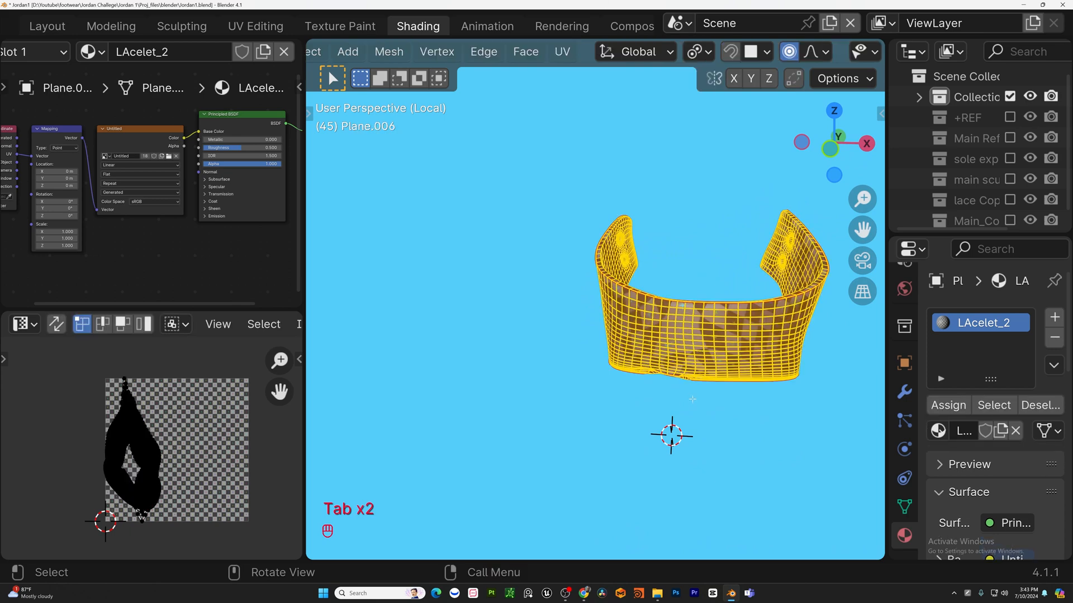
Mark a seam along a vertical edge loop on the front of the eyelet panel.
{"action": "left_click", "coordinate": [730, 383]}
{"action": "scroll", "coordinate": [718, 385], "scroll_direction": "up", "scroll_amount": 2}
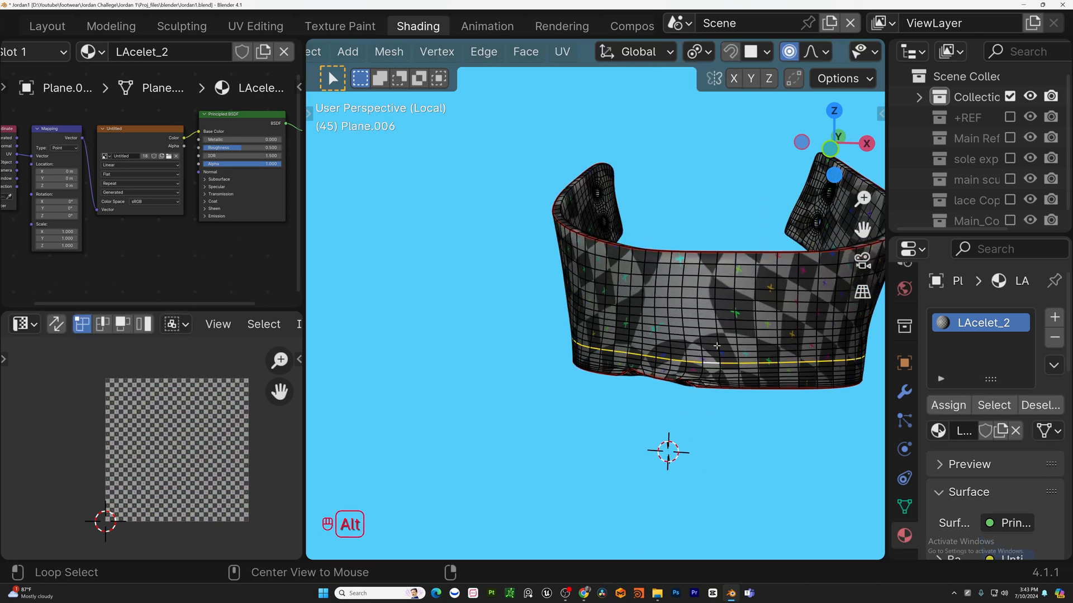
{"action": "mouse_move", "coordinate": [716, 346]}
{"action": "middle_mouse_down"}
{"action": "mouse_move", "coordinate": [754, 338]}
{"action": "mouse_move", "coordinate": [728, 344]}
{"action": "middle_mouse_up"}
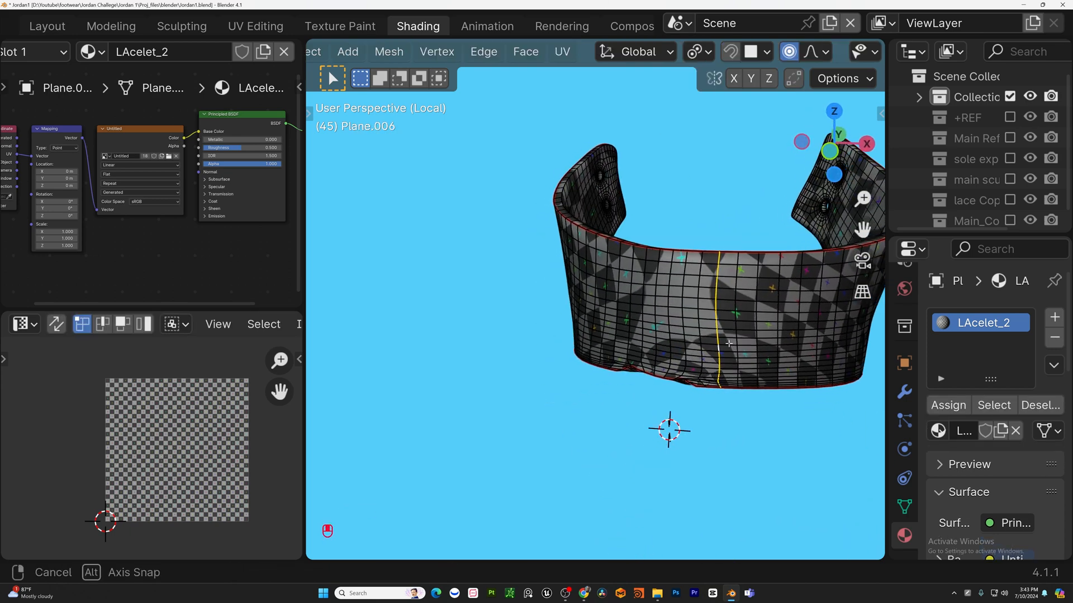
{"action": "key", "text": "u"}
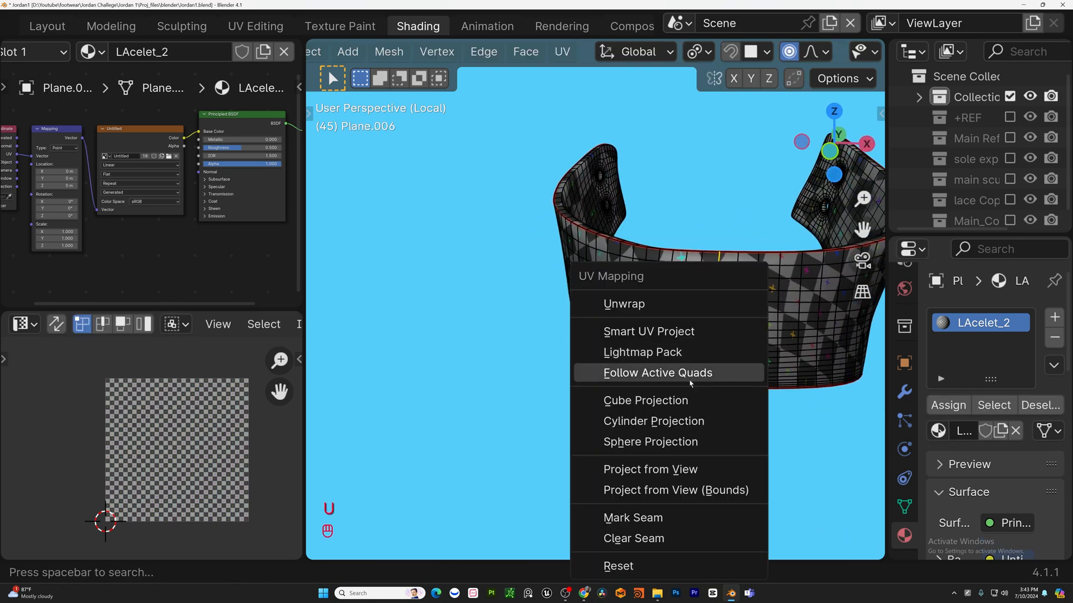
{"action": "left_click", "coordinate": [653, 519]}
Select all of the eyelet panel and unwrap it.
{"action": "key", "text": "u"}
{"action": "key", "text": "a"}
{"action": "key", "text": "u"}
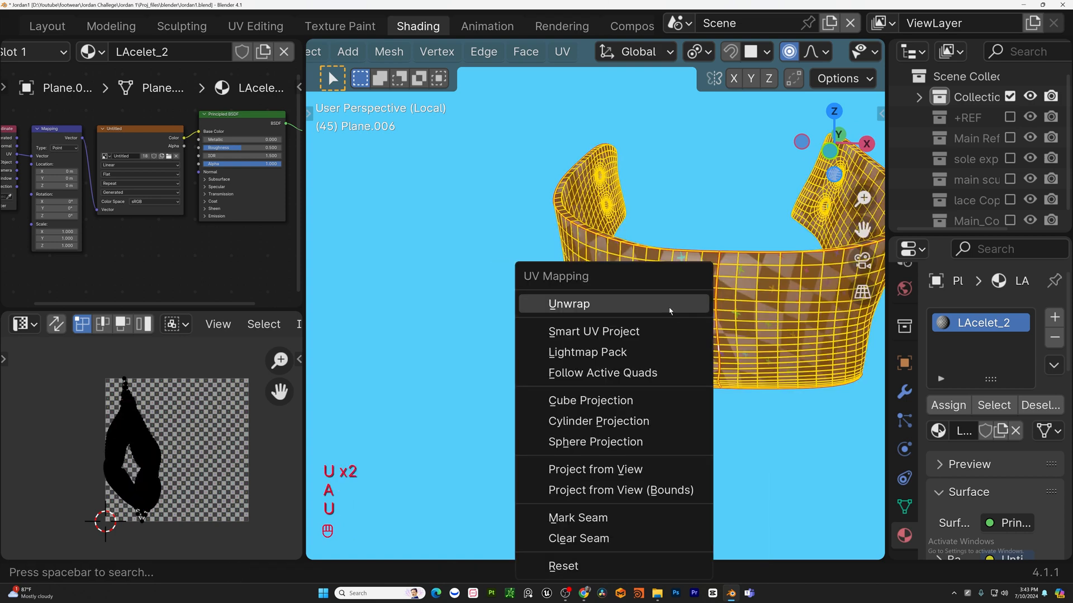
{"action": "left_click", "coordinate": [670, 305]}
Inspect the eyelet panel's checker pattern in object mode, then orbit around it in edit mode.
{"action": "key", "text": "Tab"}
{"action": "middle_click_drag", "start_coordinate": [669, 311], "coordinate": [711, 289]}
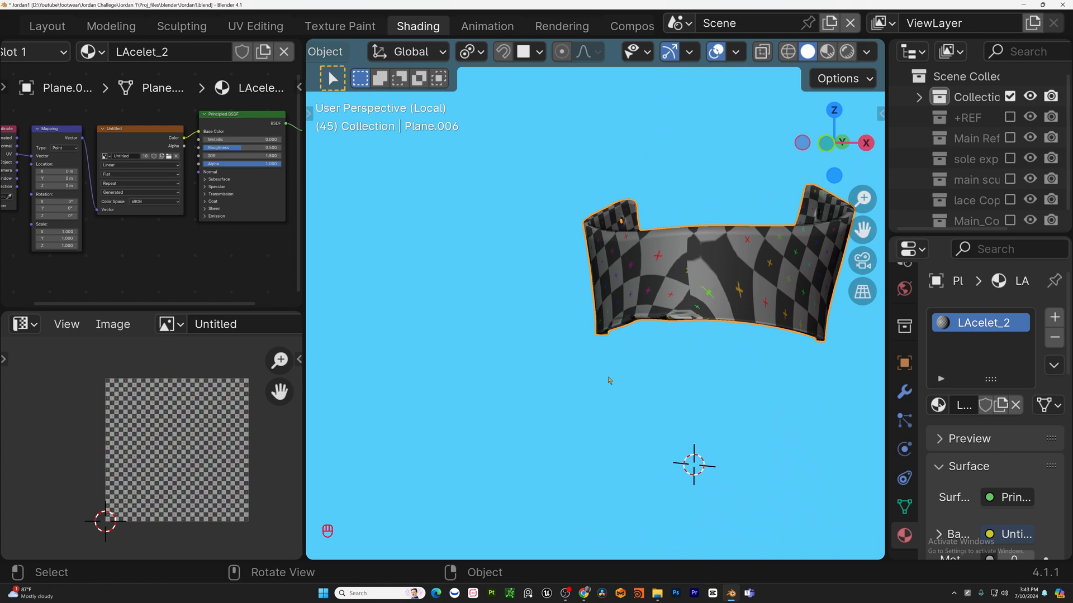
{"action": "middle_click_drag", "start_coordinate": [609, 380], "coordinate": [628, 325]}
{"action": "key", "text": "Tab"}
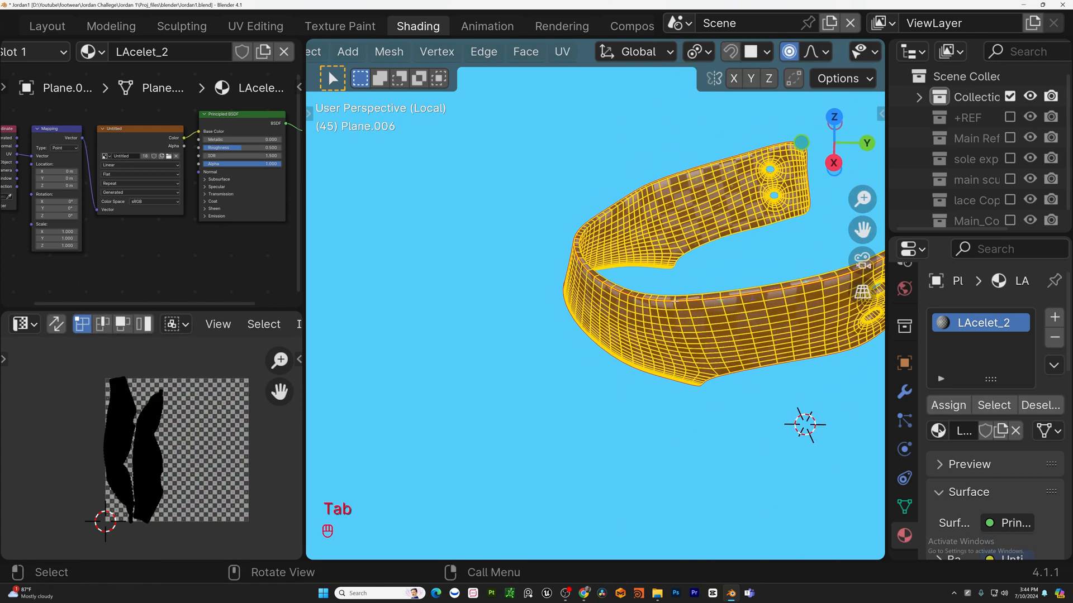
{"action": "middle_click_drag", "start_coordinate": [773, 289], "coordinate": [693, 279], "text": "shift"}
{"action": "middle_click_drag", "start_coordinate": [637, 355], "coordinate": [455, 394]}
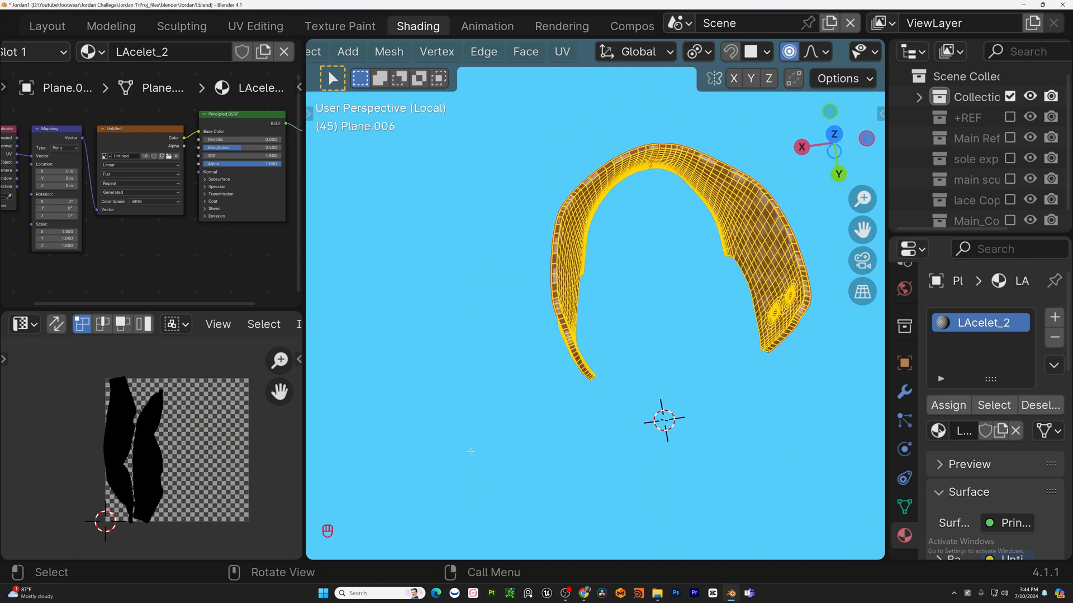
{"action": "scroll", "coordinate": [455, 394], "scroll_direction": "up", "scroll_amount": 3}
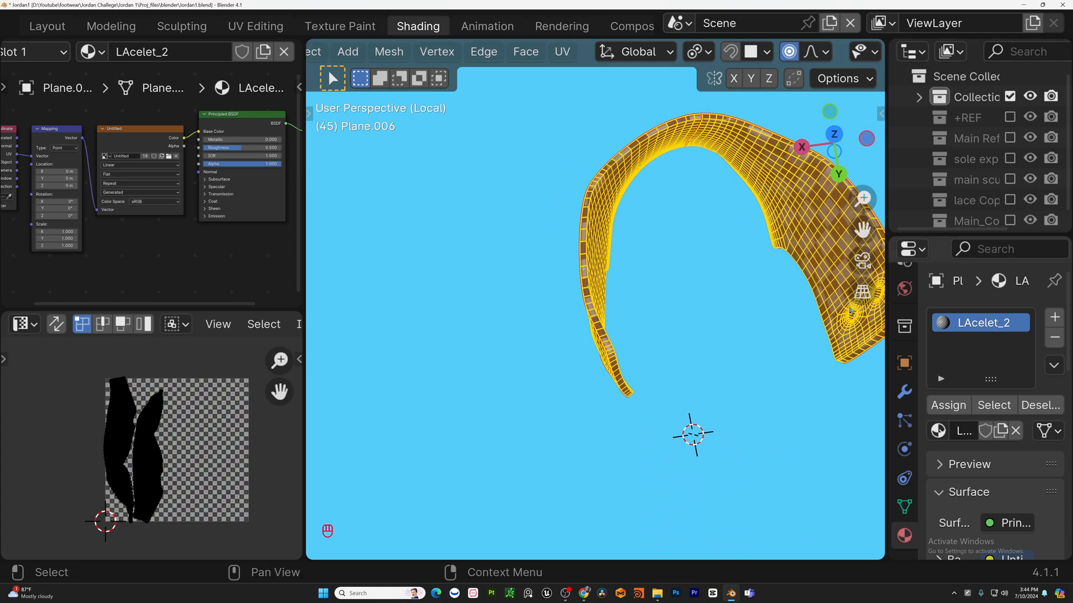
Select the panel's upper border loop and undo the last three changes.
{"action": "left_click", "coordinate": [563, 271]}
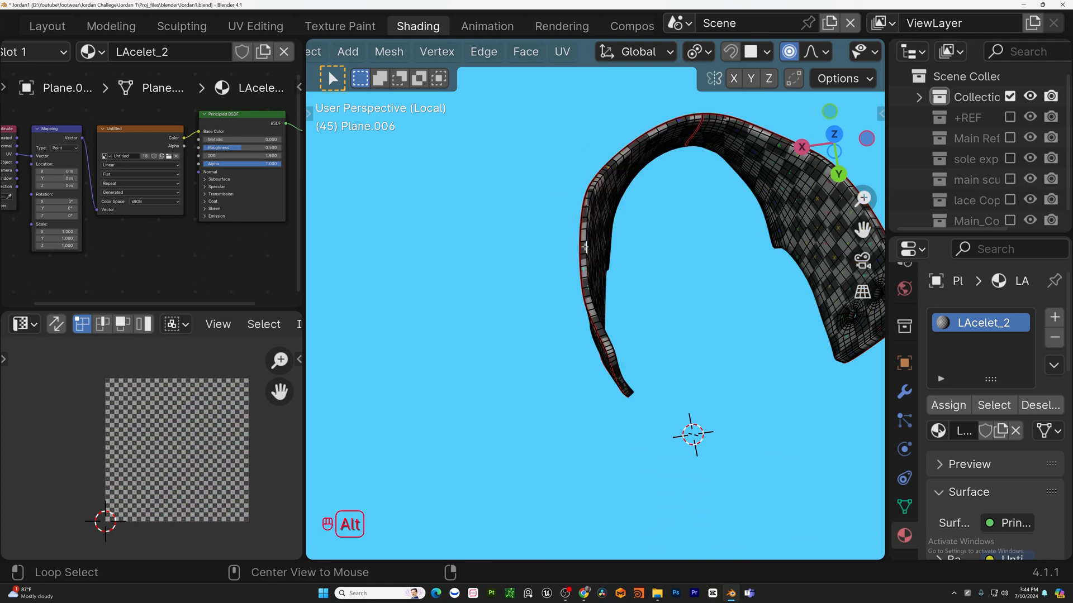
{"action": "middle_click_drag", "start_coordinate": [690, 285], "coordinate": [781, 282]}
{"action": "key", "text": "ctrl+z"}
{"action": "key", "text": "ctrl+z"}
{"action": "key", "text": "ctrl+z"}
Select all of the eyelet panel again and unwrap it once more.
{"action": "left_click", "coordinate": [693, 324], "text": "alt+shift"}
{"action": "left_click", "coordinate": [737, 193], "text": "alt+shift"}
{"action": "key", "text": "Tab"}
{"action": "scroll", "coordinate": [736, 193], "scroll_direction": "down", "scroll_amount": 5}
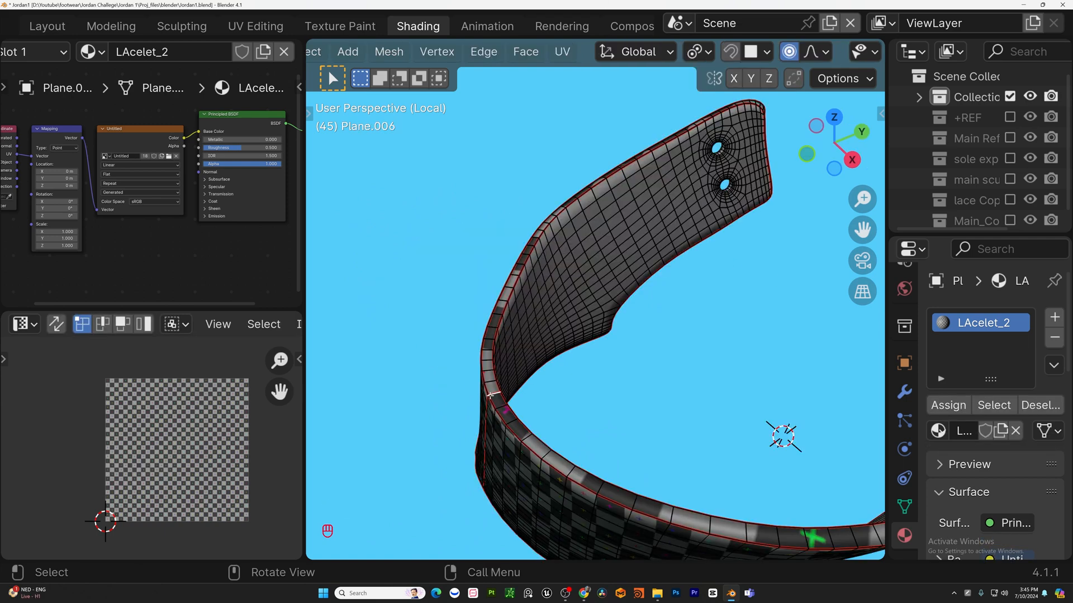
{"action": "scroll", "coordinate": [490, 395], "scroll_direction": "down", "scroll_amount": 4}
{"action": "middle_click_drag", "start_coordinate": [497, 393], "coordinate": [522, 168]}
{"action": "scroll", "coordinate": [581, 358], "scroll_direction": "up", "scroll_amount": 4}
{"action": "key", "text": "u"}
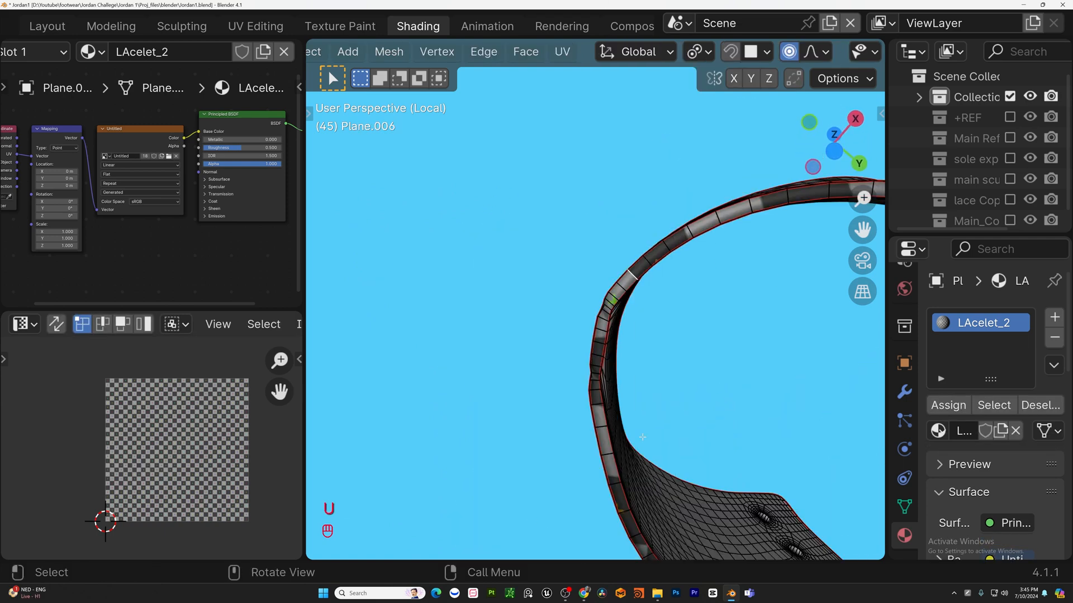
{"action": "key", "text": "a"}
{"action": "key", "text": "u"}
{"action": "left_click", "coordinate": [581, 202]}
{"action": "scroll", "coordinate": [684, 277], "scroll_direction": "down", "scroll_amount": 3}
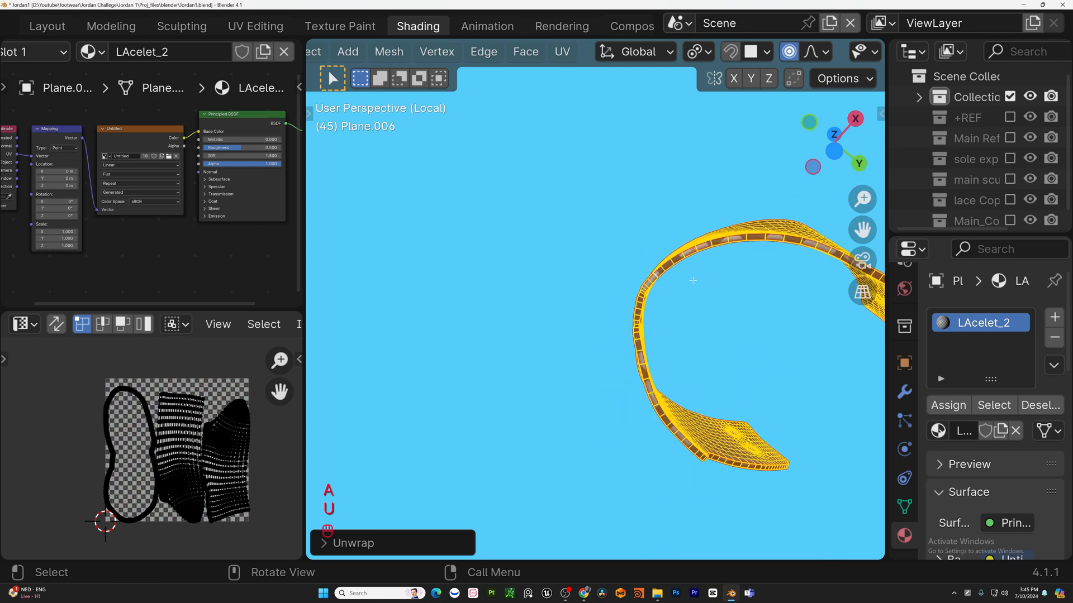
Inspect the checker pattern around the eyelet holes in object mode.
{"action": "key", "text": "Tab"}
{"action": "middle_click_drag", "start_coordinate": [681, 285], "coordinate": [397, 367]}
{"action": "key", "text": "Tab"}
{"action": "key", "text": "Tab"}
{"action": "scroll", "coordinate": [722, 302], "scroll_direction": "up", "scroll_amount": 2}
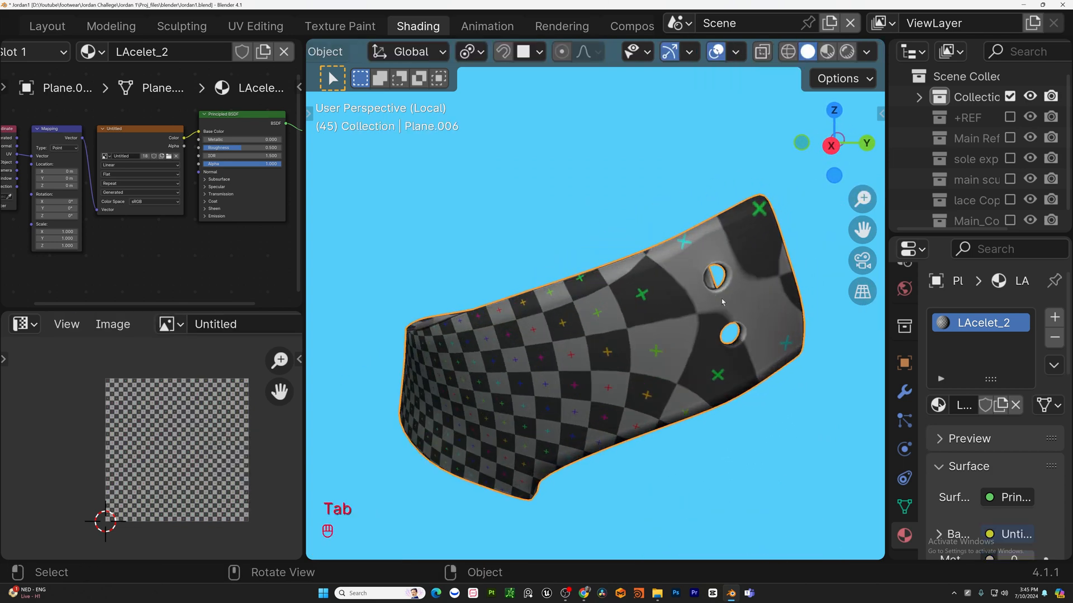
{"action": "key", "text": "Tab"}
{"action": "scroll", "coordinate": [729, 276], "scroll_direction": "up", "scroll_amount": 3}
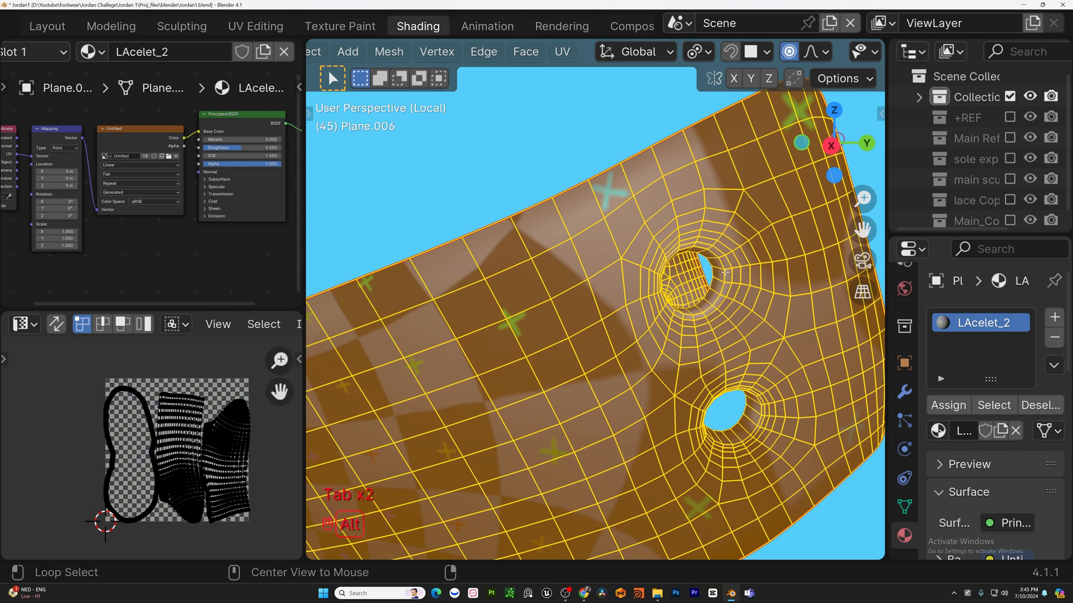
Mark seams around the edge loops of two eyelet holes on the panel.
{"action": "left_click", "coordinate": [724, 272], "text": "alt"}
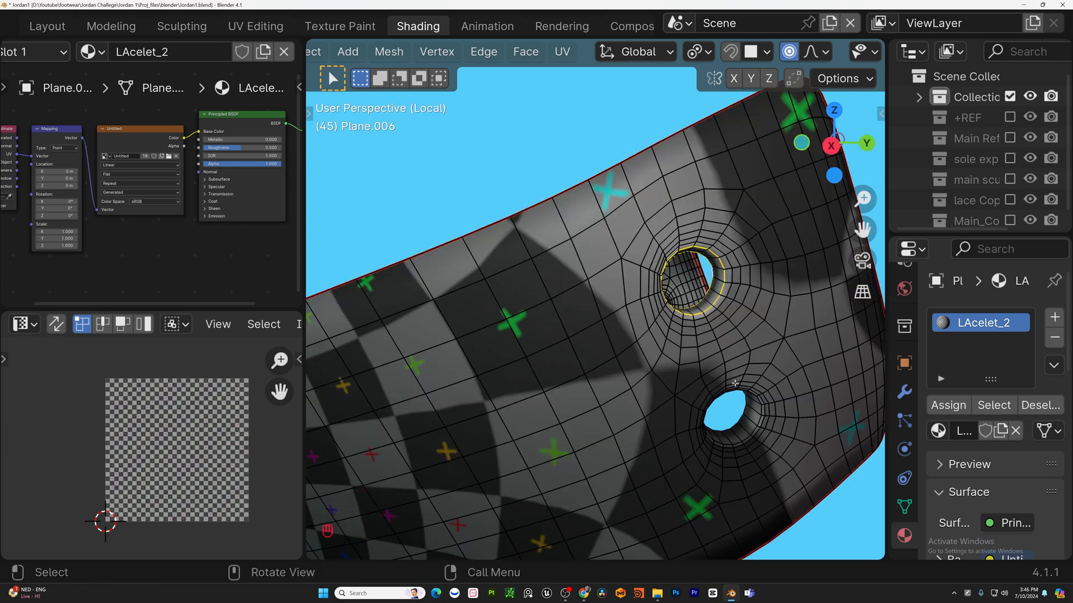
{"action": "key", "text": "ctrl+z"}
{"action": "middle_click_drag", "start_coordinate": [735, 383], "coordinate": [714, 349]}
{"action": "middle_click_drag", "start_coordinate": [824, 457], "coordinate": [724, 366], "text": "shift"}
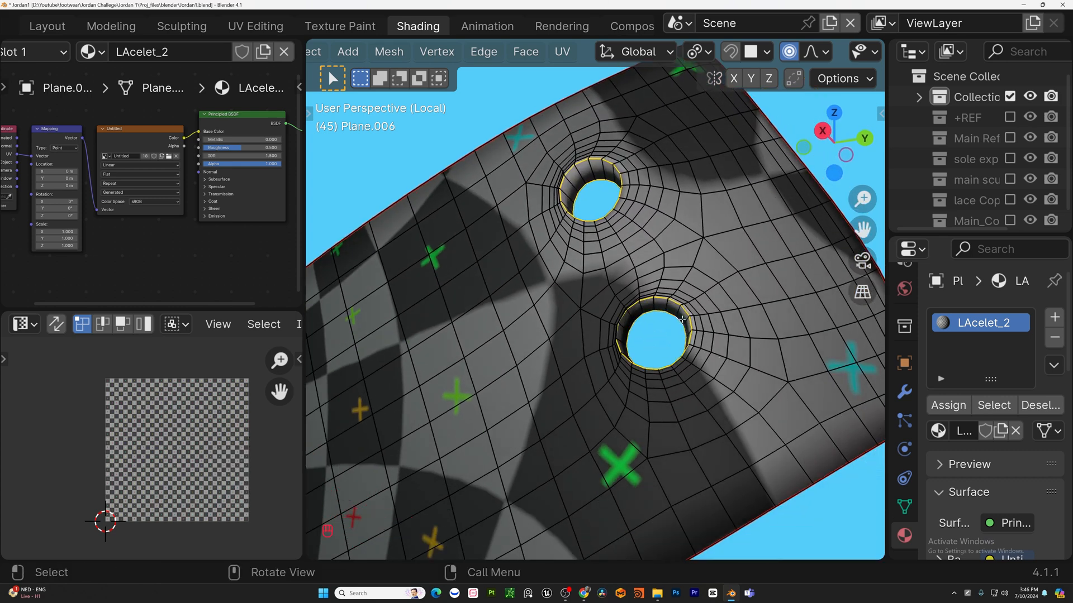
{"action": "key", "text": "u"}
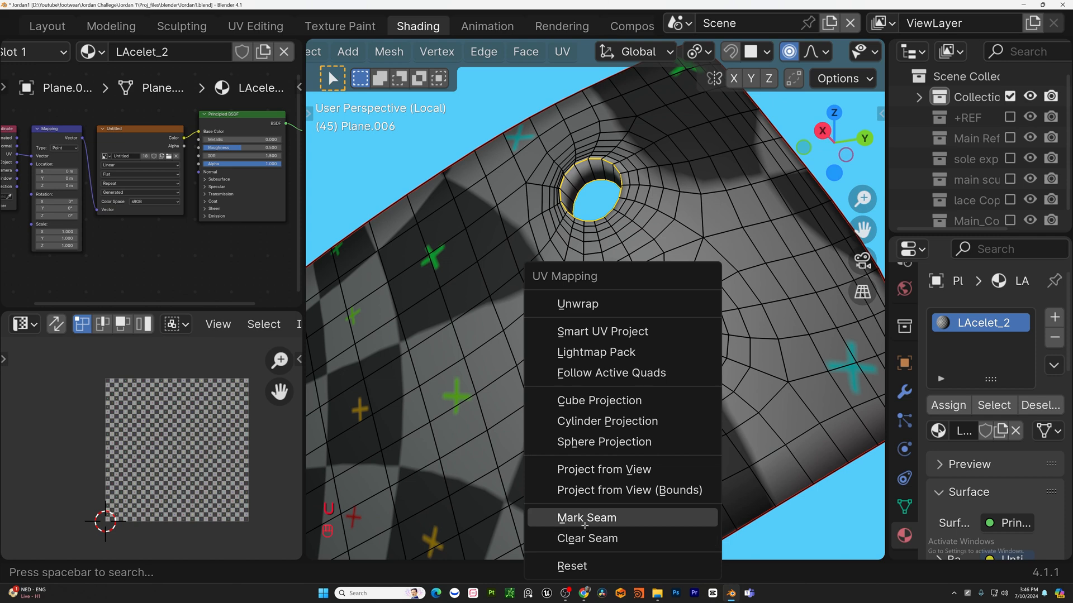
{"action": "left_click", "coordinate": [687, 515]}
Select the whole eyelet panel and unwrap it with the new hole seams.
{"action": "key", "text": "a"}
{"action": "key", "text": "u"}
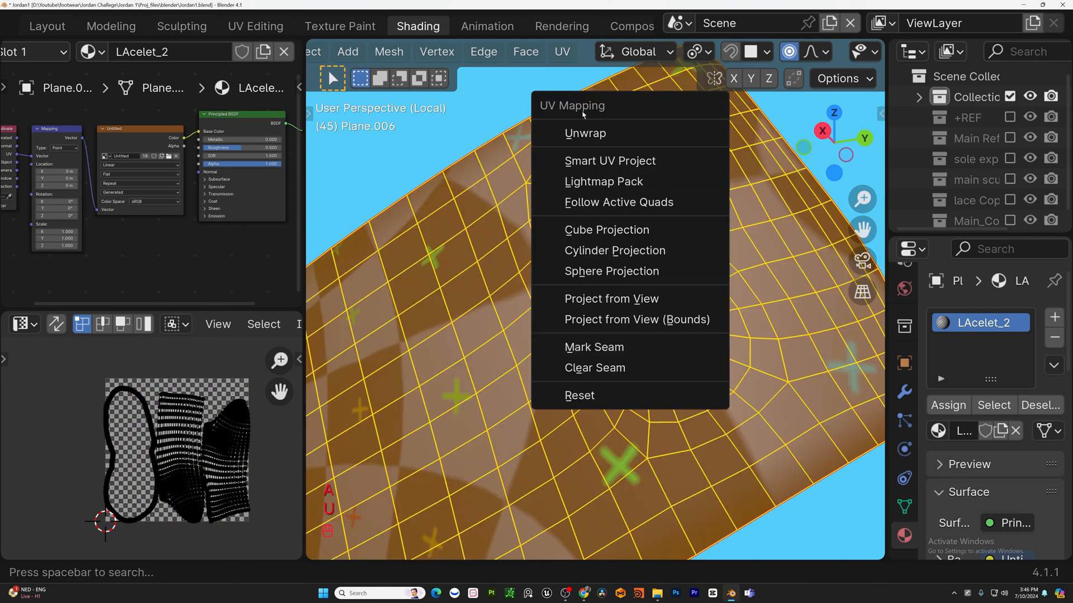
{"action": "left_click", "coordinate": [584, 133]}
{"action": "middle_click_drag", "start_coordinate": [670, 260], "coordinate": [369, 268]}
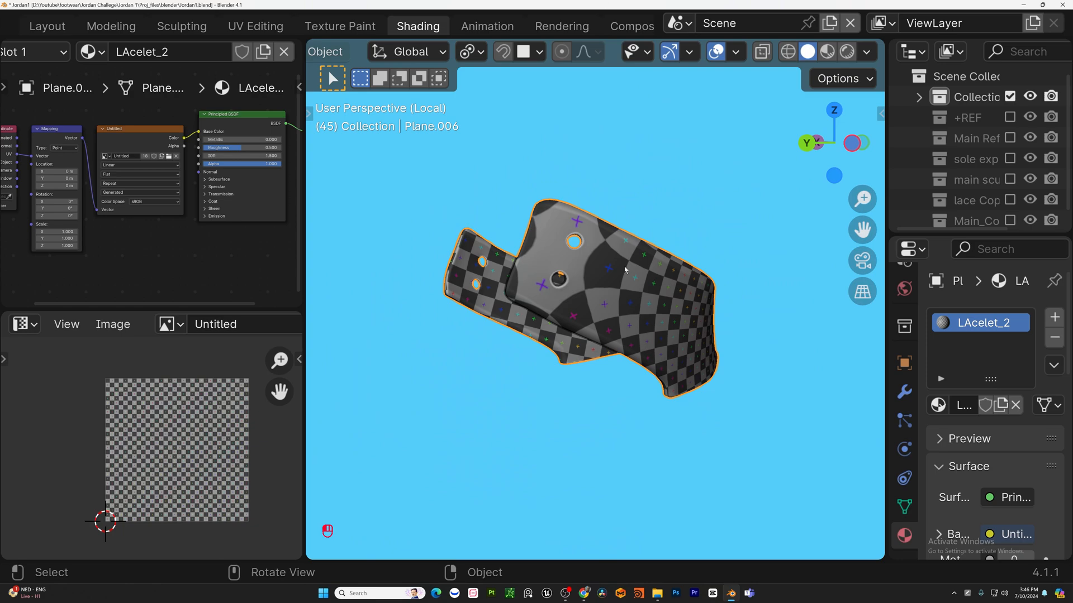
{"action": "key", "text": "Tab"}
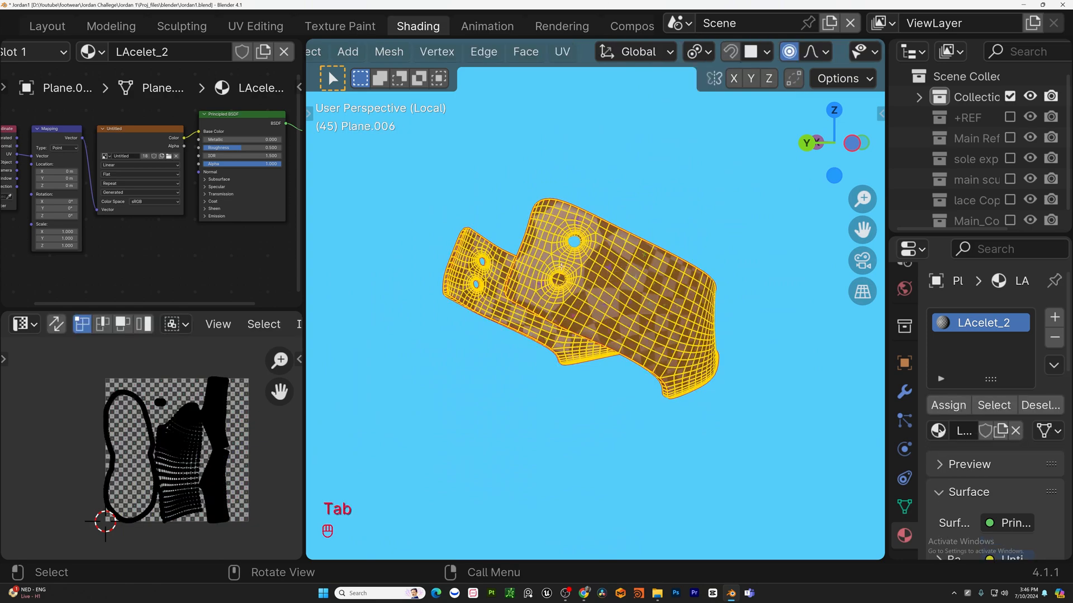
Mark seams around the eyelet hole loops on the panel's other side and unwrap the whole panel.
{"action": "scroll", "coordinate": [557, 281], "scroll_direction": "up", "scroll_amount": 6}
{"action": "left_click", "coordinate": [594, 151], "text": "alt+shift"}
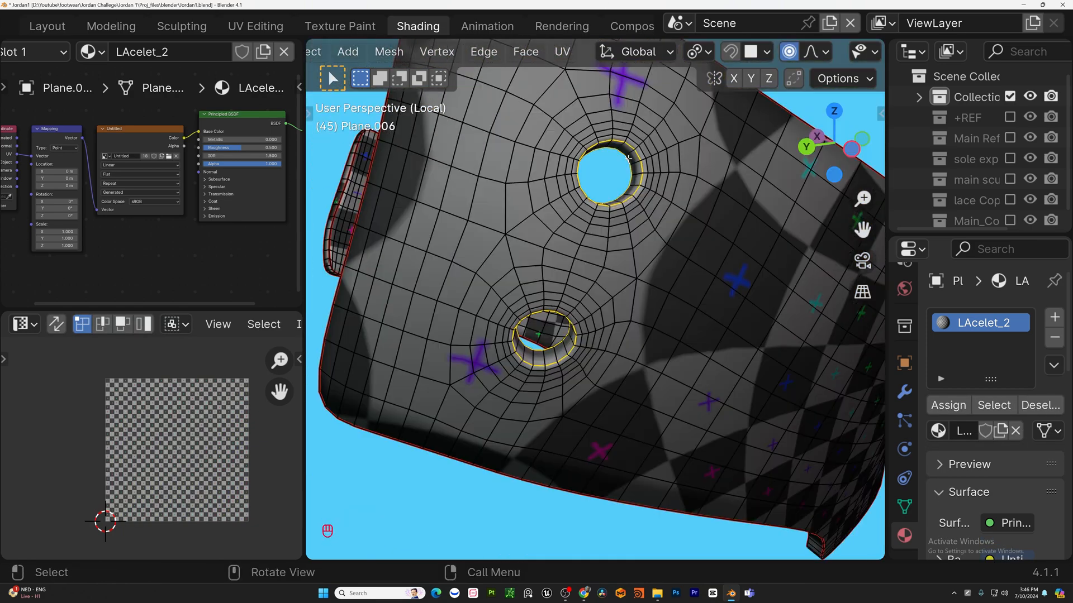
{"action": "key", "text": "u"}
{"action": "left_click", "coordinate": [633, 372]}
{"action": "key", "text": "a"}
{"action": "key", "text": "u"}
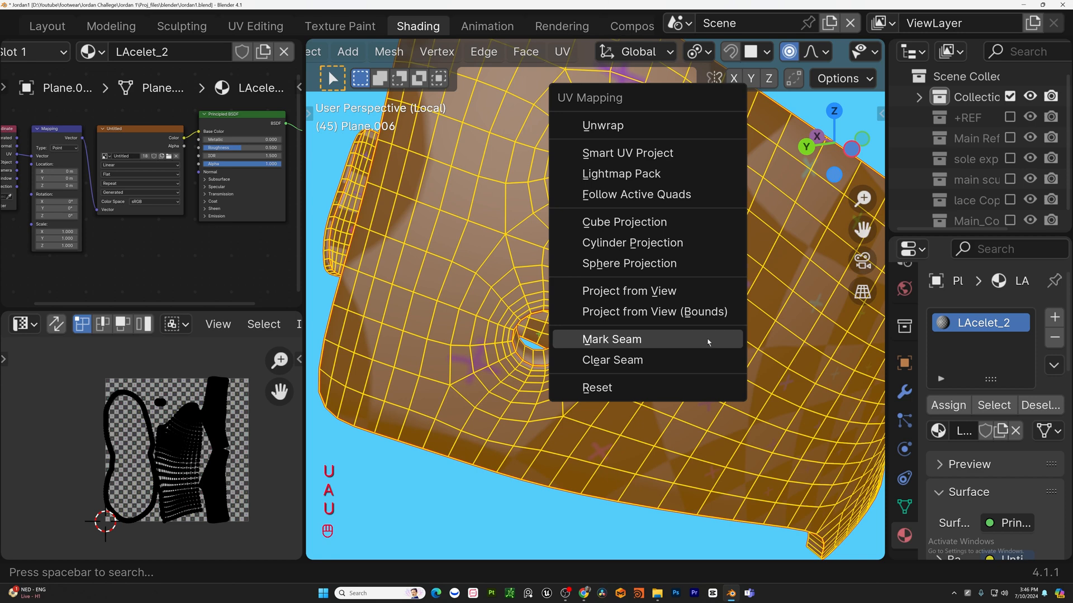
{"action": "left_click", "coordinate": [631, 127]}
{"action": "scroll", "coordinate": [632, 129], "scroll_direction": "down", "scroll_amount": 8}
Inspect the unwrapped eyelet panel's checker pattern in object mode.
{"action": "key", "text": "Tab"}
{"action": "middle_click_drag", "start_coordinate": [550, 245], "coordinate": [448, 231]}
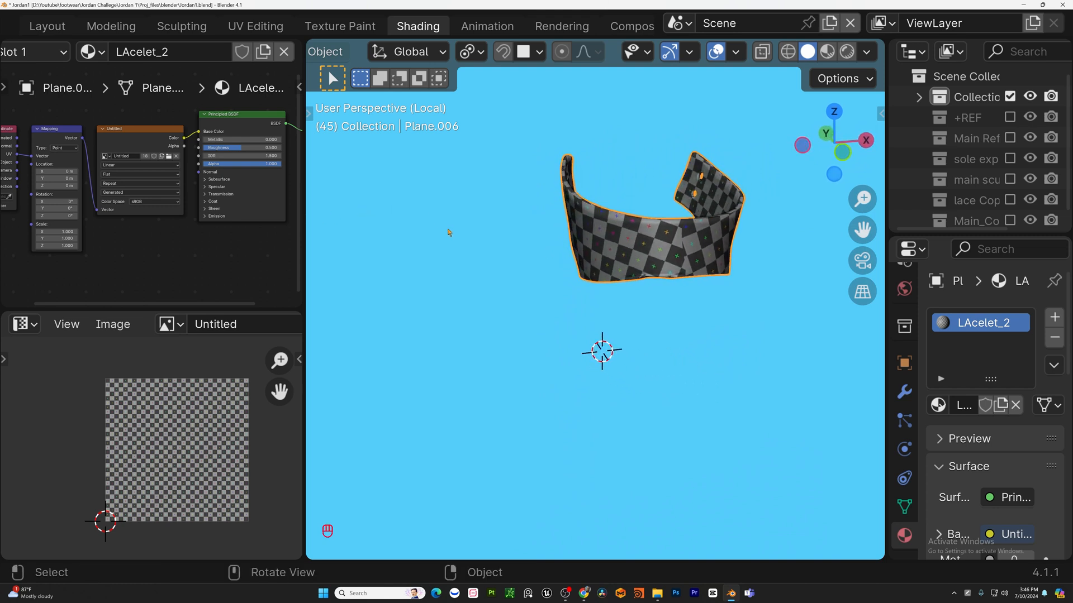
{"action": "middle_click_drag", "start_coordinate": [682, 189], "coordinate": [528, 271]}
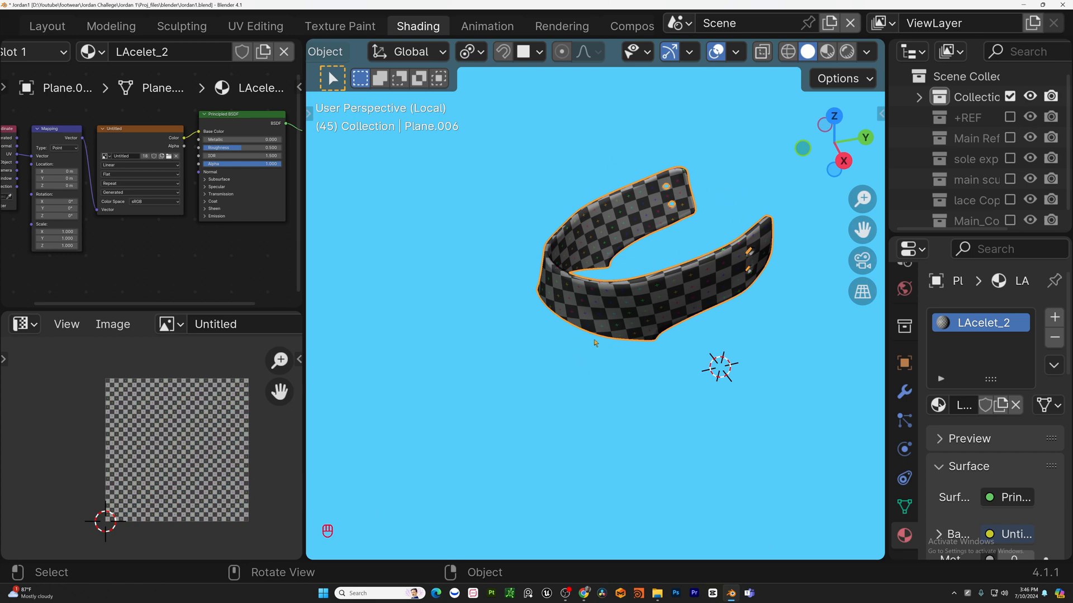
{"action": "middle_click_drag", "start_coordinate": [789, 235], "coordinate": [749, 294], "text": "shift"}
{"action": "middle_click_drag", "start_coordinate": [712, 364], "coordinate": [709, 343]}
{"action": "key", "text": "Tab"}
Examine the seams and checker around the eyelet holes in edit mode.
{"action": "middle_click_drag", "start_coordinate": [549, 349], "coordinate": [610, 330], "text": "shift"}
{"action": "scroll", "coordinate": [610, 331], "scroll_direction": "up", "scroll_amount": 4}
{"action": "left_click", "coordinate": [591, 291]}
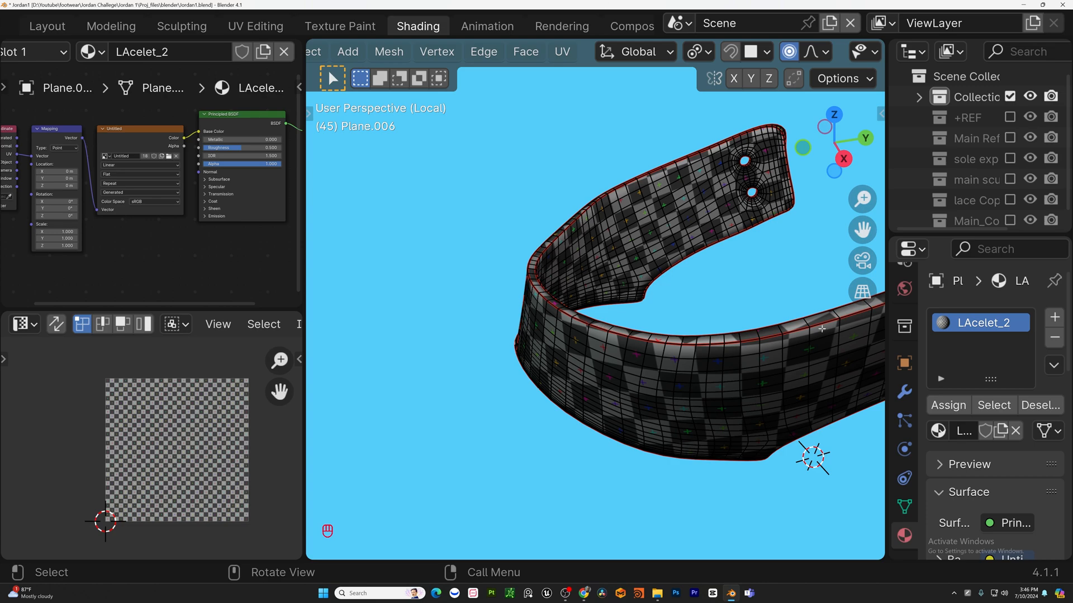
{"action": "middle_click_drag", "start_coordinate": [676, 340], "coordinate": [649, 278]}
{"action": "scroll", "coordinate": [525, 289], "scroll_direction": "down", "scroll_amount": 5}
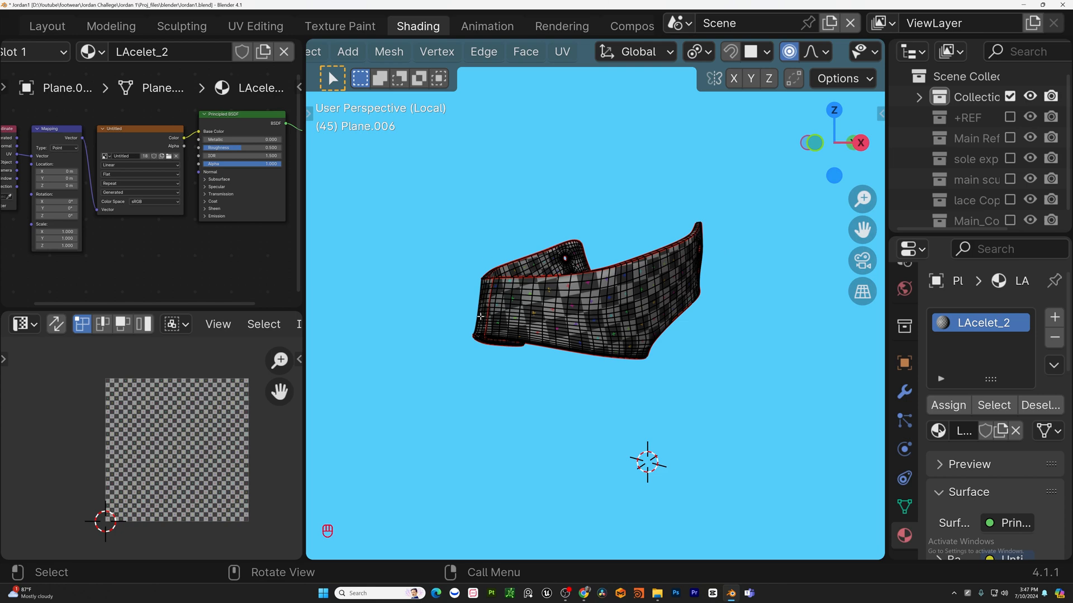
{"action": "middle_click_drag", "start_coordinate": [480, 316], "coordinate": [642, 221]}
{"action": "scroll", "coordinate": [642, 222], "scroll_direction": "down", "scroll_amount": 2}
{"action": "scroll", "coordinate": [642, 222], "scroll_direction": "up", "scroll_amount": 9}
{"action": "scroll", "coordinate": [642, 221], "scroll_direction": "down", "scroll_amount": 2}
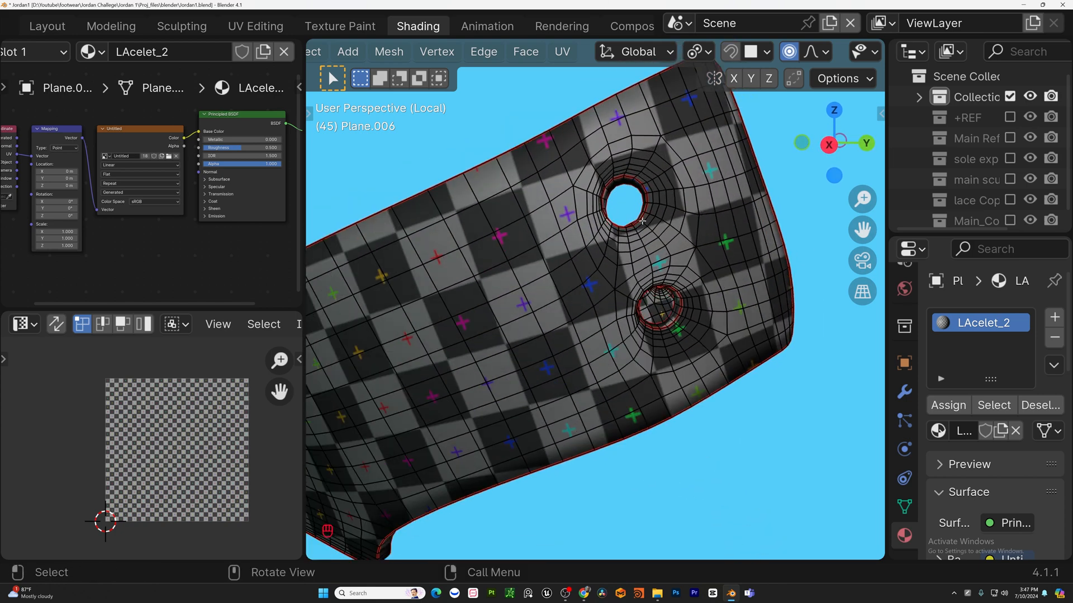
{"action": "scroll", "coordinate": [642, 221], "scroll_direction": "down", "scroll_amount": 3}
{"action": "scroll", "coordinate": [642, 221], "scroll_direction": "up", "scroll_amount": 4}
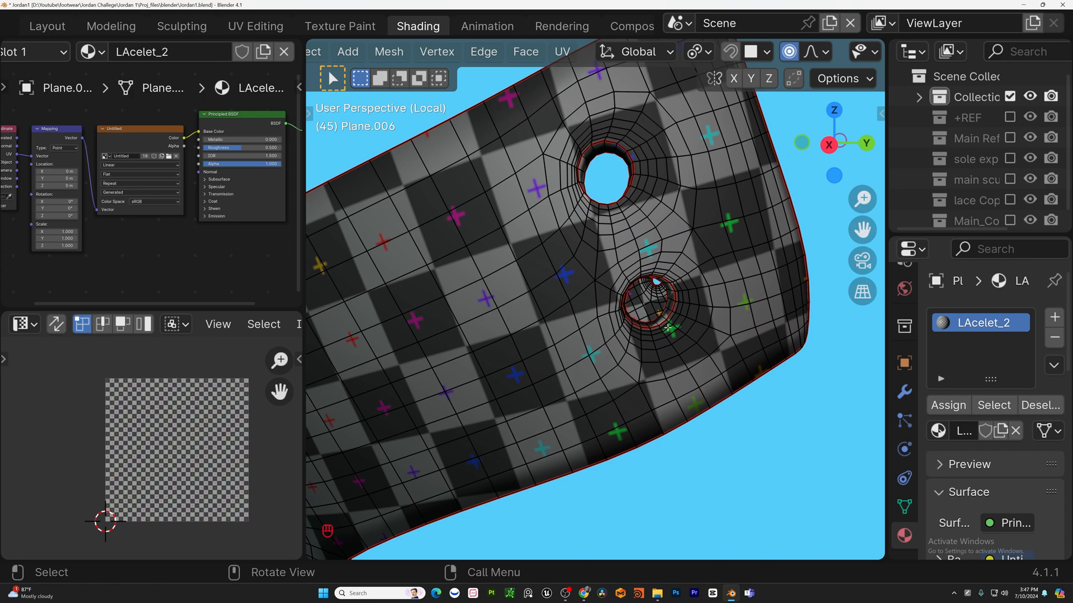
{"action": "middle_click_drag", "start_coordinate": [668, 328], "coordinate": [569, 194]}
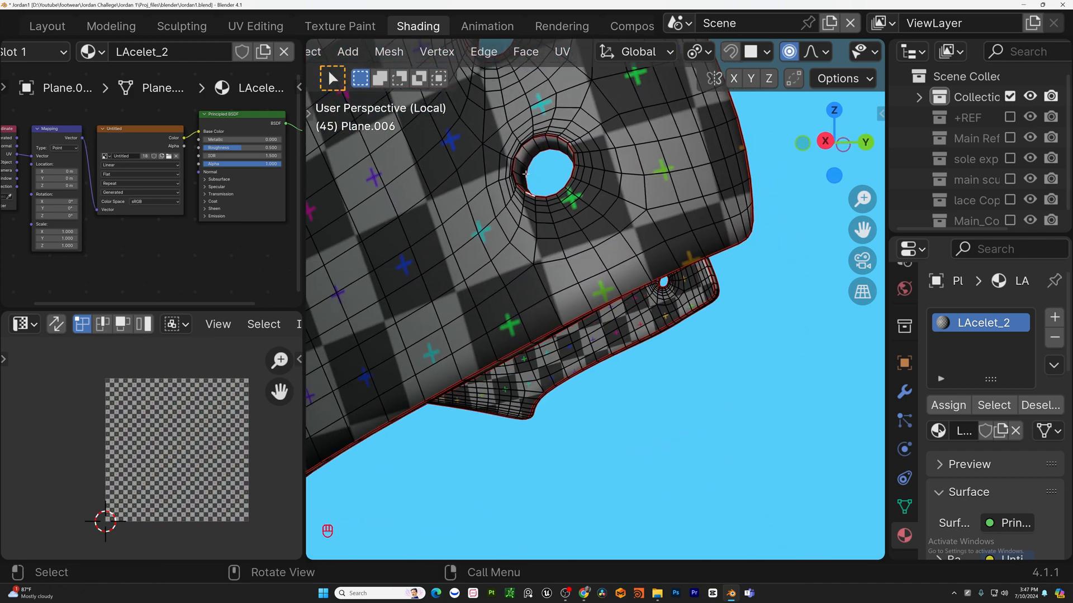
{"action": "scroll", "coordinate": [530, 137], "scroll_direction": "down", "scroll_amount": 5}
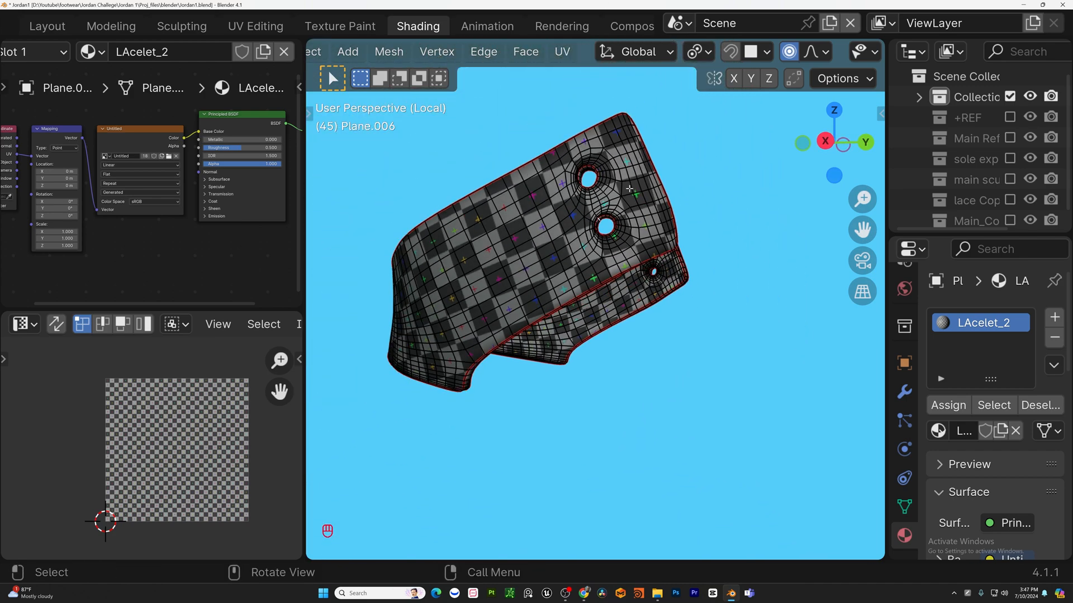
{"action": "middle_click_drag", "start_coordinate": [651, 268], "coordinate": [361, 237]}
Leave local view and select the lace eyelet strip on the shoe's side.
{"action": "key", "text": "KP_Divide"}
{"action": "key", "text": "Tab"}
{"action": "middle_click_drag", "start_coordinate": [539, 274], "coordinate": [424, 254]}
{"action": "middle_click_drag", "start_coordinate": [641, 259], "coordinate": [570, 268], "text": "shift"}
{"action": "scroll", "coordinate": [579, 262], "scroll_direction": "down", "scroll_amount": 3}
{"action": "scroll", "coordinate": [559, 273], "scroll_direction": "up", "scroll_amount": 5}
{"action": "middle_click_drag", "start_coordinate": [523, 297], "coordinate": [600, 330]}
{"action": "left_click", "coordinate": [600, 329]}
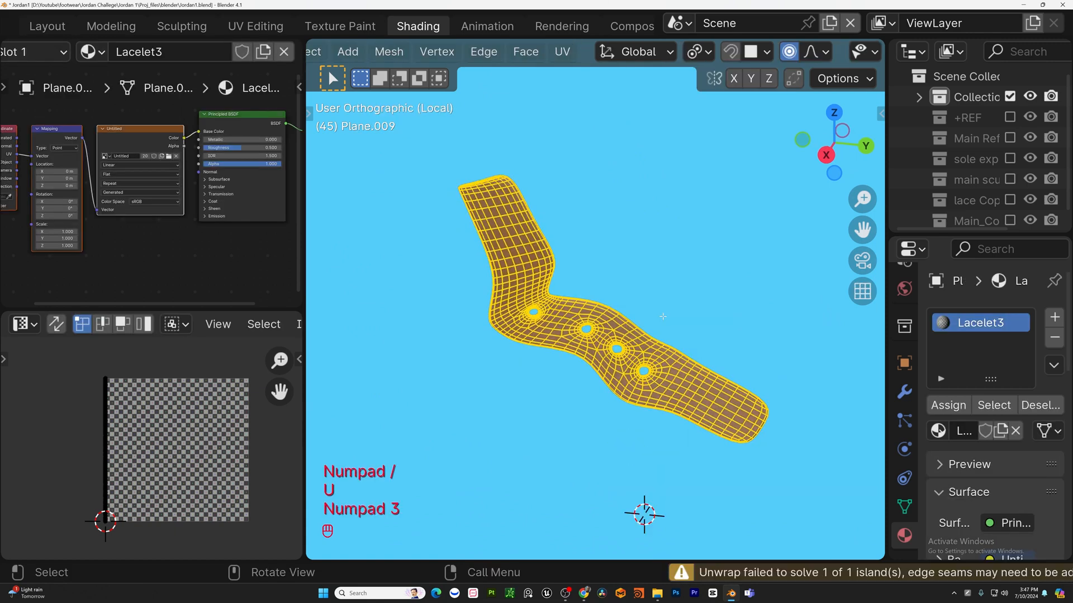
Project the lace eyelet strip's UVs with Cube Projection from the right view and check its checker in object mode.
{"action": "scroll", "coordinate": [662, 316], "scroll_direction": "down", "scroll_amount": 2}
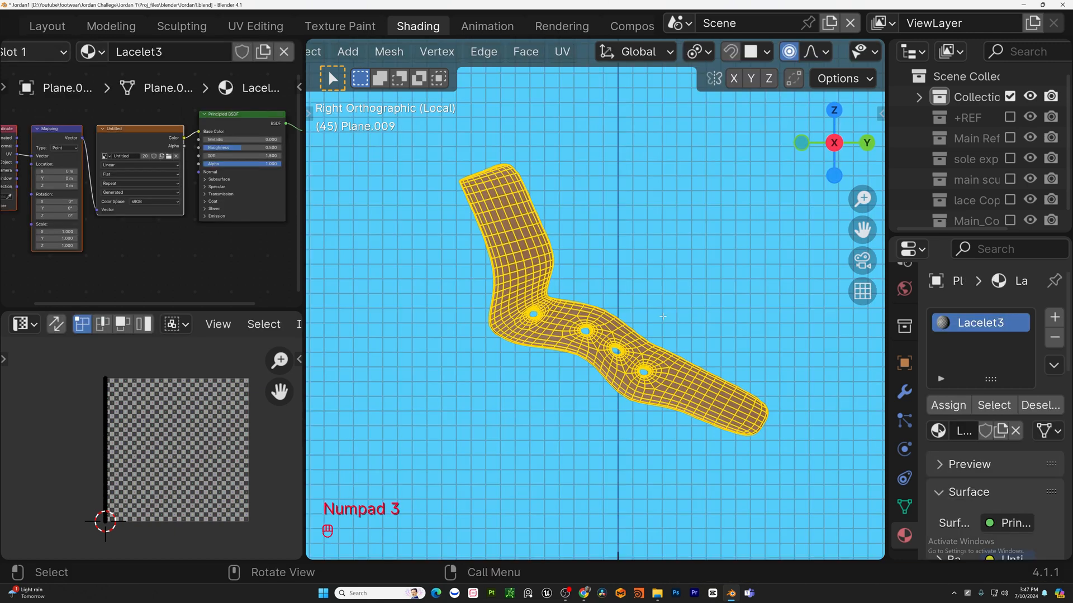
{"action": "key", "text": "u"}
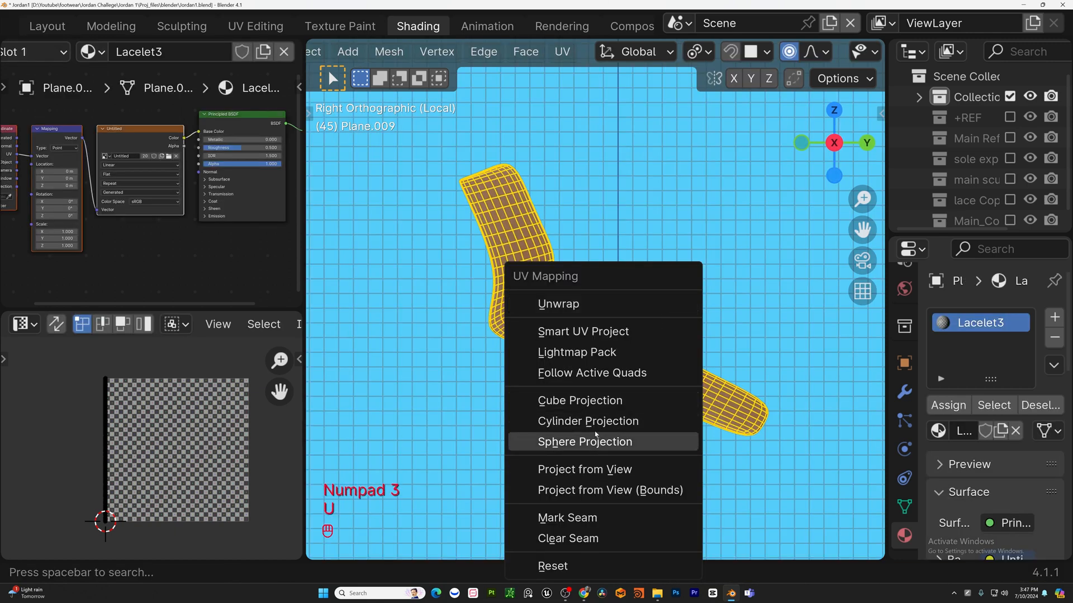
{"action": "left_click", "coordinate": [602, 400]}
{"action": "key", "text": "Tab"}
{"action": "middle_click_drag", "start_coordinate": [670, 336], "coordinate": [639, 329]}
{"action": "scroll", "coordinate": [533, 244], "scroll_direction": "up", "scroll_amount": 5}
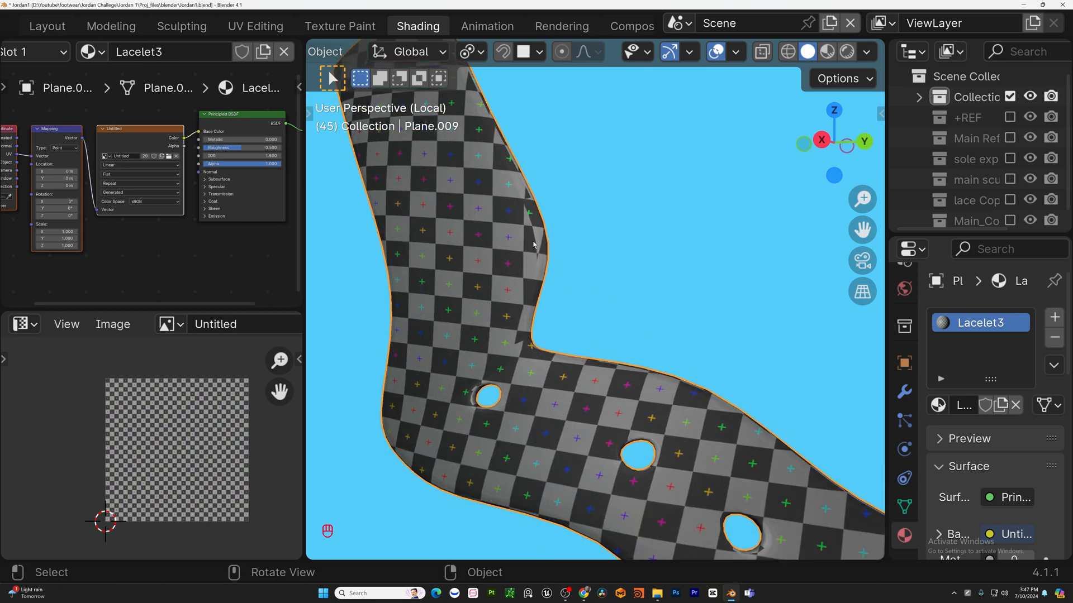
{"action": "scroll", "coordinate": [533, 245], "scroll_direction": "up", "scroll_amount": 2}
{"action": "scroll", "coordinate": [545, 281], "scroll_direction": "down", "scroll_amount": 8}
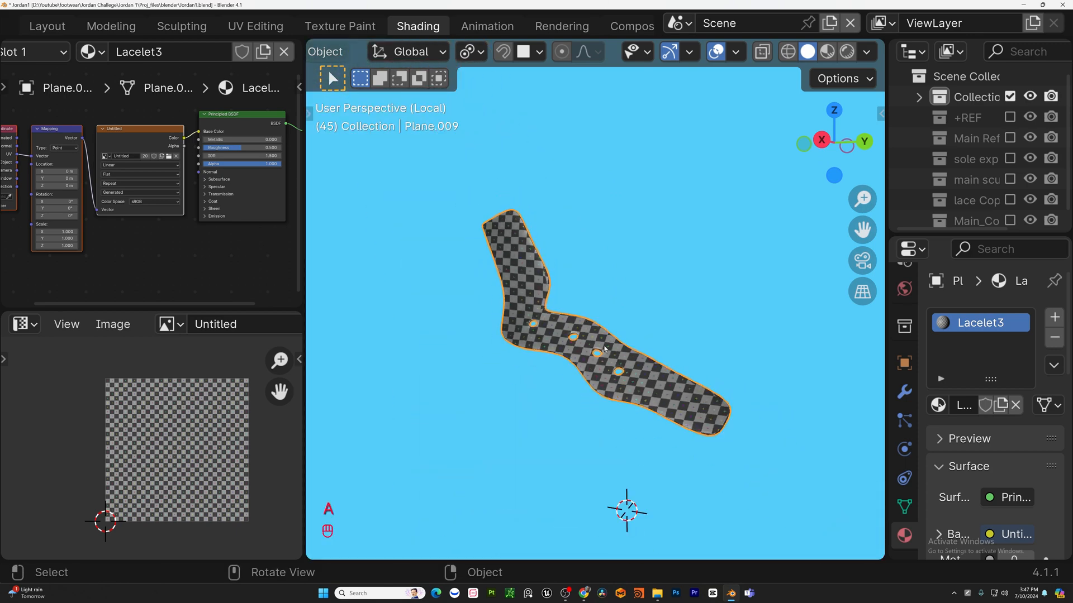
Re-project the lace eyelet strip's UVs with Project from View in the right orthographic view, then return to object mode.
{"action": "key", "text": "KP_3"}
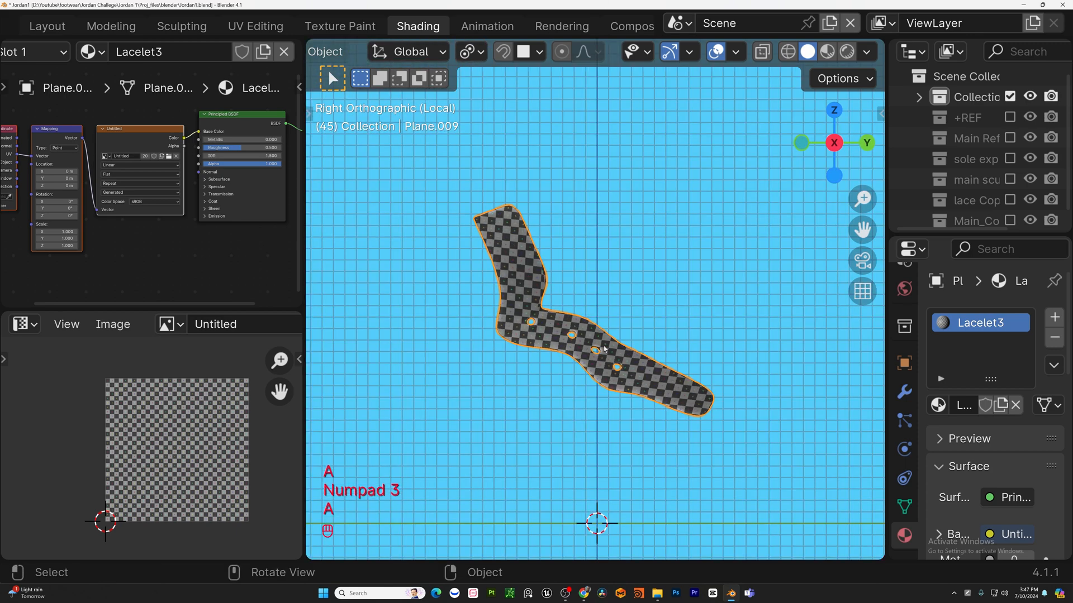
{"action": "key", "text": "Tab"}
{"action": "key", "text": "a"}
{"action": "key", "text": "u"}
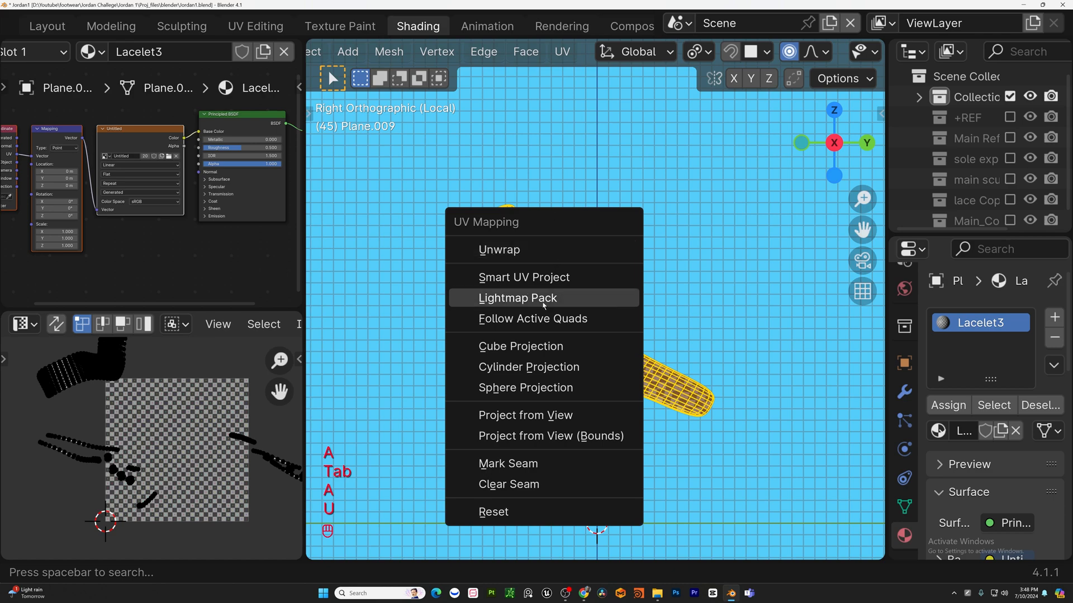
{"action": "left_click", "coordinate": [536, 415]}
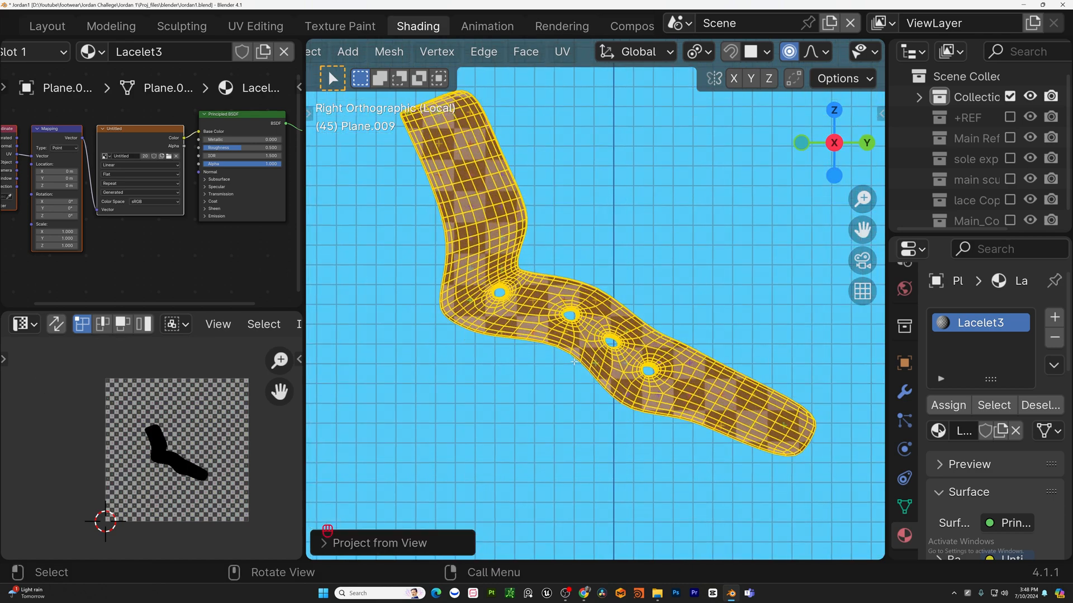
{"action": "key", "text": "Tab"}
Leave local view, select both lace eyelet strips on either side of the shoe and join them into one object.
{"action": "key", "text": "KP_Divide"}
{"action": "middle_click_drag", "start_coordinate": [592, 360], "coordinate": [492, 326], "text": "shift"}
{"action": "middle_click_drag", "start_coordinate": [492, 326], "coordinate": [391, 311]}
{"action": "scroll", "coordinate": [453, 296], "scroll_direction": "up", "scroll_amount": 2}
{"action": "left_click", "coordinate": [481, 285]}
{"action": "middle_click_drag", "start_coordinate": [481, 291], "coordinate": [514, 367]}
{"action": "left_click", "coordinate": [455, 357]}
{"action": "middle_click_drag", "start_coordinate": [585, 332], "coordinate": [453, 381]}
{"action": "left_click", "coordinate": [550, 351], "text": "shift"}
{"action": "key", "text": "ctrl+j"}
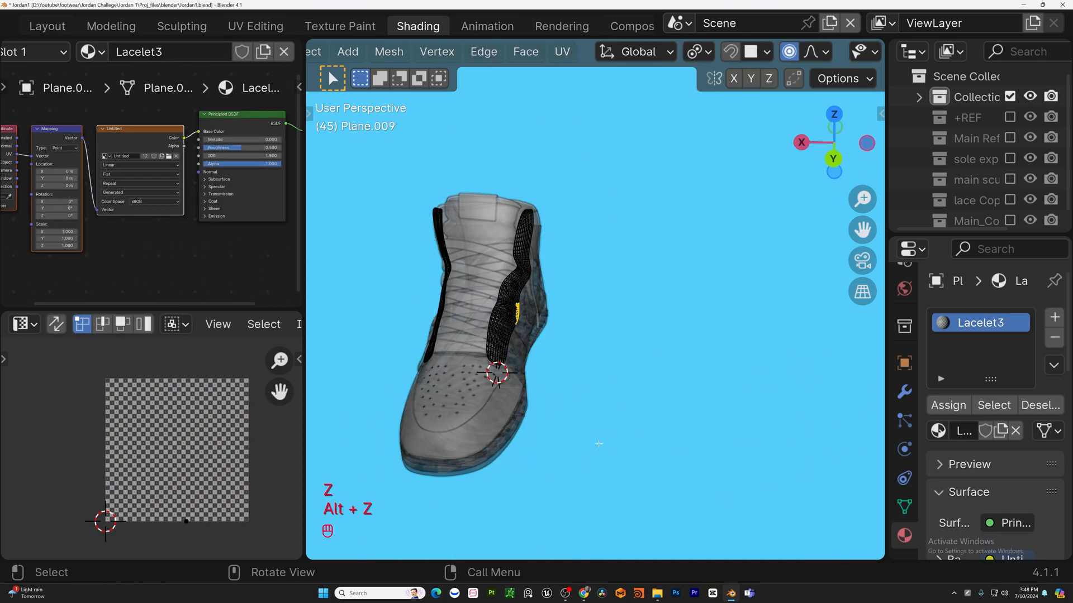
Turn on X-ray and project all of the joined eyelet strips' UVs with Project from View from the left orthographic view.
{"action": "left_click_drag", "start_coordinate": [598, 444], "coordinate": [476, 198]}
{"action": "key", "text": "alt+z"}
{"action": "middle_click_drag", "start_coordinate": [598, 315], "coordinate": [543, 302]}
{"action": "key", "text": "ctrl+KP_3"}
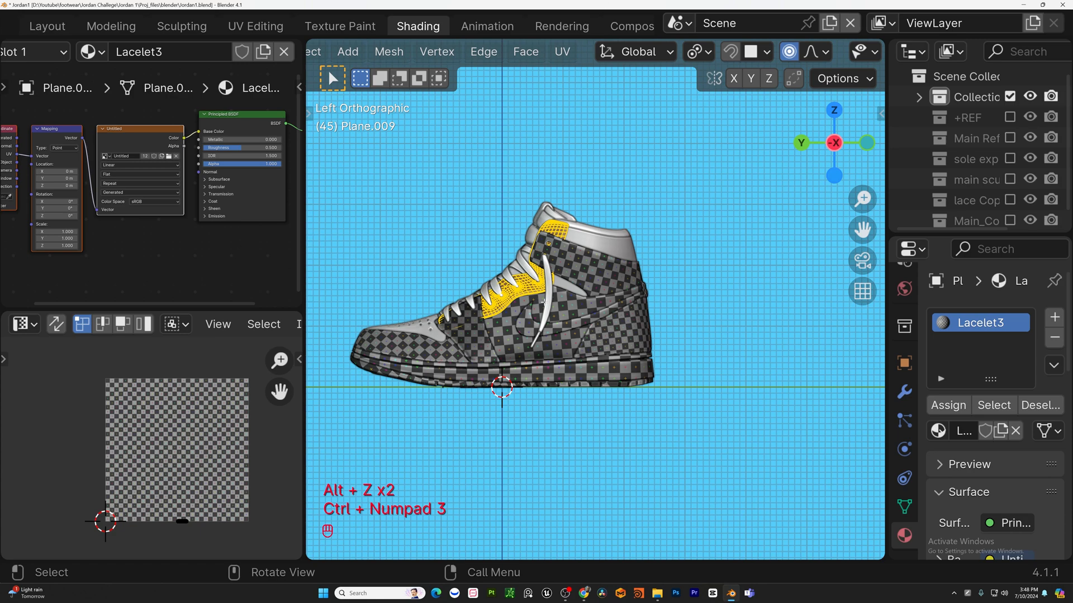
{"action": "key", "text": "u"}
{"action": "left_click", "coordinate": [515, 305]}
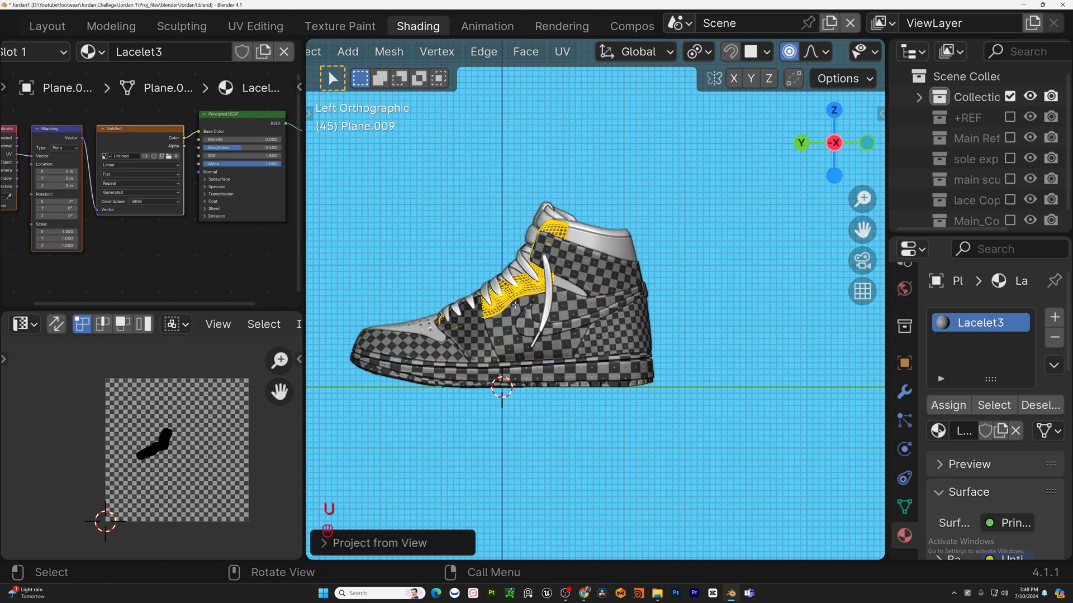
{"action": "middle_click_drag", "start_coordinate": [515, 305], "coordinate": [809, 302]}
Inspect the joined eyelet strips' checker pattern on the shoe and their UV layout.
{"action": "key", "text": "Tab"}
{"action": "key", "text": "Tab"}
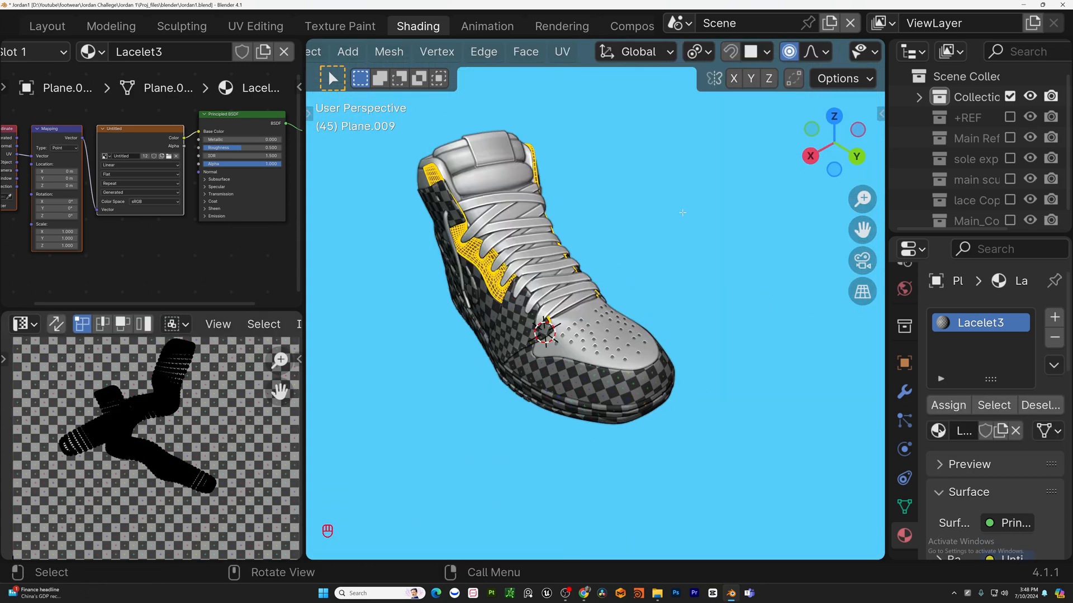
{"action": "middle_click_drag", "start_coordinate": [681, 214], "coordinate": [501, 251]}
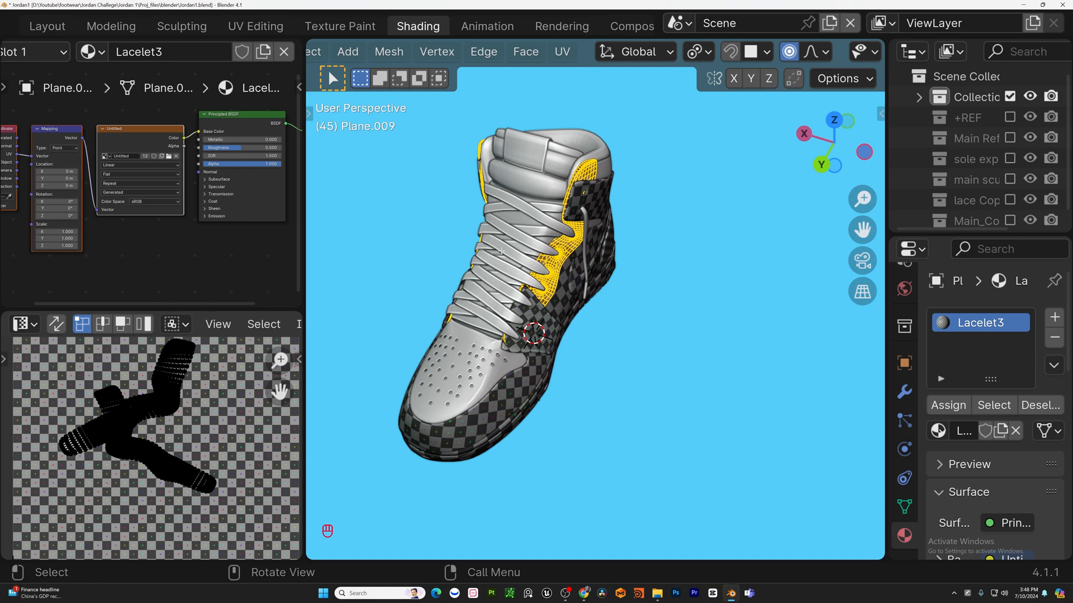
{"action": "scroll", "coordinate": [215, 414], "scroll_direction": "down", "scroll_amount": 3}
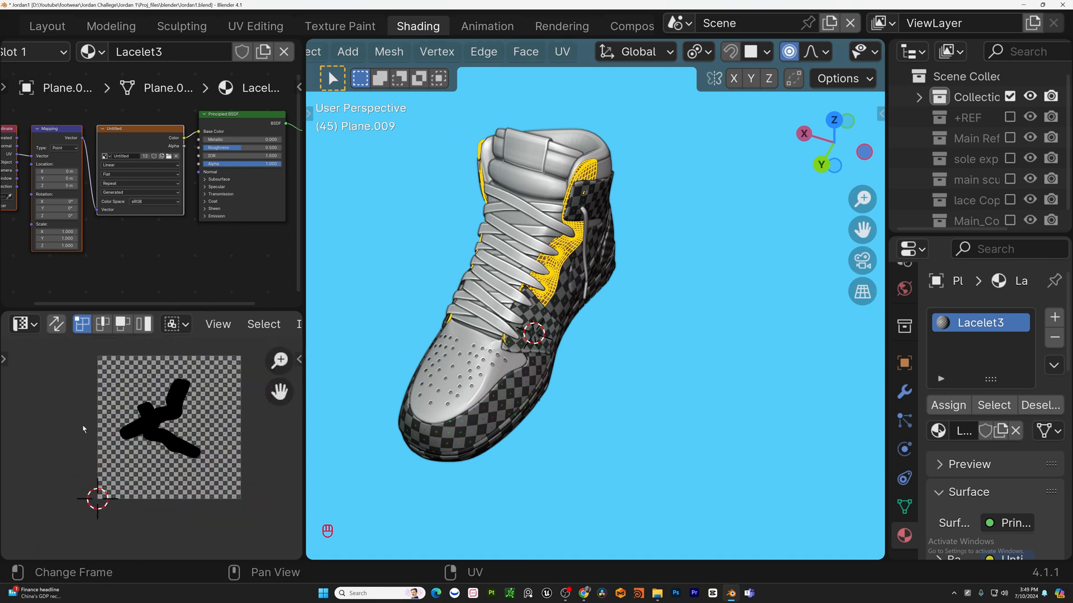
{"action": "scroll", "coordinate": [214, 428], "scroll_direction": "up", "scroll_amount": 1}
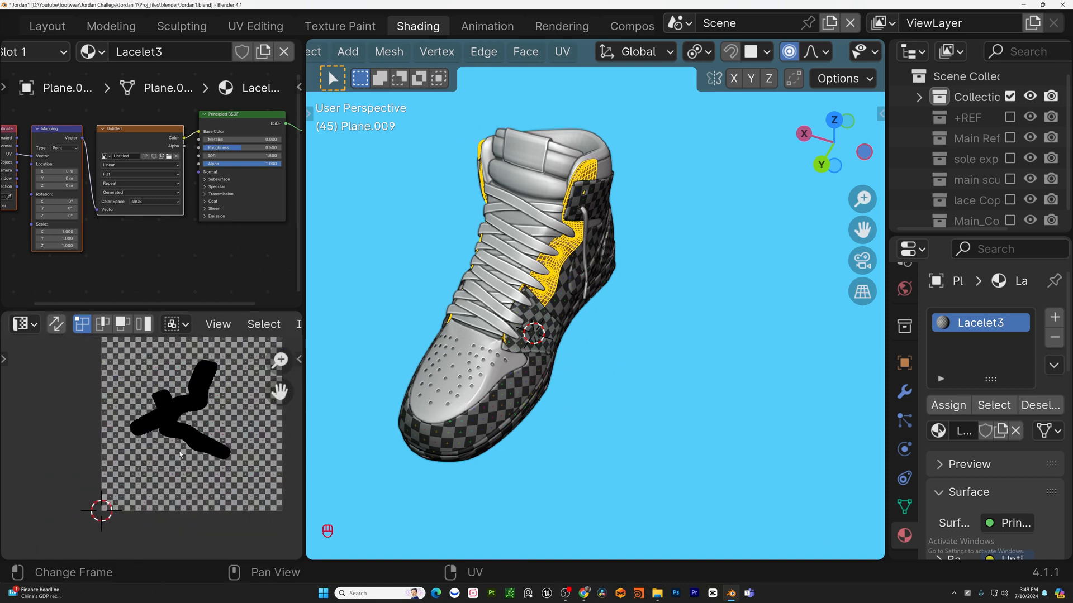
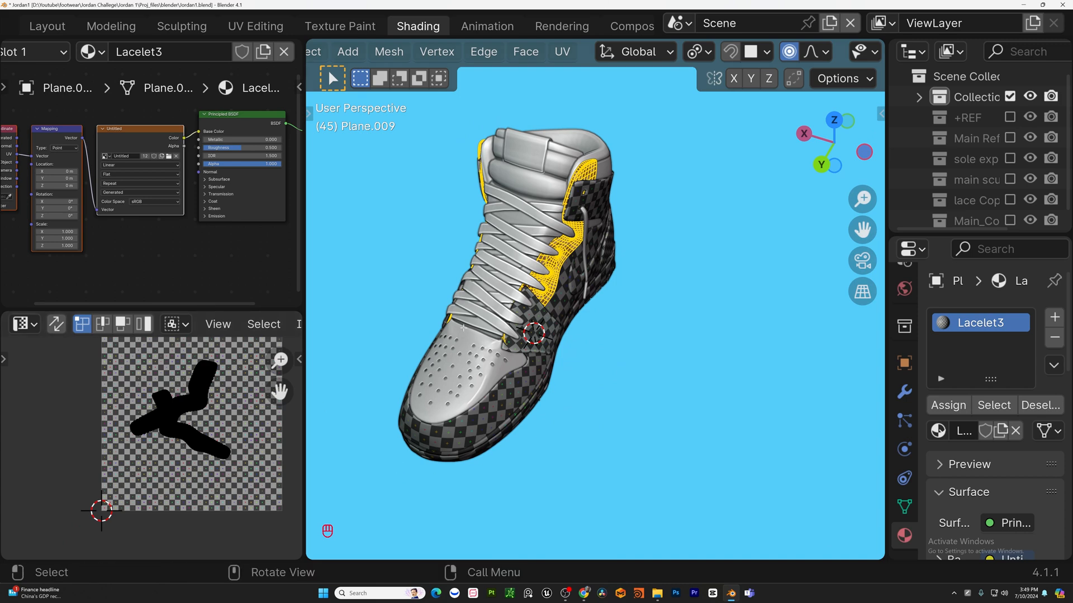
Move and rotate the joined eyelet strips' UV island in the UV editor.
{"action": "middle_click_drag", "start_coordinate": [463, 328], "coordinate": [458, 116]}
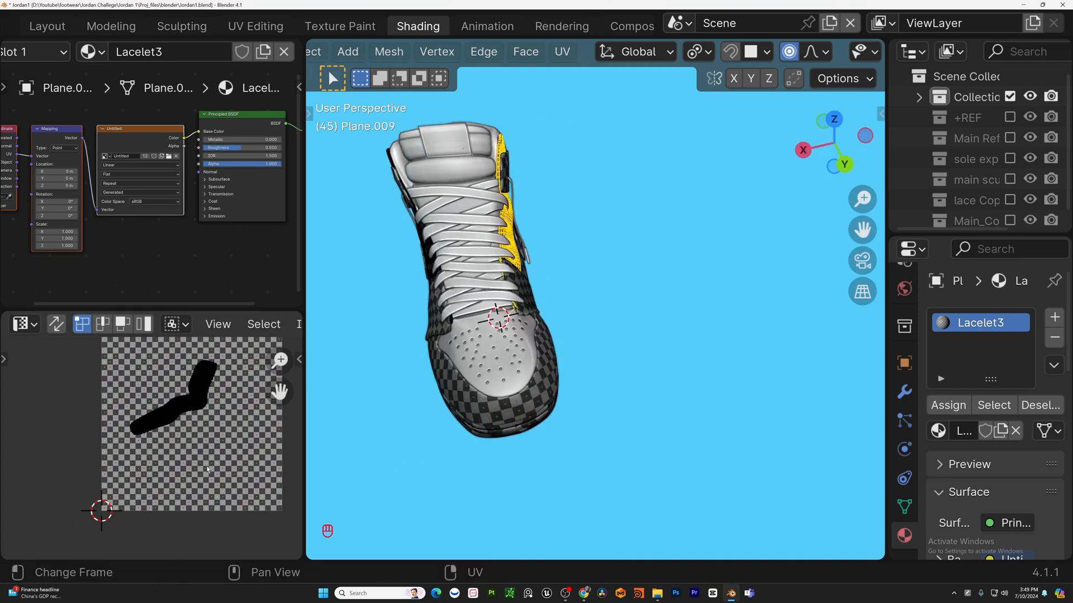
{"action": "scroll", "coordinate": [212, 449], "scroll_direction": "down", "scroll_amount": 3}
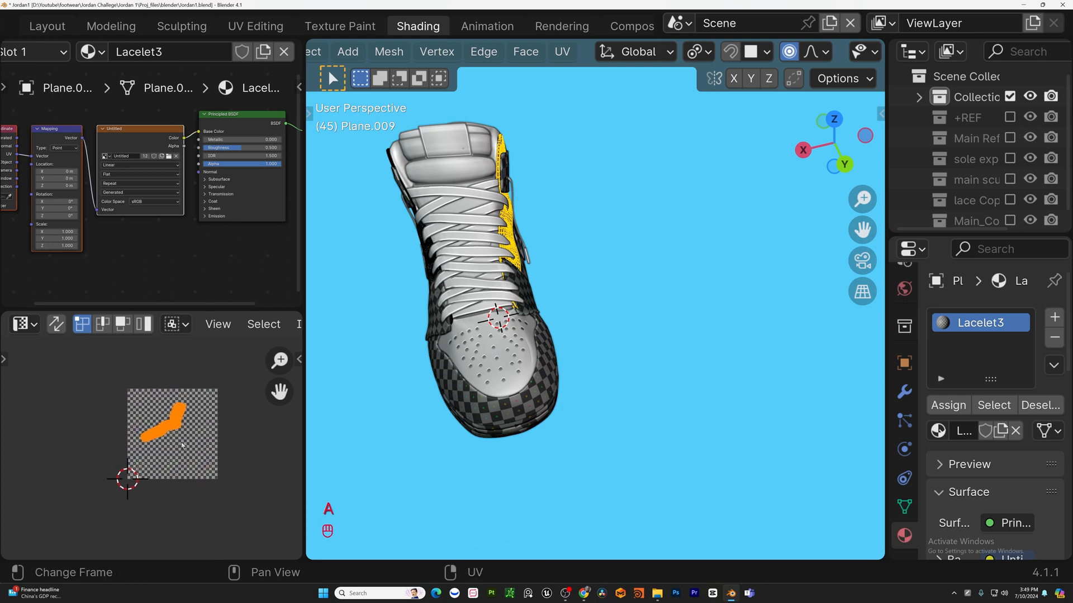
{"action": "key", "text": "g"}
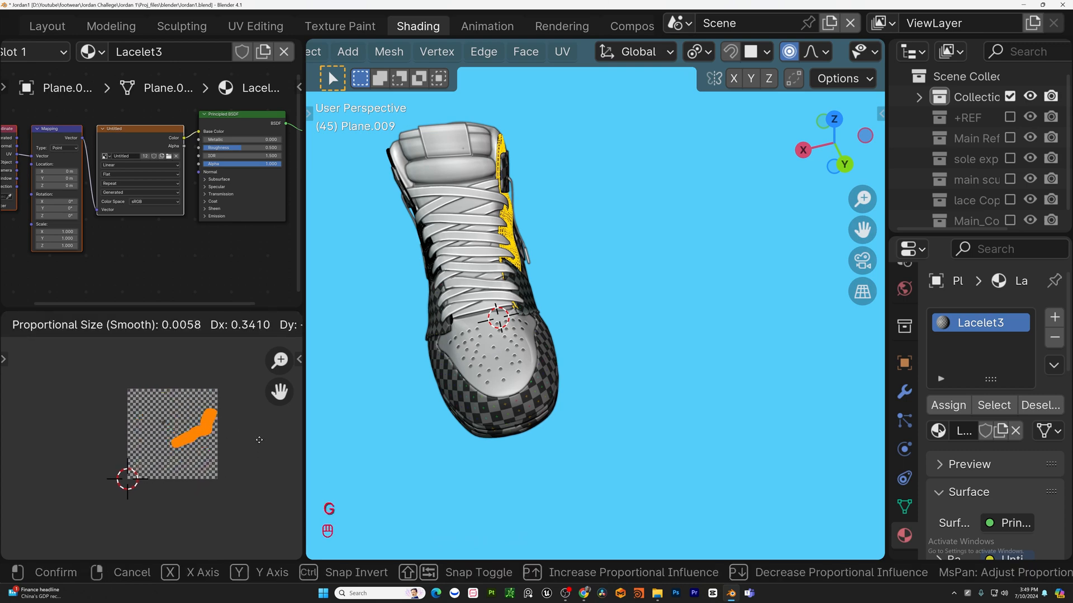
{"action": "key", "text": "r"}
{"action": "left_click", "coordinate": [263, 385]}
Turn off X-ray, select one eyelet strip's UV island and rotate and reposition it within the UV square.
{"action": "middle_click_drag", "start_coordinate": [458, 179], "coordinate": [514, 313]}
{"action": "key", "text": "Tab"}
{"action": "key", "text": "Tab"}
{"action": "key", "text": "alt+z"}
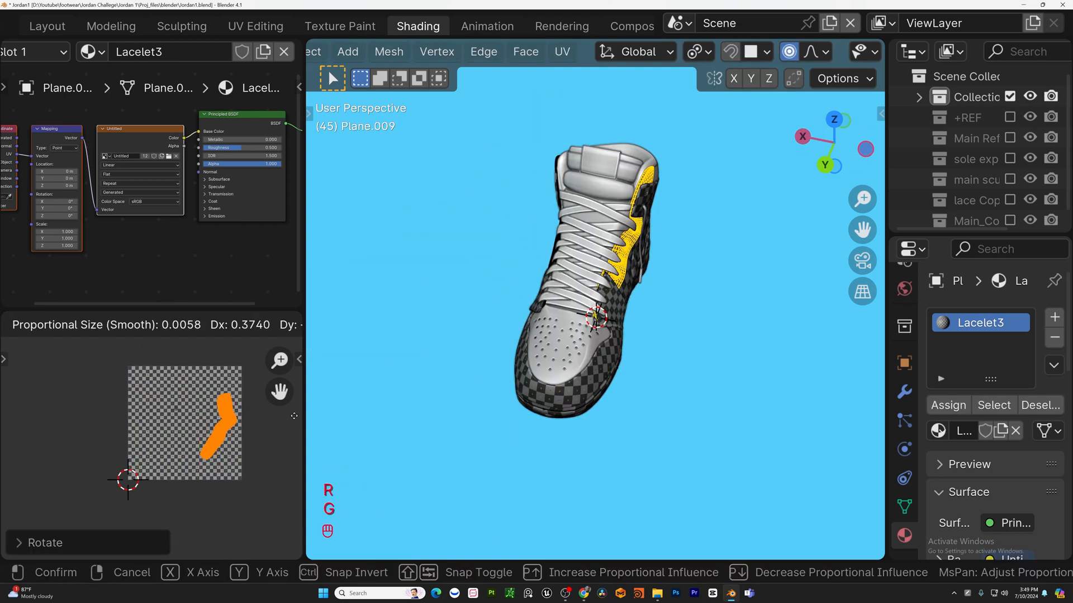
{"action": "left_click", "coordinate": [297, 412]}
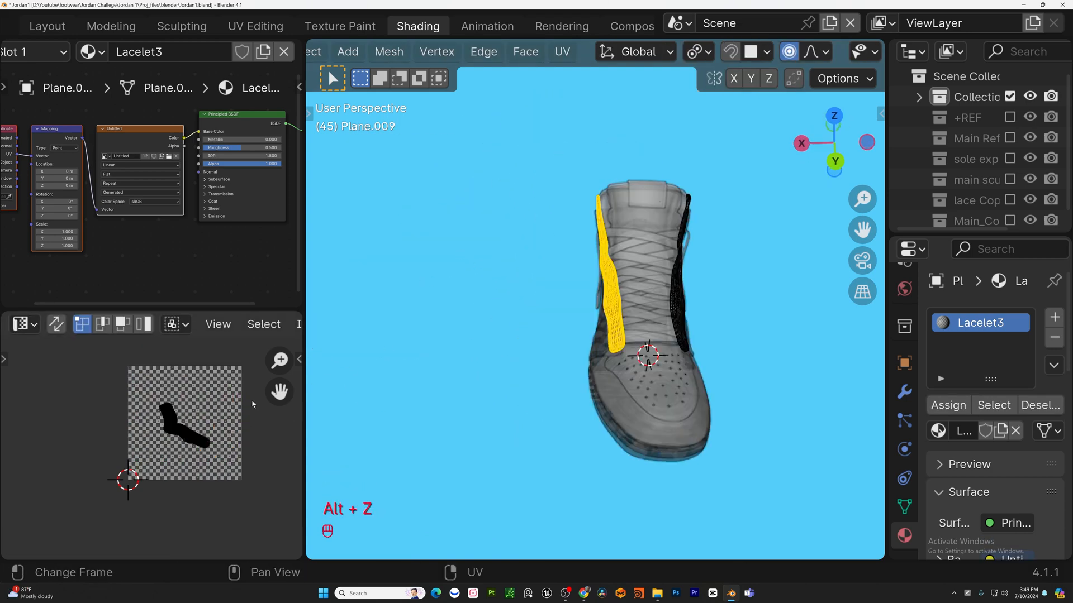
{"action": "key", "text": "r"}
{"action": "left_click", "coordinate": [229, 429]}
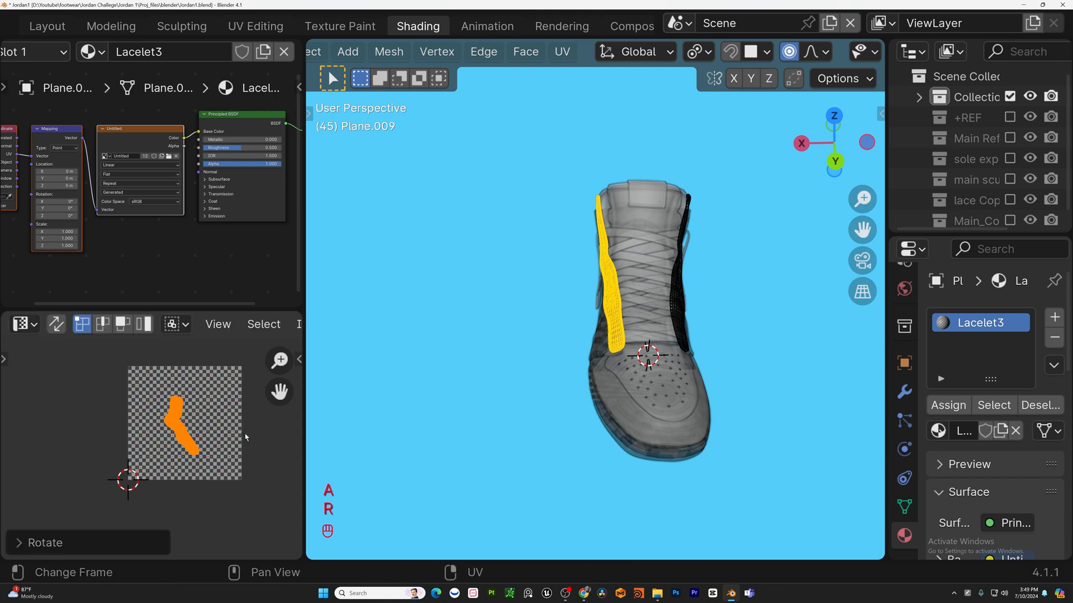
{"action": "key", "text": "g"}
{"action": "left_click", "coordinate": [206, 420]}
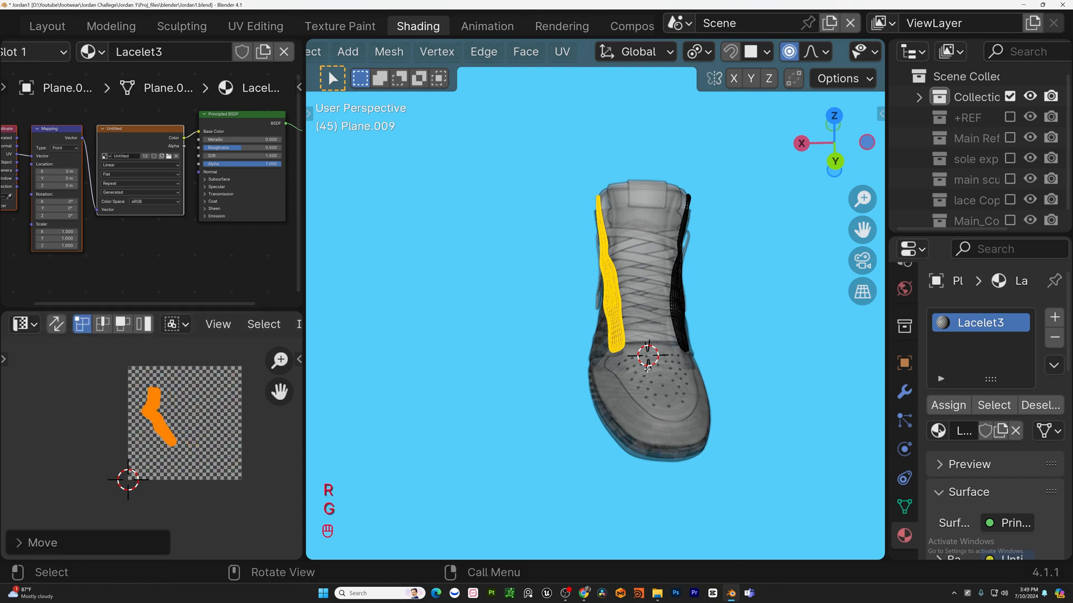
Select all eyelet strip UVs and adjust the placement of both islands in the UV editor.
{"action": "left_click", "coordinate": [646, 369]}
{"action": "key", "text": "a"}
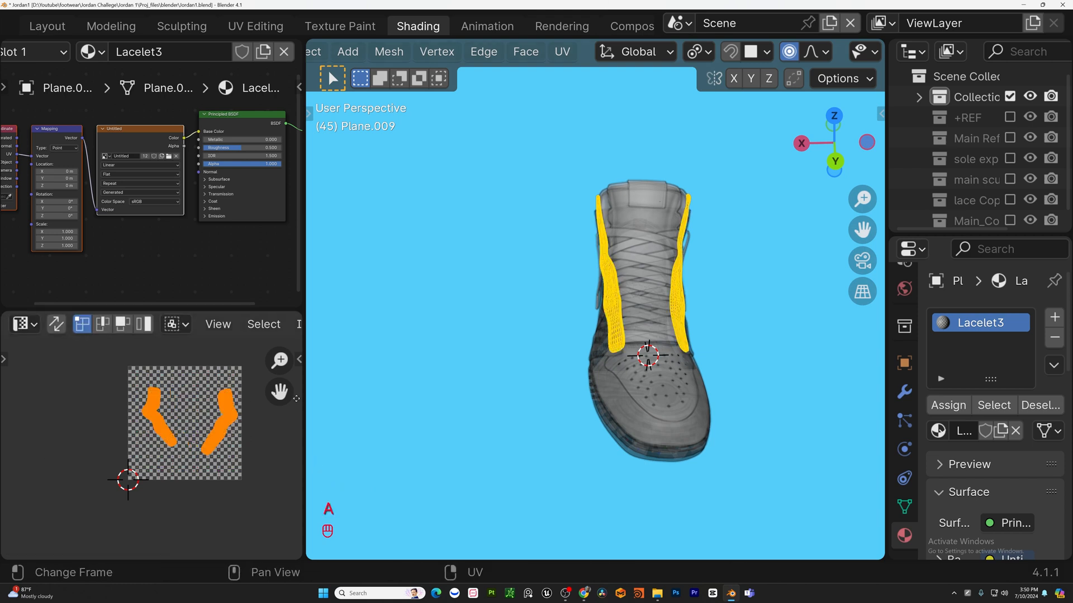
{"action": "middle_click_drag", "start_coordinate": [447, 408], "coordinate": [385, 390]}
{"action": "left_click_drag", "start_coordinate": [254, 479], "coordinate": [183, 372]}
{"action": "left_click_drag", "start_coordinate": [180, 479], "coordinate": [115, 353]}
{"action": "key", "text": "g"}
{"action": "key", "text": "g"}
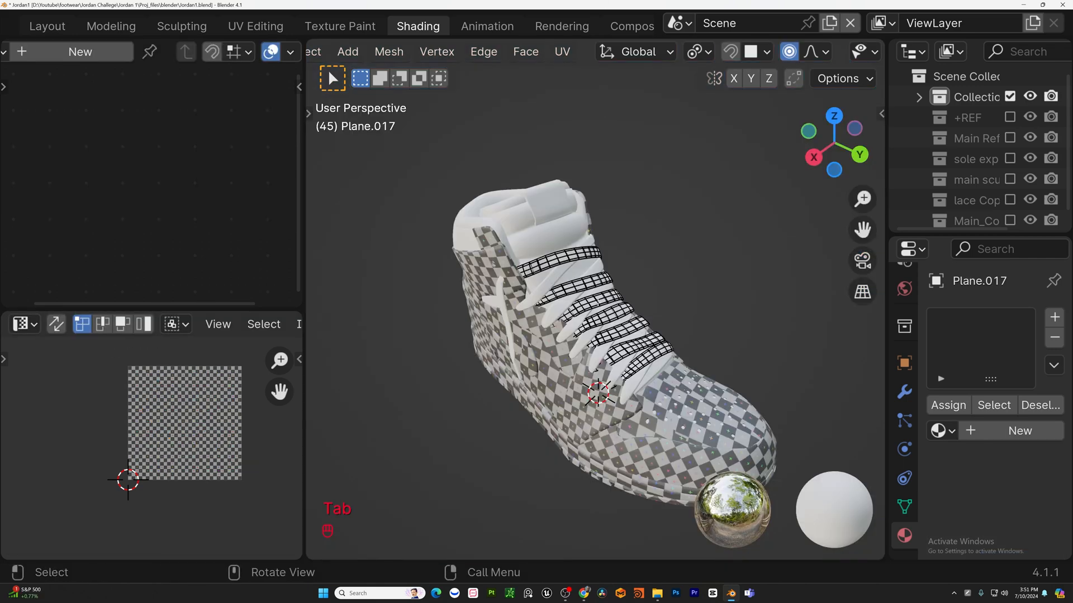
Switch to the laces object and assign it a copy of the LAcelet_2 checker material named LACE.
{"action": "scroll", "coordinate": [595, 302], "scroll_direction": "up", "scroll_amount": 3}
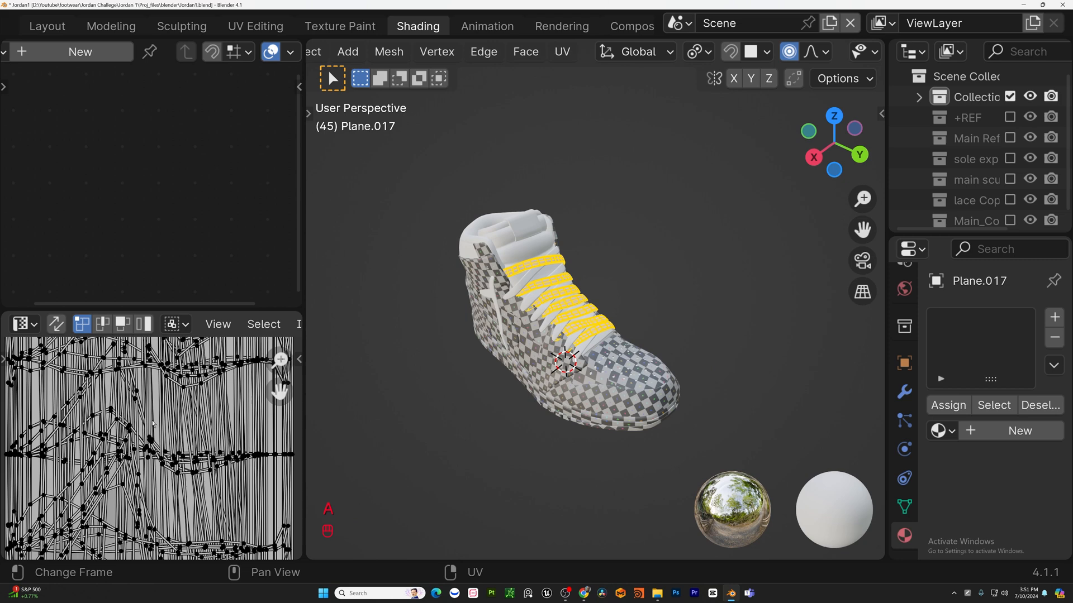
{"action": "scroll", "coordinate": [195, 360], "scroll_direction": "down", "scroll_amount": 3}
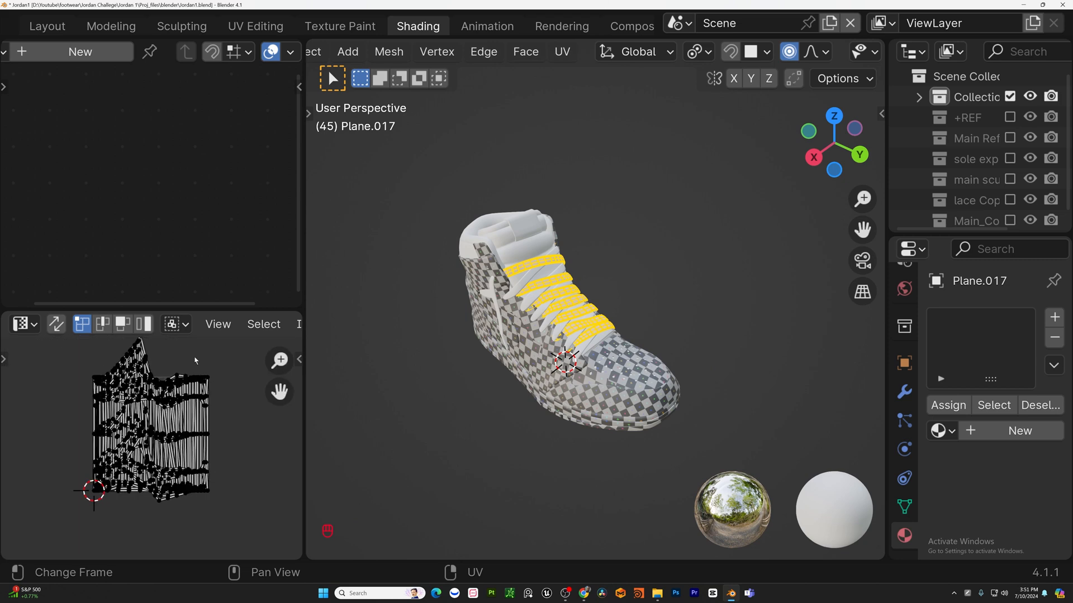
{"action": "middle_click_drag", "start_coordinate": [570, 275], "coordinate": [593, 305], "text": "shift"}
{"action": "key", "text": "Tab"}
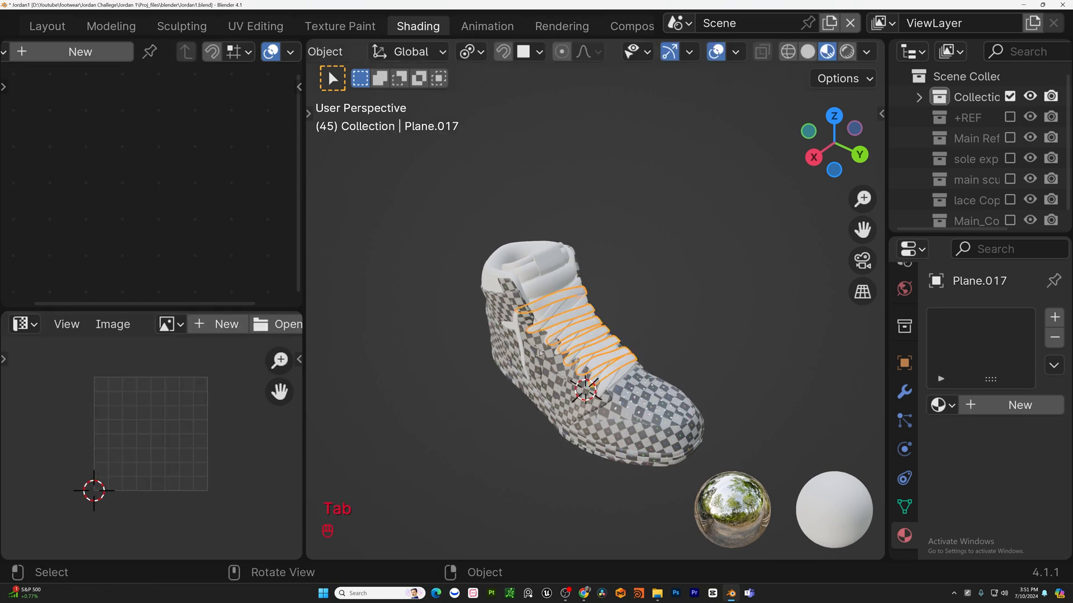
{"action": "left_click", "coordinate": [948, 409]}
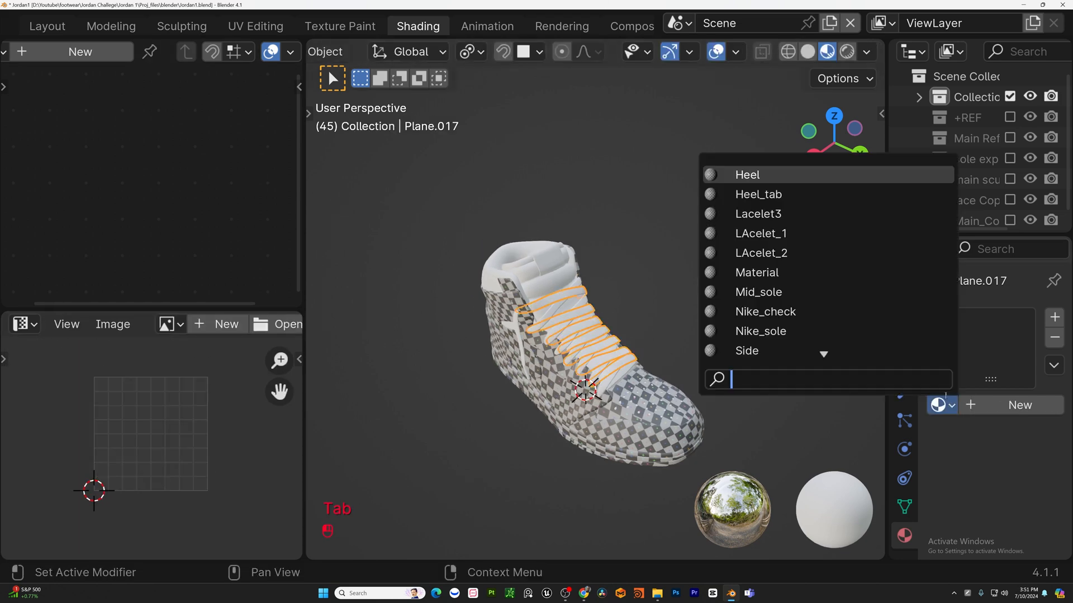
{"action": "left_click", "coordinate": [754, 251]}
{"action": "left_click", "coordinate": [244, 52]}
{"action": "left_click", "coordinate": [203, 54]}
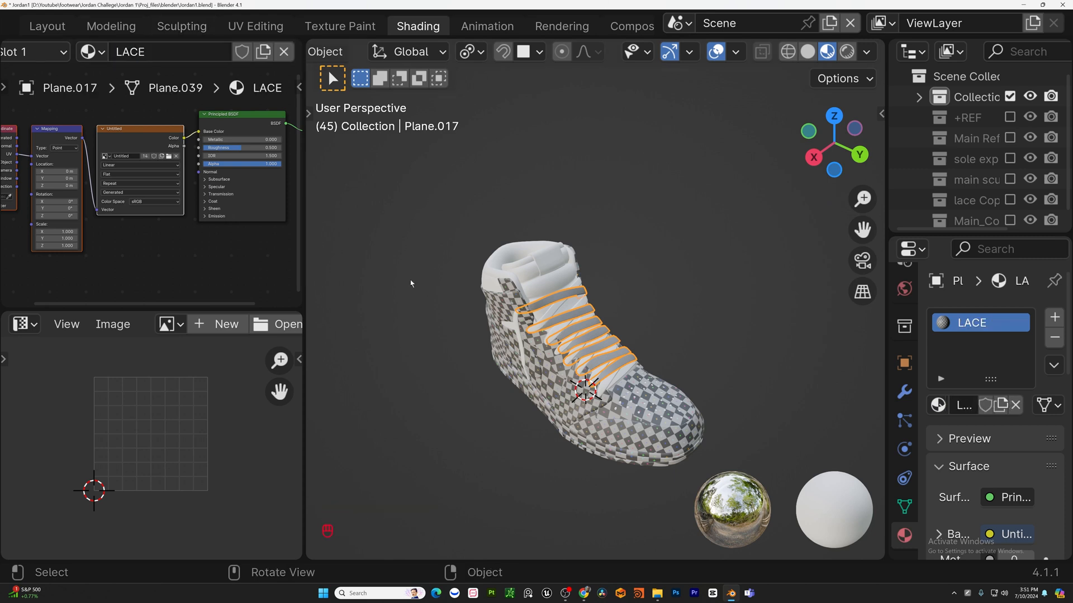
Select all of the laces' faces in edit mode and unwrap them.
{"action": "middle_click_drag", "start_coordinate": [664, 398], "coordinate": [640, 420]}
{"action": "scroll", "coordinate": [640, 420], "scroll_direction": "up", "scroll_amount": 4}
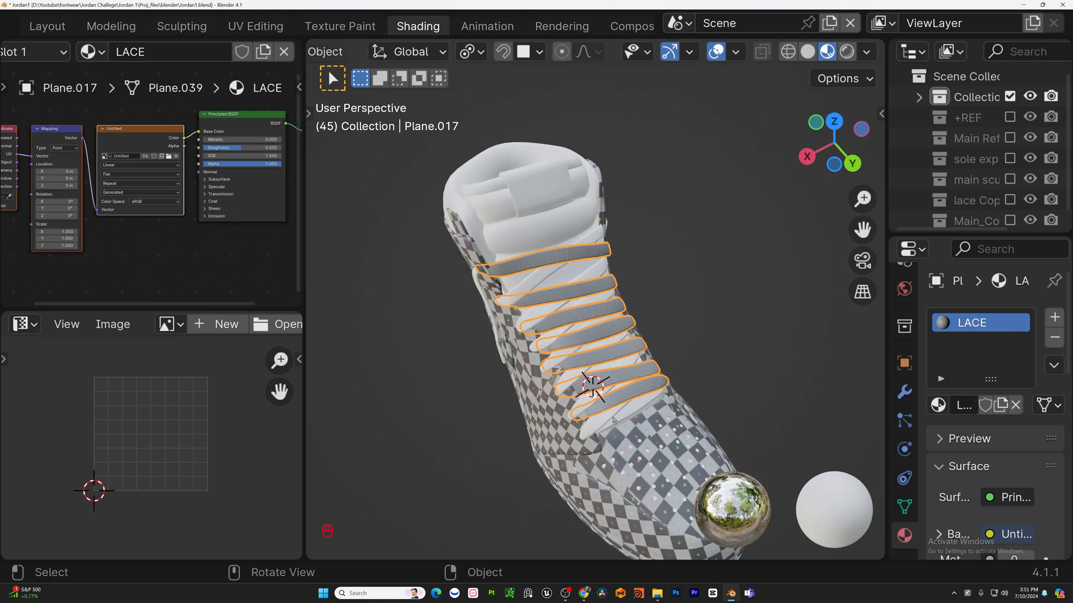
{"action": "left_click", "coordinate": [615, 418], "text": "shift"}
{"action": "middle_click_drag", "start_coordinate": [557, 292], "coordinate": [642, 252]}
{"action": "left_click", "coordinate": [547, 263], "text": "shift"}
{"action": "scroll", "coordinate": [642, 251], "scroll_direction": "up", "scroll_amount": 4}
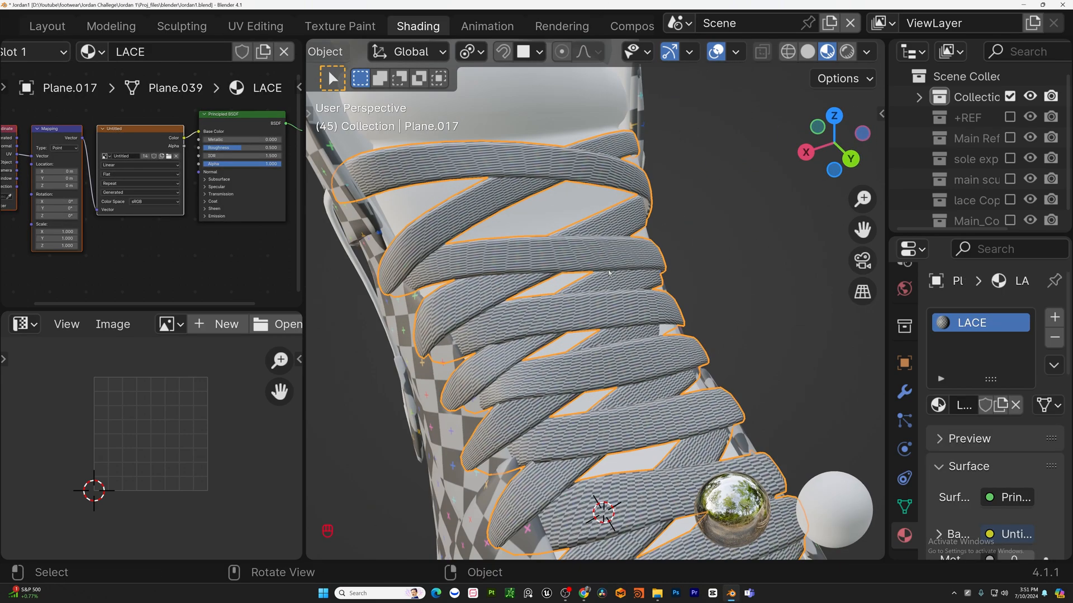
{"action": "key", "text": "Tab"}
{"action": "key", "text": "a"}
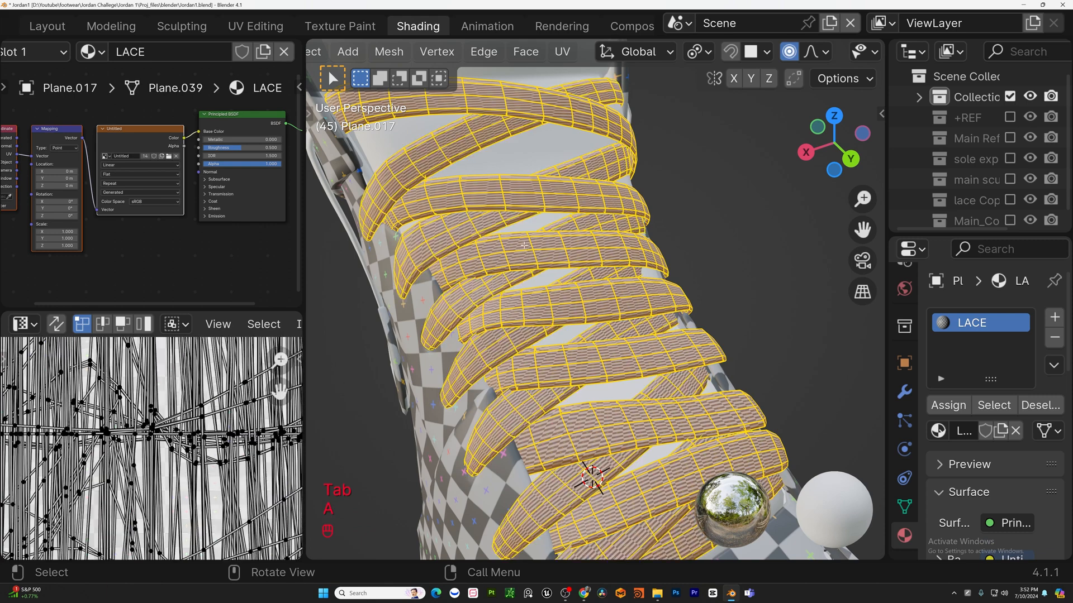
{"action": "scroll", "coordinate": [525, 251], "scroll_direction": "down", "scroll_amount": 5}
{"action": "key", "text": "u"}
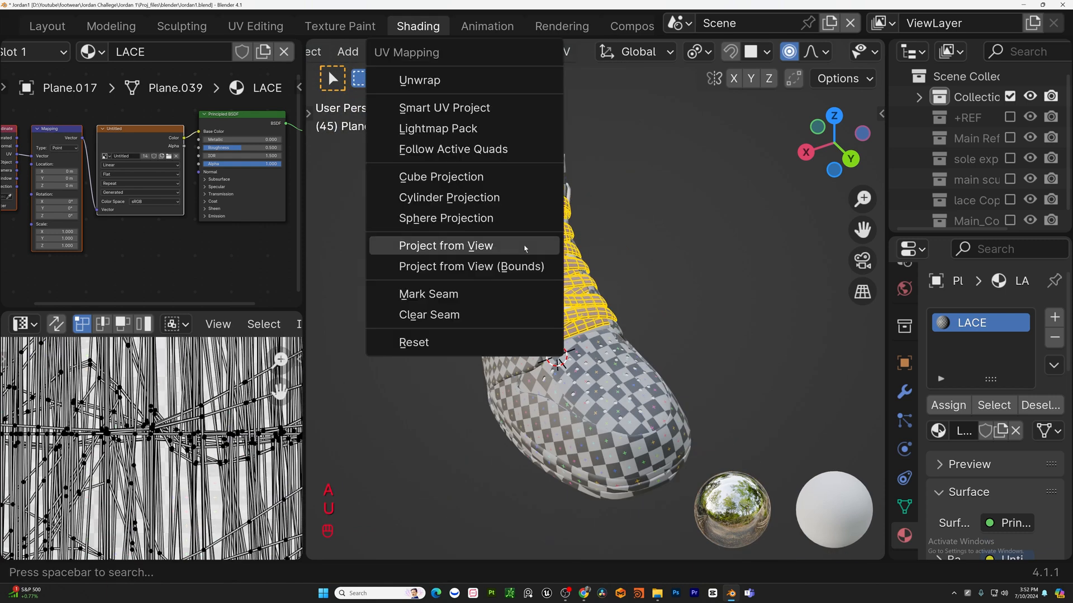
{"action": "left_click", "coordinate": [493, 82]}
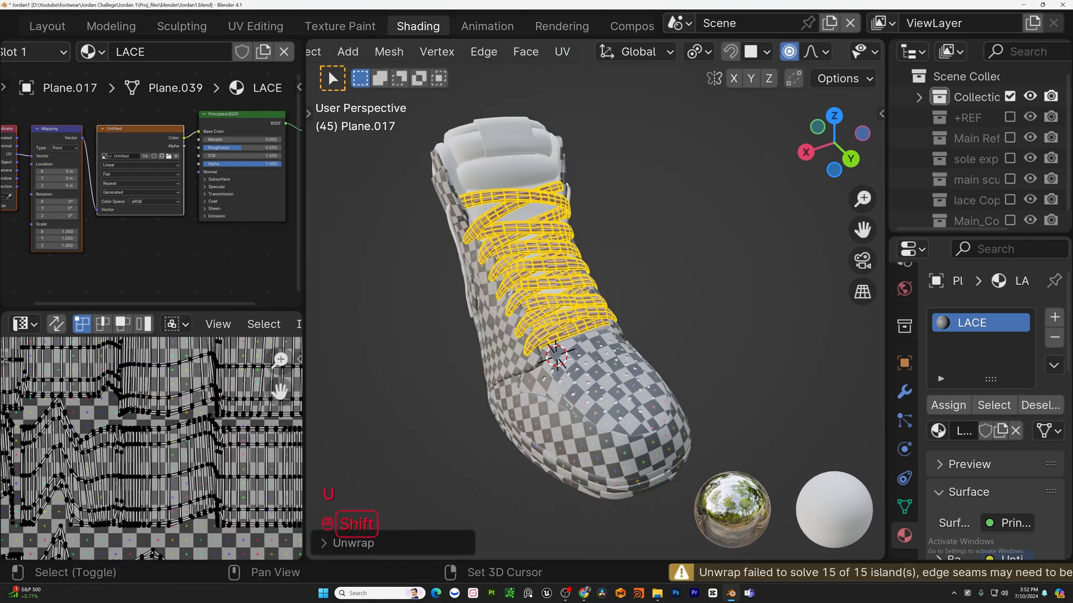
Re-project the laces' UVs with Cube Projection.
{"action": "scroll", "coordinate": [510, 292], "scroll_direction": "up", "scroll_amount": 4}
{"action": "key", "text": "Tab"}
{"action": "key", "text": "Tab"}
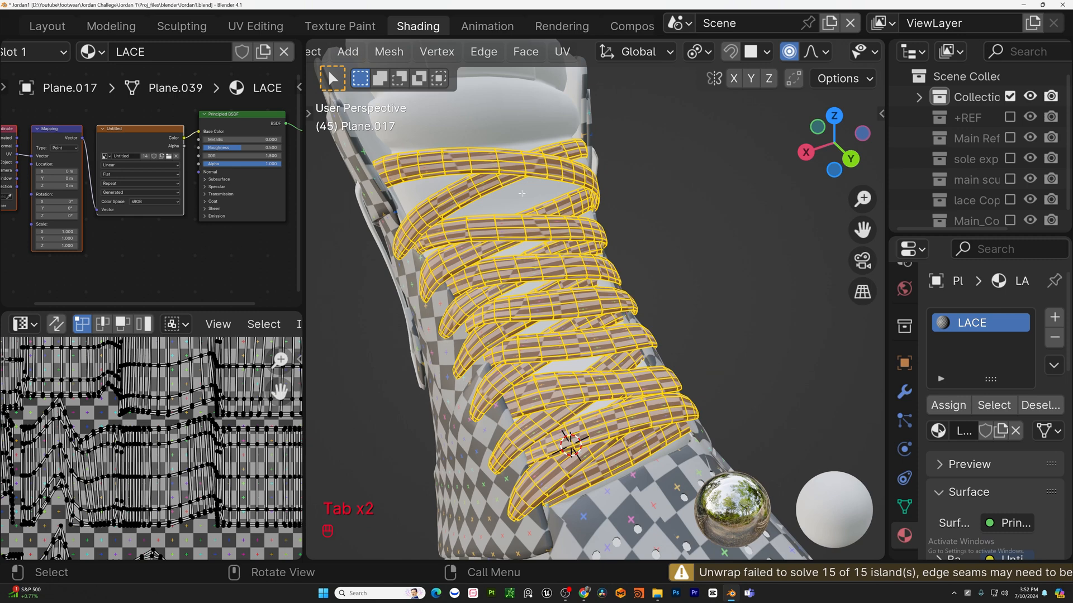
{"action": "key", "text": "u"}
{"action": "left_click", "coordinate": [455, 290]}
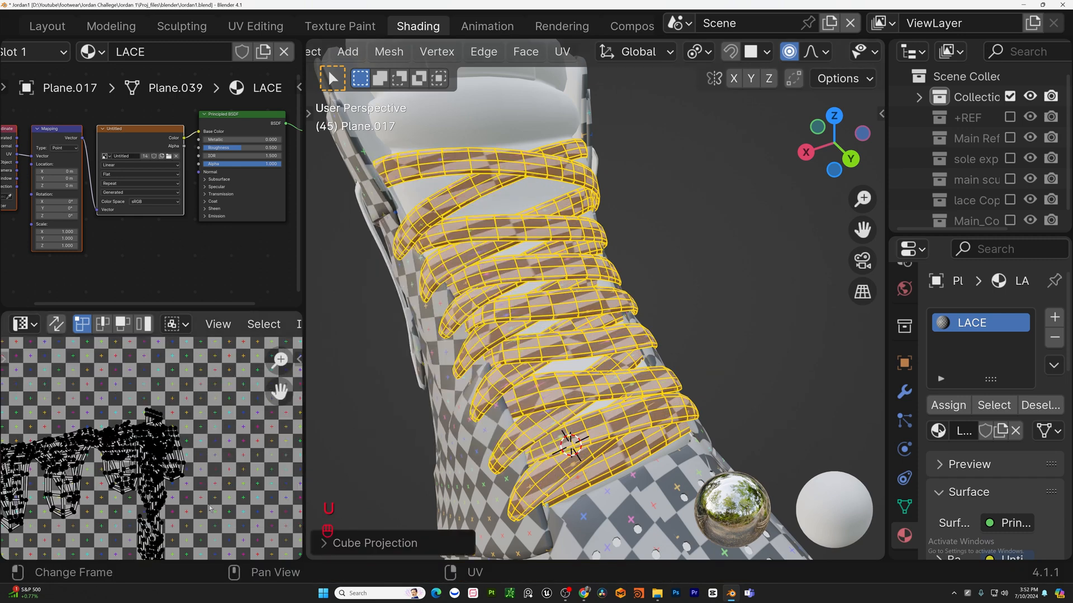
Re-project the laces' UVs with Smart UV Project using the default 66° angle limit.
{"action": "scroll", "coordinate": [210, 509], "scroll_direction": "down", "scroll_amount": 2}
{"action": "scroll", "coordinate": [520, 207], "scroll_direction": "down", "scroll_amount": 1}
{"action": "middle_click_drag", "start_coordinate": [520, 207], "coordinate": [527, 232]}
{"action": "key", "text": "u"}
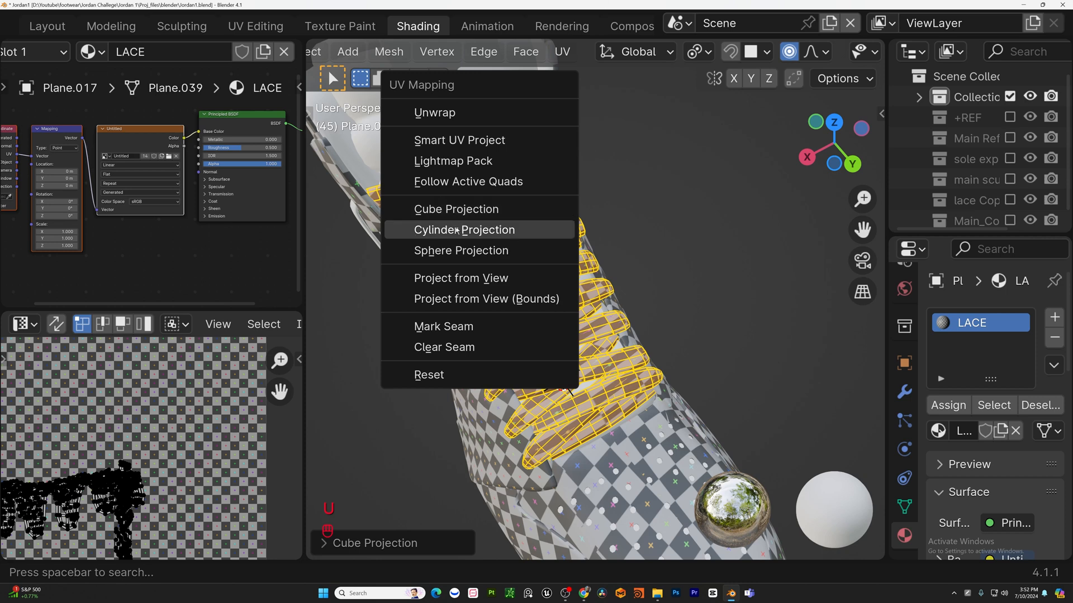
{"action": "left_click", "coordinate": [468, 149]}
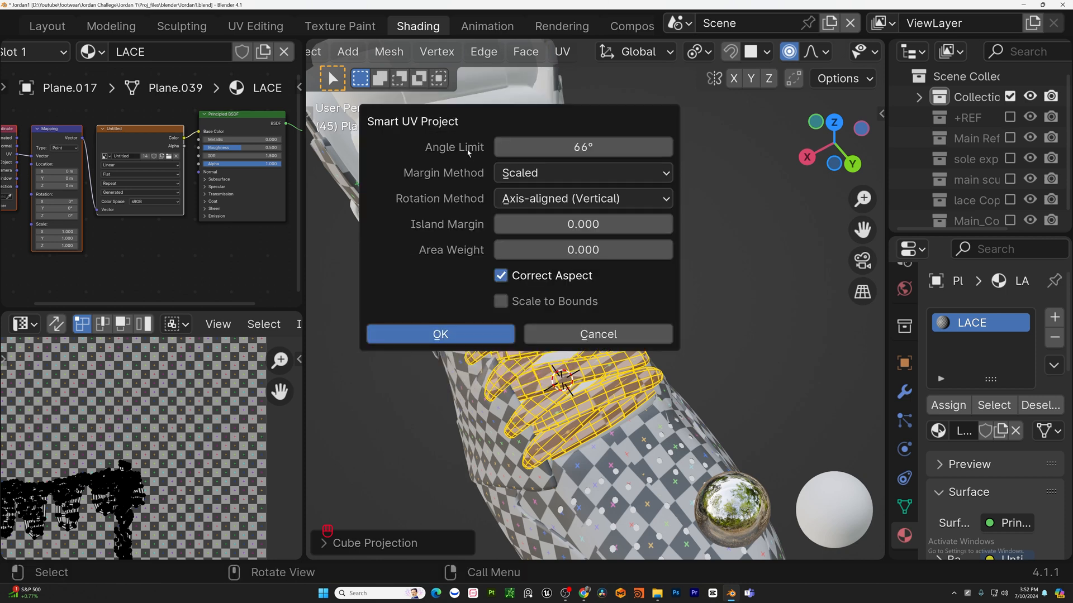
{"action": "left_click", "coordinate": [490, 333]}
Isolate the laces and inspect their mesh and UV layout from the top orthographic view.
{"action": "key", "text": "Tab"}
{"action": "key", "text": "KP_Divide"}
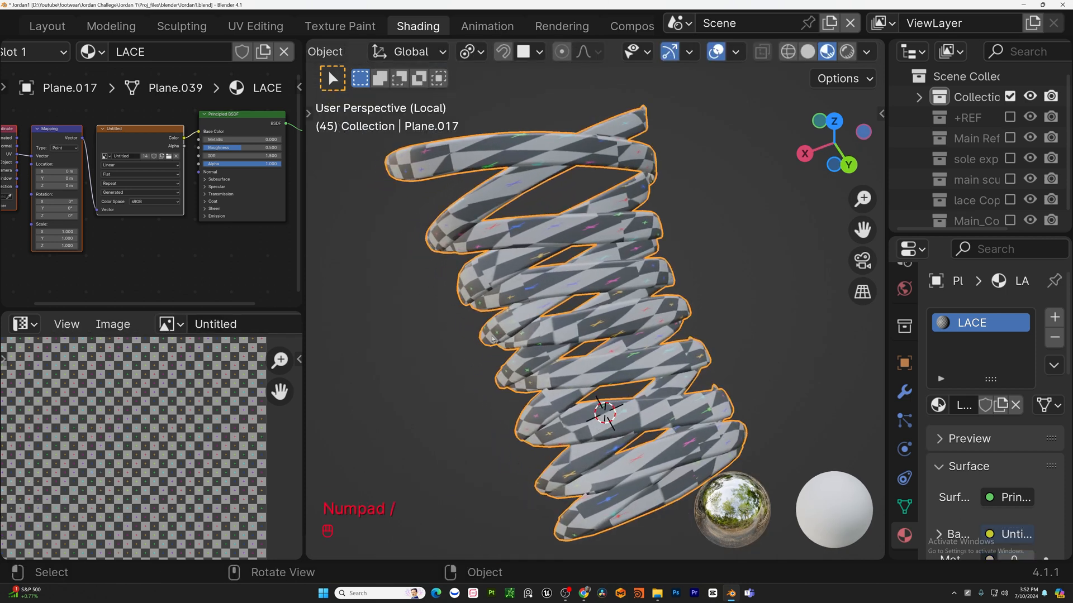
{"action": "middle_click_drag", "start_coordinate": [625, 221], "coordinate": [812, 418]}
{"action": "middle_click_drag", "start_coordinate": [564, 176], "coordinate": [471, 334]}
{"action": "key", "text": "Tab"}
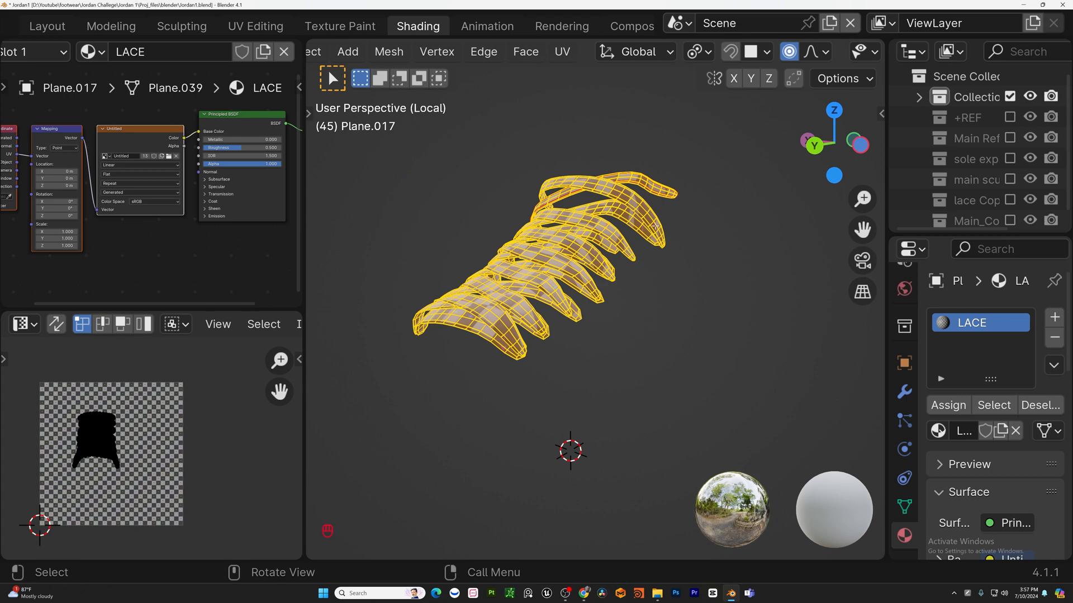
{"action": "scroll", "coordinate": [553, 223], "scroll_direction": "down", "scroll_amount": 2}
{"action": "middle_click_drag", "start_coordinate": [587, 209], "coordinate": [560, 313]}
{"action": "key", "text": "KP_7"}
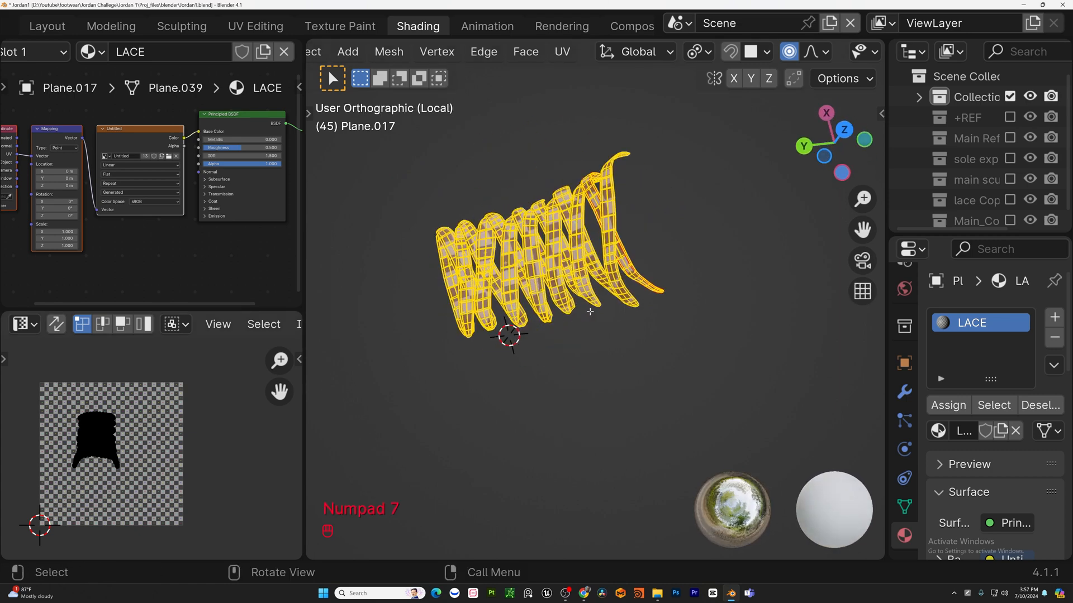
{"action": "key", "text": "u"}
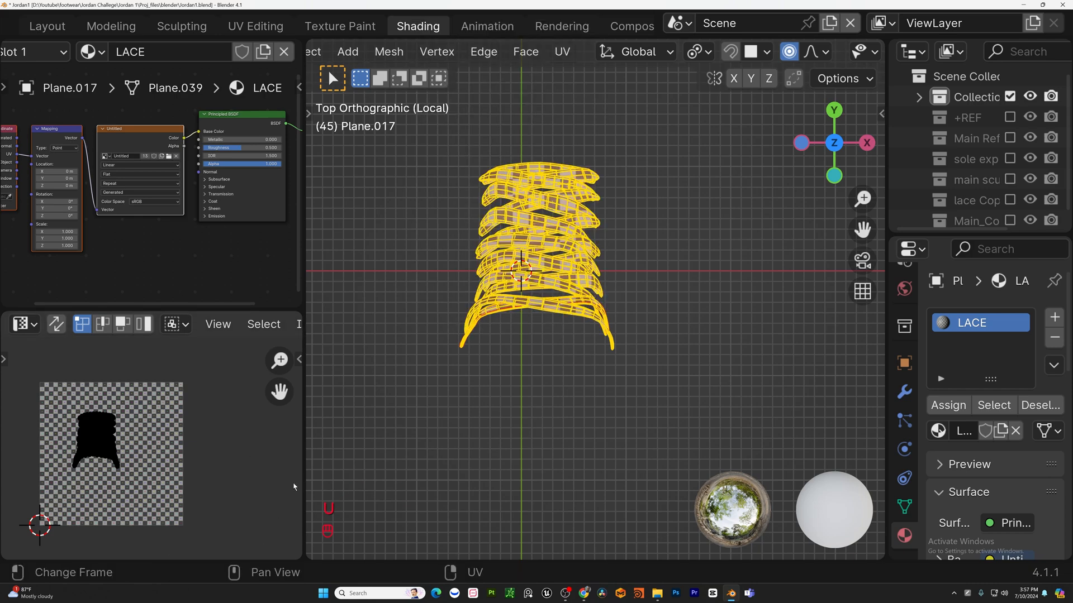
{"action": "key", "text": "KP_Divide"}
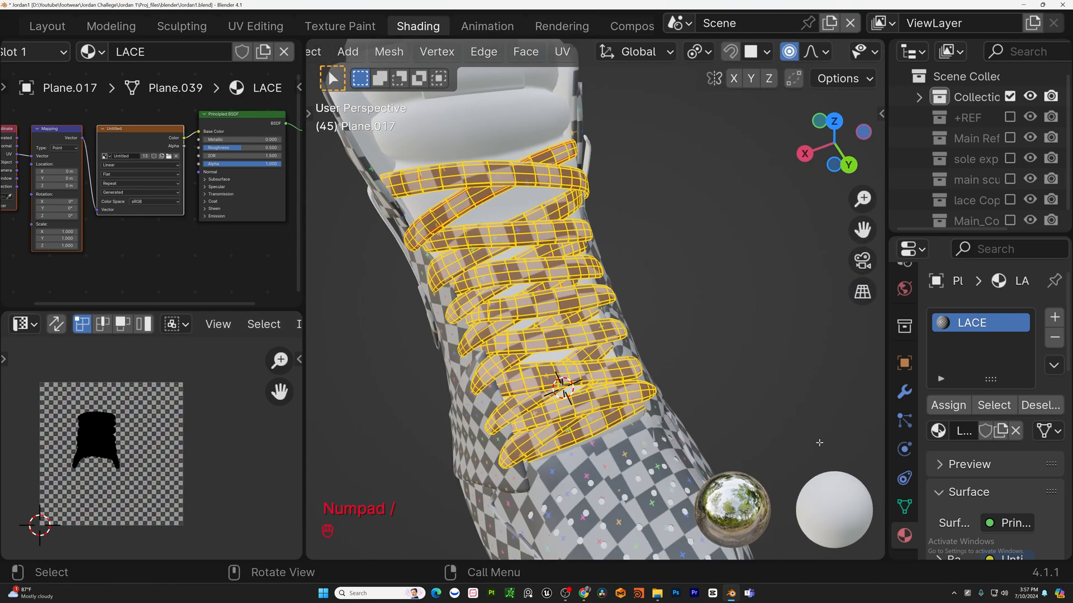
Select the tongue and assign it a checker material named TONGE.
{"action": "middle_click_drag", "start_coordinate": [833, 396], "coordinate": [677, 264]}
{"action": "scroll", "coordinate": [677, 263], "scroll_direction": "up", "scroll_amount": 1}
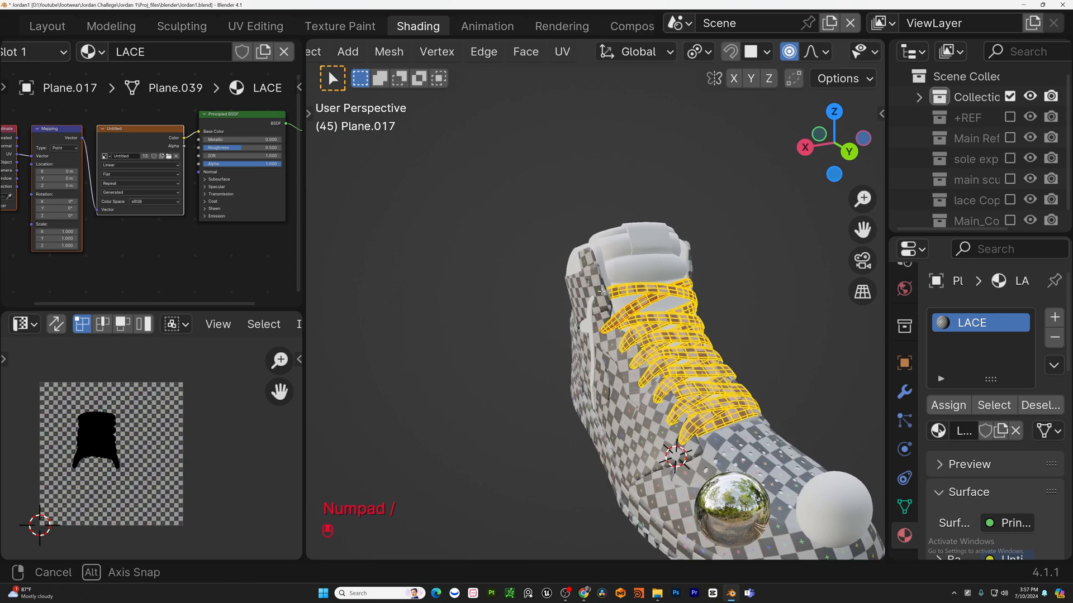
{"action": "middle_click_drag", "start_coordinate": [592, 296], "coordinate": [613, 301]}
{"action": "key", "text": "Tab"}
{"action": "key", "text": "Tab"}
{"action": "left_click", "coordinate": [614, 302]}
{"action": "key", "text": "Tab"}
{"action": "key", "text": "KP_Divide"}
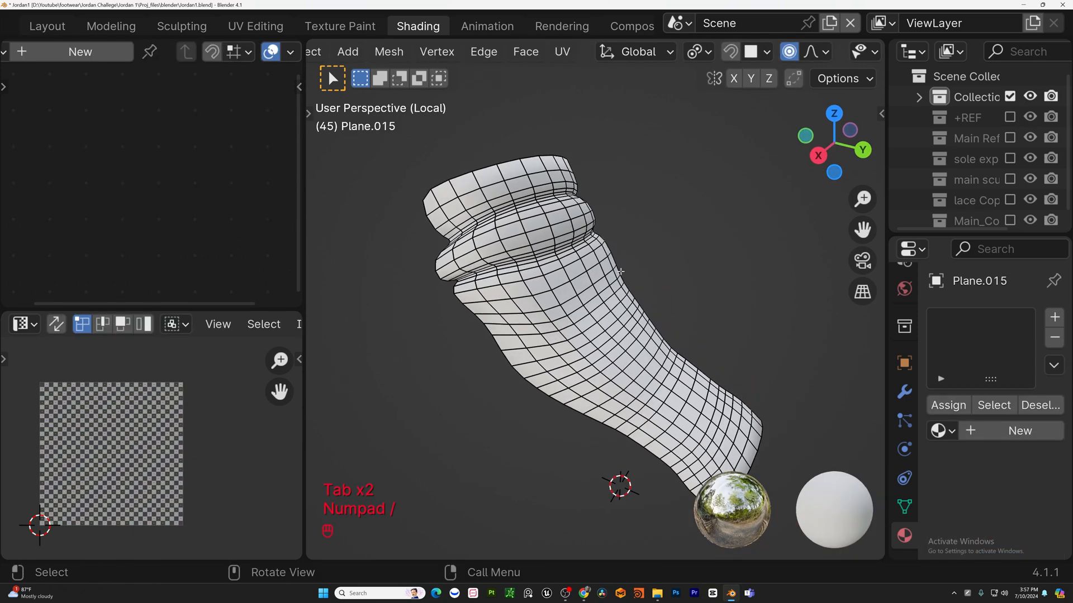
{"action": "key", "text": "a"}
Unwrap all of the tongue's faces in edit mode.
{"action": "key", "text": "Tab"}
{"action": "left_click", "coordinate": [942, 405]}
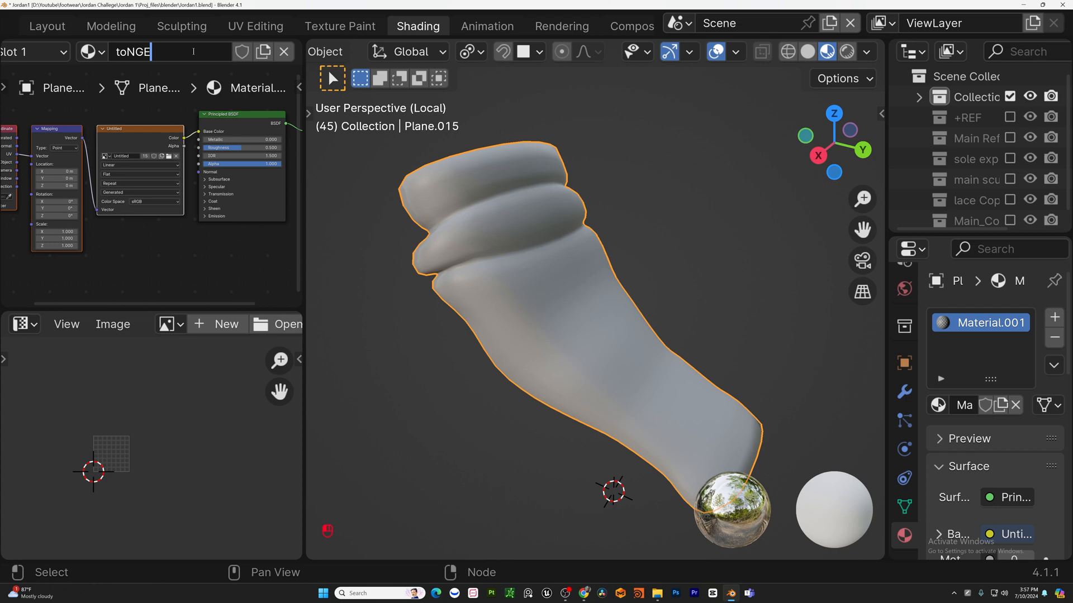
{"action": "key", "text": "Tab"}
{"action": "key", "text": "u"}
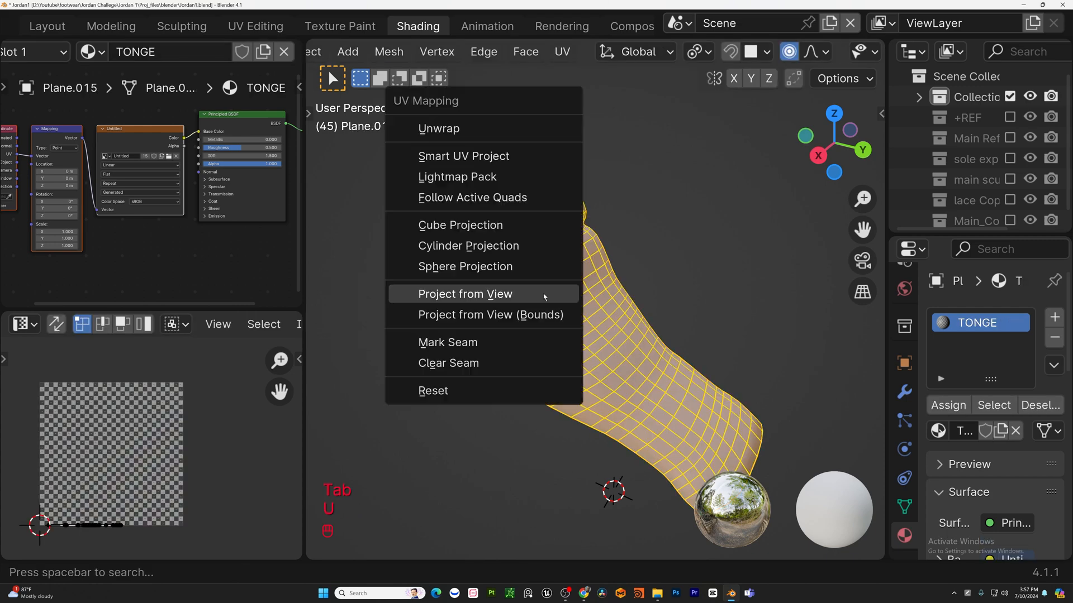
{"action": "left_click", "coordinate": [498, 132]}
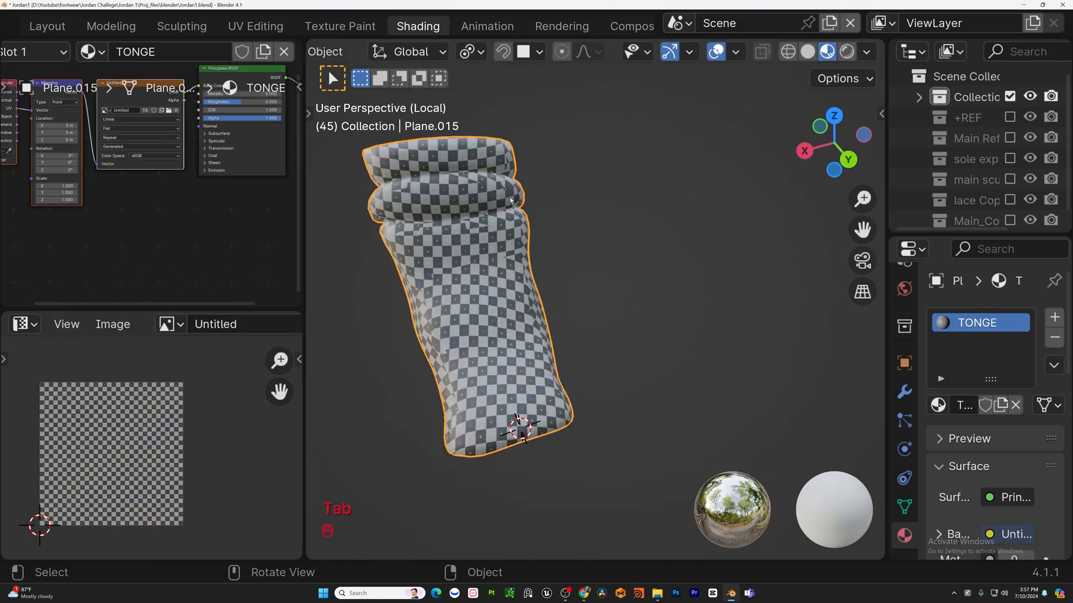
Select an edge loop running down the back of the tongue and mark it as a seam.
{"action": "middle_click_drag", "start_coordinate": [612, 281], "coordinate": [642, 284], "text": "shift"}
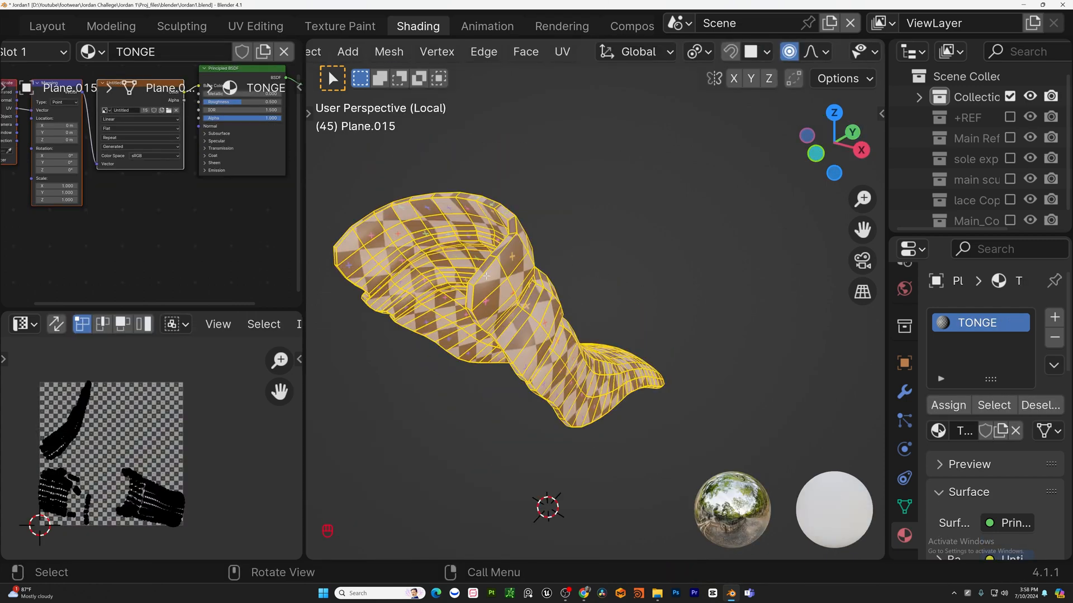
{"action": "key", "text": "alt+a"}
{"action": "middle_click_drag", "start_coordinate": [485, 275], "coordinate": [587, 388]}
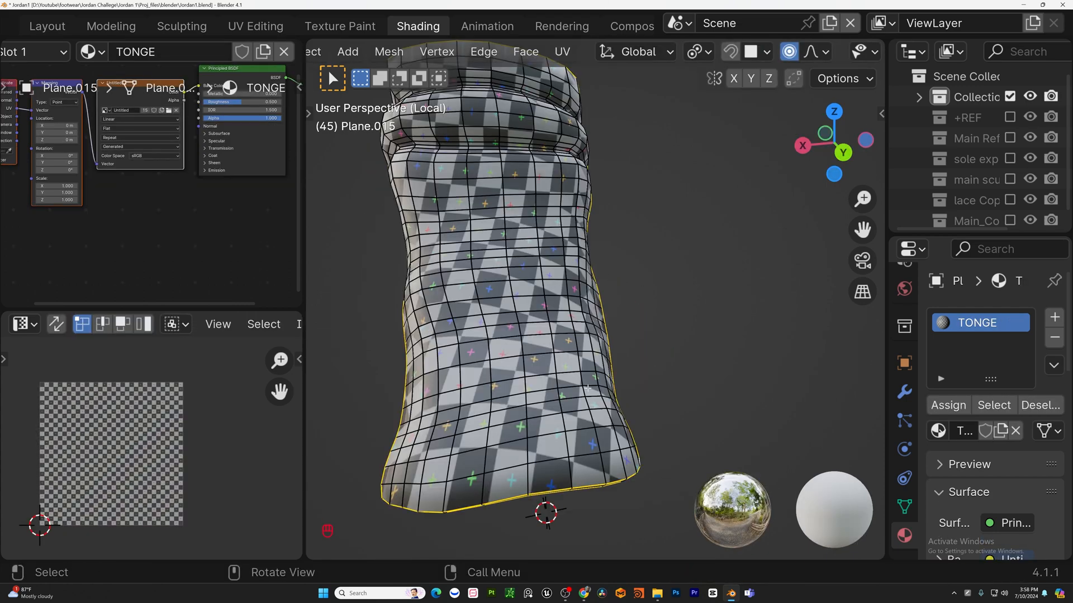
{"action": "left_click", "coordinate": [525, 471], "text": "alt+shift"}
{"action": "scroll", "coordinate": [525, 471], "scroll_direction": "down", "scroll_amount": 4}
{"action": "middle_click_drag", "start_coordinate": [525, 471], "coordinate": [854, 402]}
{"action": "scroll", "coordinate": [509, 366], "scroll_direction": "up", "scroll_amount": 2}
{"action": "left_click", "coordinate": [528, 369], "text": "shift"}
{"action": "scroll", "coordinate": [528, 369], "scroll_direction": "down", "scroll_amount": 8}
{"action": "key", "text": "u"}
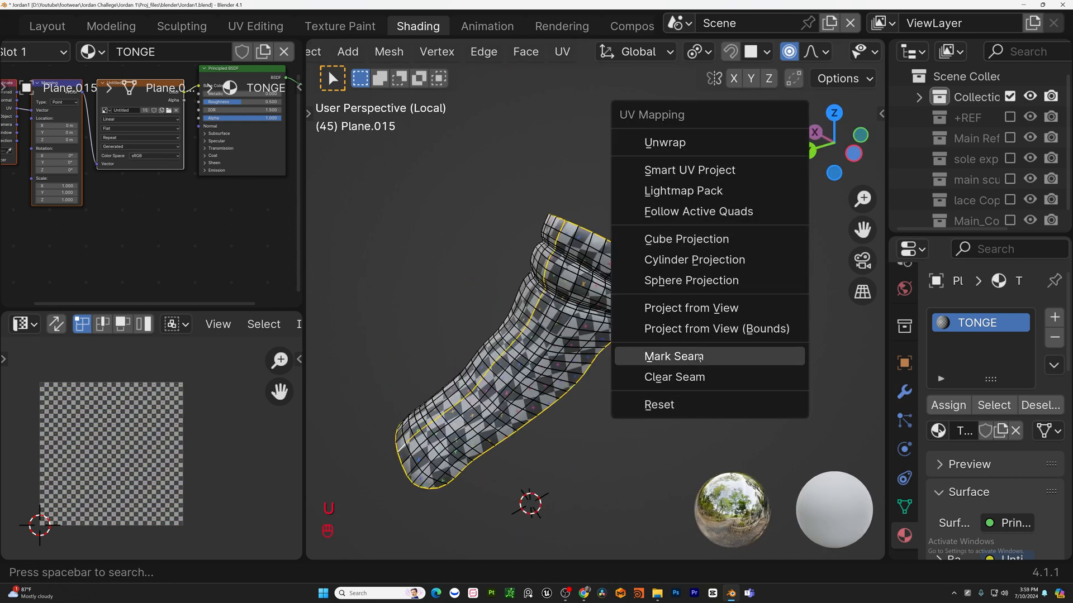
{"action": "left_click", "coordinate": [699, 356]}
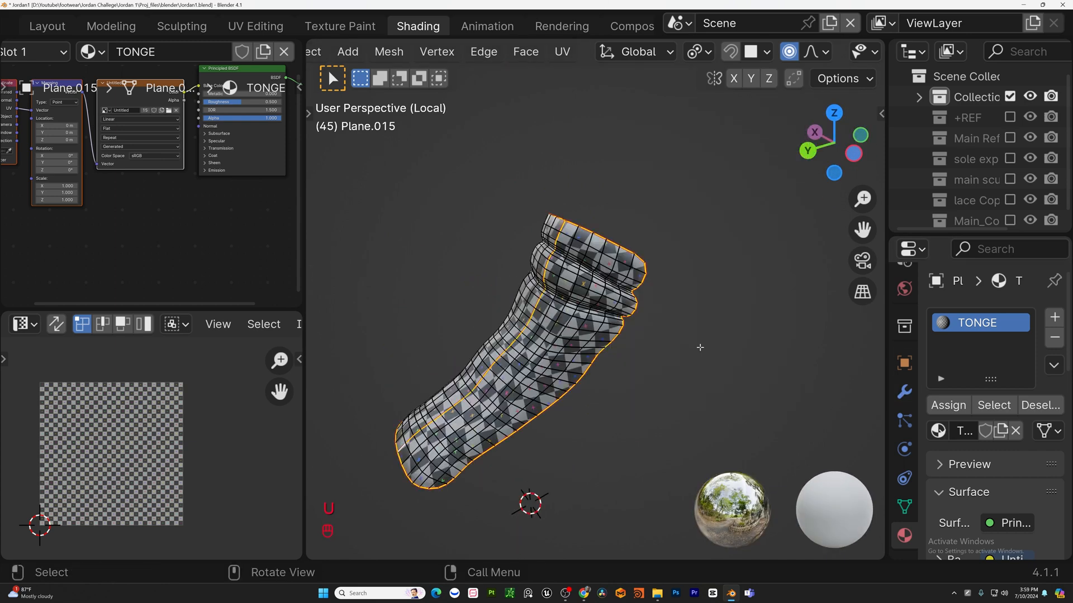
Select all tongue faces, unwrap them again and return to object mode.
{"action": "key", "text": "a"}
{"action": "key", "text": "u"}
{"action": "left_click", "coordinate": [522, 106]}
{"action": "key", "text": "Tab"}
{"action": "key", "text": "KP_Divide"}
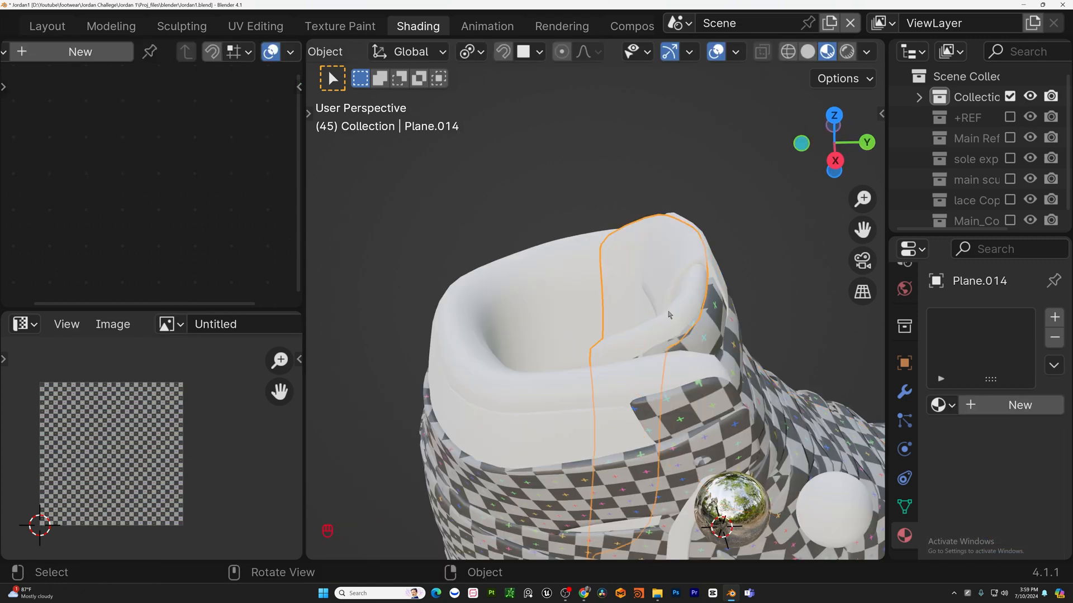
Select all faces of the inner tongue piece and assign it the TONGE_1 checker material.
{"action": "key", "text": "Tab"}
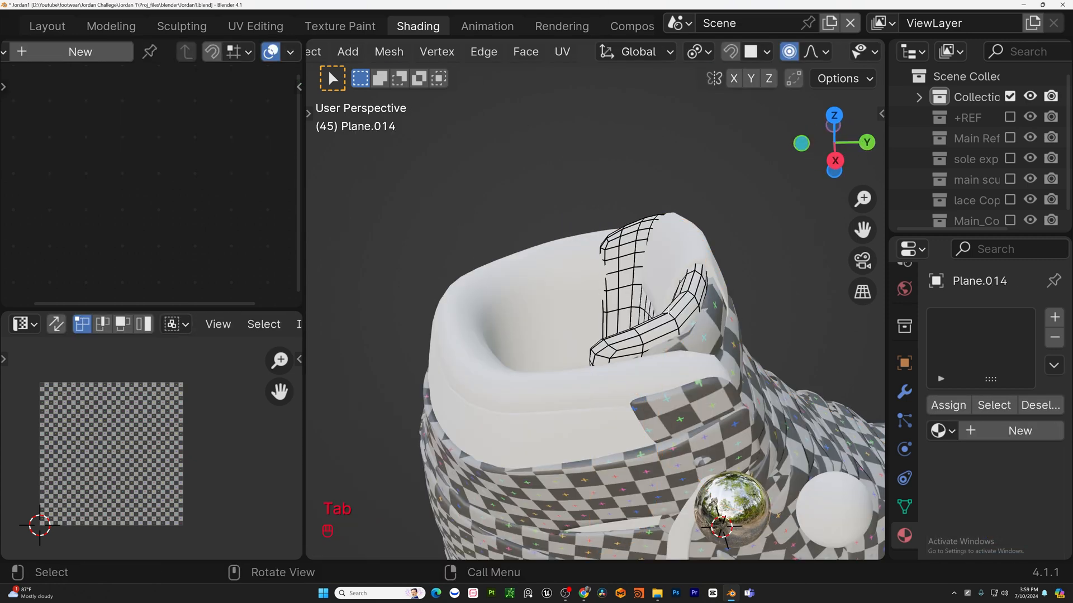
{"action": "middle_click_drag", "start_coordinate": [720, 344], "coordinate": [771, 363]}
{"action": "key", "text": "a"}
{"action": "key", "text": "Tab"}
{"action": "left_click", "coordinate": [942, 406]}
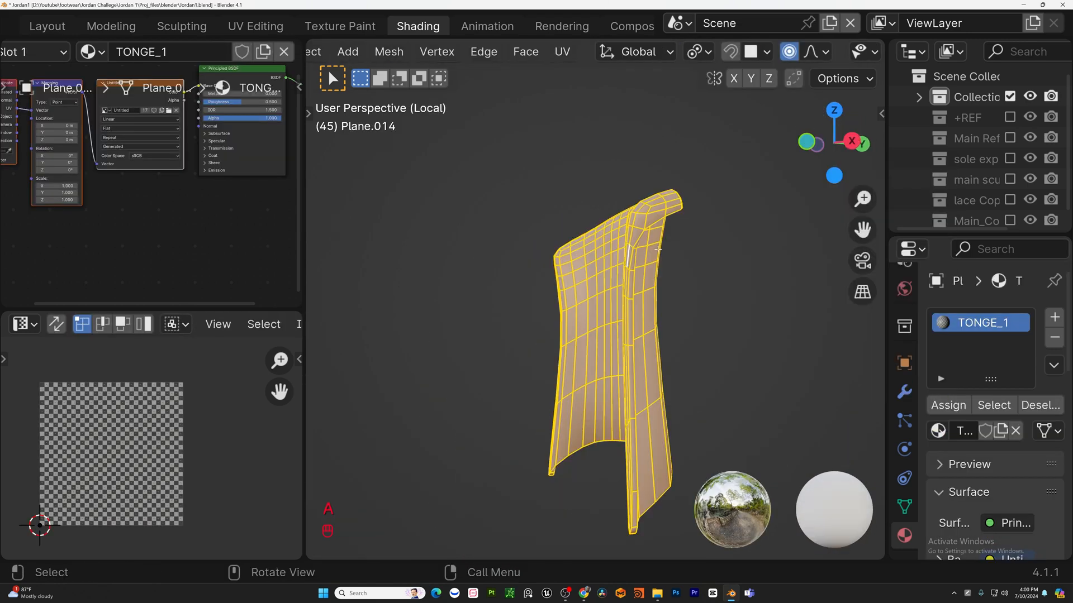
Smart UV Project all faces of the inner tongue piece.
{"action": "key", "text": "u"}
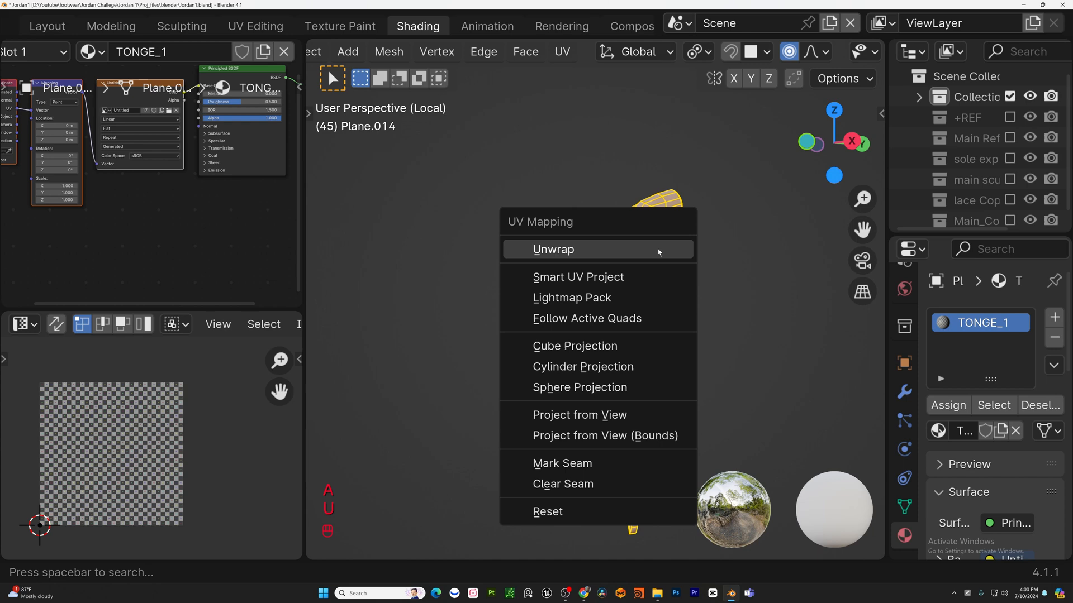
{"action": "left_click", "coordinate": [635, 276]}
{"action": "key", "text": "Tab"}
{"action": "key", "text": "Tab"}
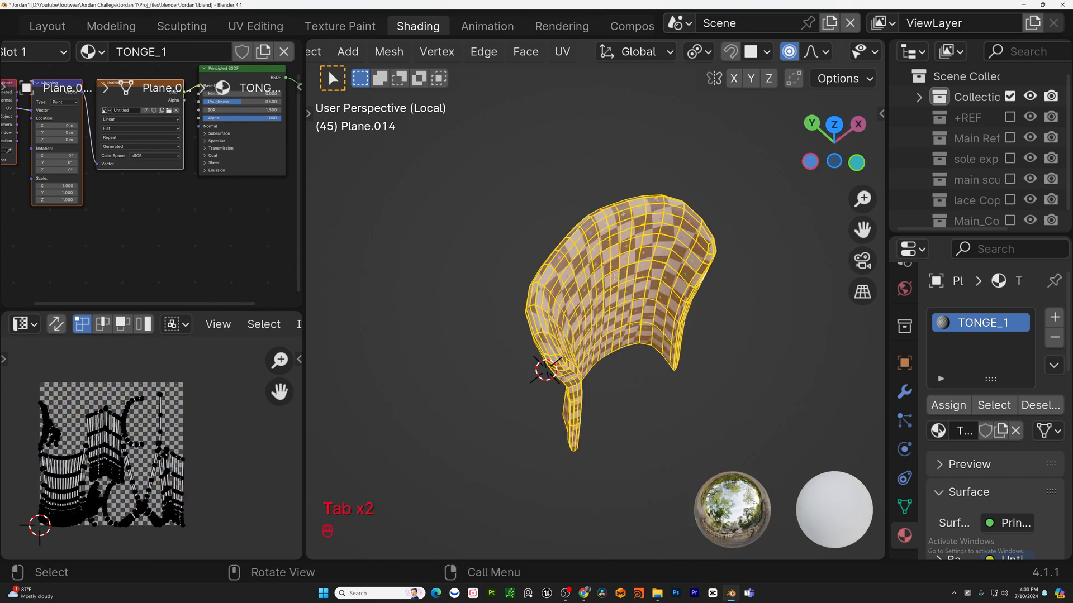
Run Smart UV Project on the inner tongue piece again with an angle limit of about 73.5°.
{"action": "key", "text": "u"}
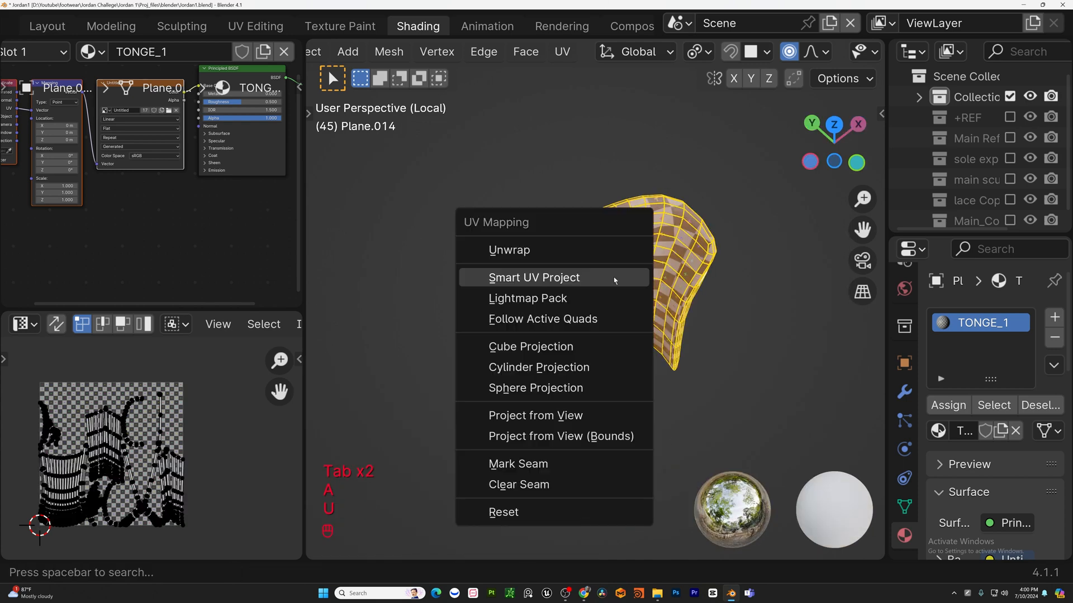
{"action": "left_click", "coordinate": [601, 278]}
{"action": "left_click_drag", "start_coordinate": [727, 277], "coordinate": [693, 277]}
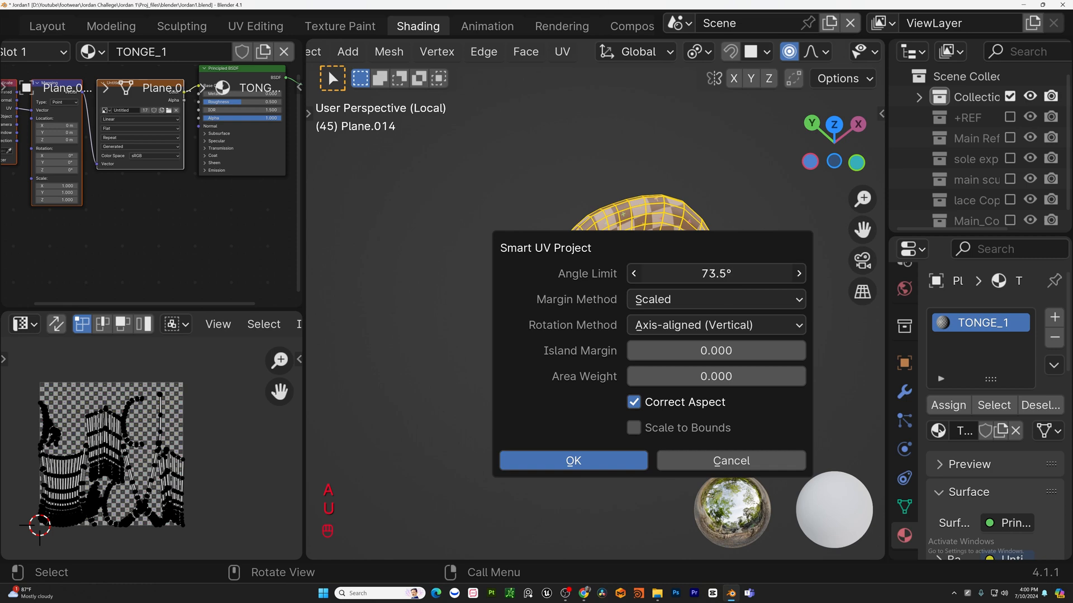
{"action": "left_click_drag", "start_coordinate": [692, 277], "coordinate": [688, 277]}
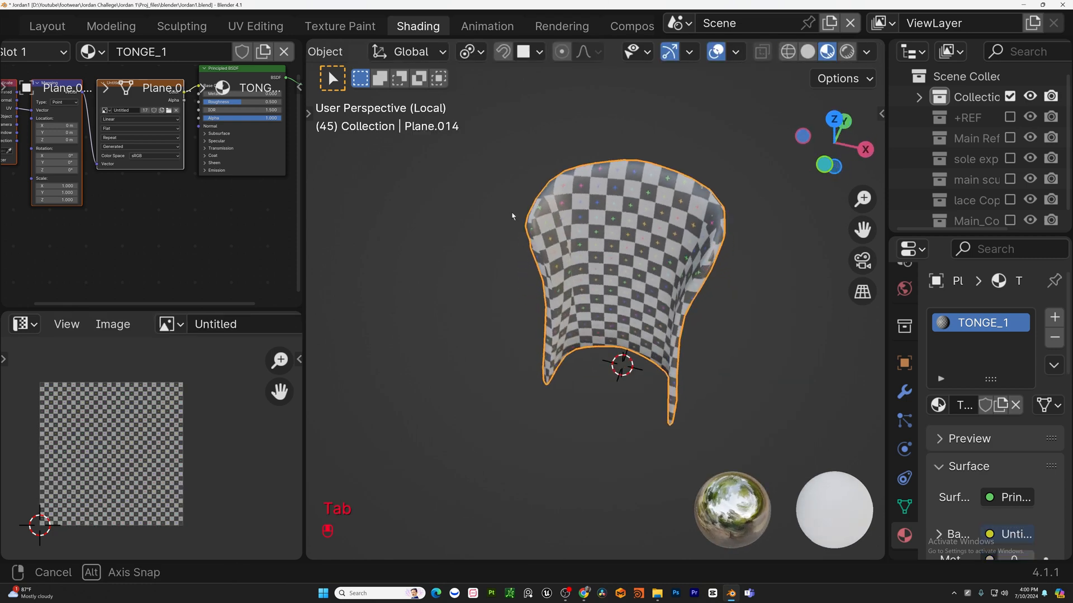
{"action": "middle_click_drag", "start_coordinate": [512, 216], "coordinate": [670, 251]}
Mark every edge of the isolated collar lining piece as a seam, then undo it.
{"action": "key", "text": "KP_Divide"}
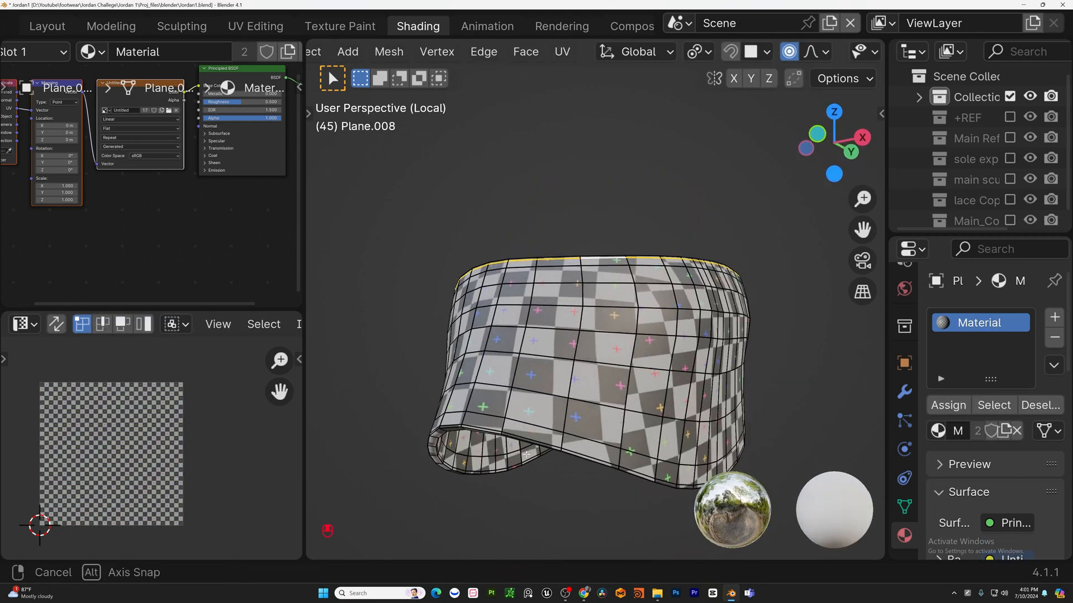
{"action": "middle_click_drag", "start_coordinate": [587, 363], "coordinate": [522, 393]}
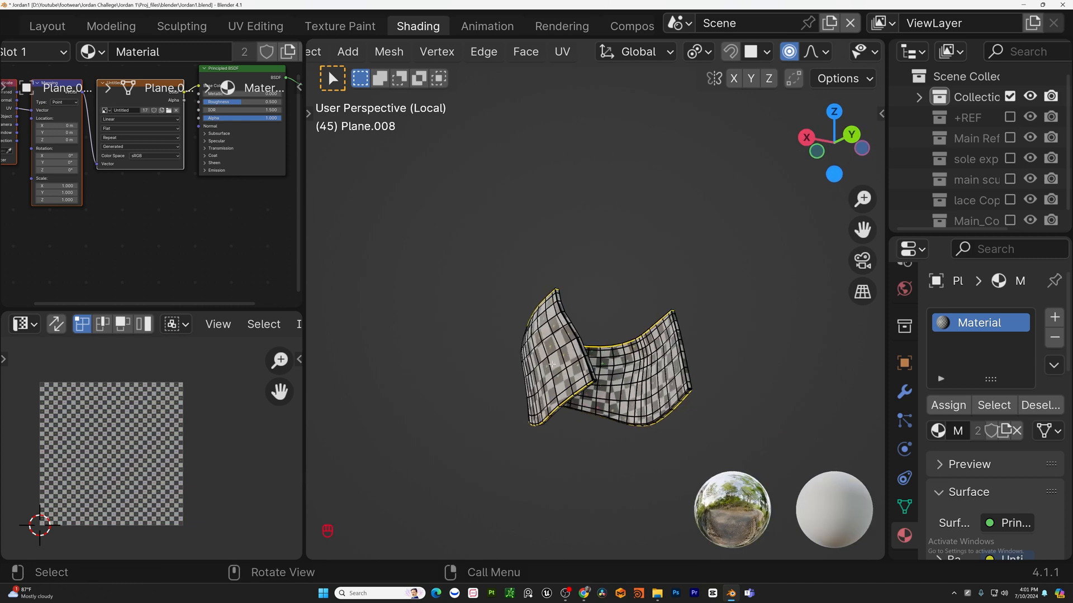
{"action": "scroll", "coordinate": [559, 360], "scroll_direction": "up", "scroll_amount": 4}
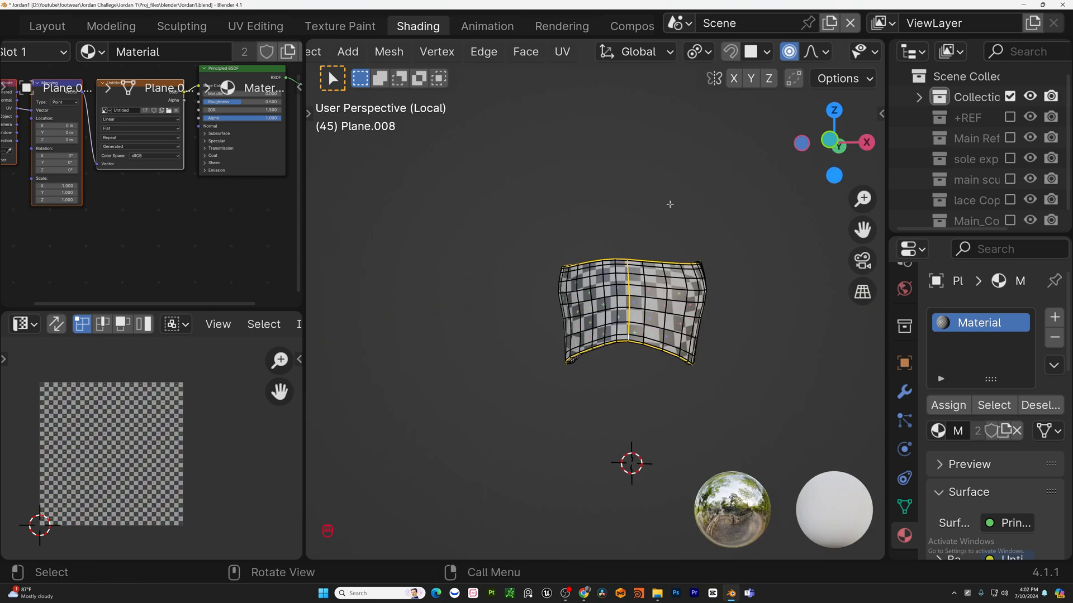
{"action": "key", "text": "a"}
{"action": "key", "text": "u"}
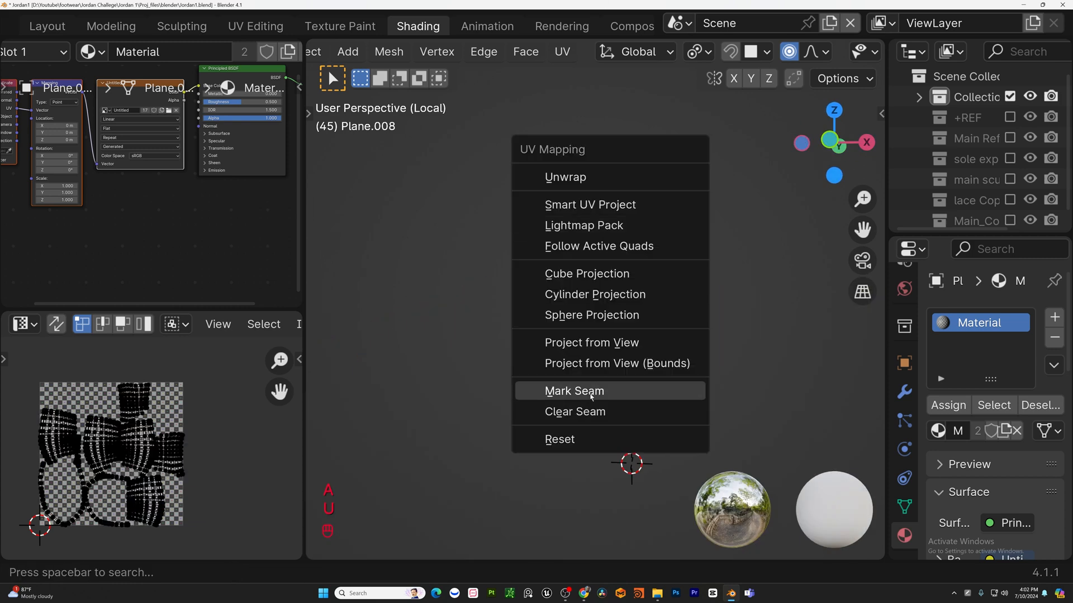
{"action": "left_click", "coordinate": [591, 392]}
{"action": "key", "text": "ctrl+z"}
Mark the selected vertical edge loop of the collar lining as a seam, then select all faces and unwrap them.
{"action": "key", "text": "u"}
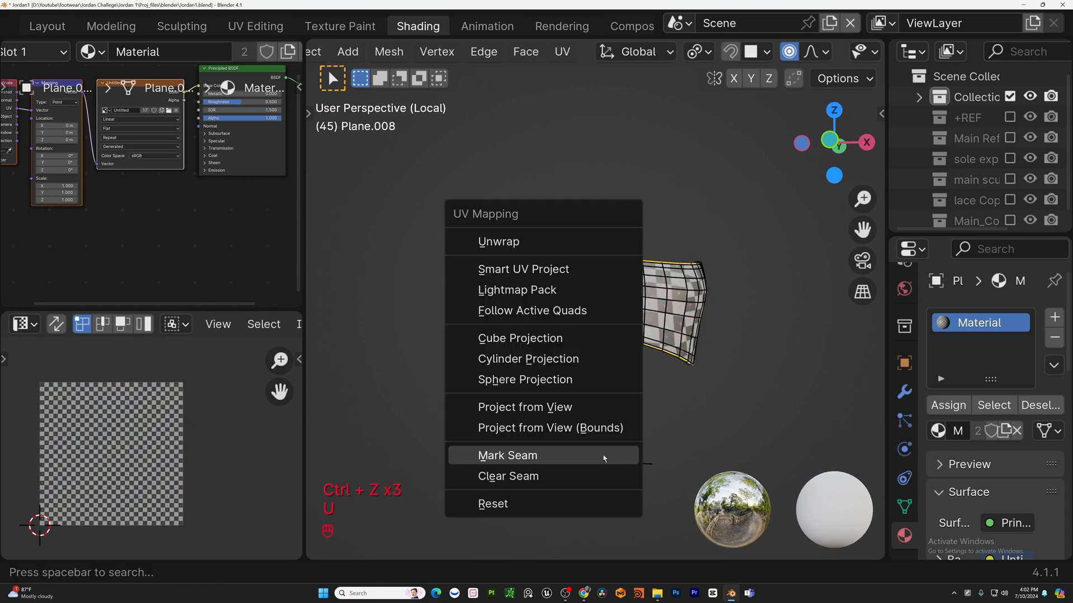
{"action": "left_click", "coordinate": [541, 463]}
{"action": "key", "text": "a"}
{"action": "key", "text": "u"}
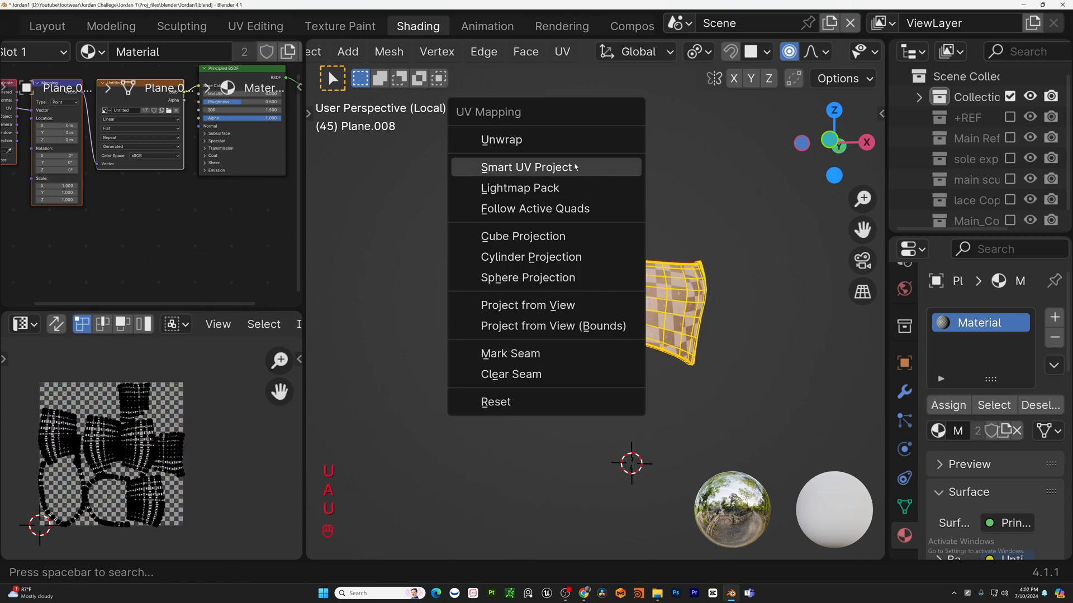
{"action": "left_click", "coordinate": [501, 140]}
{"action": "key", "text": "Tab"}
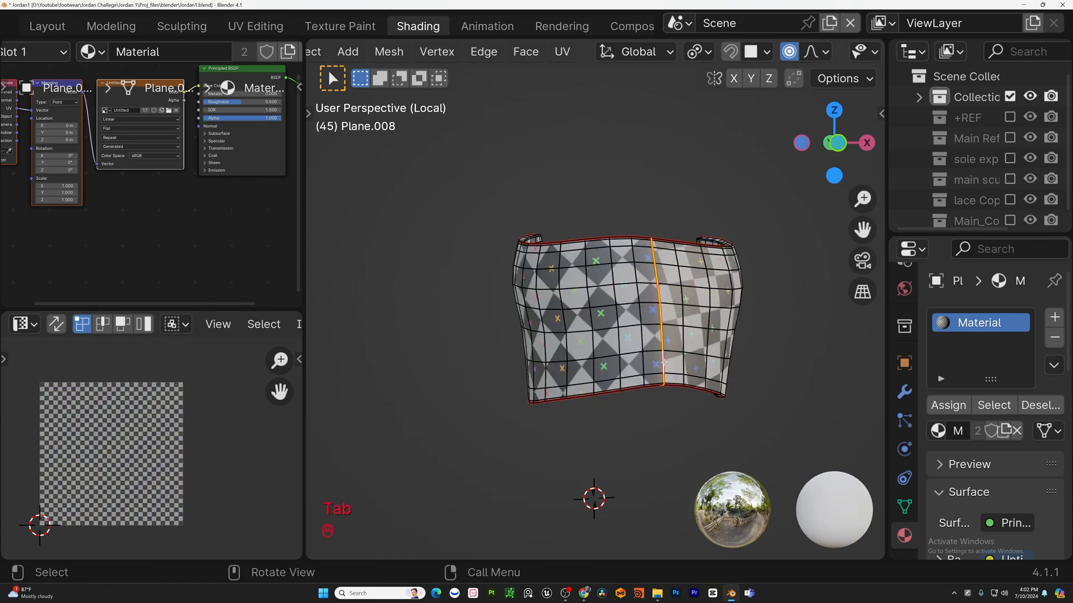
Unwrap all of the collar lining's faces again and return to object mode.
{"action": "key", "text": "u"}
{"action": "key", "text": "s"}
{"action": "key", "text": "a"}
{"action": "key", "text": "u"}
{"action": "key", "text": "u"}
{"action": "key", "text": "Tab"}
{"action": "middle_click_drag", "start_coordinate": [688, 297], "coordinate": [405, 362]}
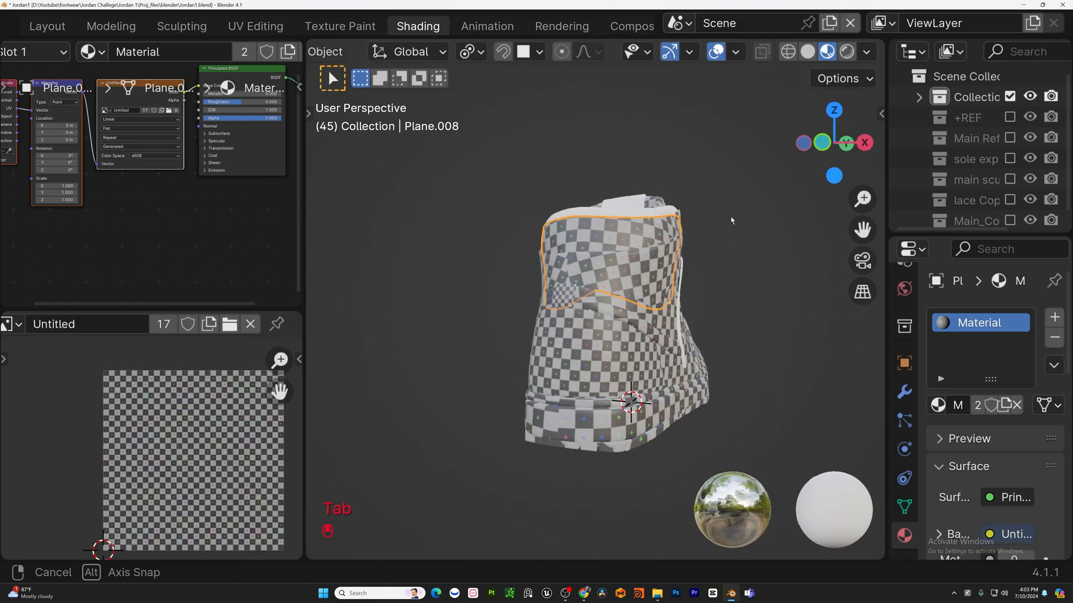
Orbit around the shoe to inspect the checker pattern on its pieces.
{"action": "middle_click_drag", "start_coordinate": [732, 221], "coordinate": [781, 240]}
{"action": "scroll", "coordinate": [704, 243], "scroll_direction": "up", "scroll_amount": 4}
{"action": "middle_click_drag", "start_coordinate": [687, 249], "coordinate": [503, 296]}
{"action": "left_click", "coordinate": [641, 286]}
{"action": "middle_click_drag", "start_coordinate": [659, 307], "coordinate": [500, 246], "text": "shift"}
{"action": "middle_click_drag", "start_coordinate": [559, 257], "coordinate": [593, 255]}
{"action": "key", "text": "KP_3"}
{"action": "key", "text": "KP_2"}
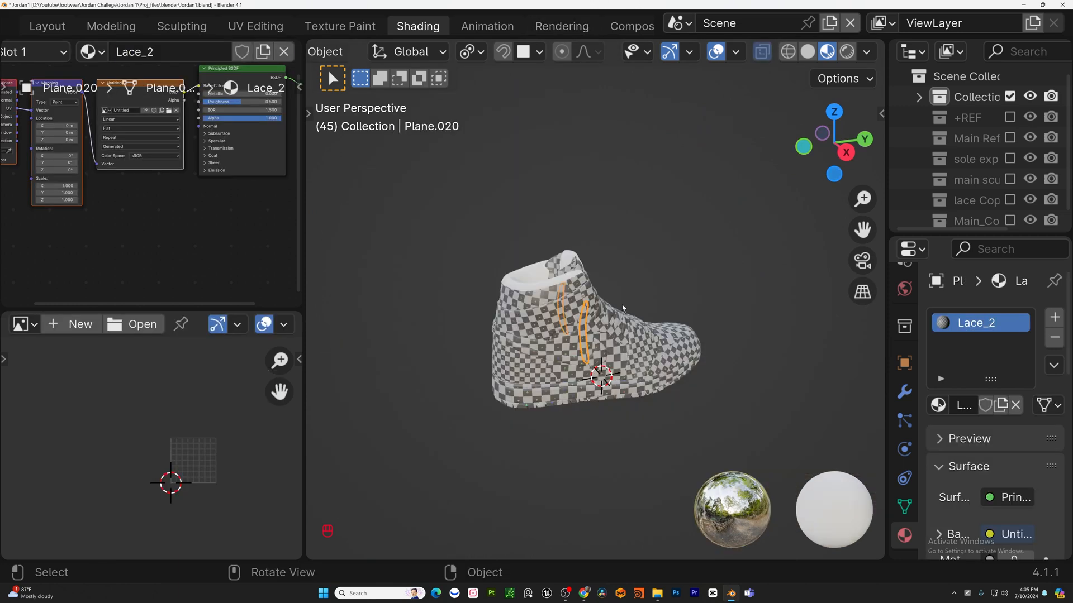
Select the small heel tab piece, isolate it with X-ray on, and Smart UV Project all its faces.
{"action": "middle_click_drag", "start_coordinate": [627, 316], "coordinate": [650, 344]}
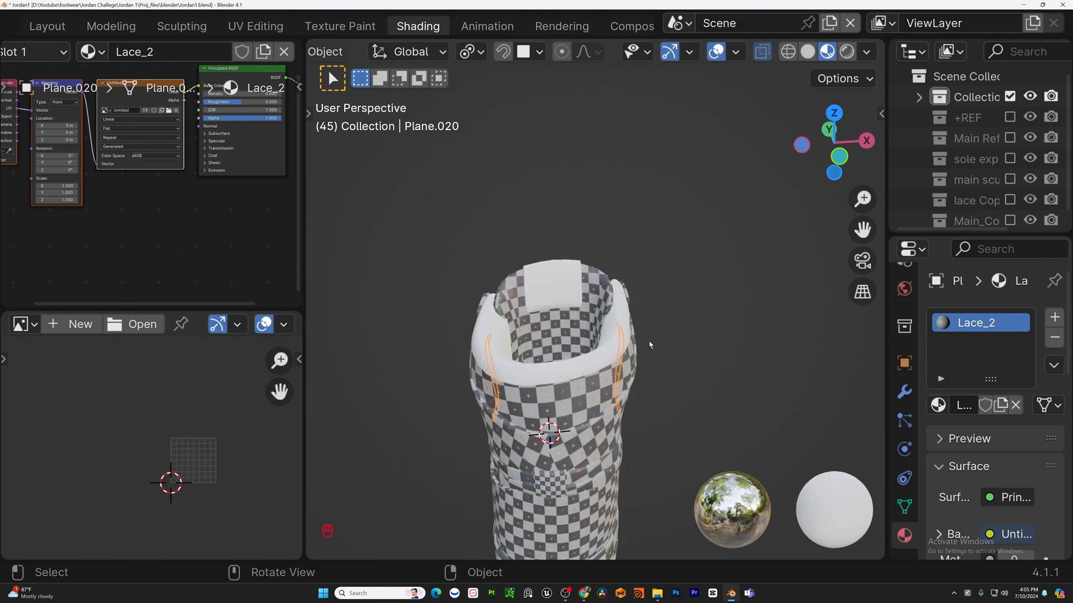
{"action": "left_click", "coordinate": [550, 272]}
{"action": "middle_click_drag", "start_coordinate": [551, 275], "coordinate": [793, 358]}
{"action": "scroll", "coordinate": [547, 310], "scroll_direction": "up", "scroll_amount": 4}
{"action": "middle_click_drag", "start_coordinate": [547, 309], "coordinate": [589, 186]}
{"action": "key", "text": "Tab"}
{"action": "key", "text": "alt+z"}
{"action": "key", "text": "KP_Divide"}
{"action": "key", "text": "a"}
{"action": "key", "text": "u"}
{"action": "left_click", "coordinate": [582, 169]}
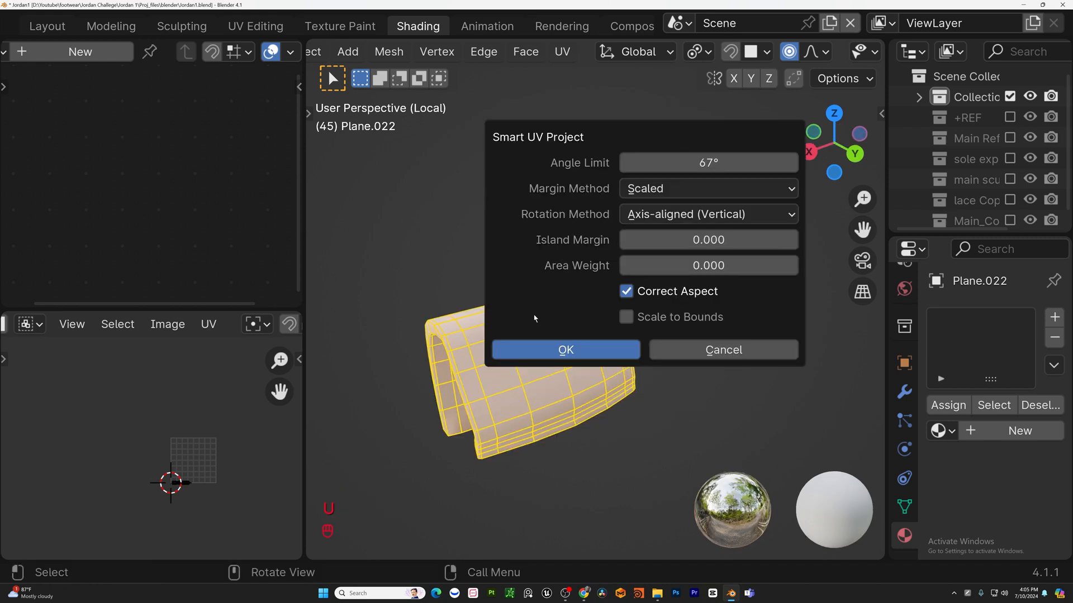
{"action": "left_click", "coordinate": [559, 347]}
{"action": "key", "text": "Tab"}
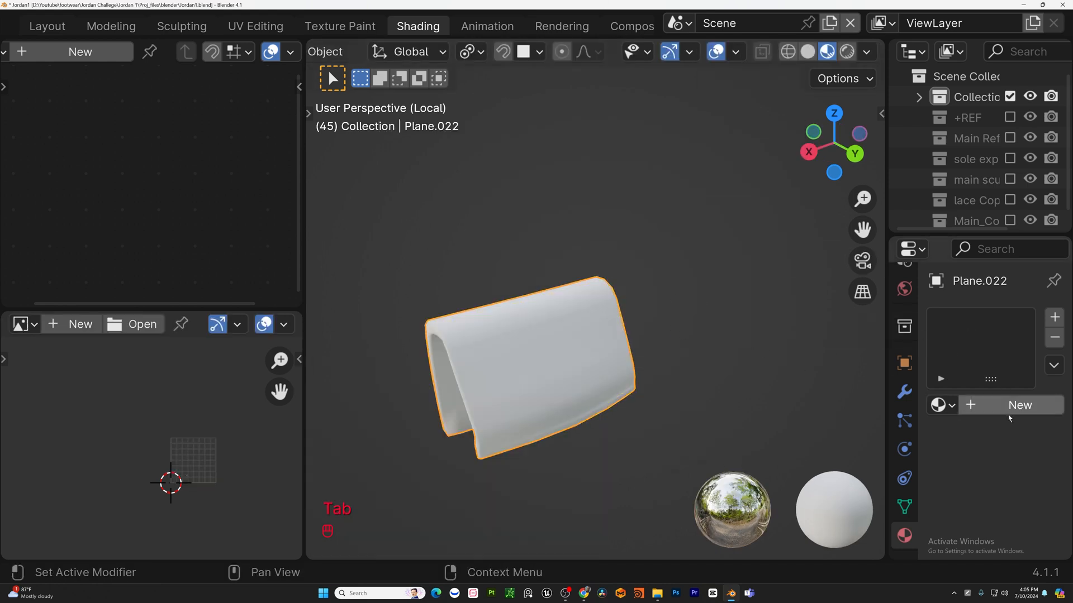
Assign the shared checker Material to the heel tab piece.
{"action": "left_click", "coordinate": [943, 405]}
{"action": "left_click", "coordinate": [780, 332]}
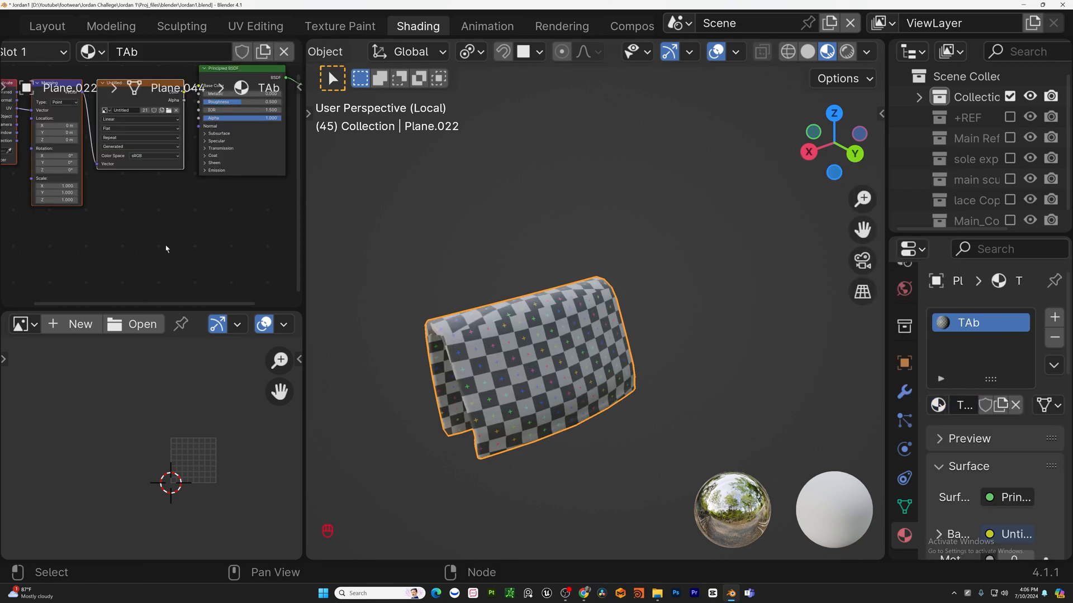
{"action": "middle_click_drag", "start_coordinate": [386, 321], "coordinate": [827, 295]}
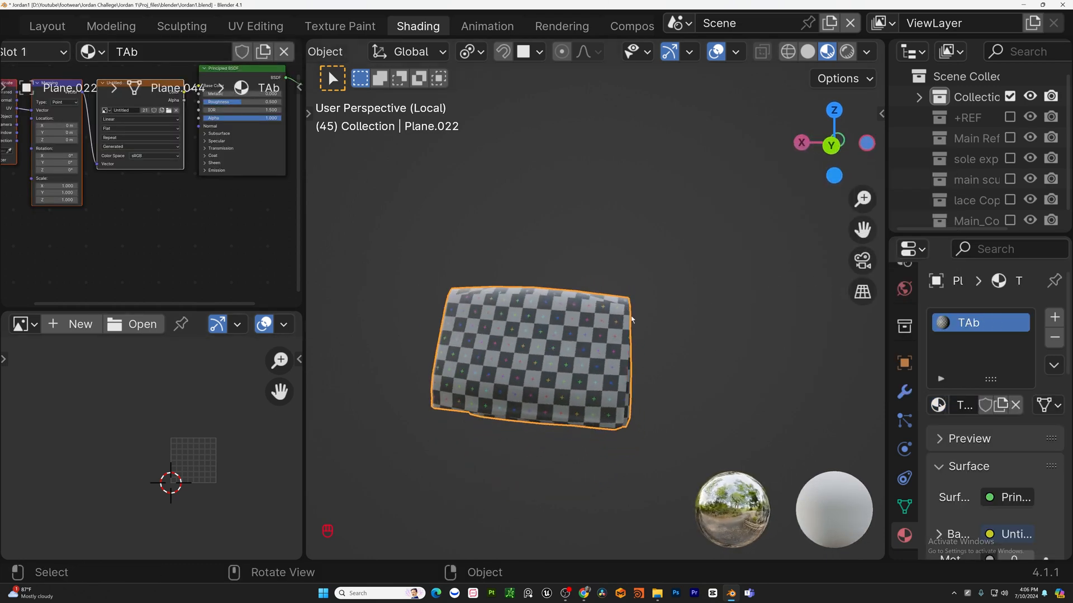
Select the inner collar cushion piece, isolate it and assign it the checker material.
{"action": "key", "text": "KP_Divide"}
{"action": "middle_click_drag", "start_coordinate": [631, 319], "coordinate": [645, 218]}
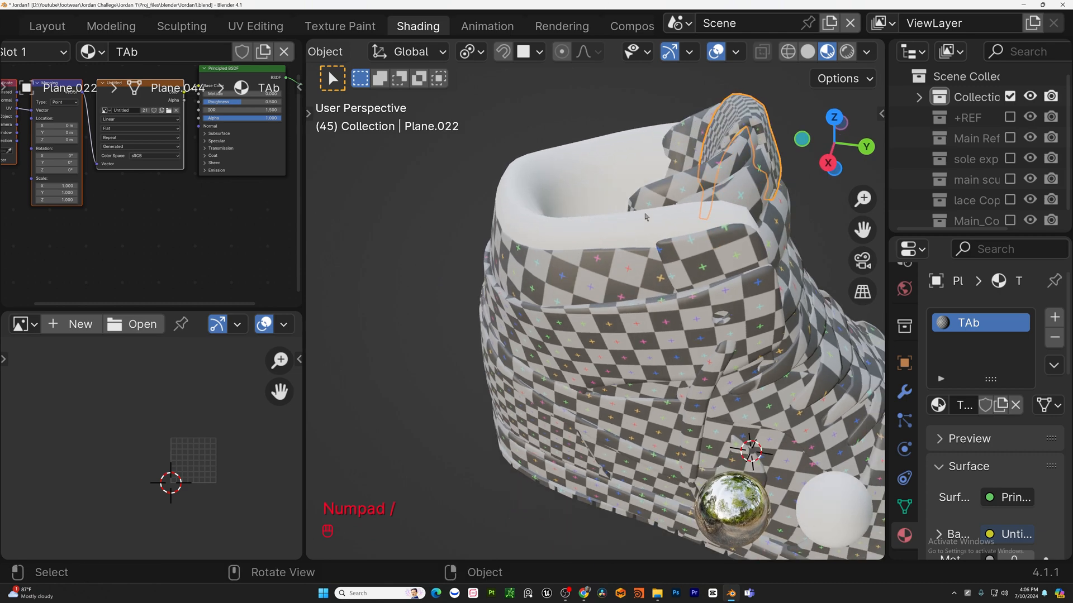
{"action": "left_click", "coordinate": [645, 216]}
{"action": "key", "text": "KP_Divide"}
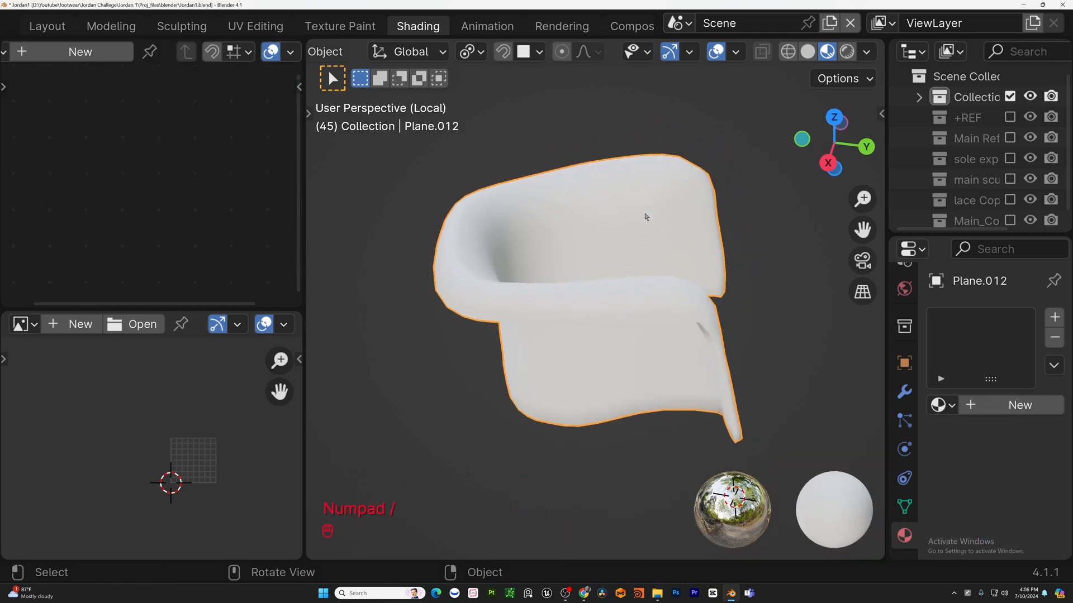
{"action": "key", "text": "Tab"}
{"action": "middle_click_drag", "start_coordinate": [642, 223], "coordinate": [391, 140]}
{"action": "key", "text": "Tab"}
{"action": "left_click", "coordinate": [942, 405]}
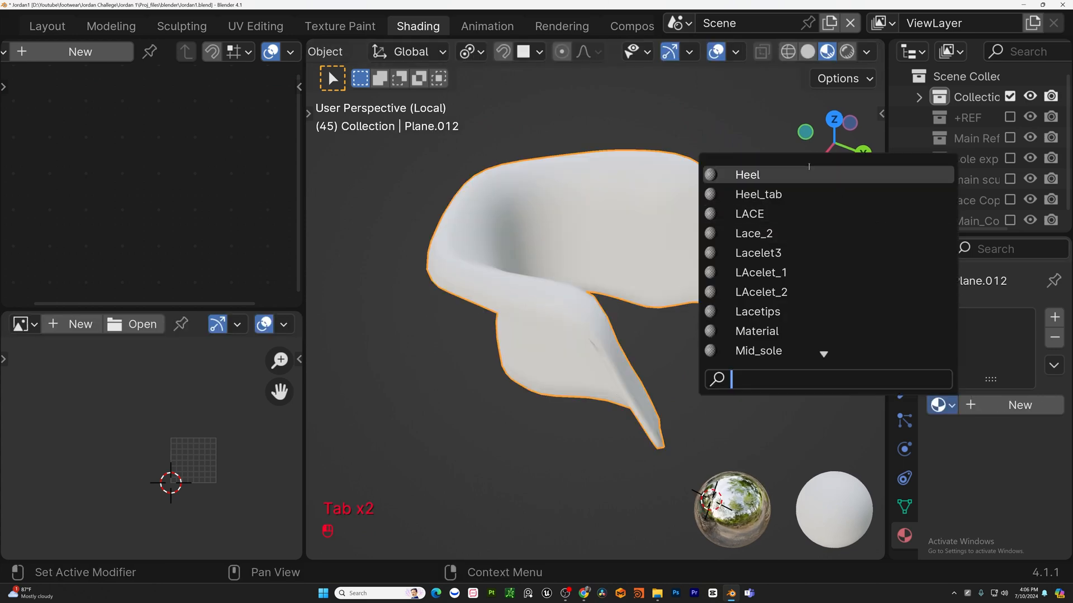
{"action": "left_click", "coordinate": [773, 330]}
Smart UV Project all of the cushion's faces with the default settings and return to object mode.
{"action": "key", "text": "Tab"}
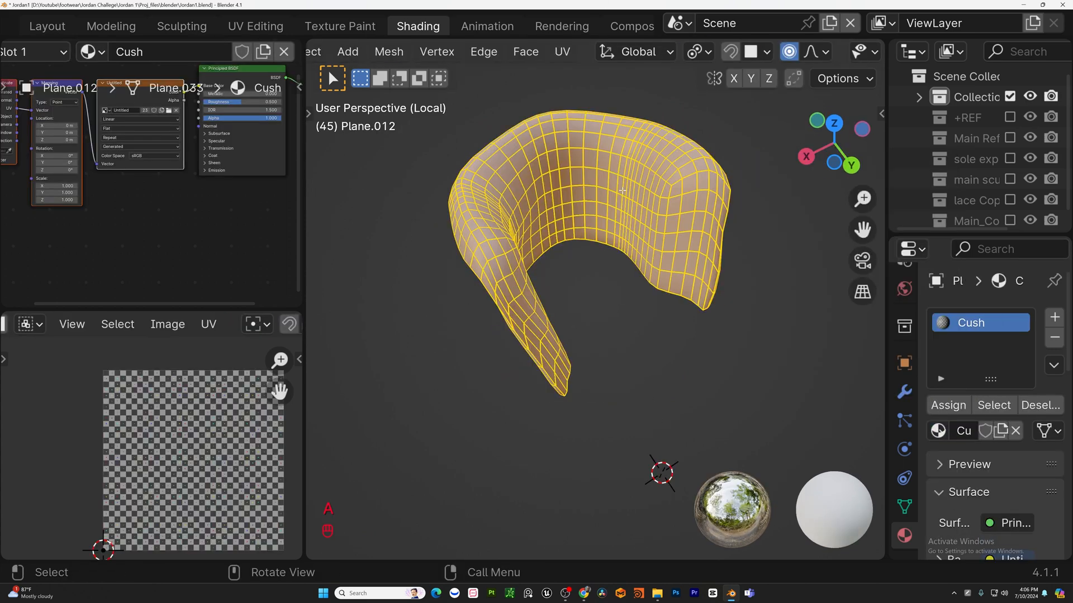
{"action": "key", "text": "u"}
{"action": "left_click", "coordinate": [562, 194]}
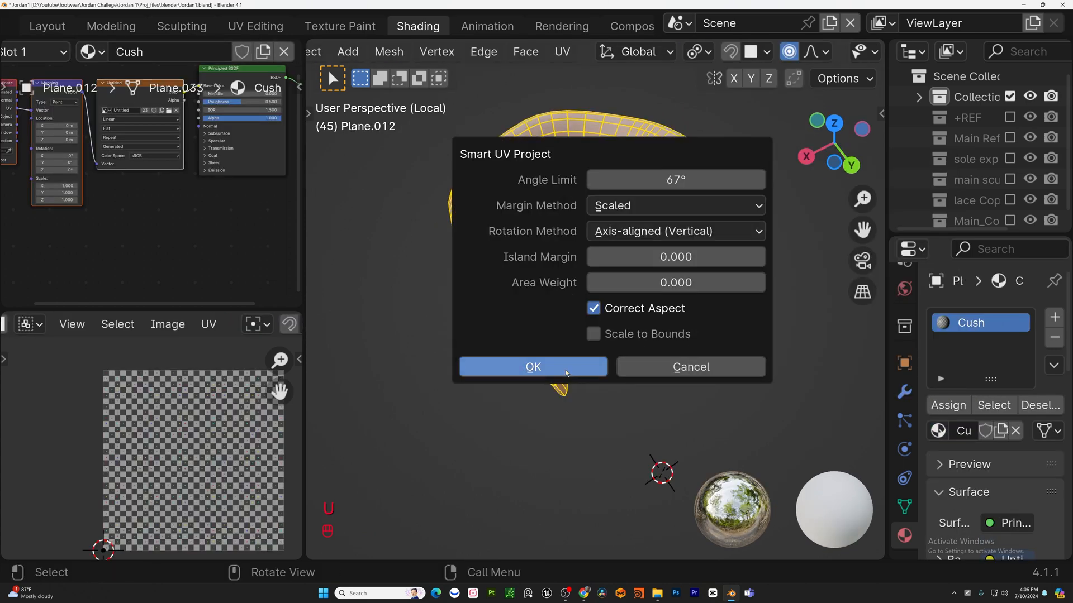
{"action": "left_click", "coordinate": [567, 370]}
{"action": "key", "text": "Tab"}
Select an edge loop across the collar cushion in edit mode and mark it as a seam.
{"action": "middle_click_drag", "start_coordinate": [676, 204], "coordinate": [751, 238]}
{"action": "key", "text": "Tab"}
{"action": "scroll", "coordinate": [625, 235], "scroll_direction": "up", "scroll_amount": 1}
{"action": "left_click", "coordinate": [640, 206], "text": "alt"}
{"action": "scroll", "coordinate": [637, 212], "scroll_direction": "down", "scroll_amount": 4}
{"action": "scroll", "coordinate": [627, 185], "scroll_direction": "up", "scroll_amount": 1}
{"action": "scroll", "coordinate": [660, 187], "scroll_direction": "down", "scroll_amount": 3}
{"action": "scroll", "coordinate": [751, 237], "scroll_direction": "up", "scroll_amount": 3}
{"action": "middle_click_drag", "start_coordinate": [752, 237], "coordinate": [599, 172]}
{"action": "left_click", "coordinate": [558, 282], "text": "alt+shift"}
{"action": "key", "text": "u"}
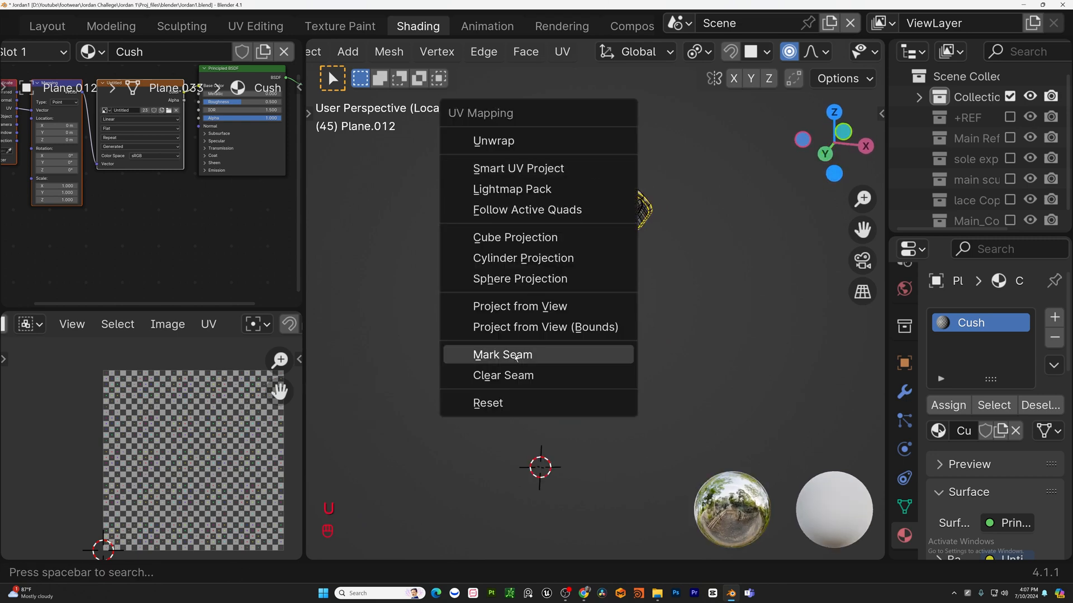
{"action": "left_click", "coordinate": [518, 355]}
Select all cushion faces, unwrap them with Angle Based and return to object mode.
{"action": "key", "text": "a"}
{"action": "key", "text": "u"}
{"action": "left_click", "coordinate": [520, 62]}
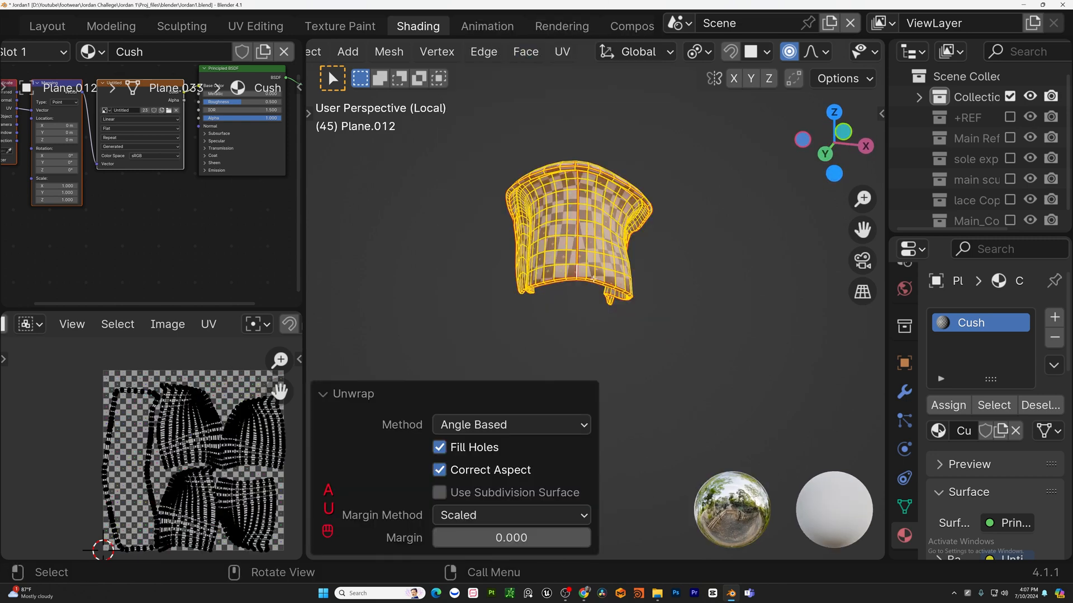
{"action": "key", "text": "Tab"}
{"action": "middle_click_drag", "start_coordinate": [447, 363], "coordinate": [682, 354]}
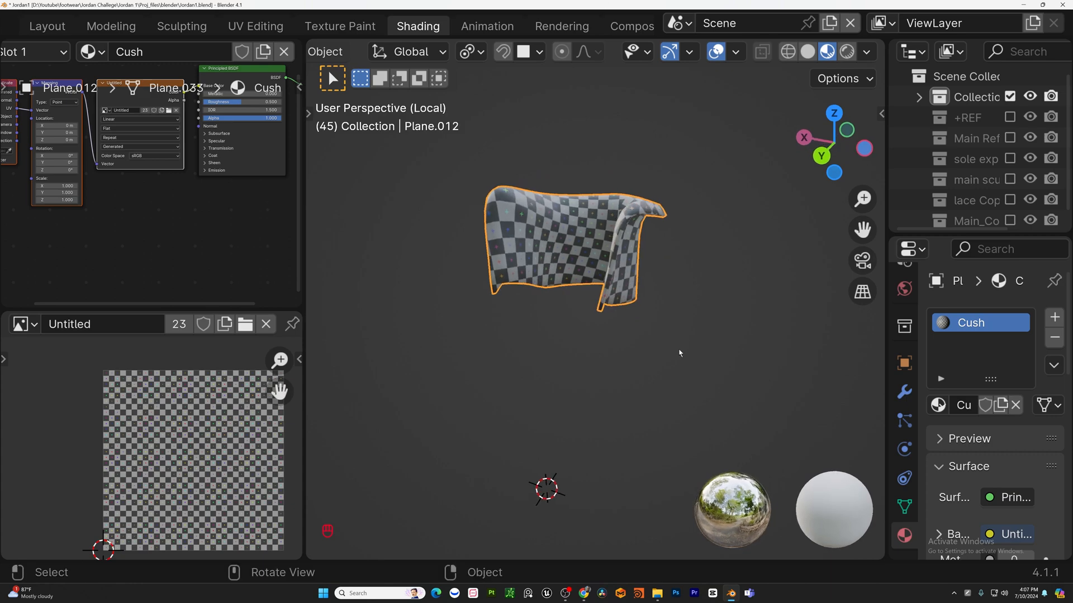
Switch to the Modeling workspace and orbit around the whole shoe to review the checker textures.
{"action": "key", "text": "KP_Divide"}
{"action": "scroll", "coordinate": [679, 353], "scroll_direction": "down", "scroll_amount": 3}
{"action": "left_click", "coordinate": [112, 26]}
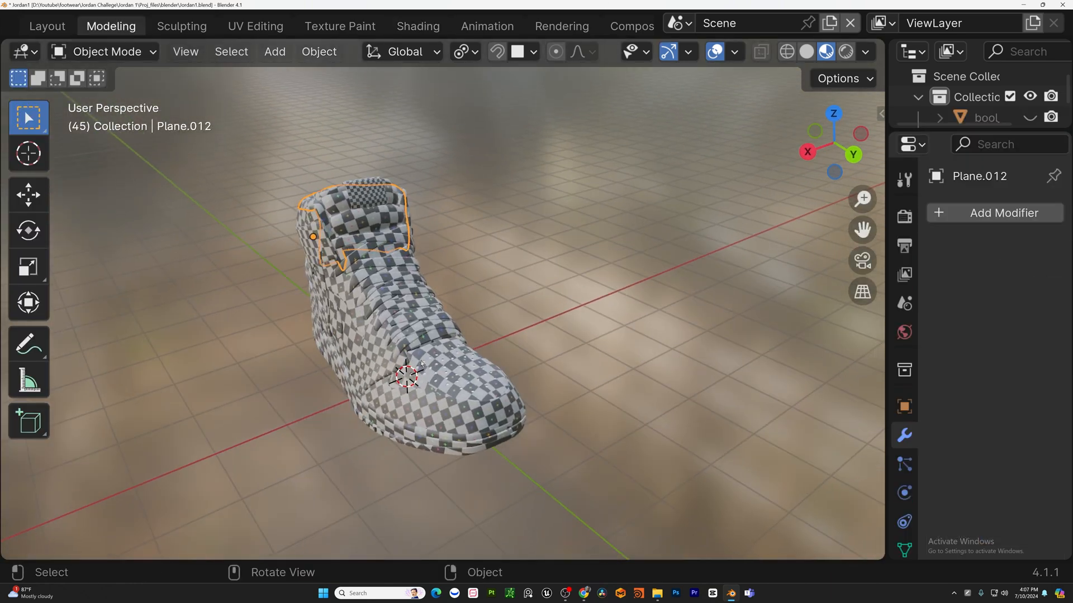
{"action": "scroll", "coordinate": [450, 334], "scroll_direction": "down", "scroll_amount": 5}
{"action": "middle_click_drag", "start_coordinate": [457, 326], "coordinate": [497, 308], "text": "shift"}
{"action": "left_click", "coordinate": [498, 307]}
{"action": "scroll", "coordinate": [475, 301], "scroll_direction": "up", "scroll_amount": 4}
{"action": "middle_click_drag", "start_coordinate": [434, 281], "coordinate": [321, 327]}
{"action": "scroll", "coordinate": [335, 324], "scroll_direction": "down", "scroll_amount": 4}
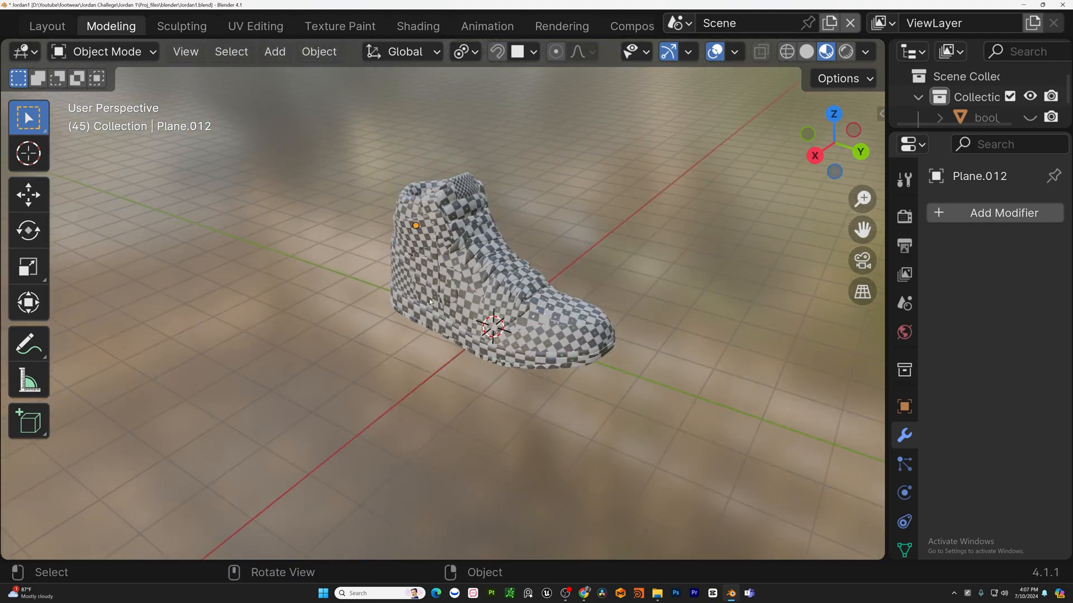
{"action": "middle_click_drag", "start_coordinate": [500, 308], "coordinate": [407, 356], "text": "shift"}
{"action": "middle_click_drag", "start_coordinate": [347, 332], "coordinate": [437, 258]}
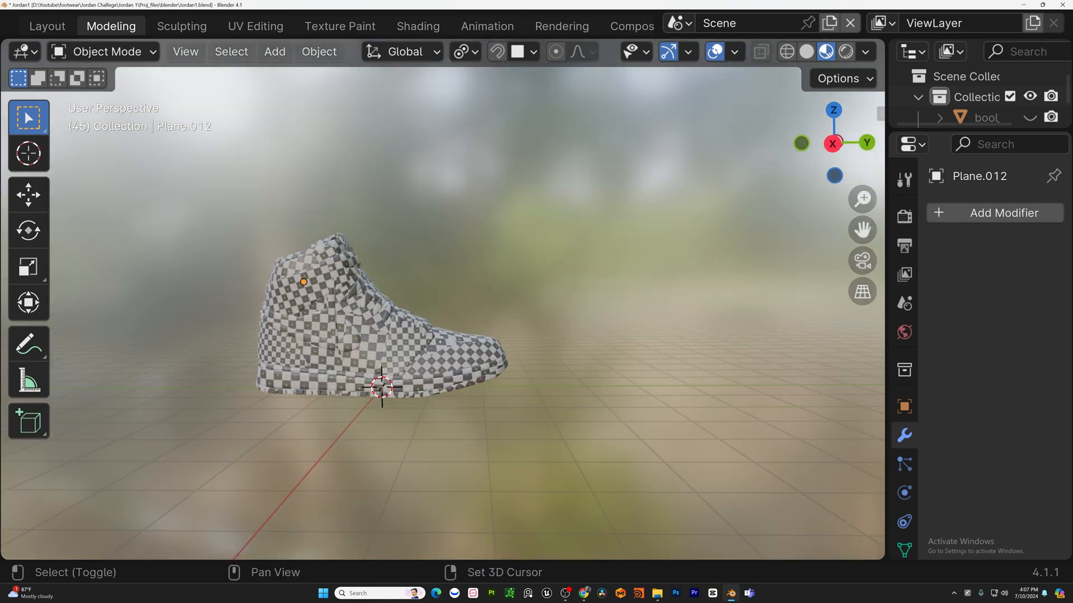
{"action": "middle_click_drag", "start_coordinate": [287, 350], "coordinate": [330, 351], "text": "shift"}
Select all shoe pieces and open the Wavefront OBJ export as Jordan1.obj with Selected Only, then cancel it.
{"action": "left_click_drag", "start_coordinate": [644, 464], "coordinate": [212, 223]}
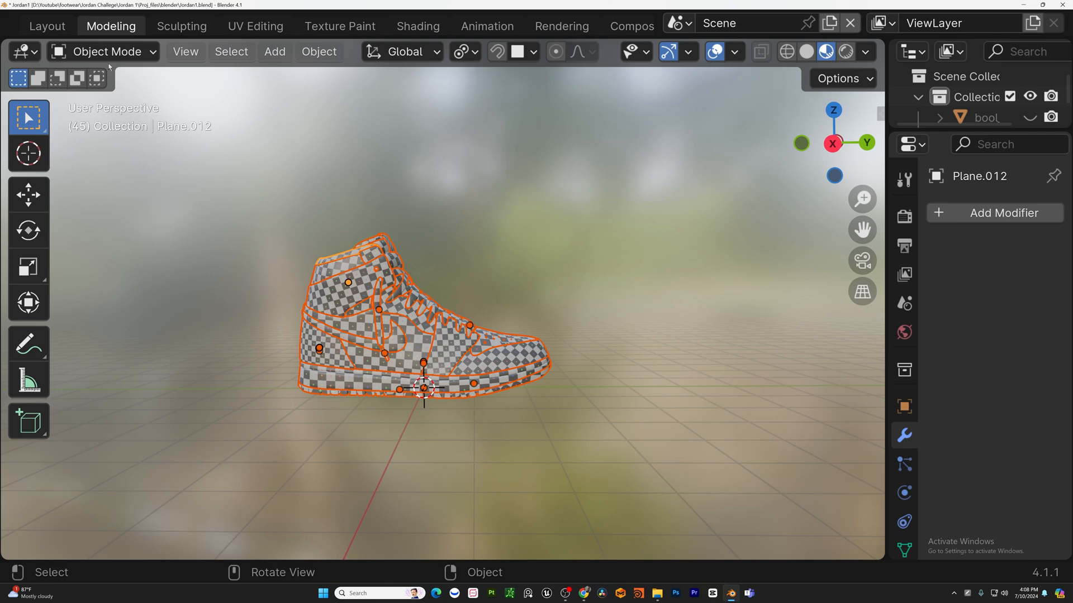
{"action": "middle_click_drag", "start_coordinate": [76, 18], "coordinate": [327, 20]}
{"action": "left_click", "coordinate": [47, 23]}
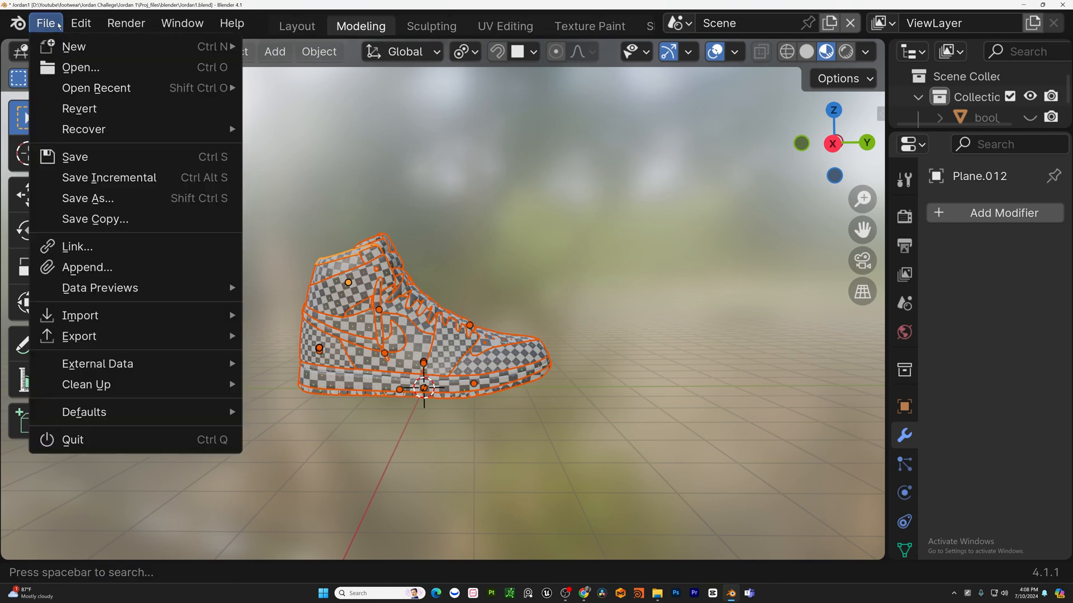
{"action": "mouse_move", "coordinate": [111, 335]}
{"action": "left_click", "coordinate": [334, 153]}
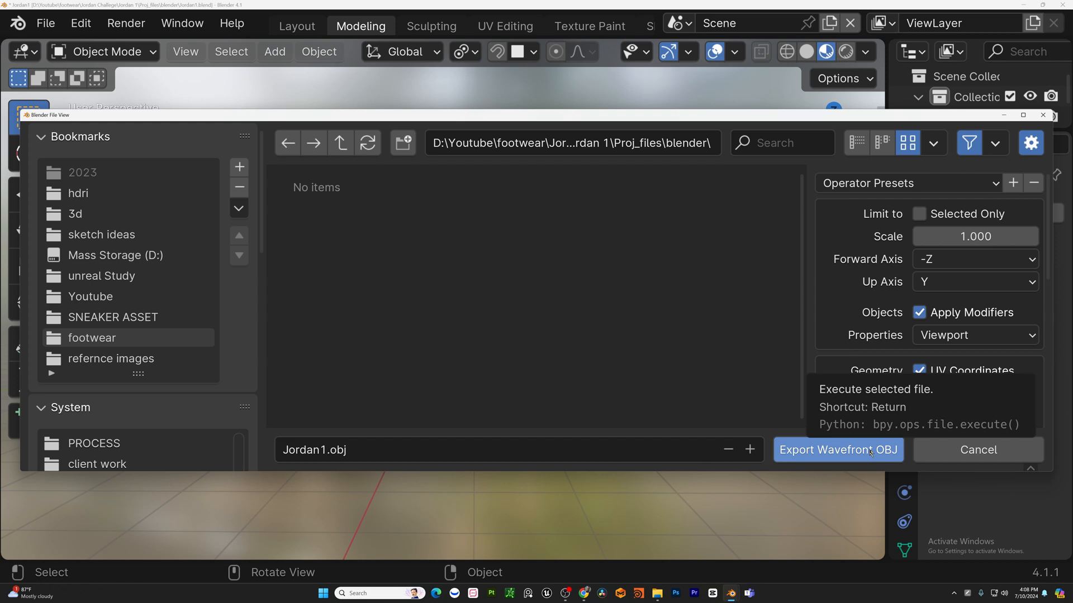
{"action": "scroll", "coordinate": [927, 301], "scroll_direction": "down", "scroll_amount": 5}
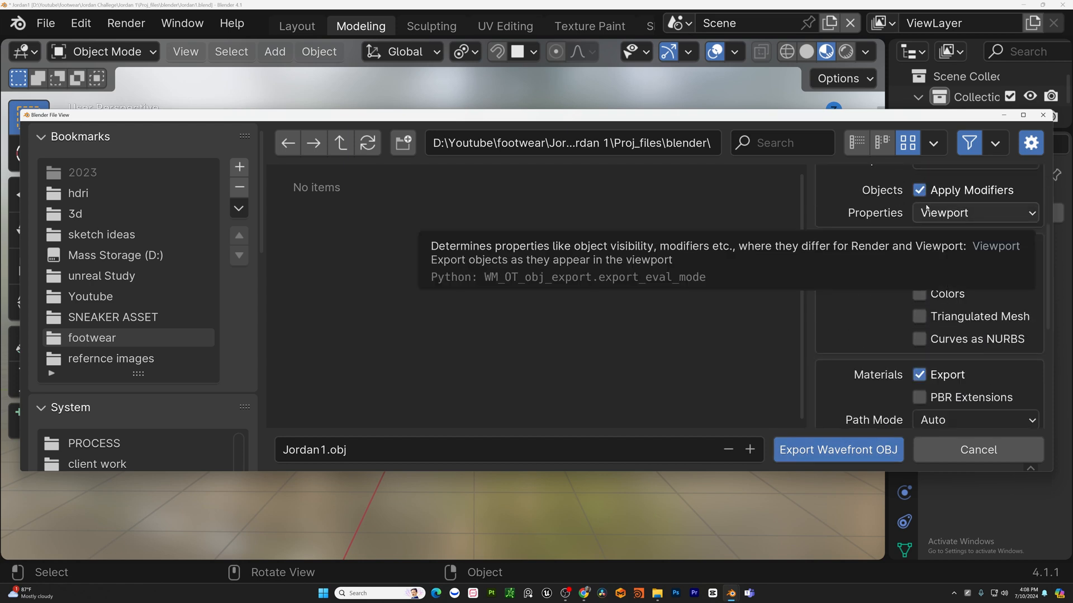
{"action": "scroll", "coordinate": [912, 230], "scroll_direction": "down", "scroll_amount": 3}
{"action": "scroll", "coordinate": [828, 310], "scroll_direction": "up", "scroll_amount": 10}
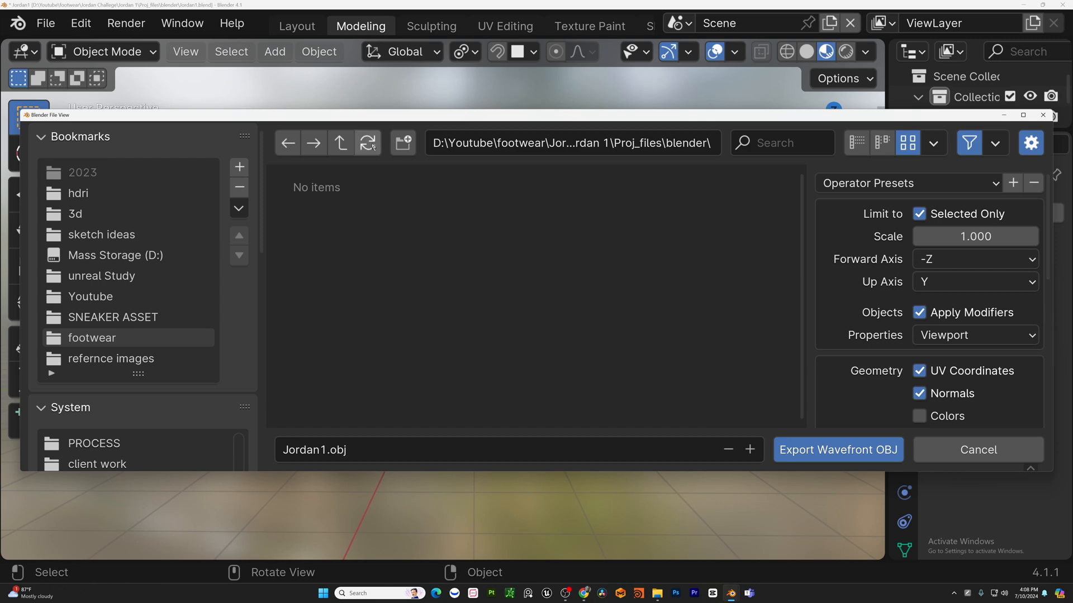
{"action": "key", "text": "Escape"}
Select the side panel piece of the shoe.
{"action": "left_click", "coordinate": [486, 289]}
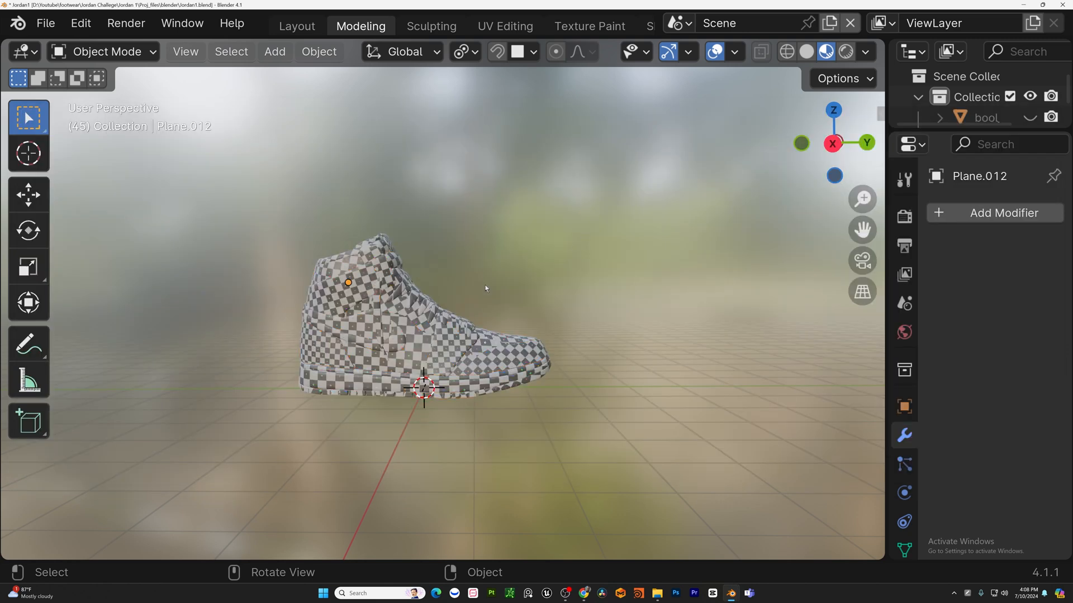
{"action": "middle_click_drag", "start_coordinate": [486, 289], "coordinate": [633, 290], "text": "shift"}
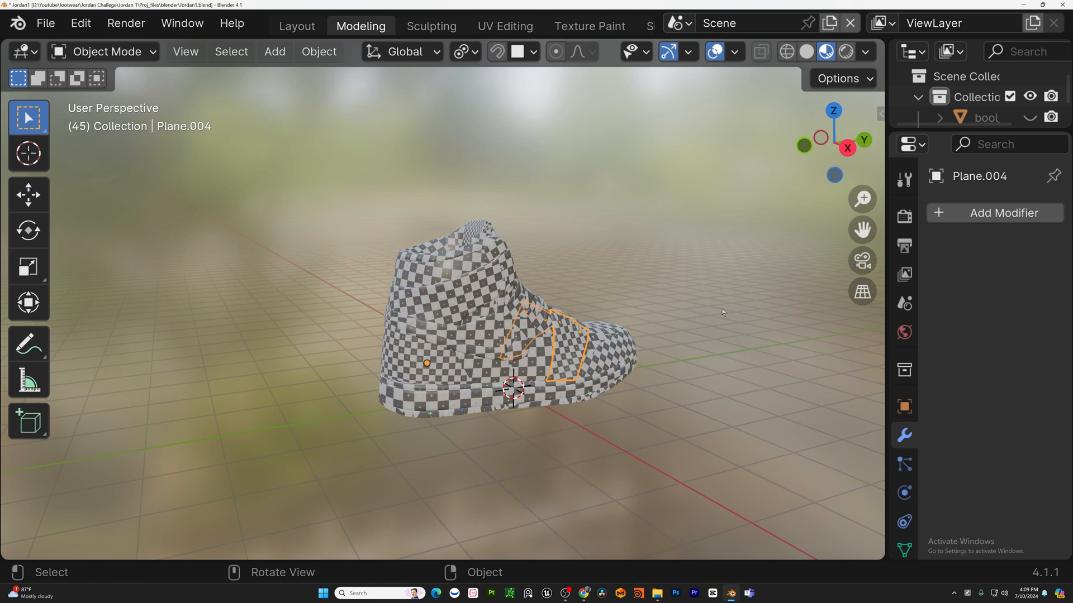